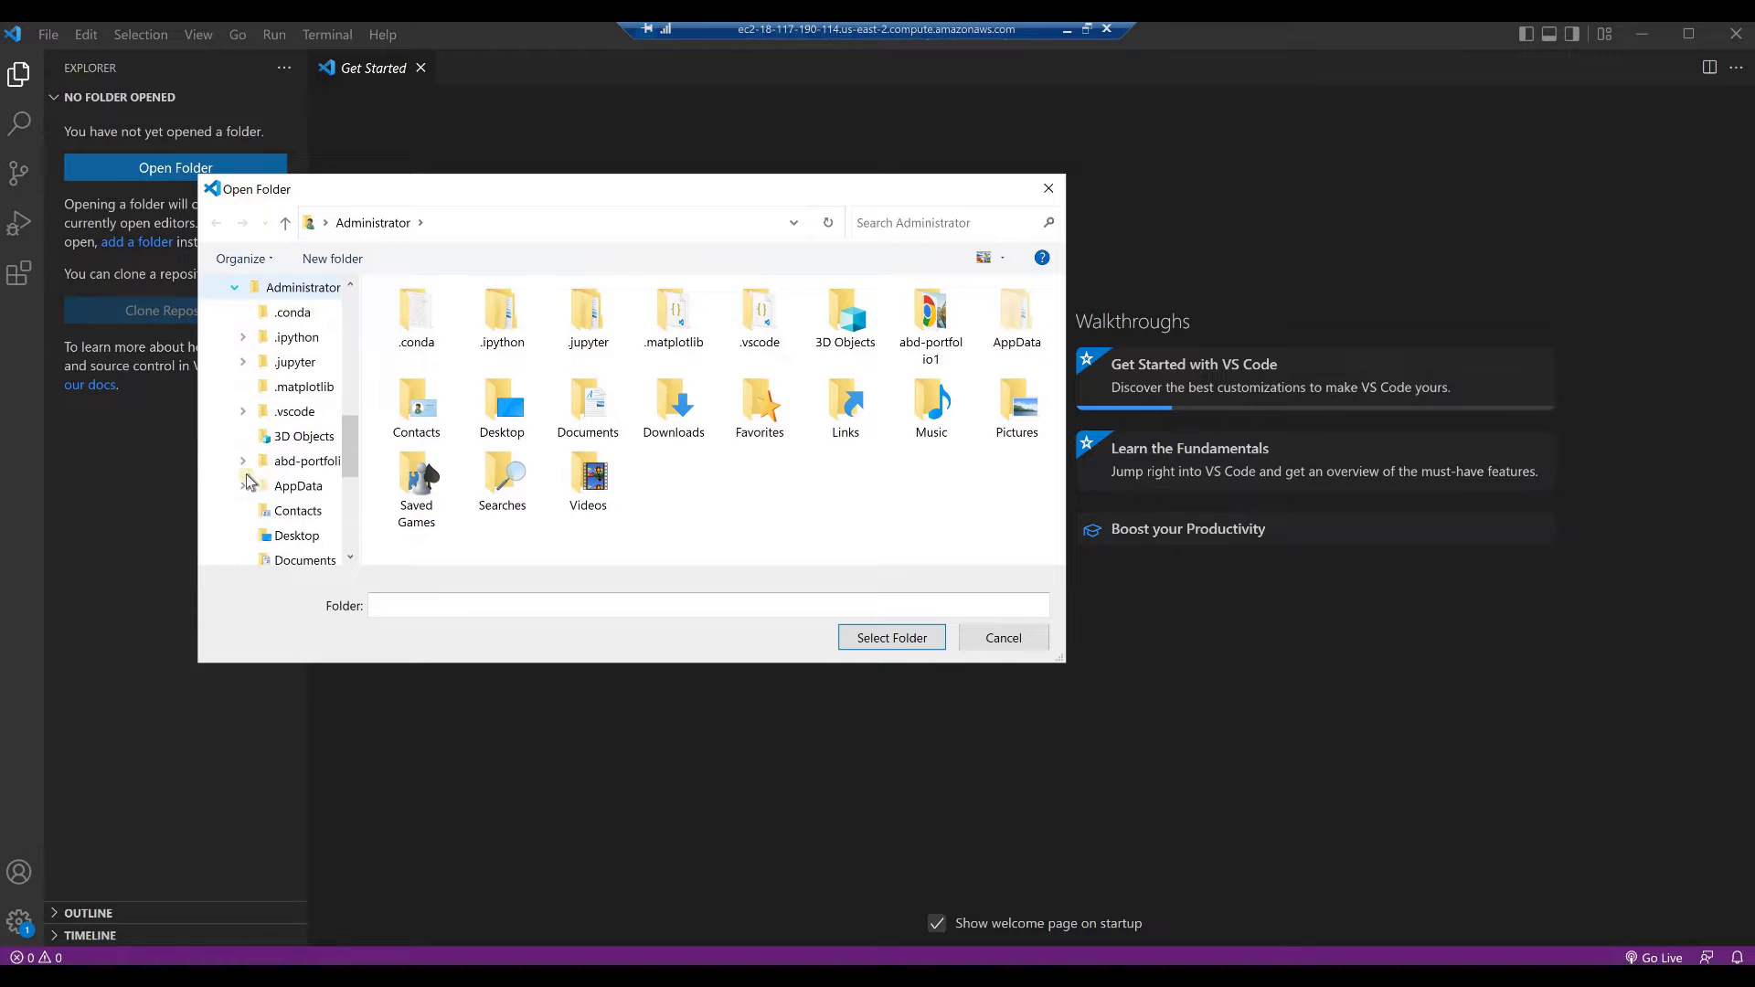
- Open the abd-portfolio1 folder from the Administrator directory as the workspace and open its index.html file
click(245, 462)
click(295, 389)
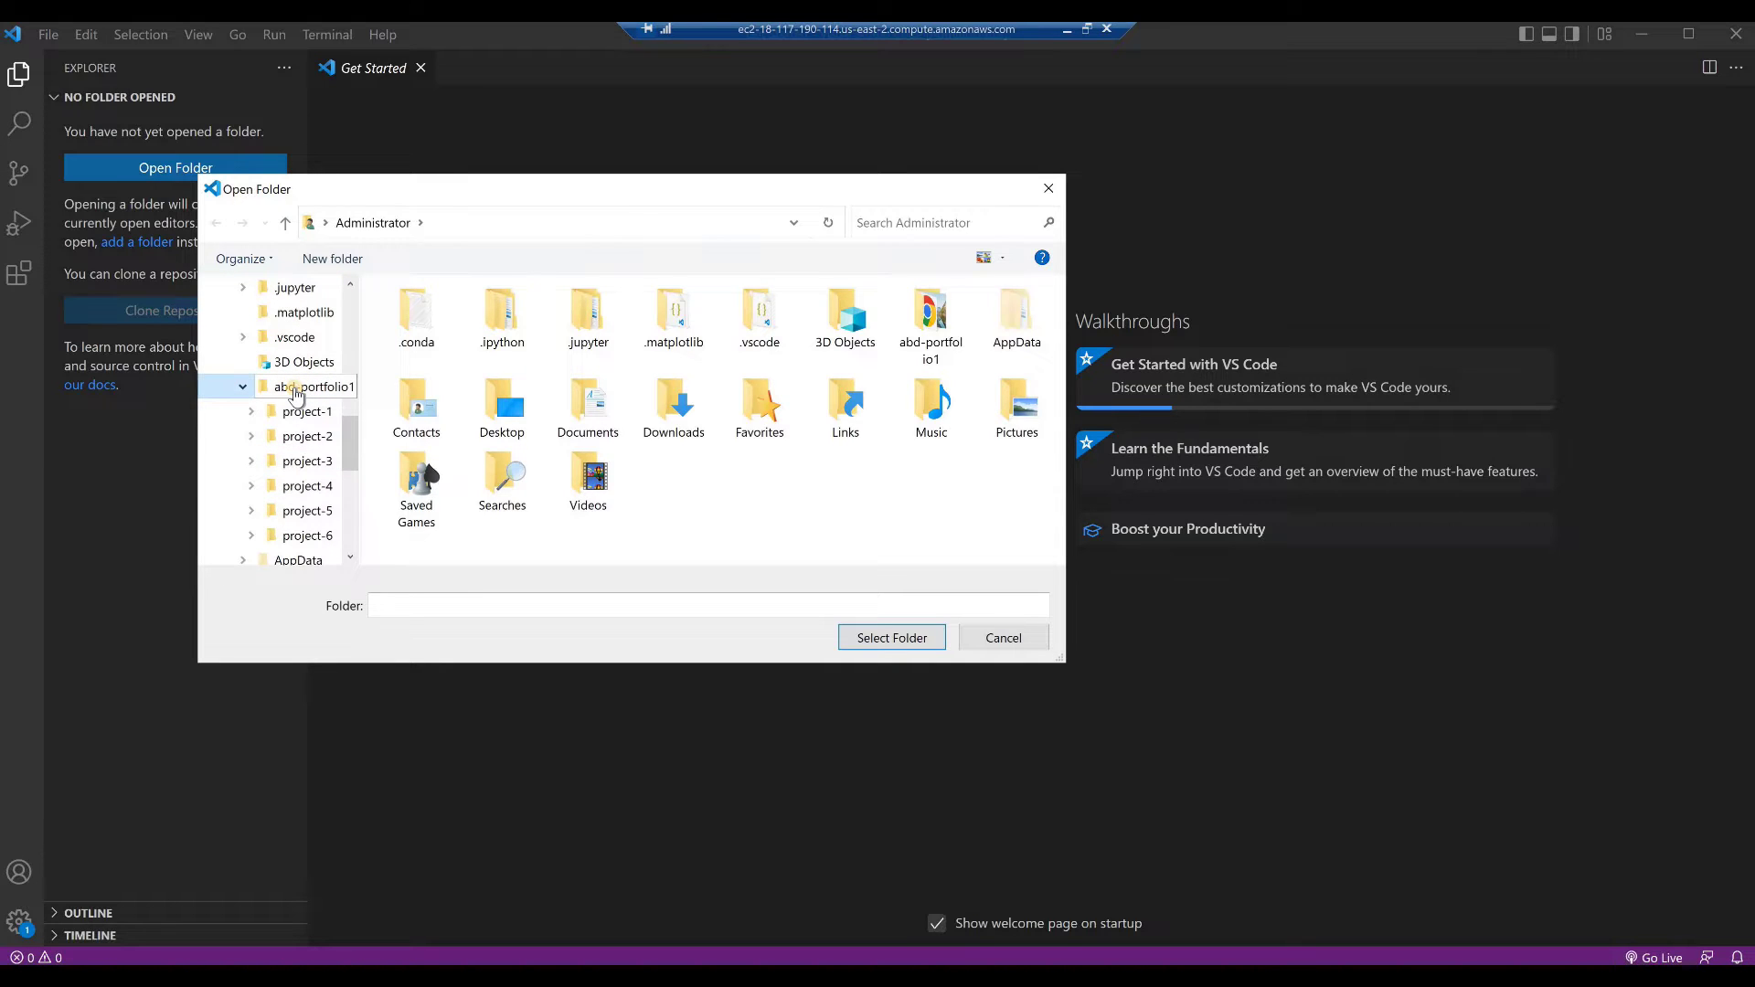
click(847, 644)
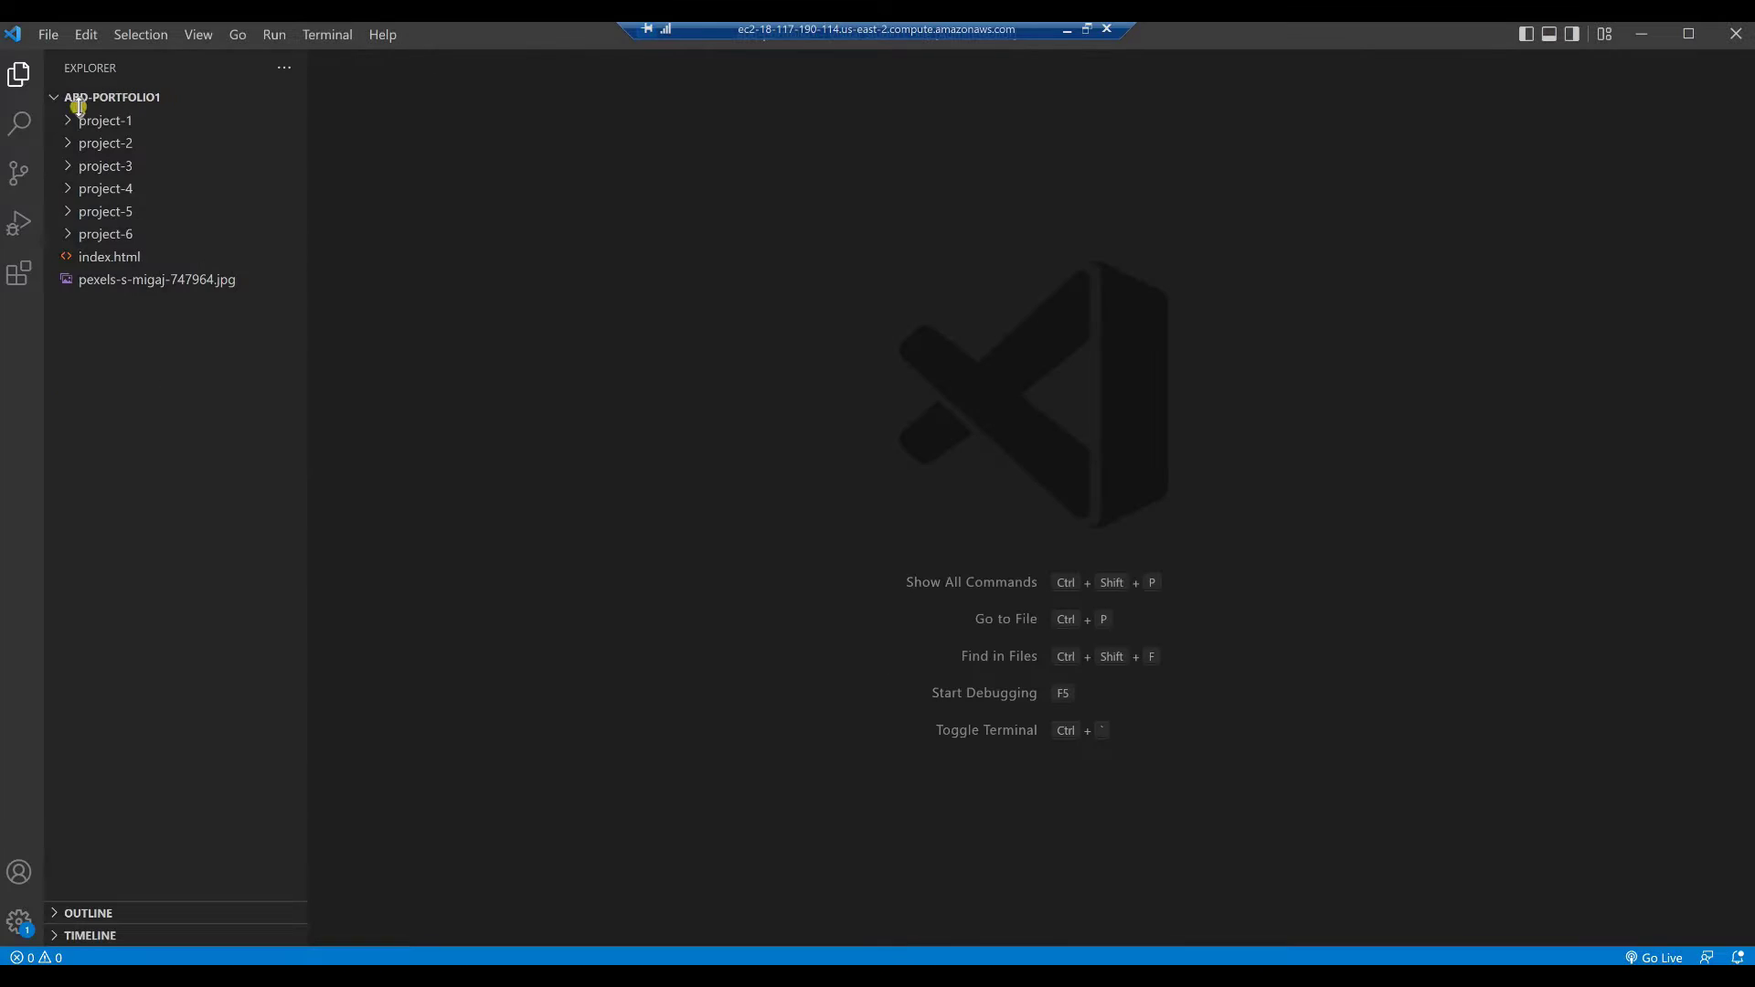
click(95, 262)
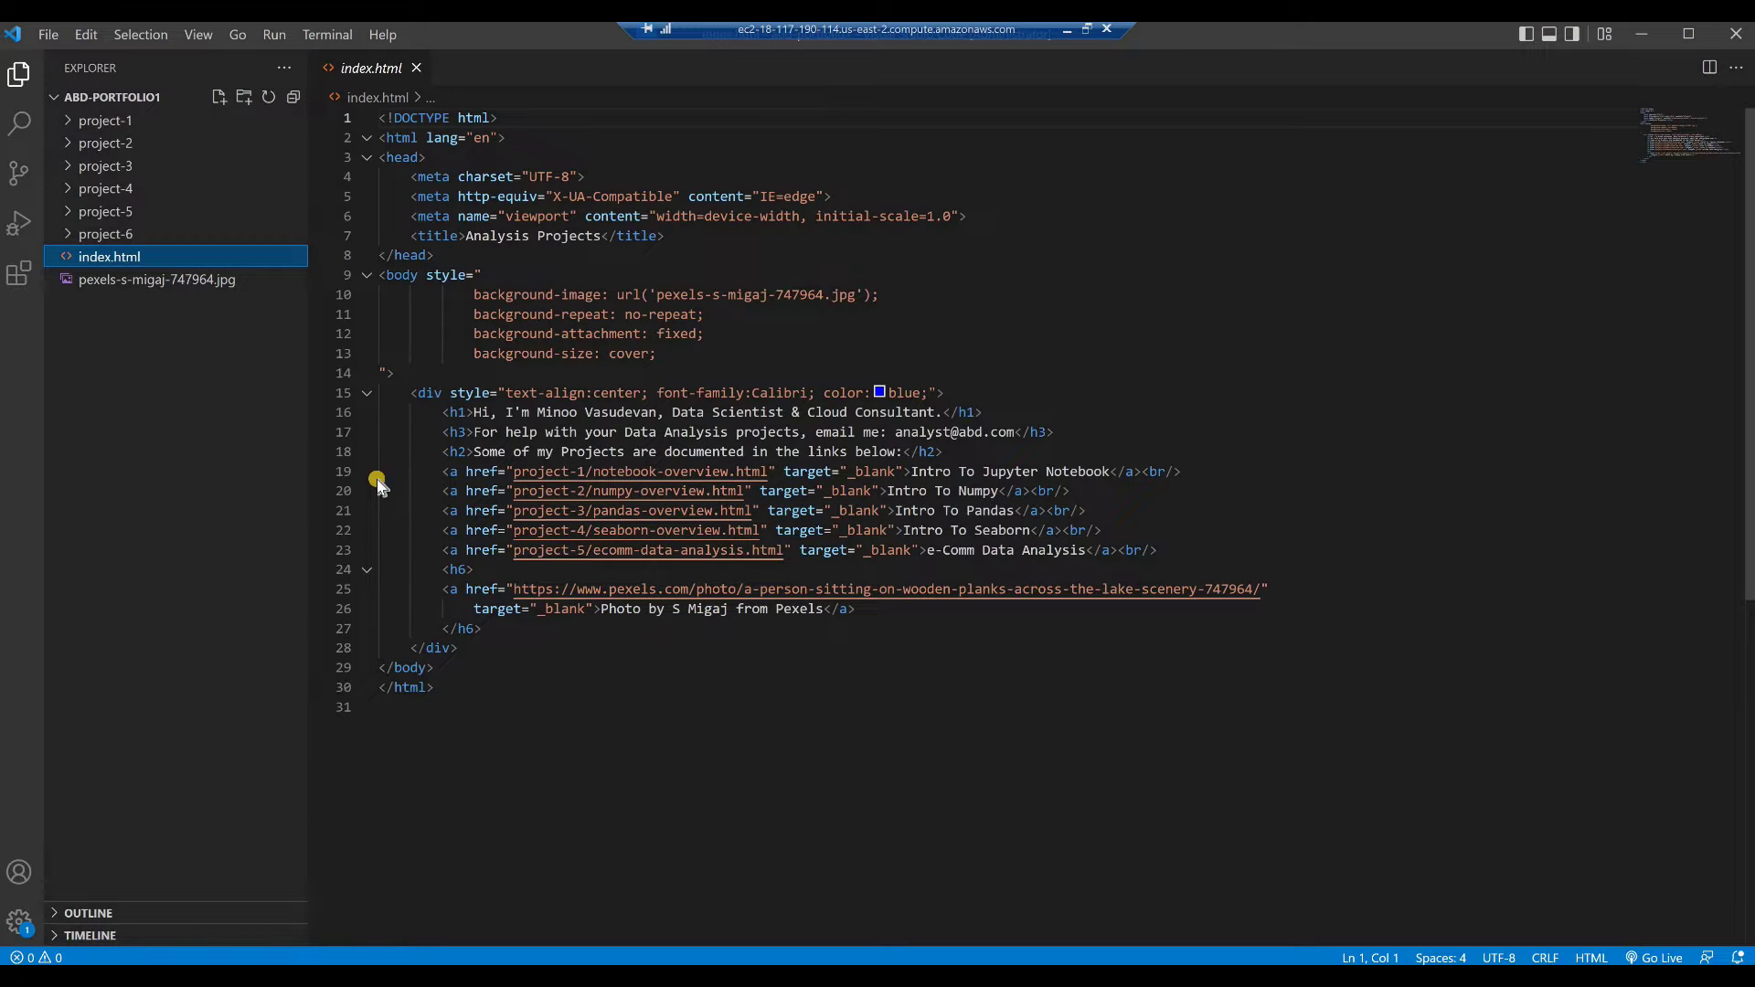
- Duplicate the Intro To Numpy link line directly below the e-Comm Data Analysis link in index.html
click(381, 490)
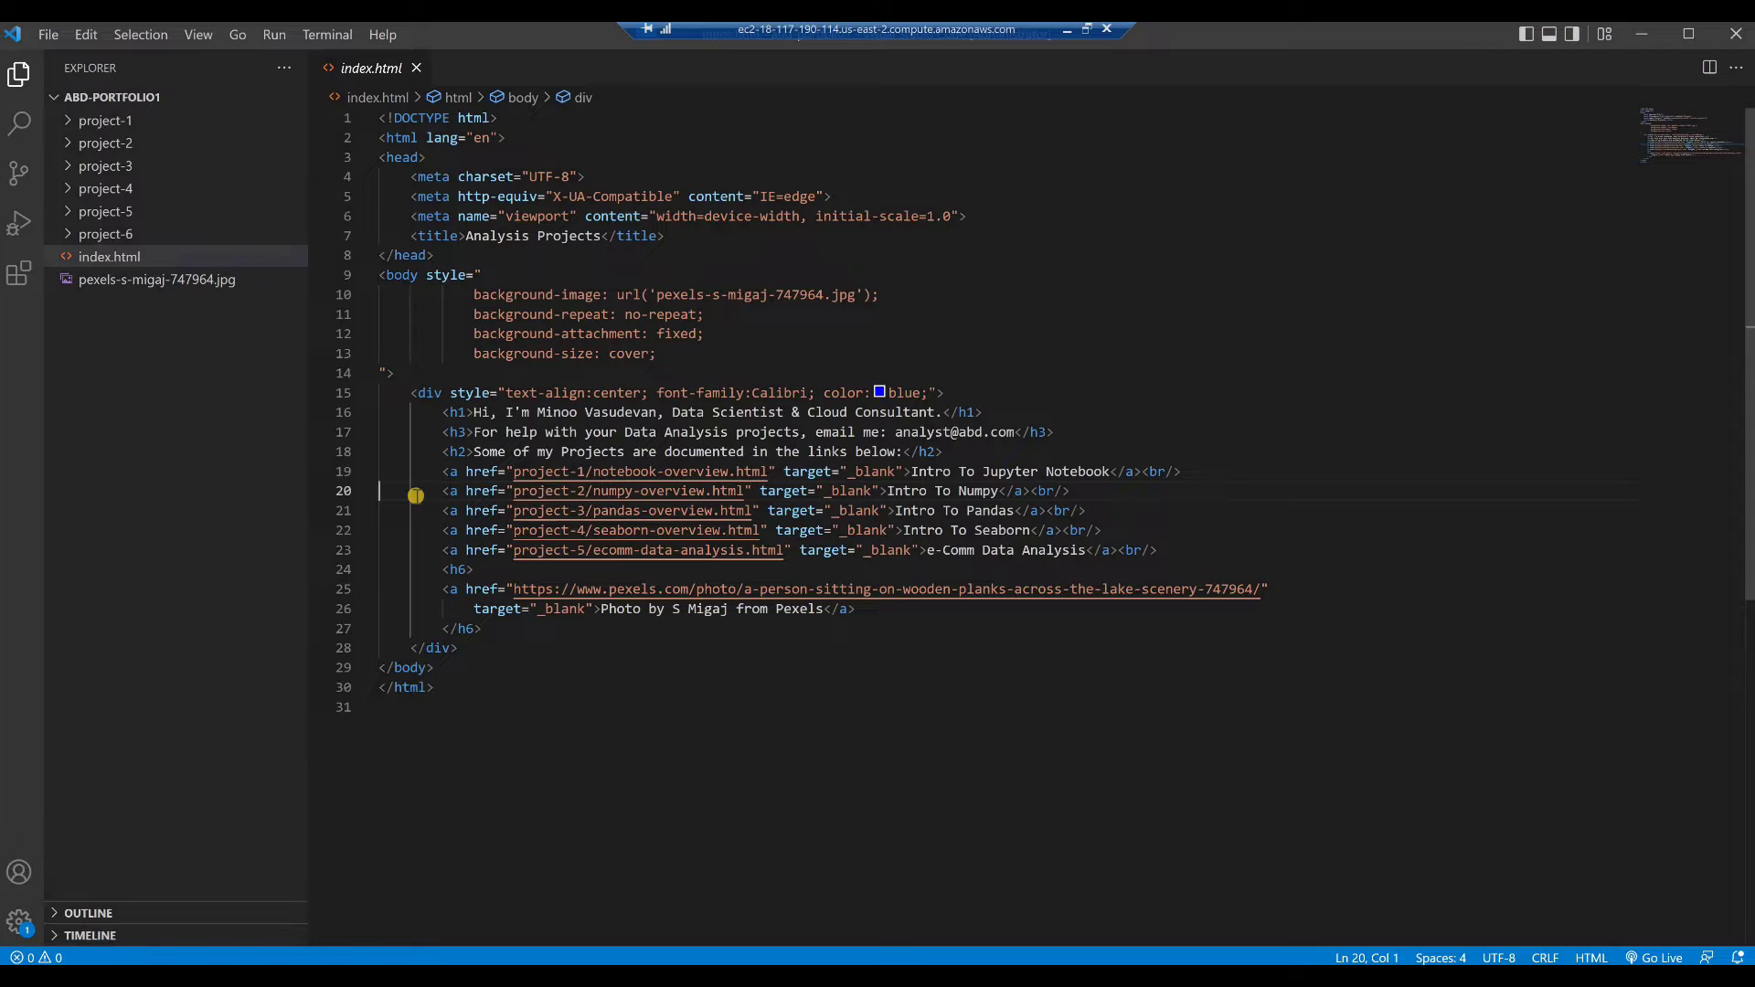
key(shift+Down)
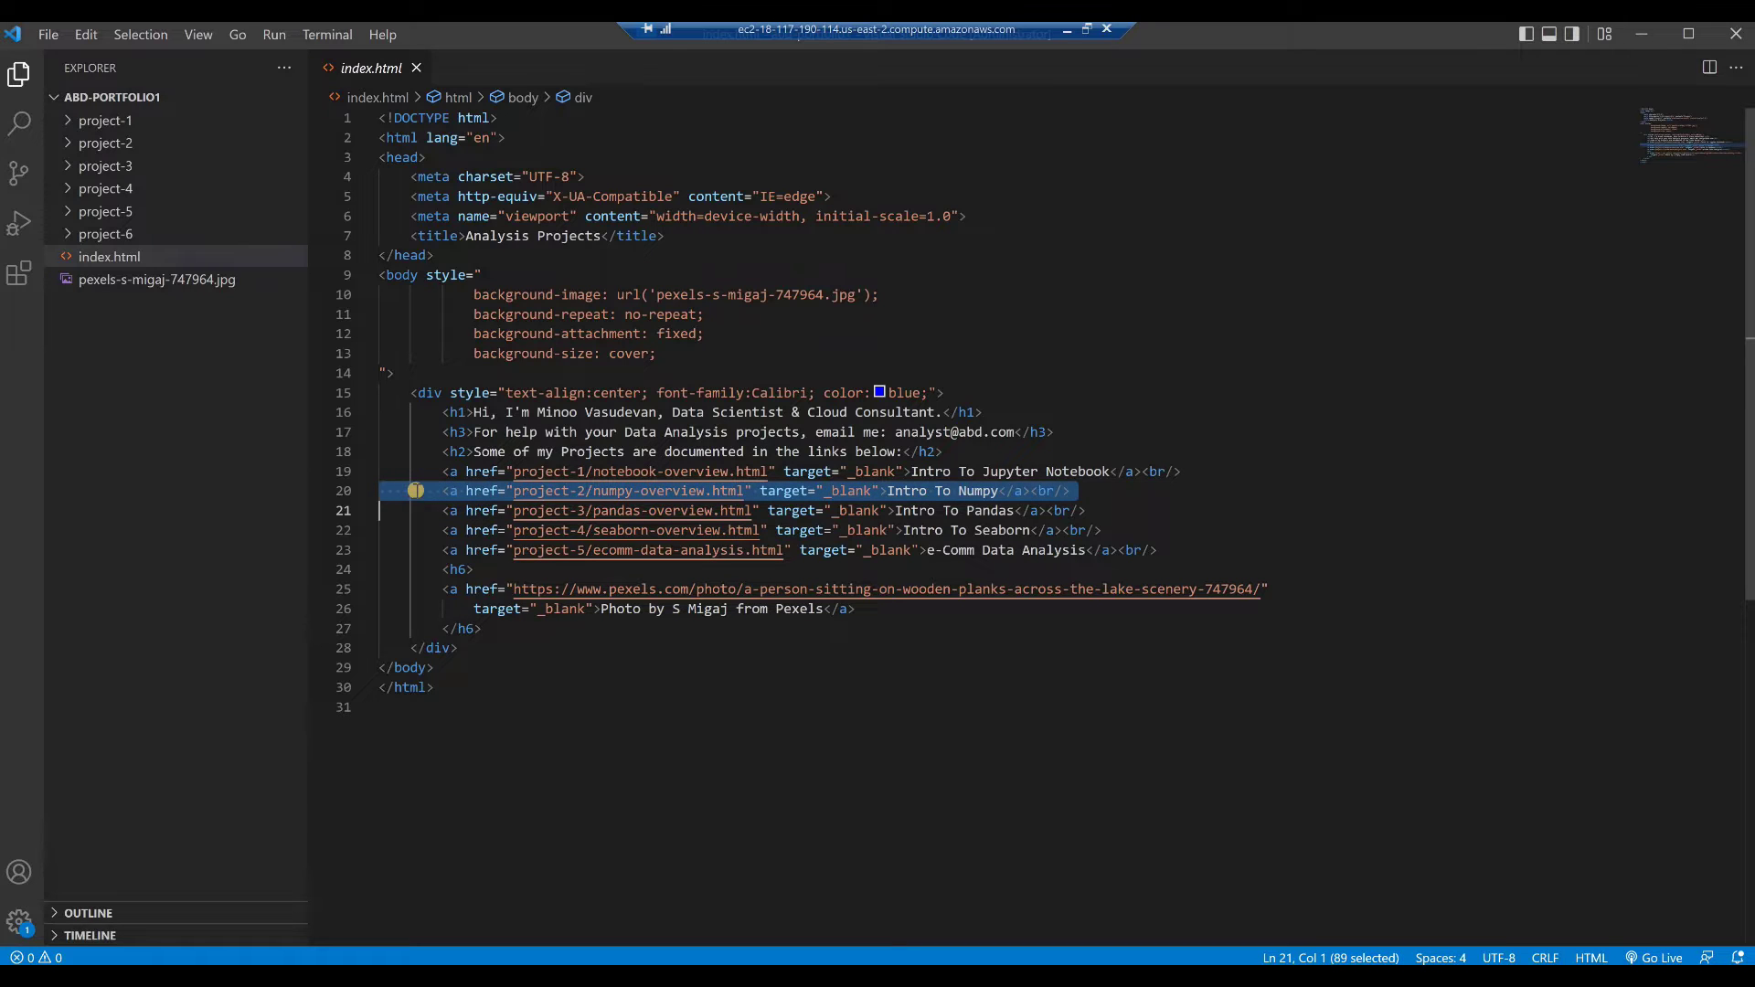
right_click(416, 491)
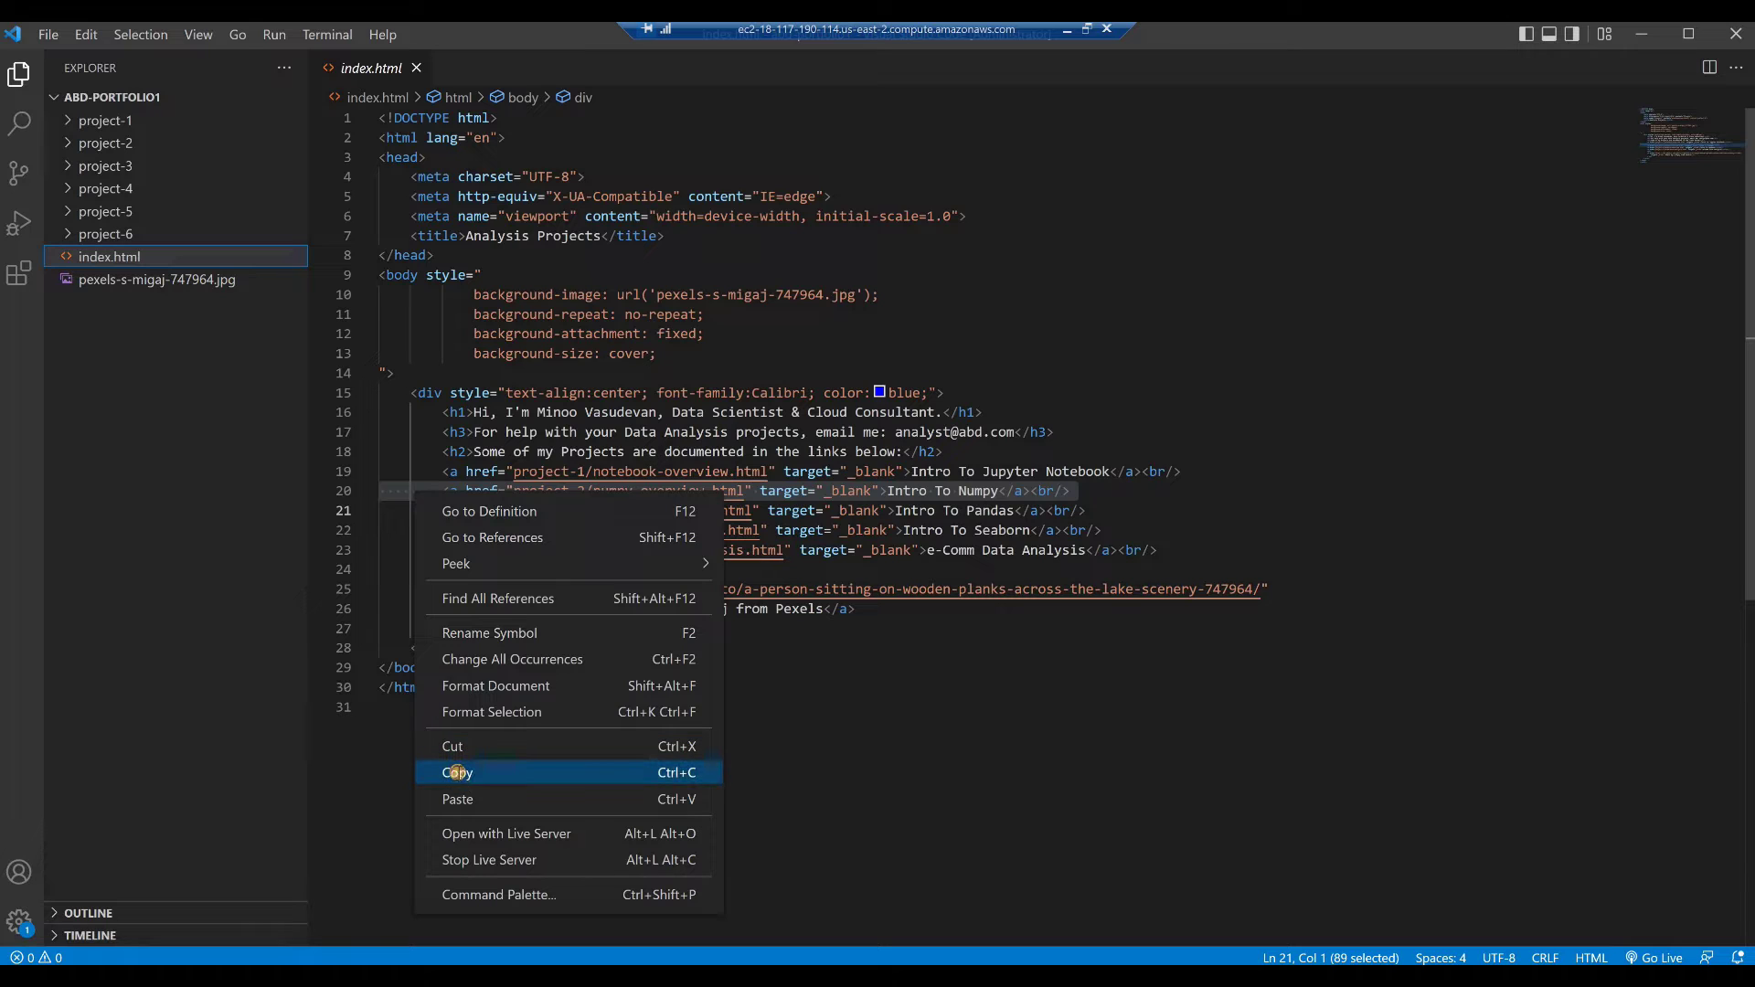
click(456, 772)
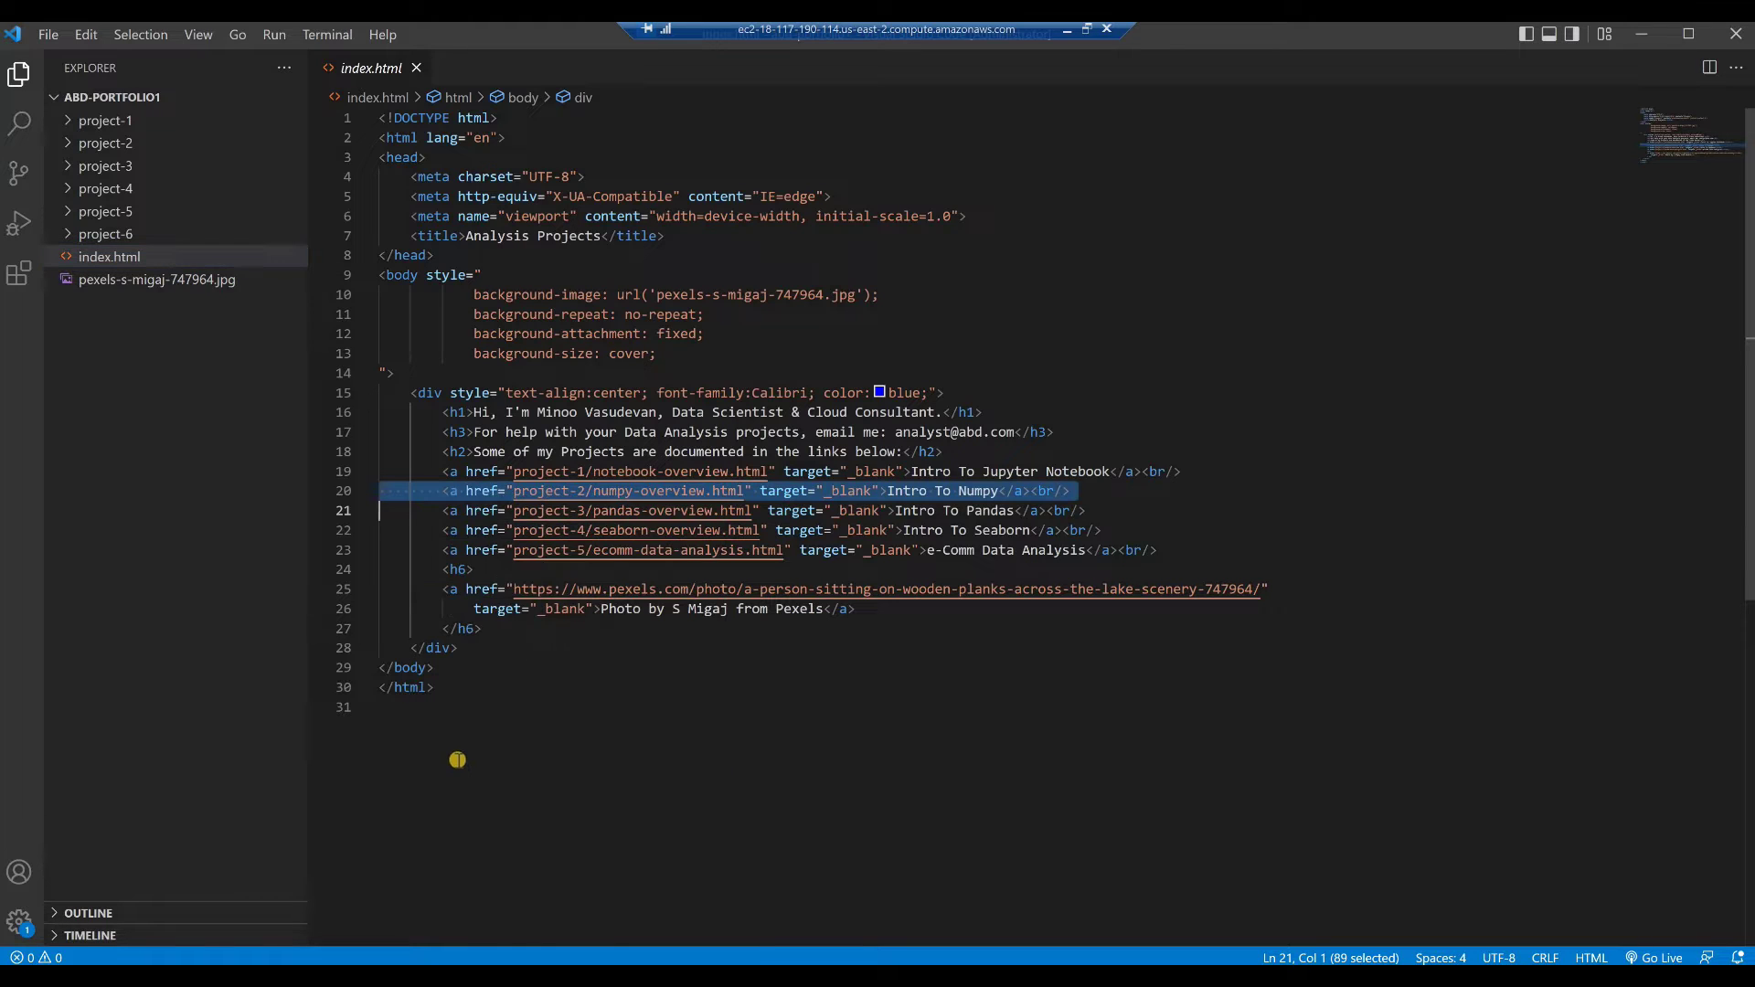
click(385, 567)
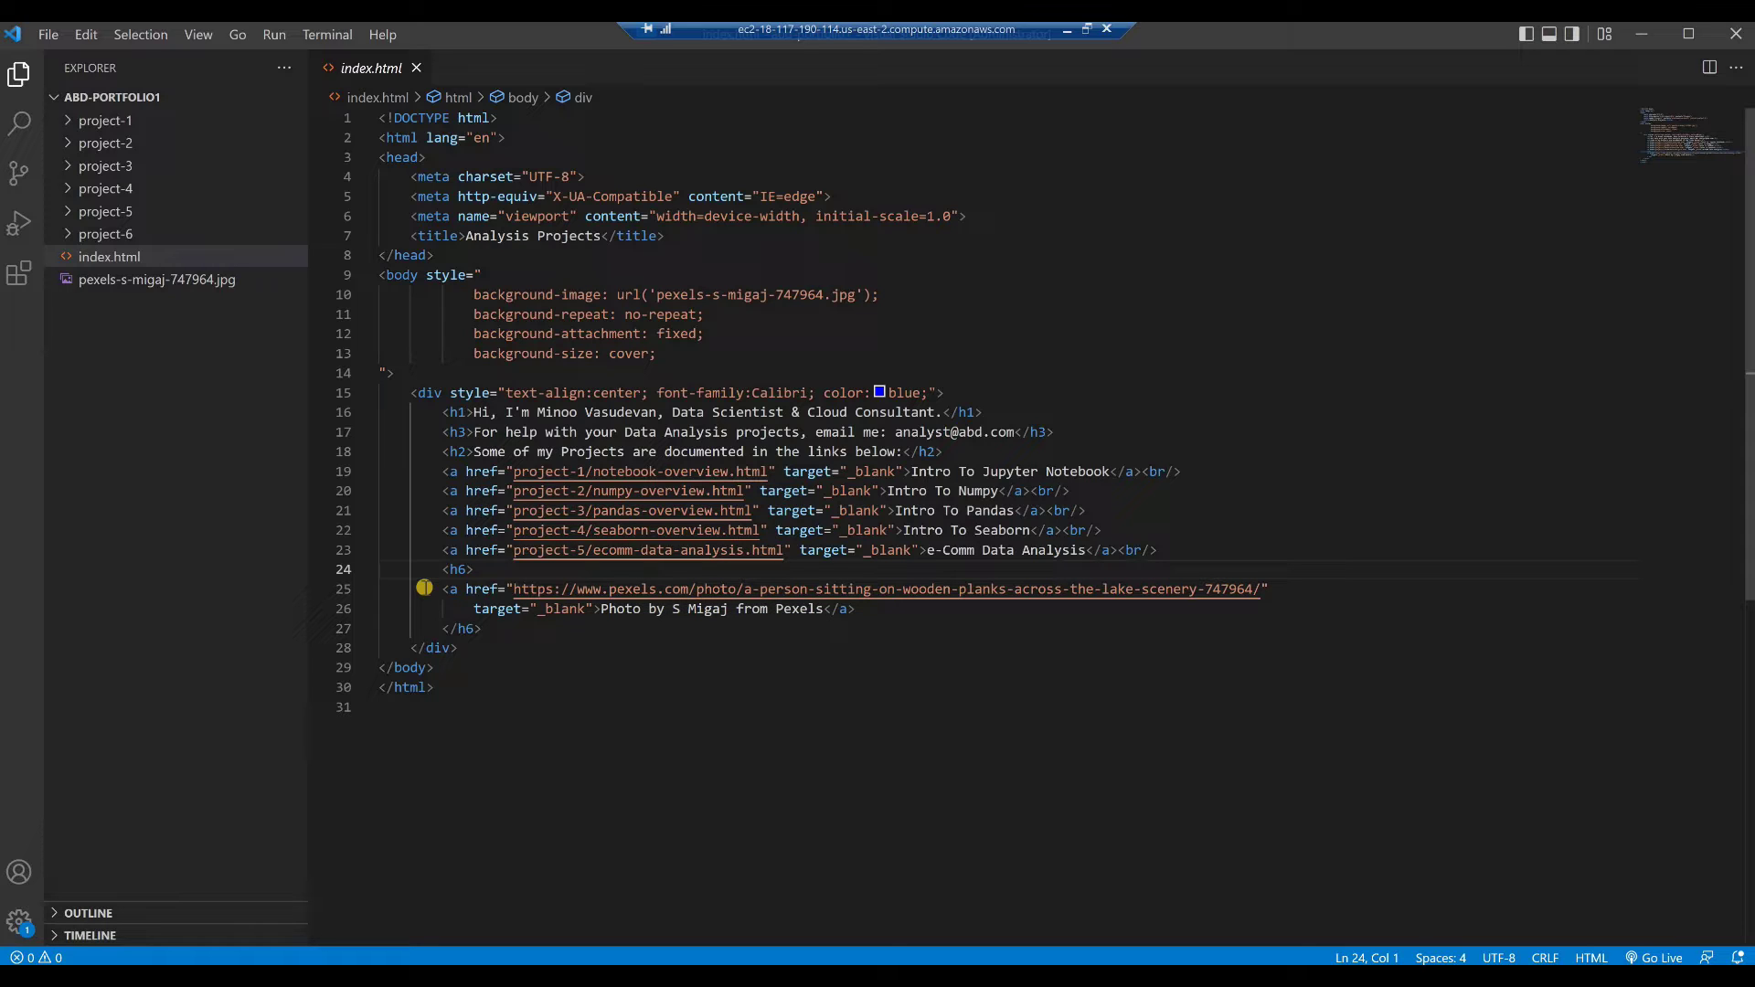
key(ctrl+v)
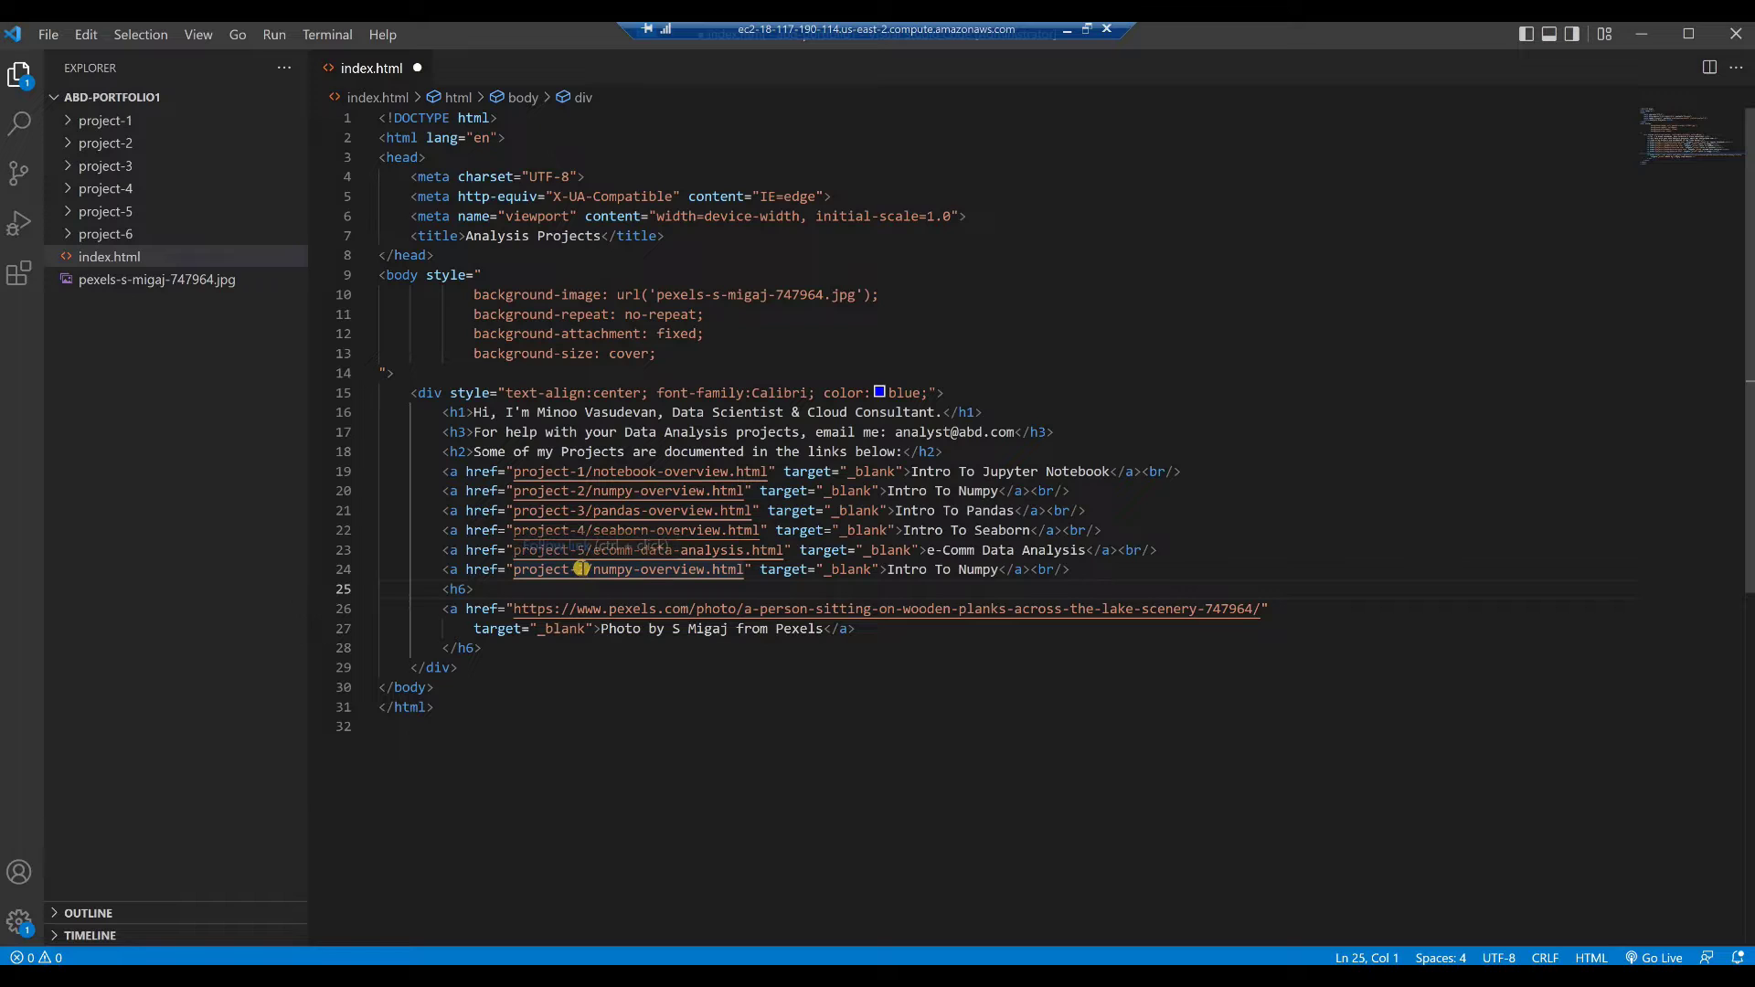
- Point the duplicated Numpy link to project-6/survey-data-analysis.html and change its text to "Survey Data Analysis"
click(578, 578)
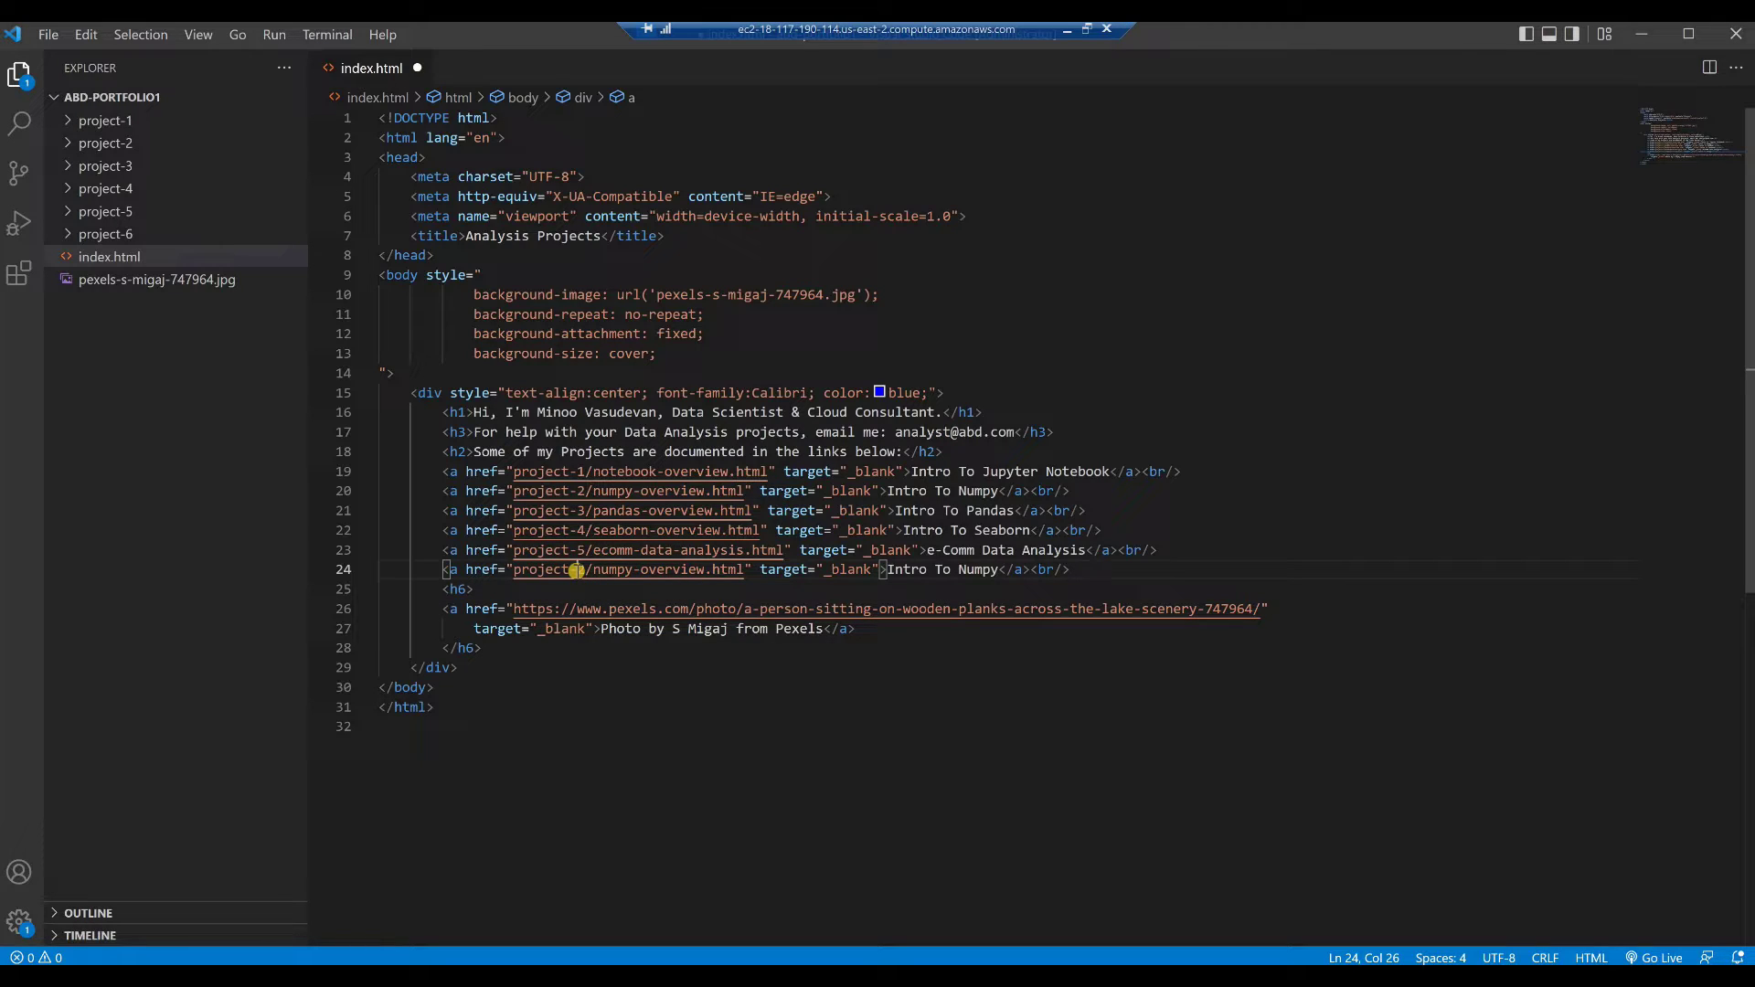
key(Delete)
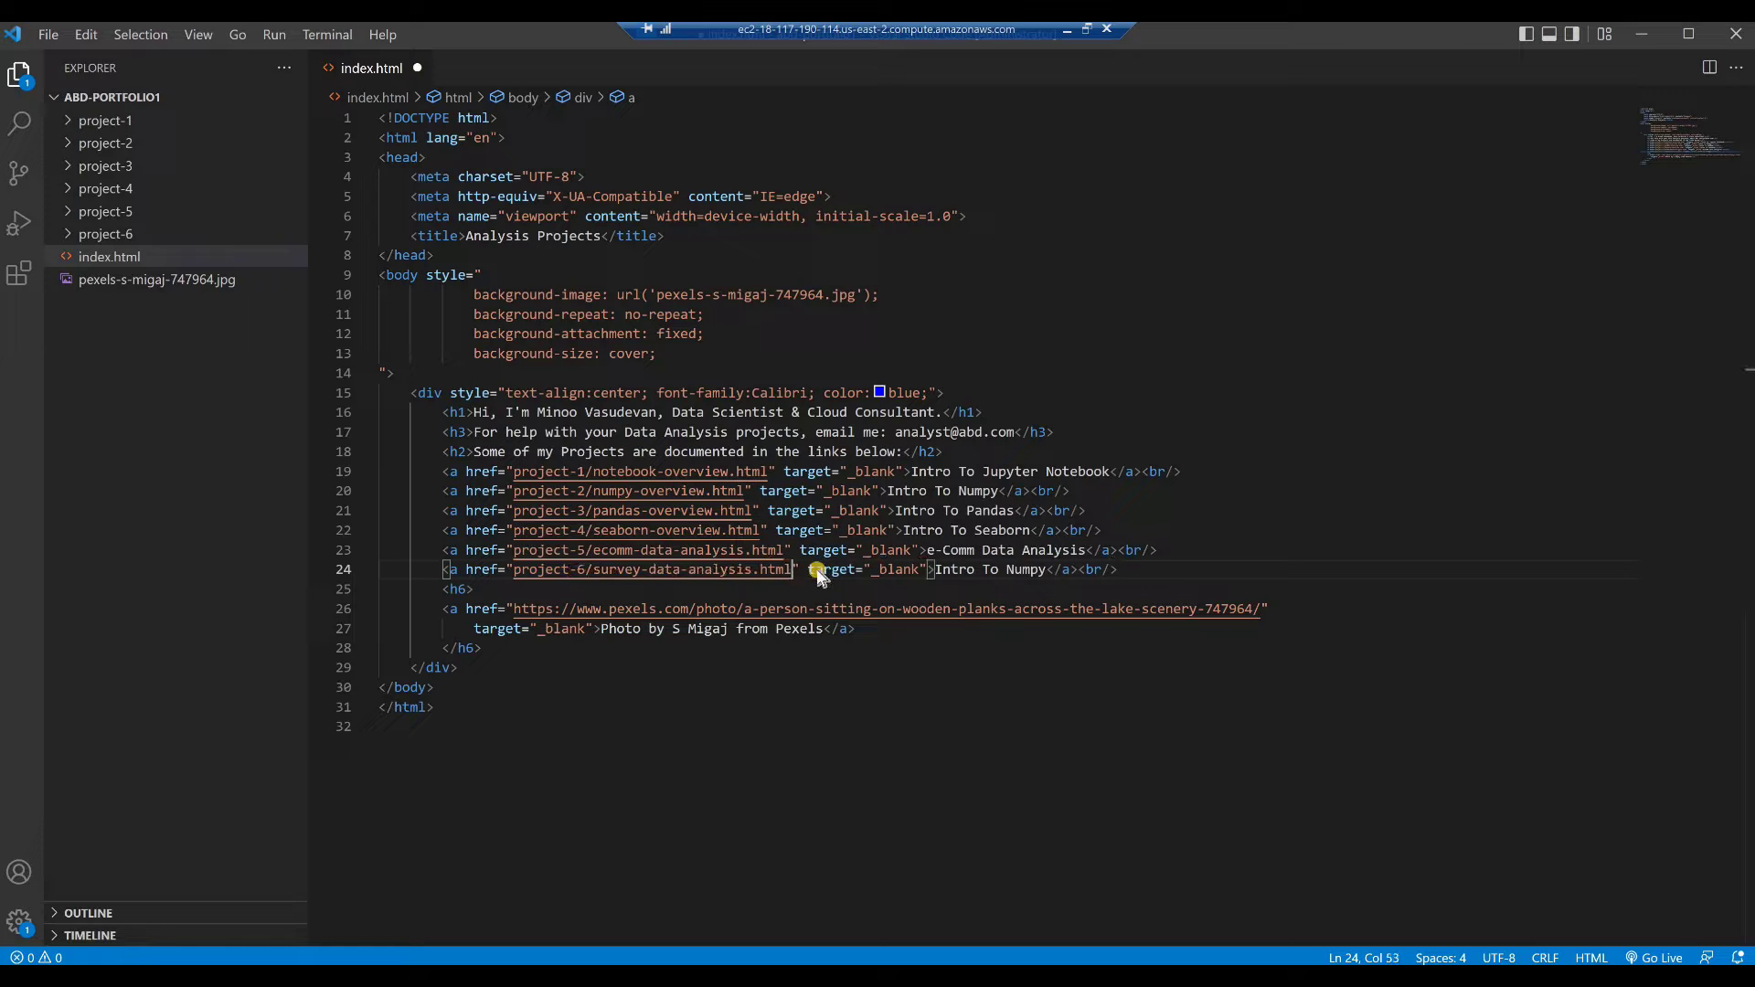
click(984, 573)
drag(934, 570, 1043, 573)
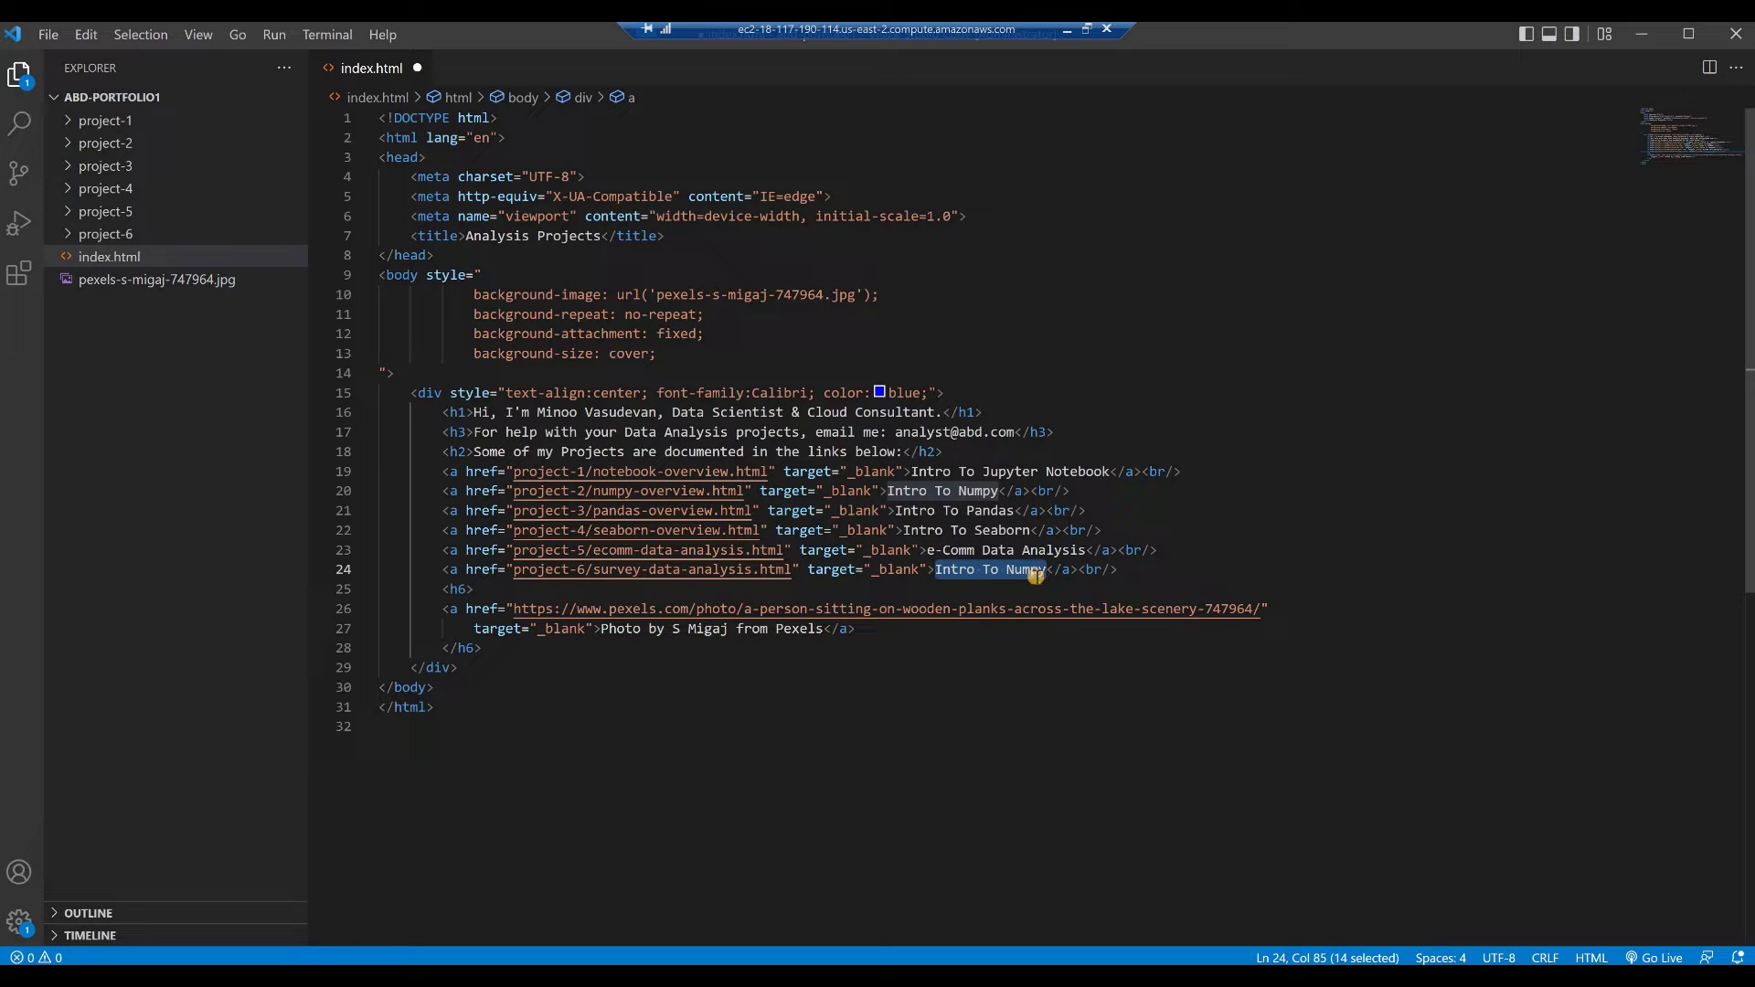
key(ctrl+v)
click(475, 590)
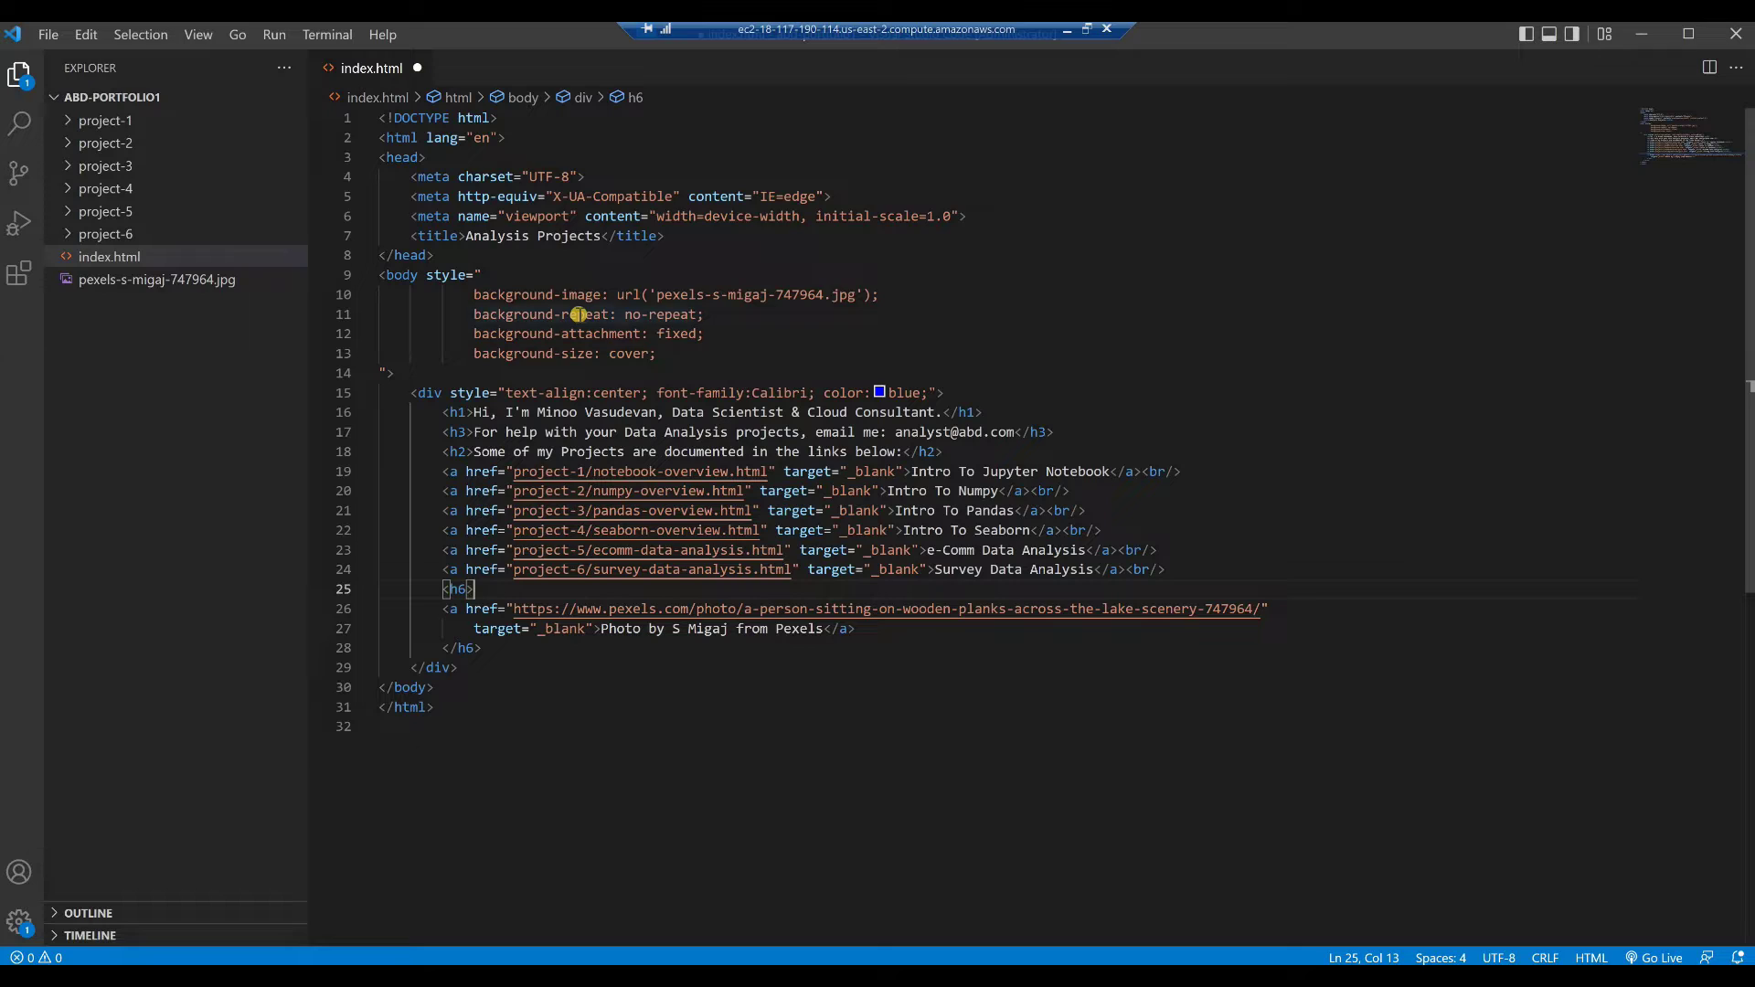
- Save index.html, then preview it in the browser with Live Server and follow the Survey Data Analysis link
key(ctrl+s)
click(1648, 960)
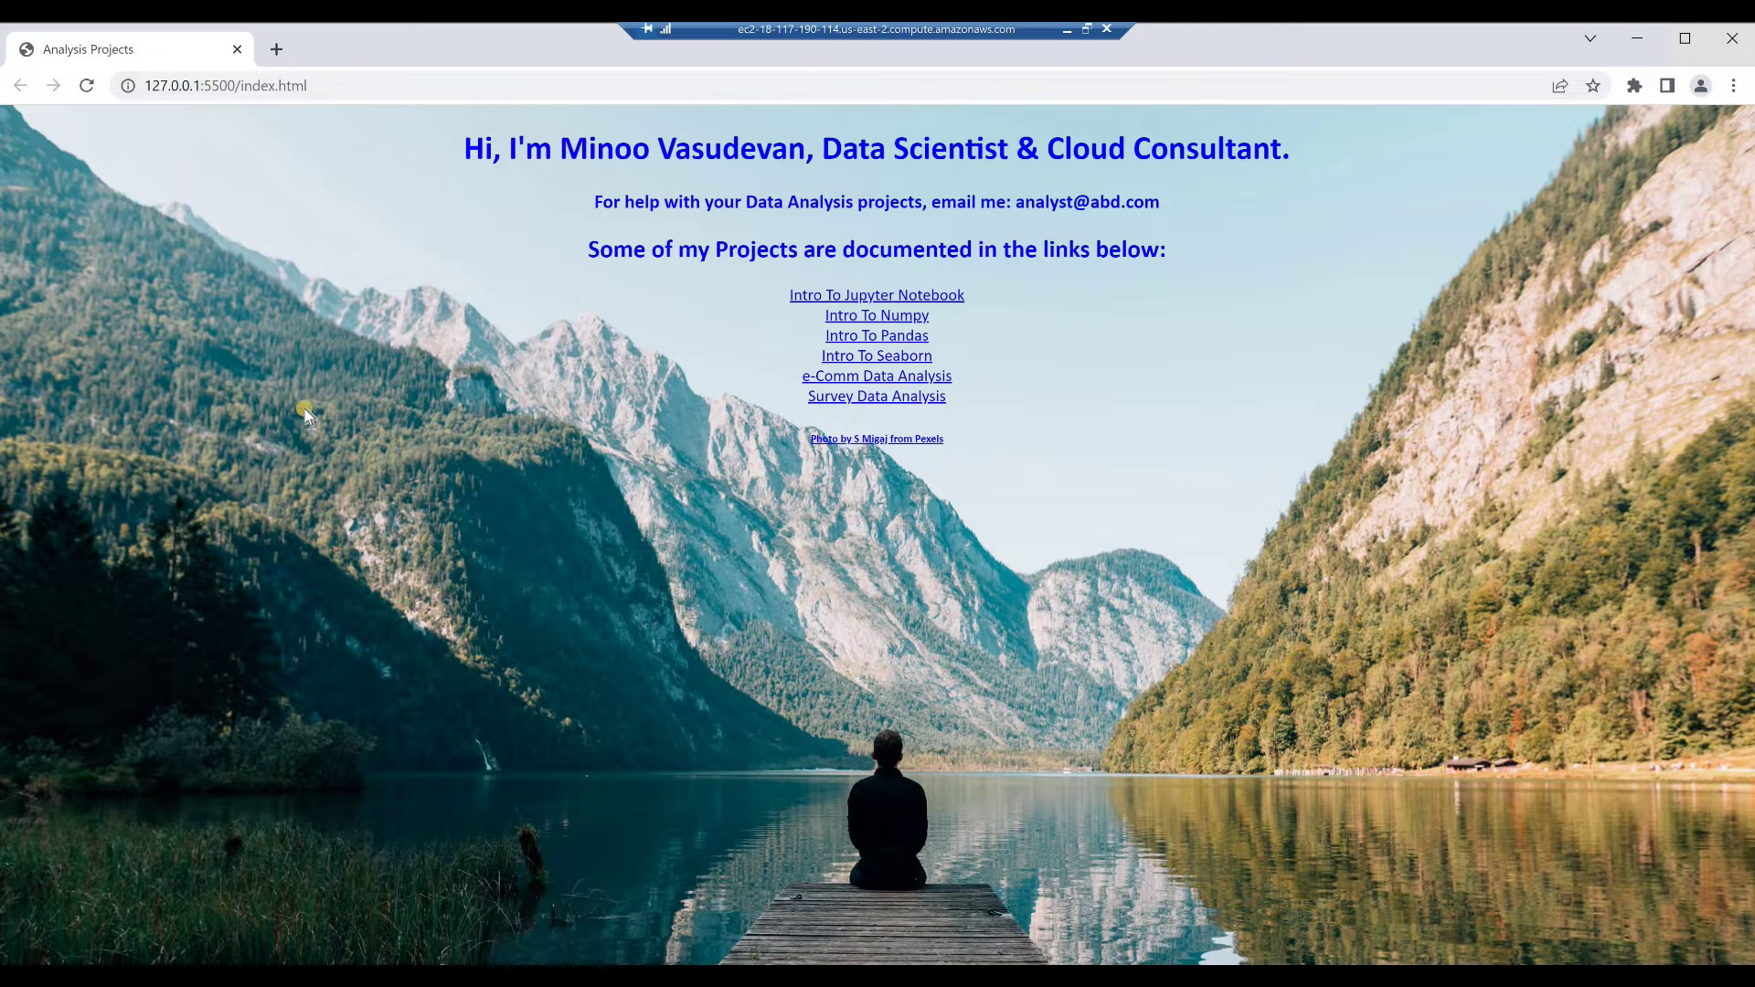
click(845, 399)
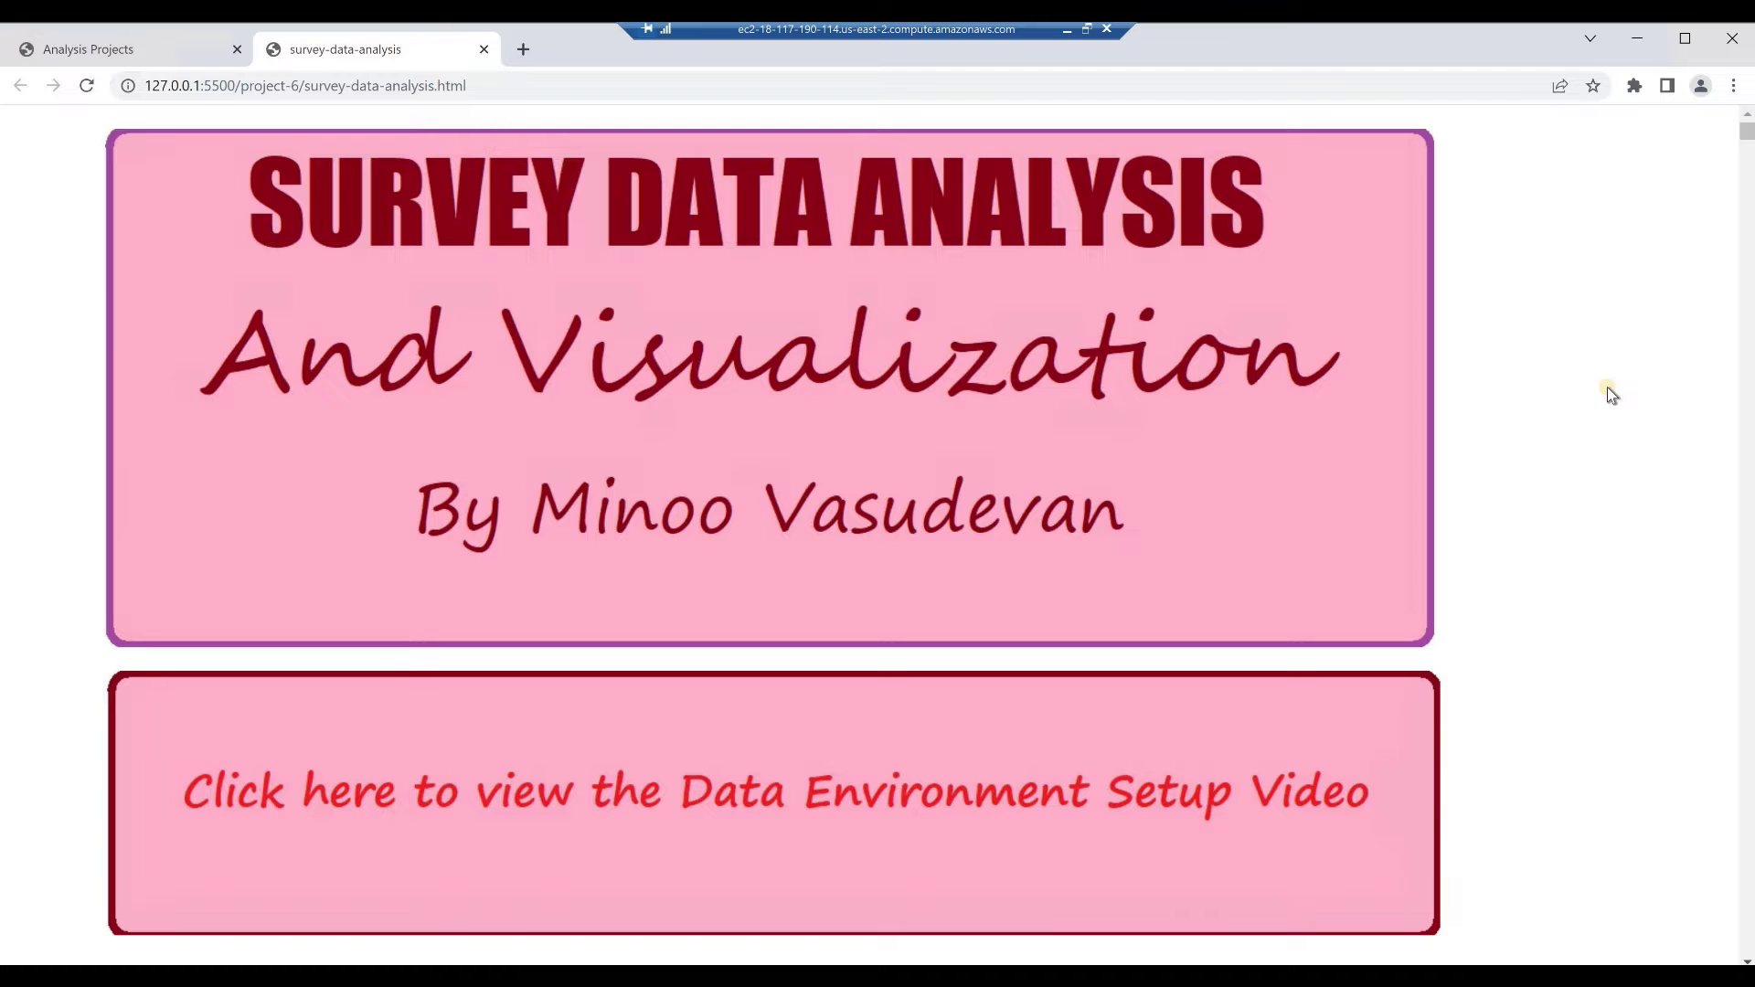
- Look through the survey-data-analysis page, examining the data tables and charts on respondent countries, US states, coding experience and developer types
scroll(1609, 391, down, 8)
scroll(1609, 391, down, 20)
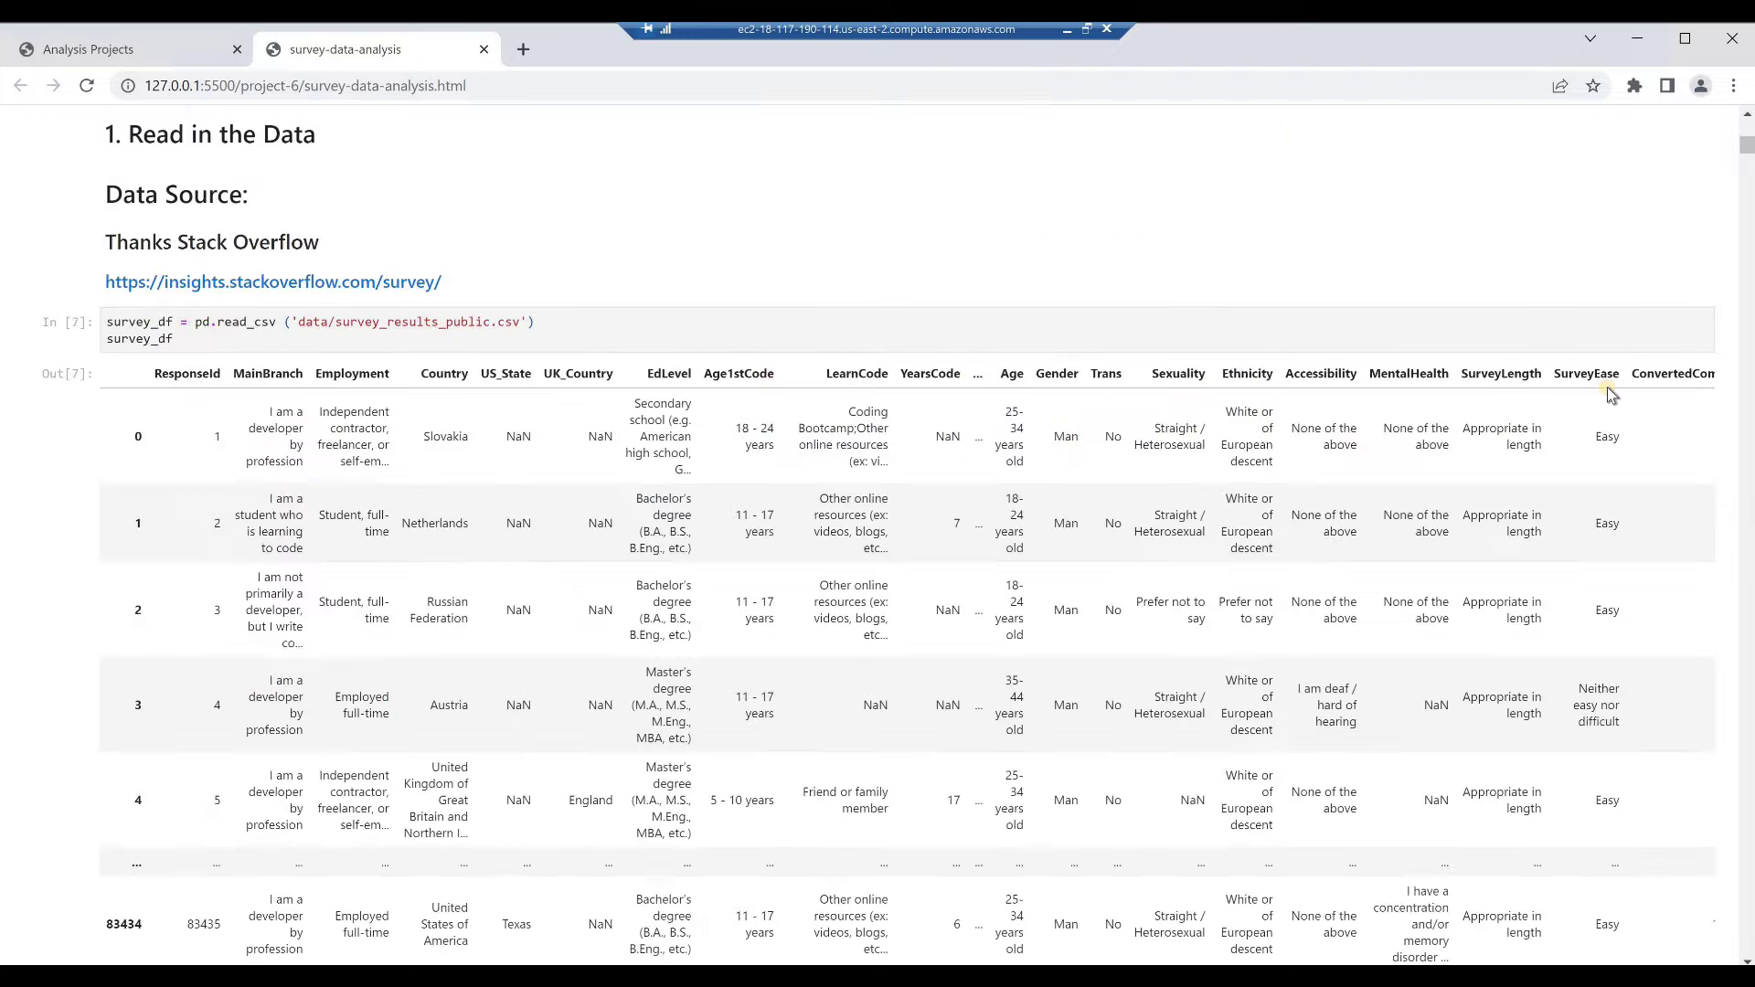
scroll(1609, 391, down, 20)
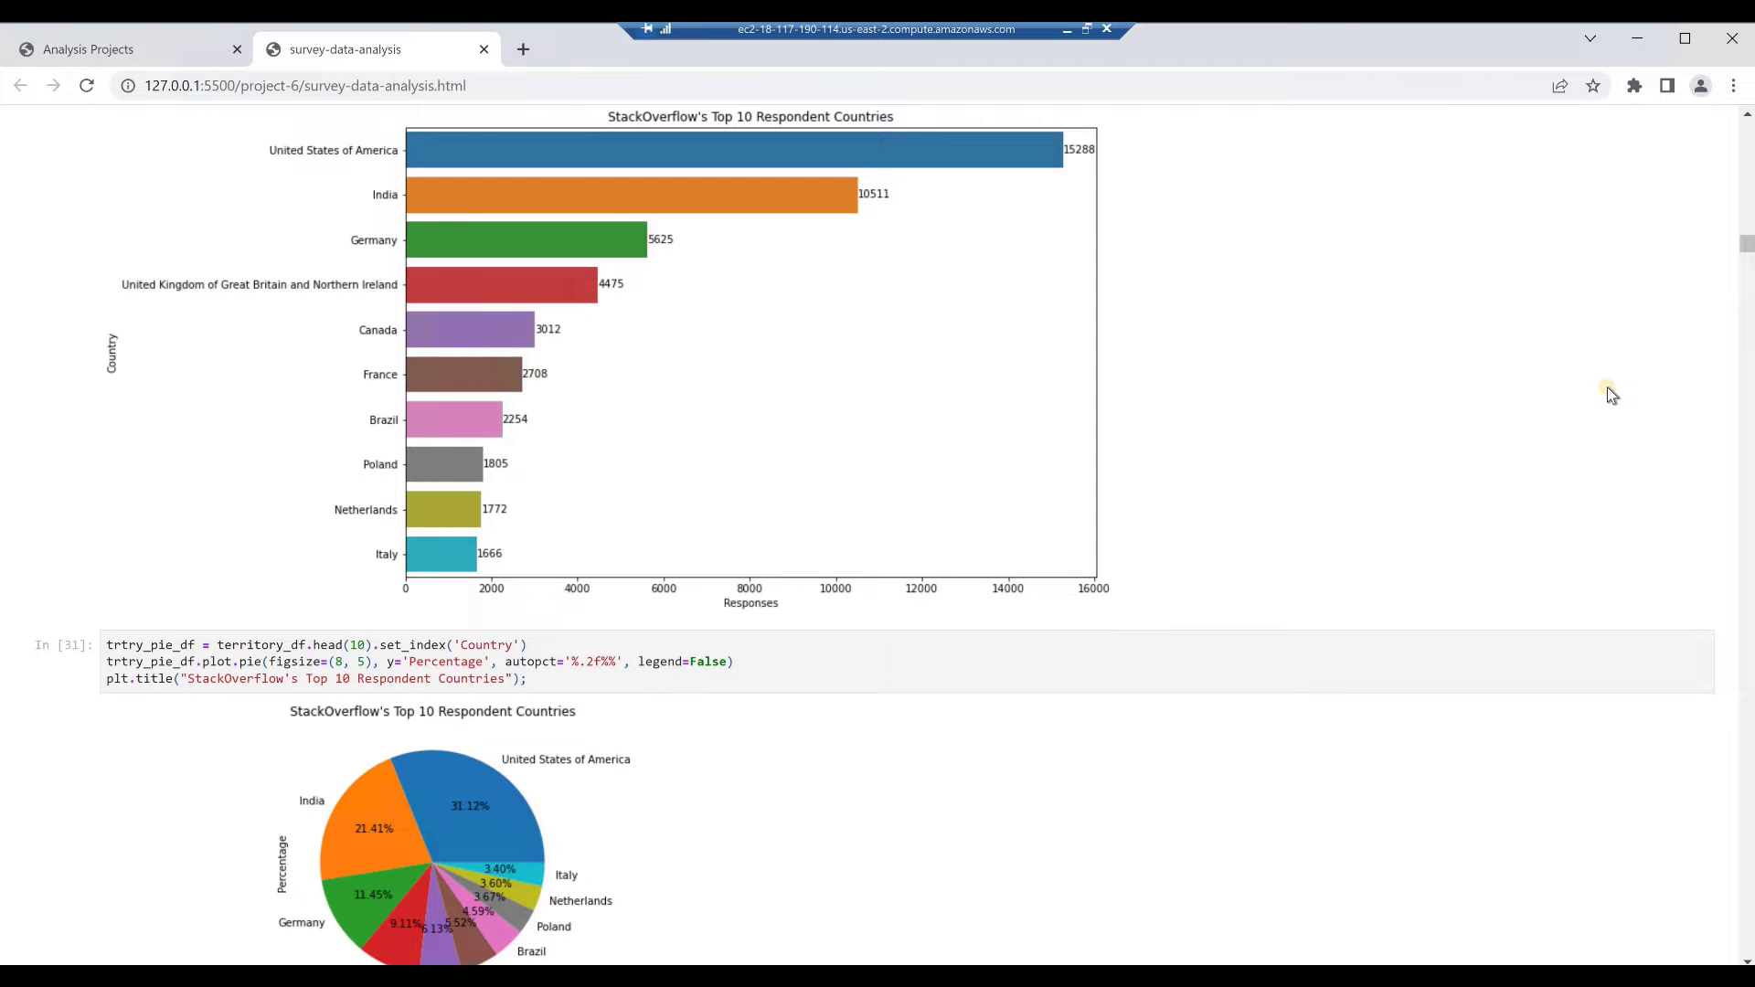
scroll(1609, 391, down, 17)
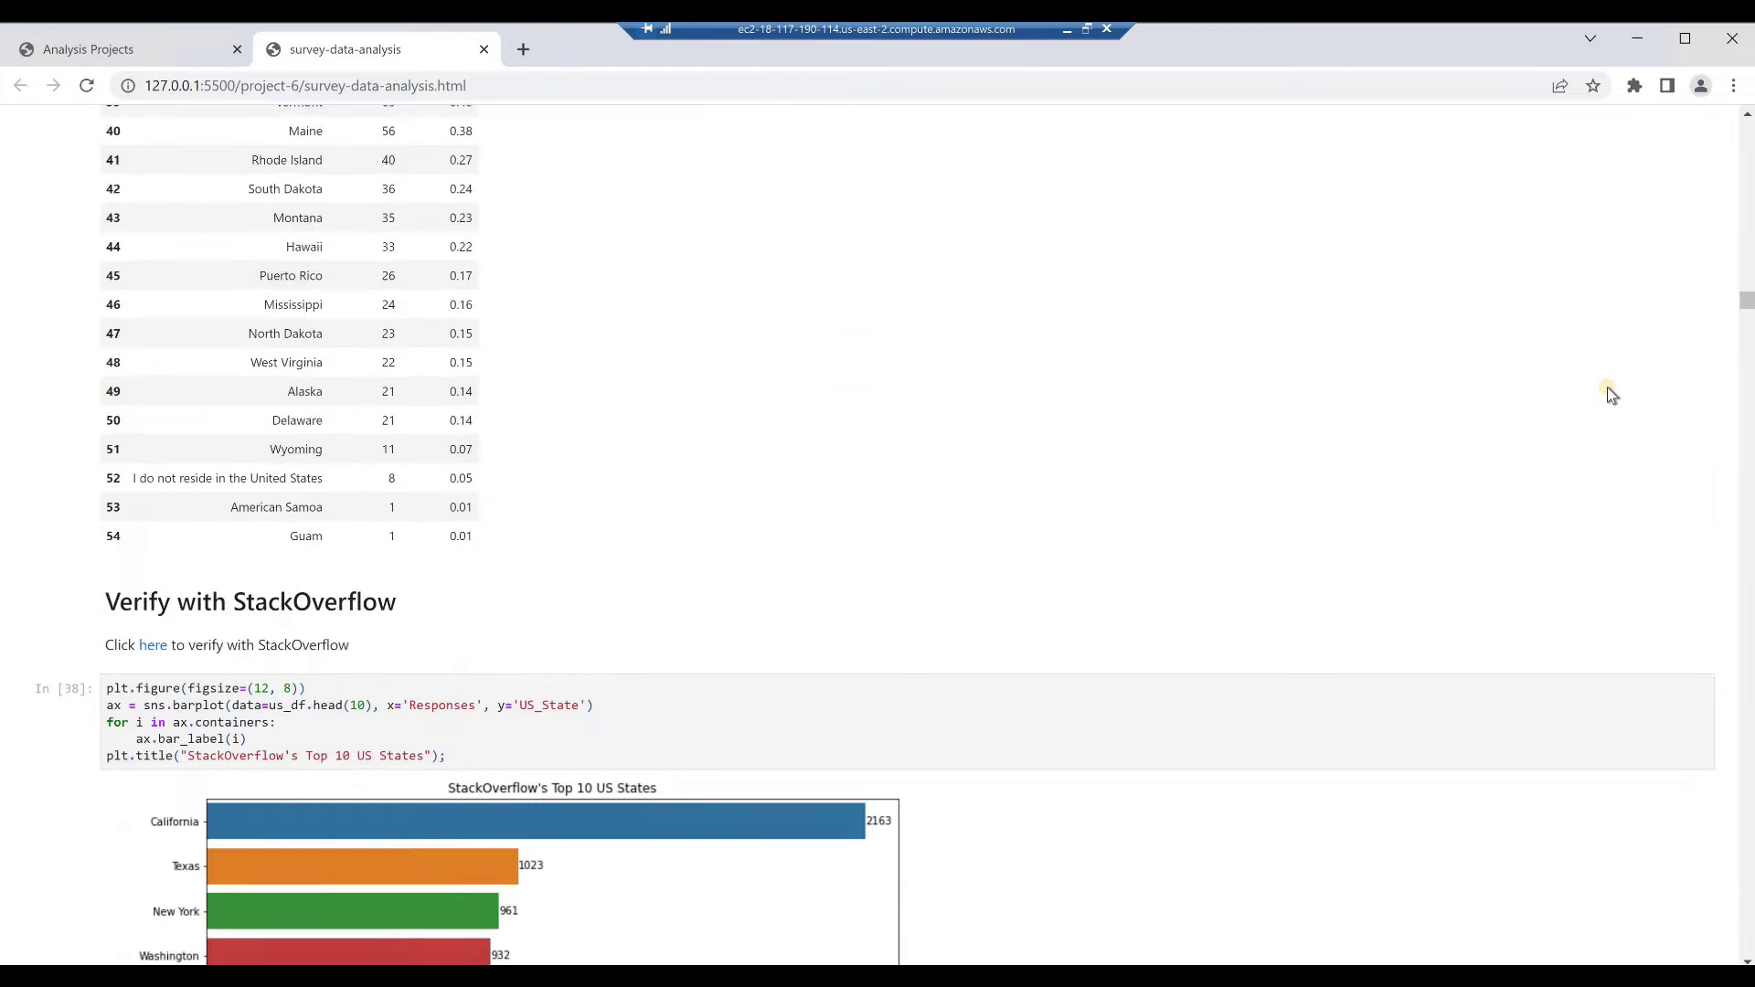
scroll(1609, 392, down, 20)
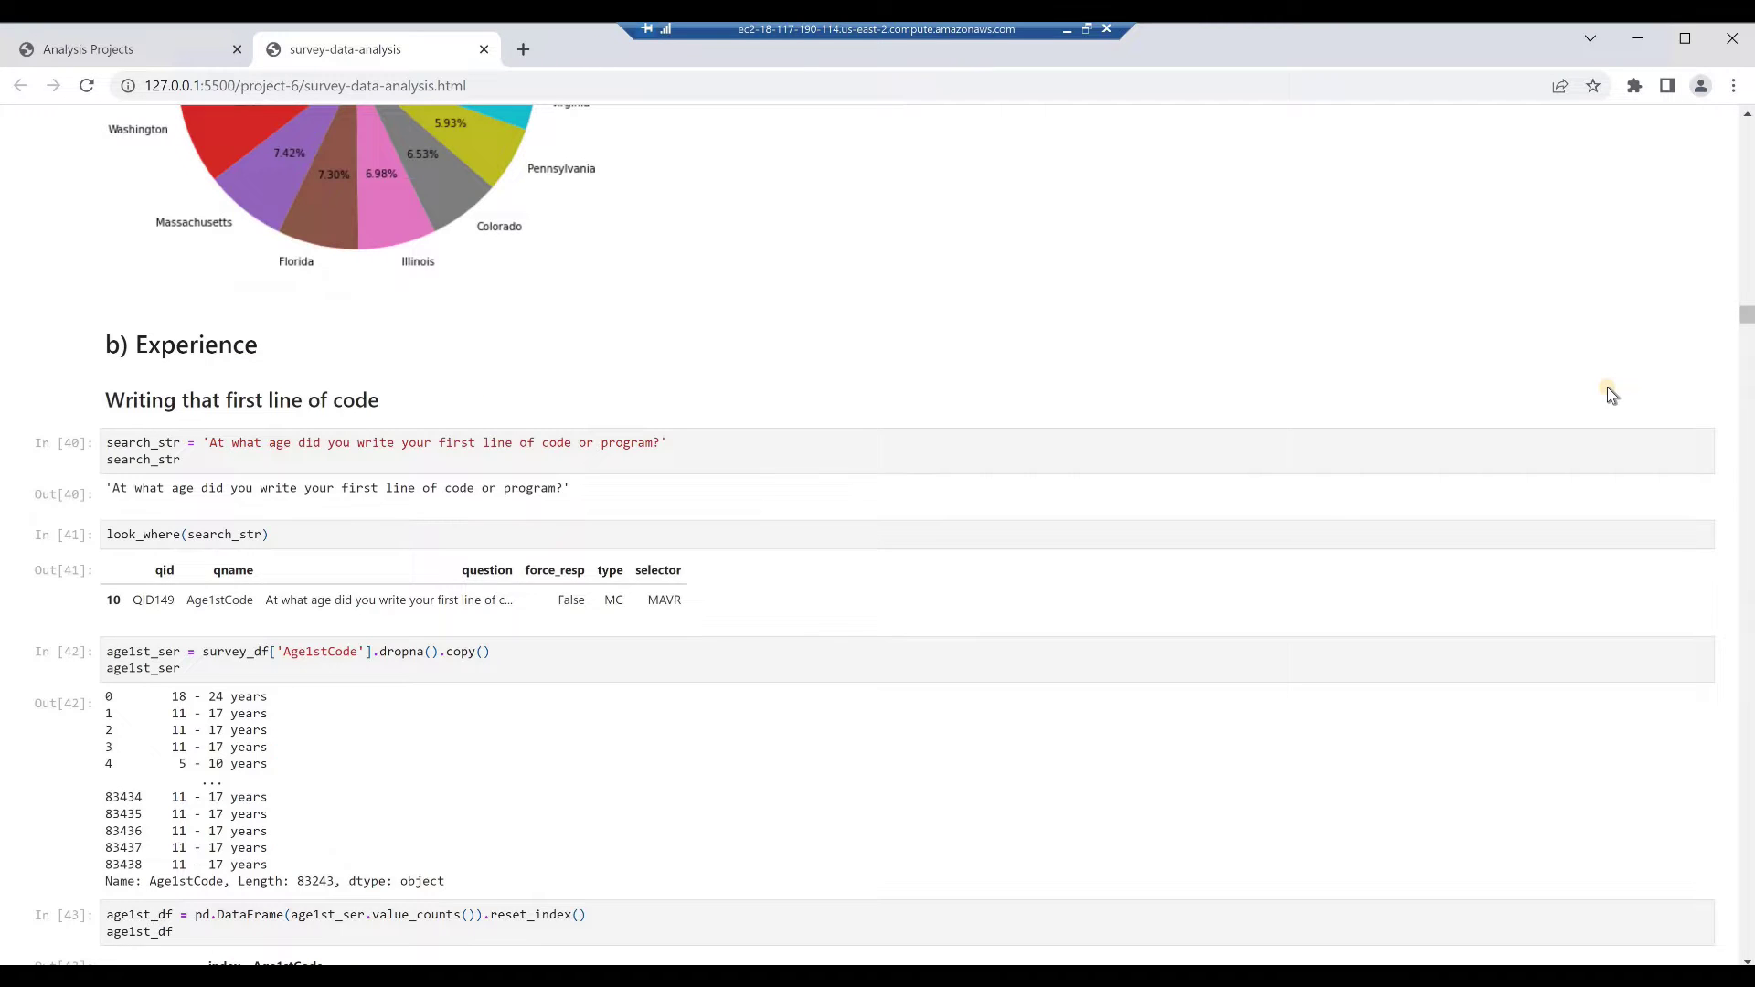
scroll(1611, 395, down, 8)
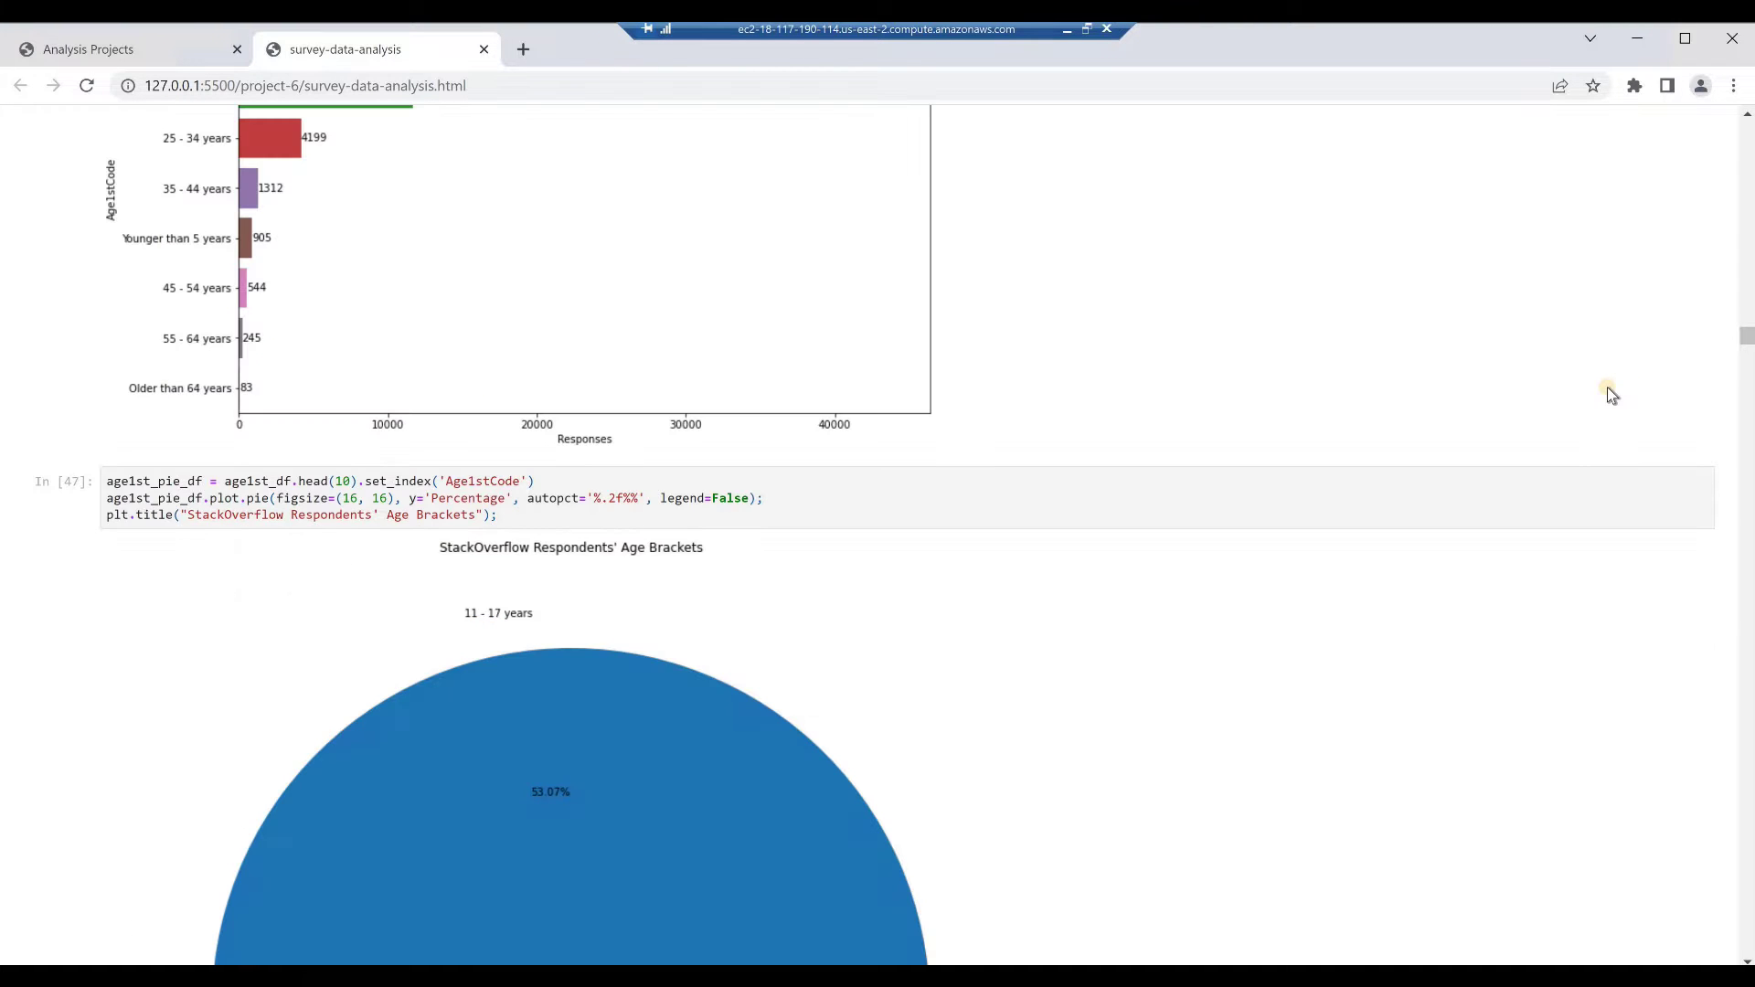
scroll(1609, 398, down, 5)
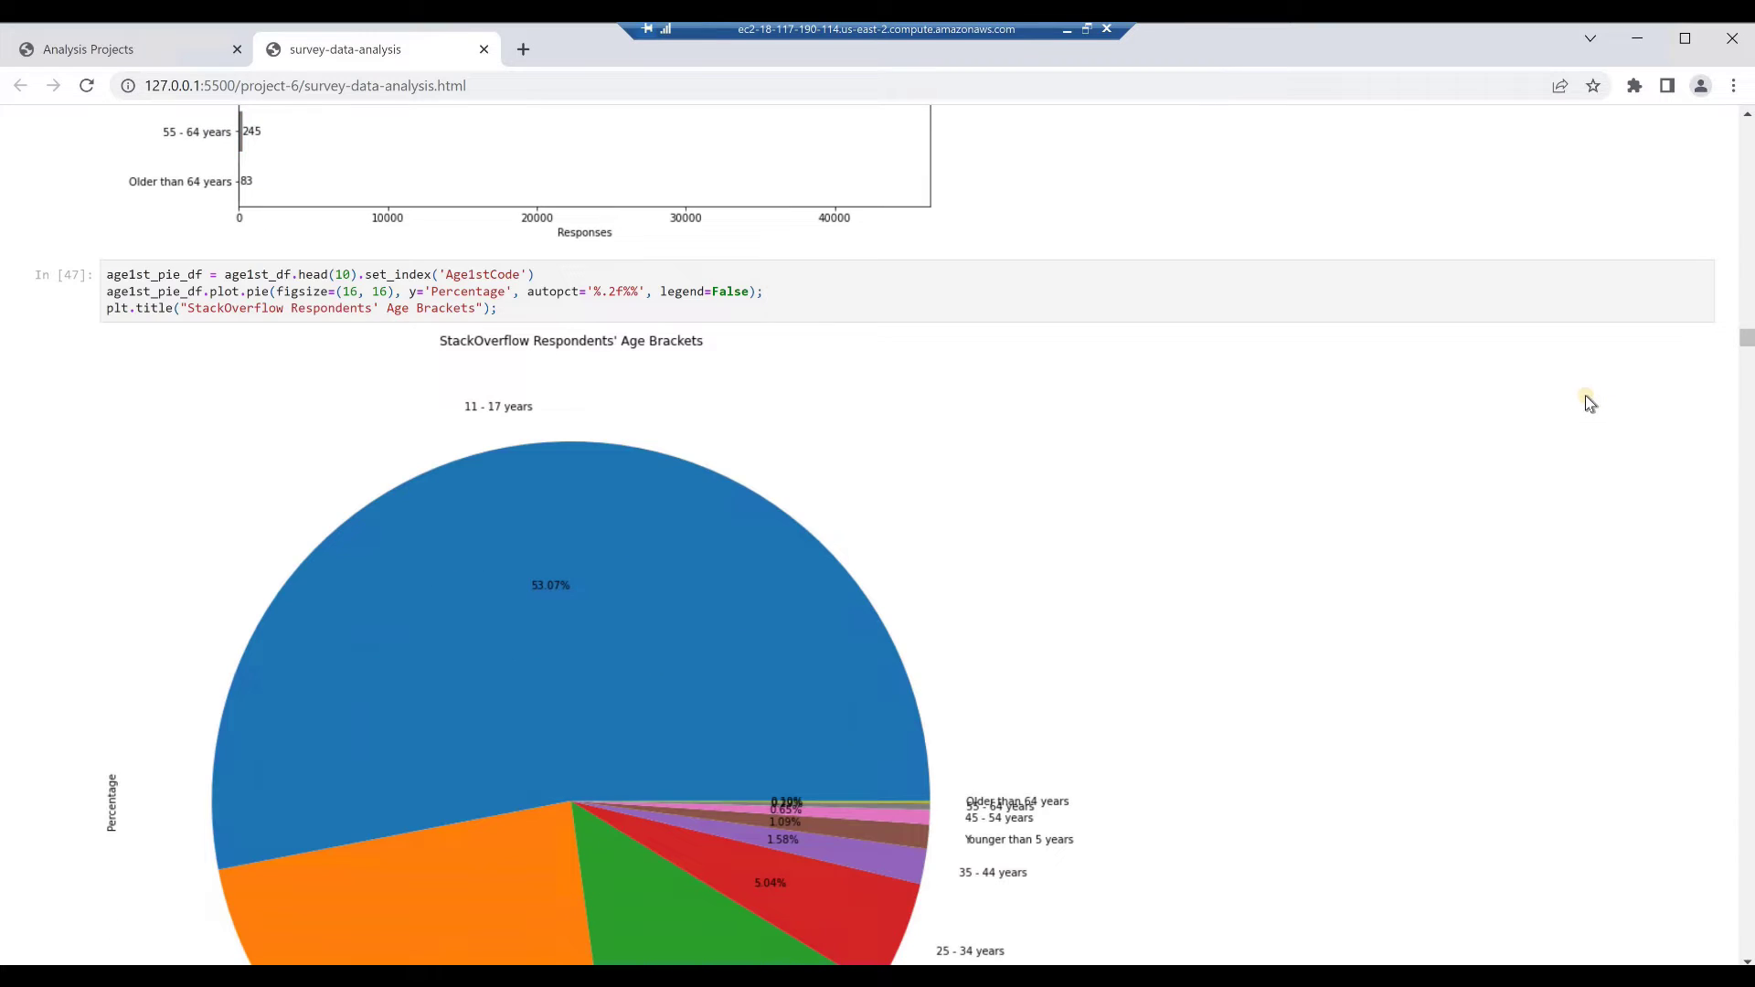
scroll(1586, 405, down, 8)
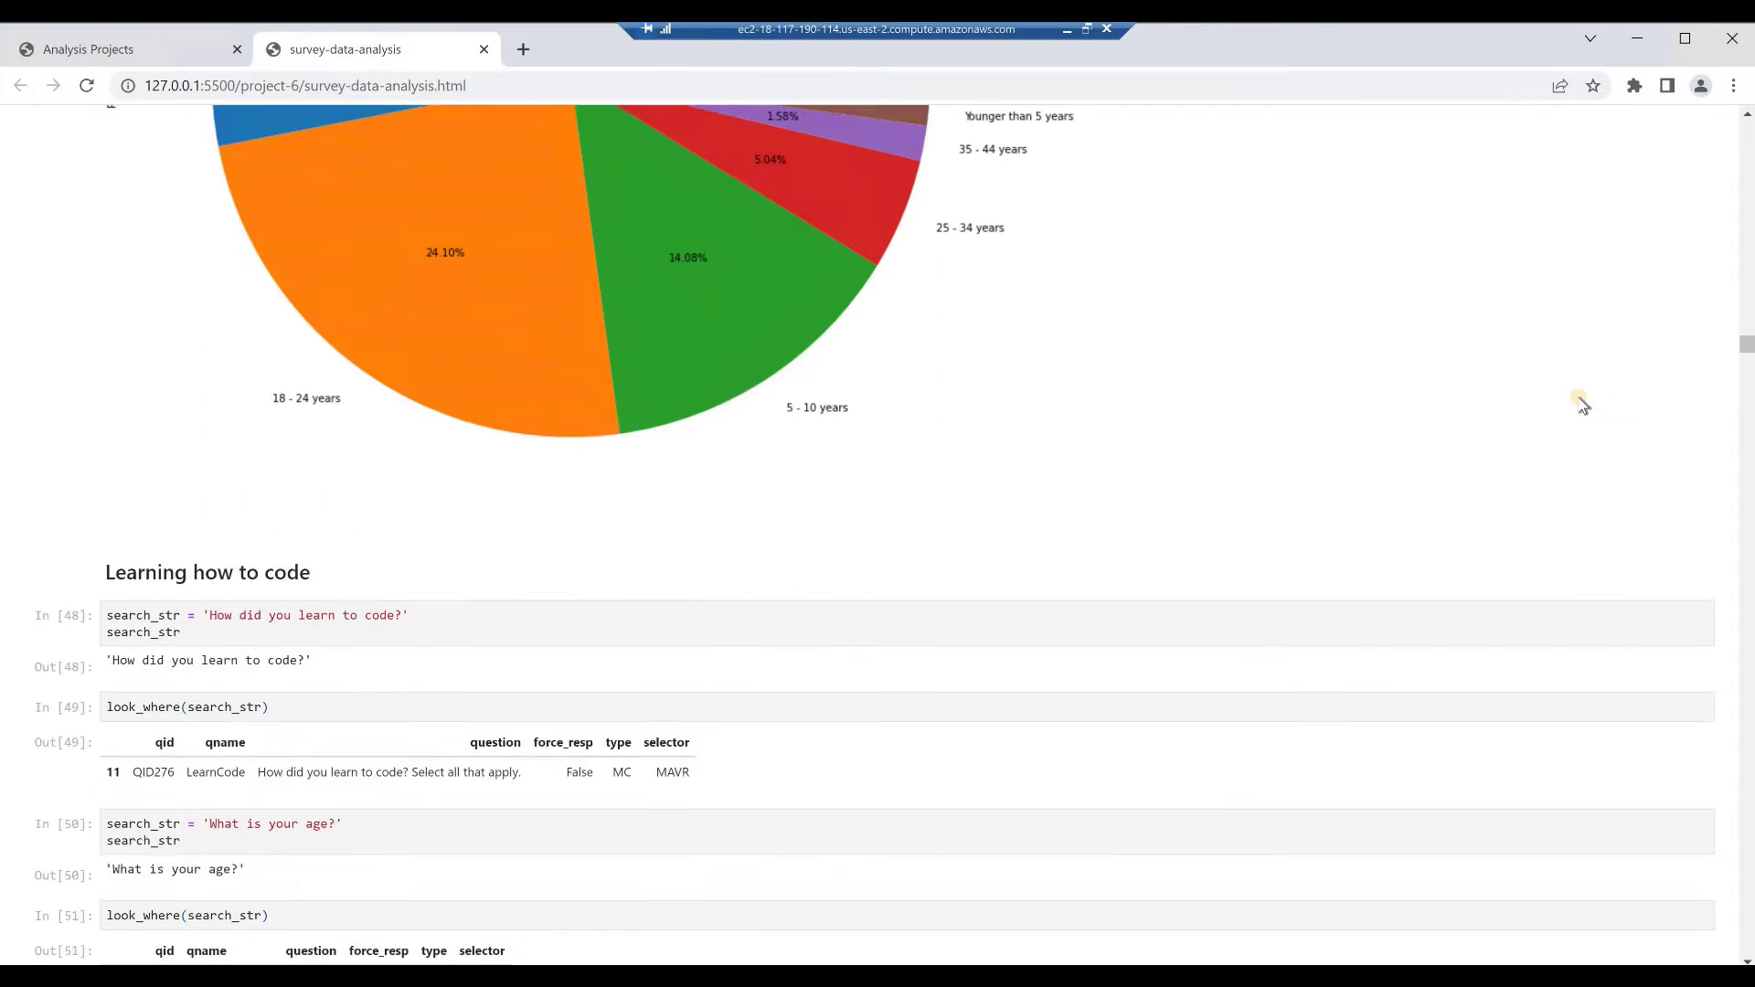
scroll(1584, 406, down, 20)
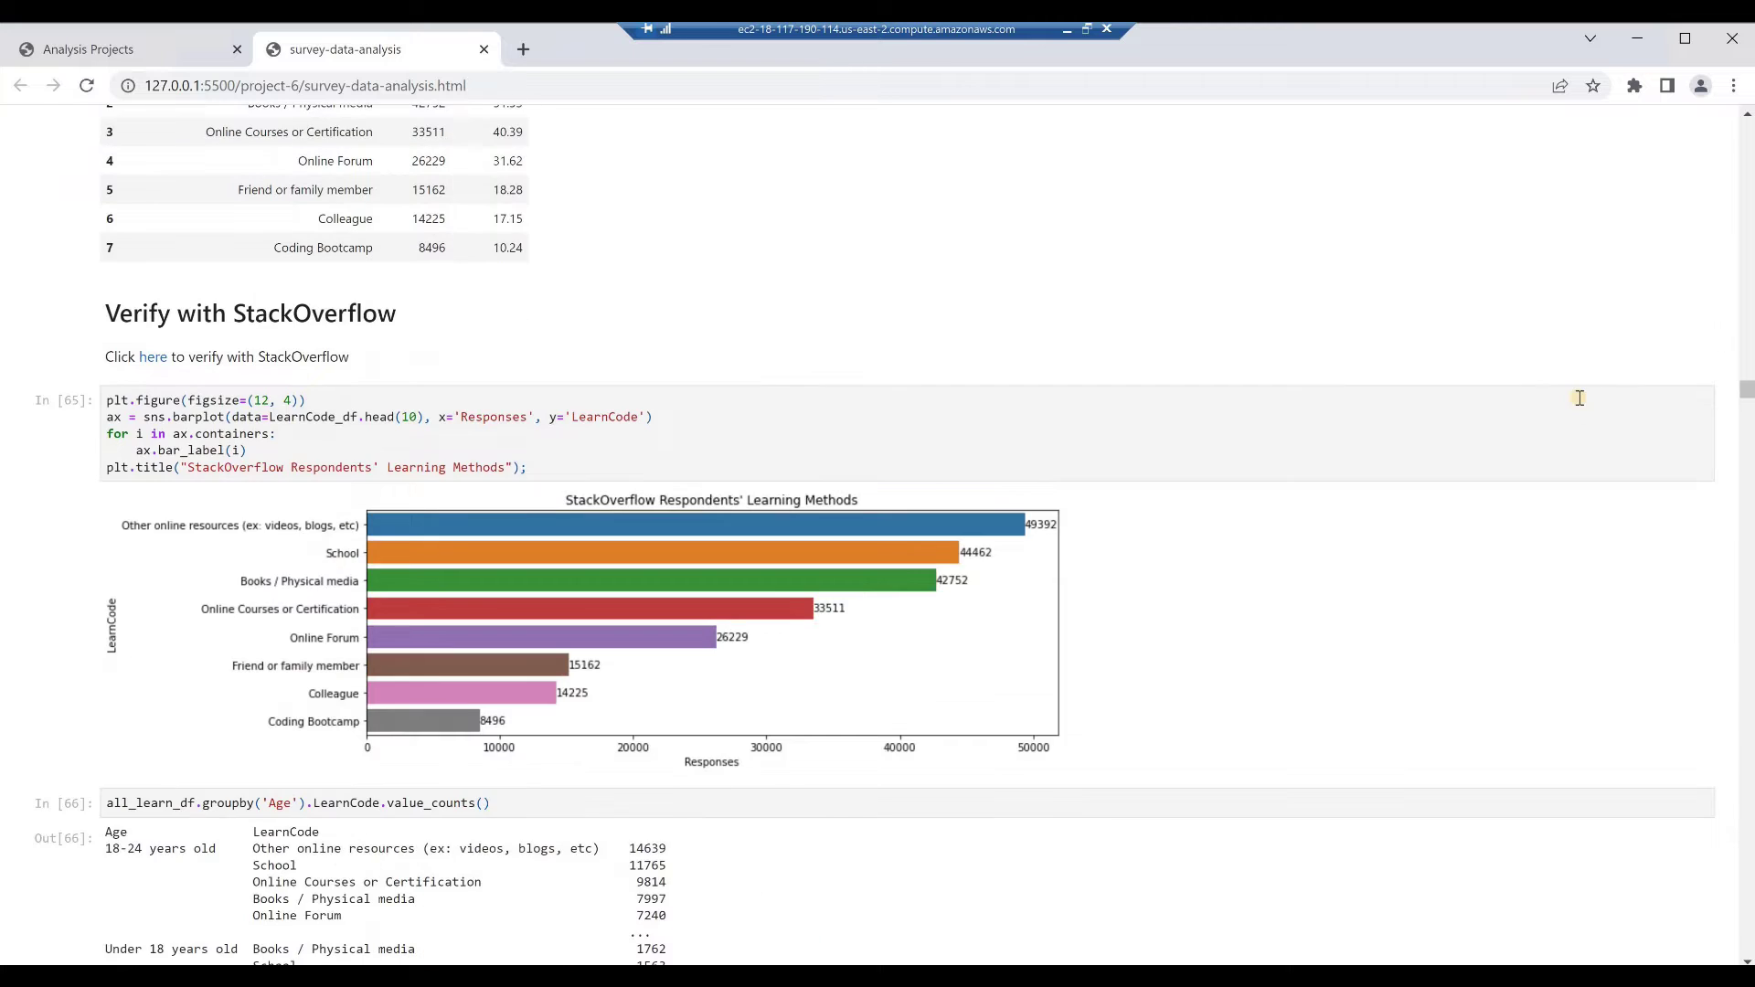
scroll(1580, 398, down, 20)
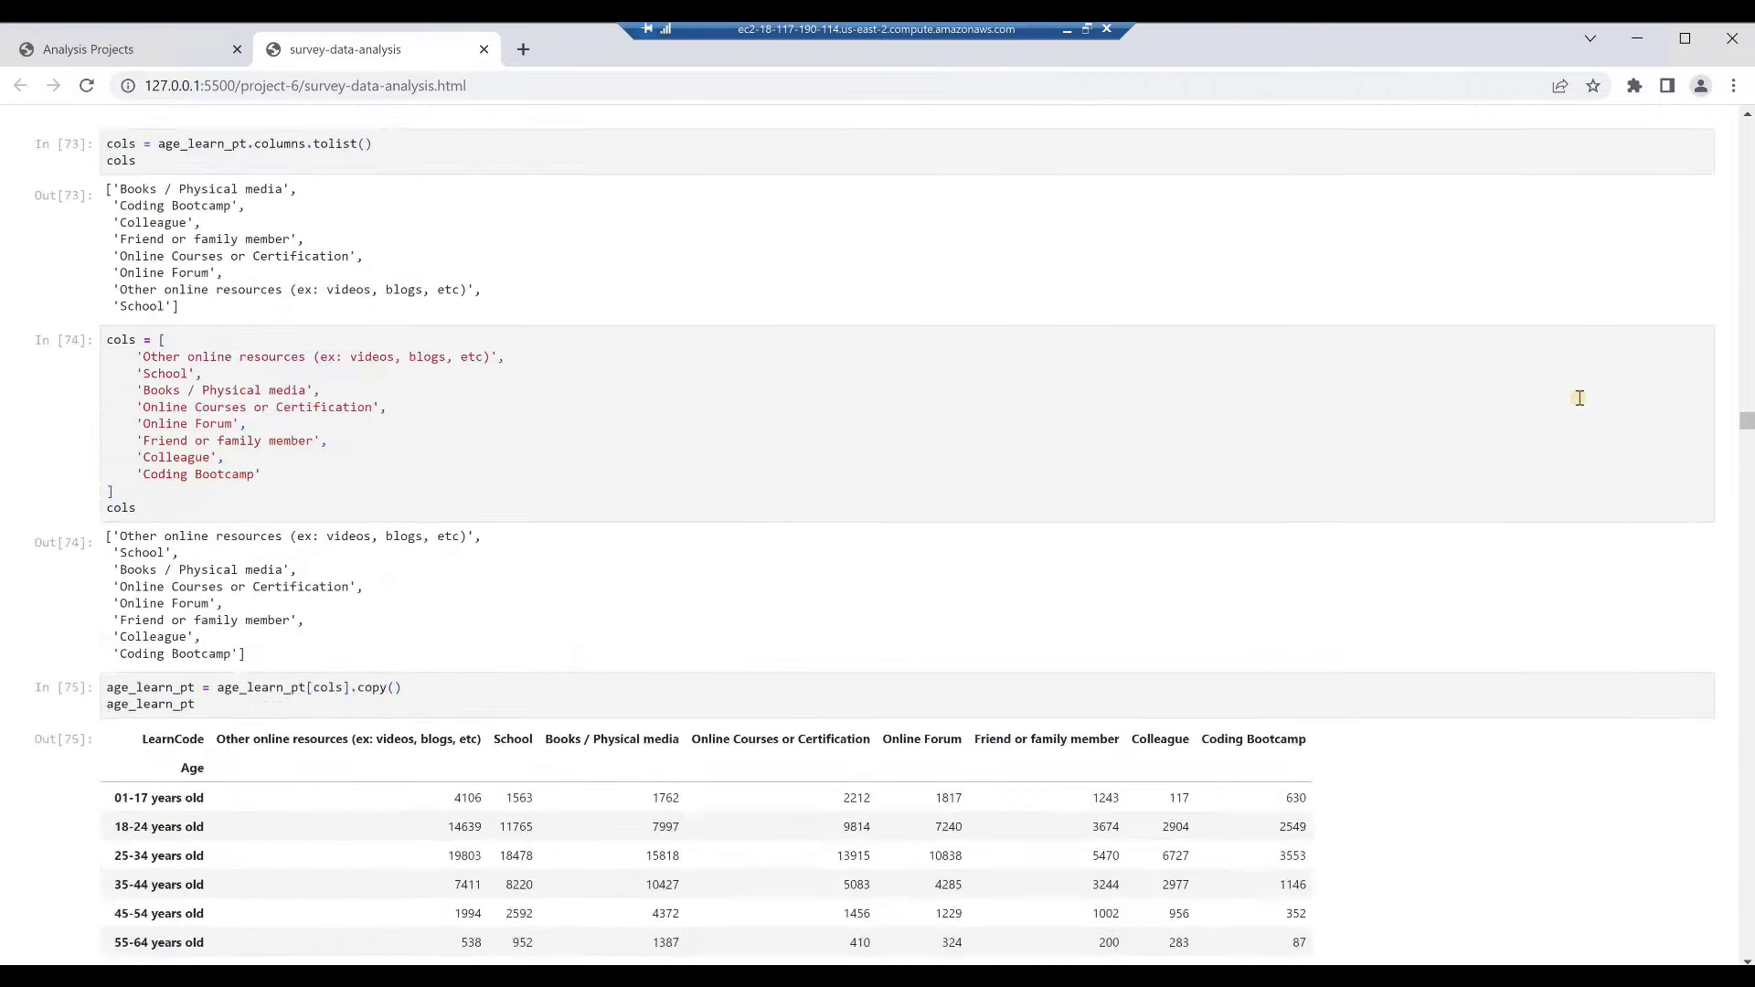
scroll(1581, 403, down, 3)
scroll(1585, 405, down, 9)
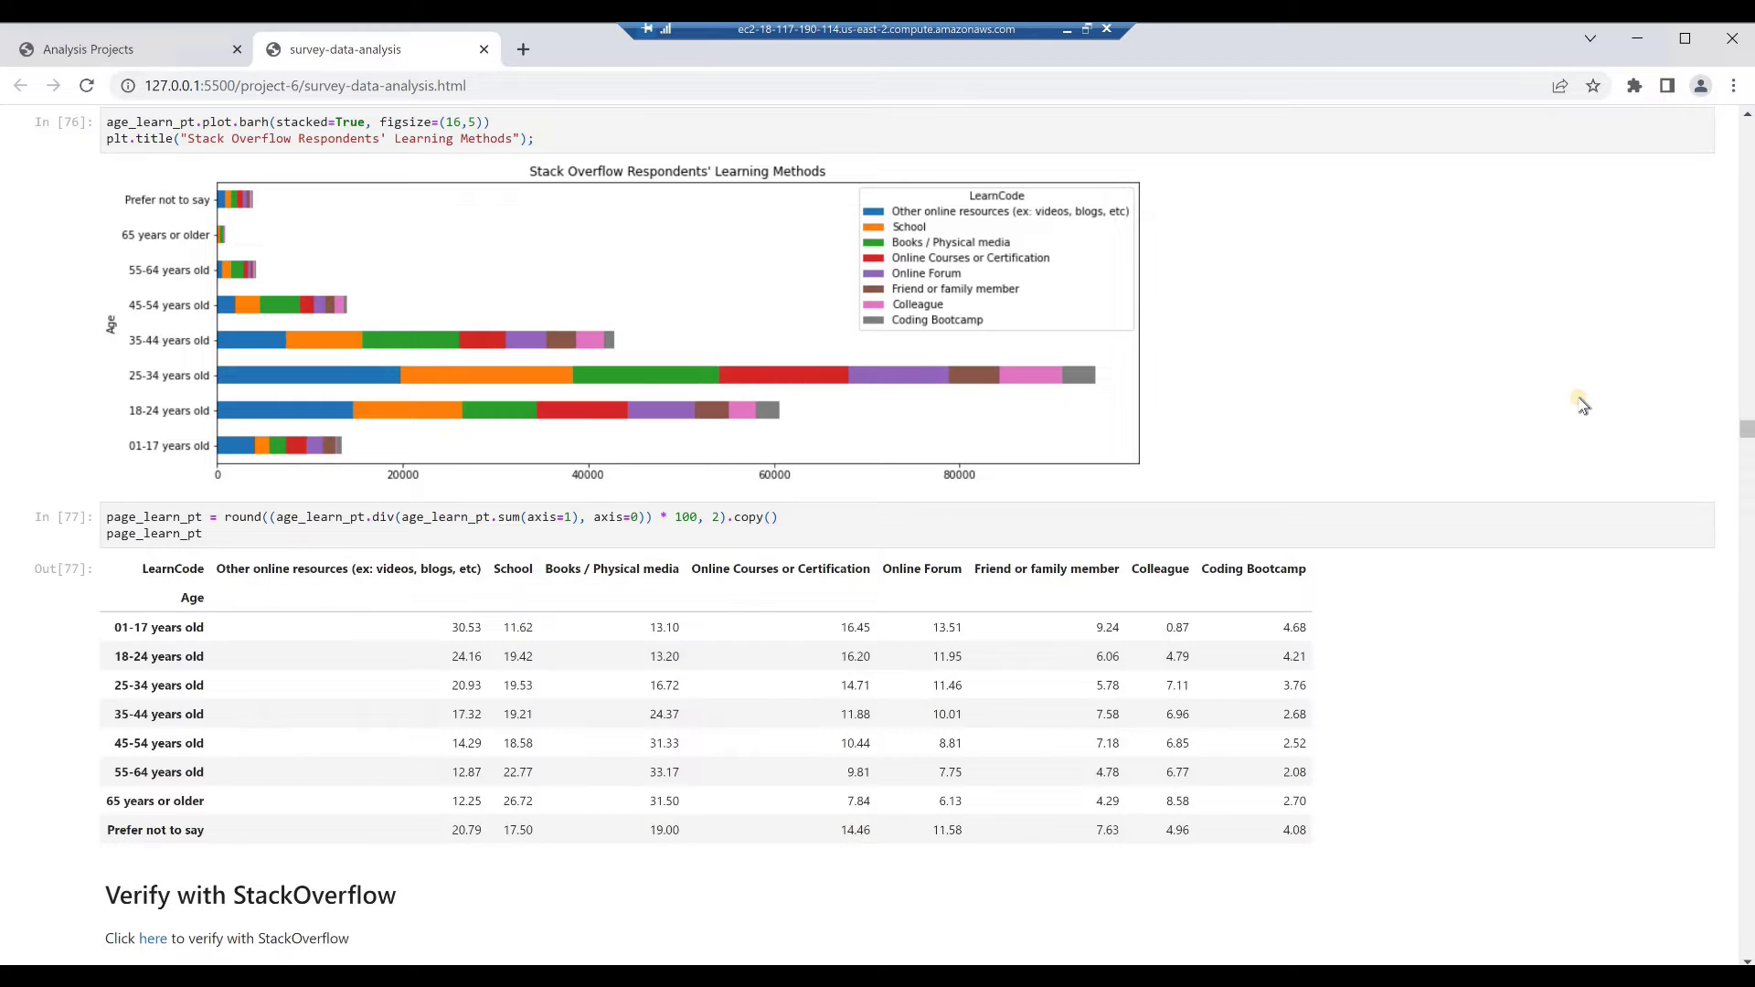
scroll(1582, 404, down, 20)
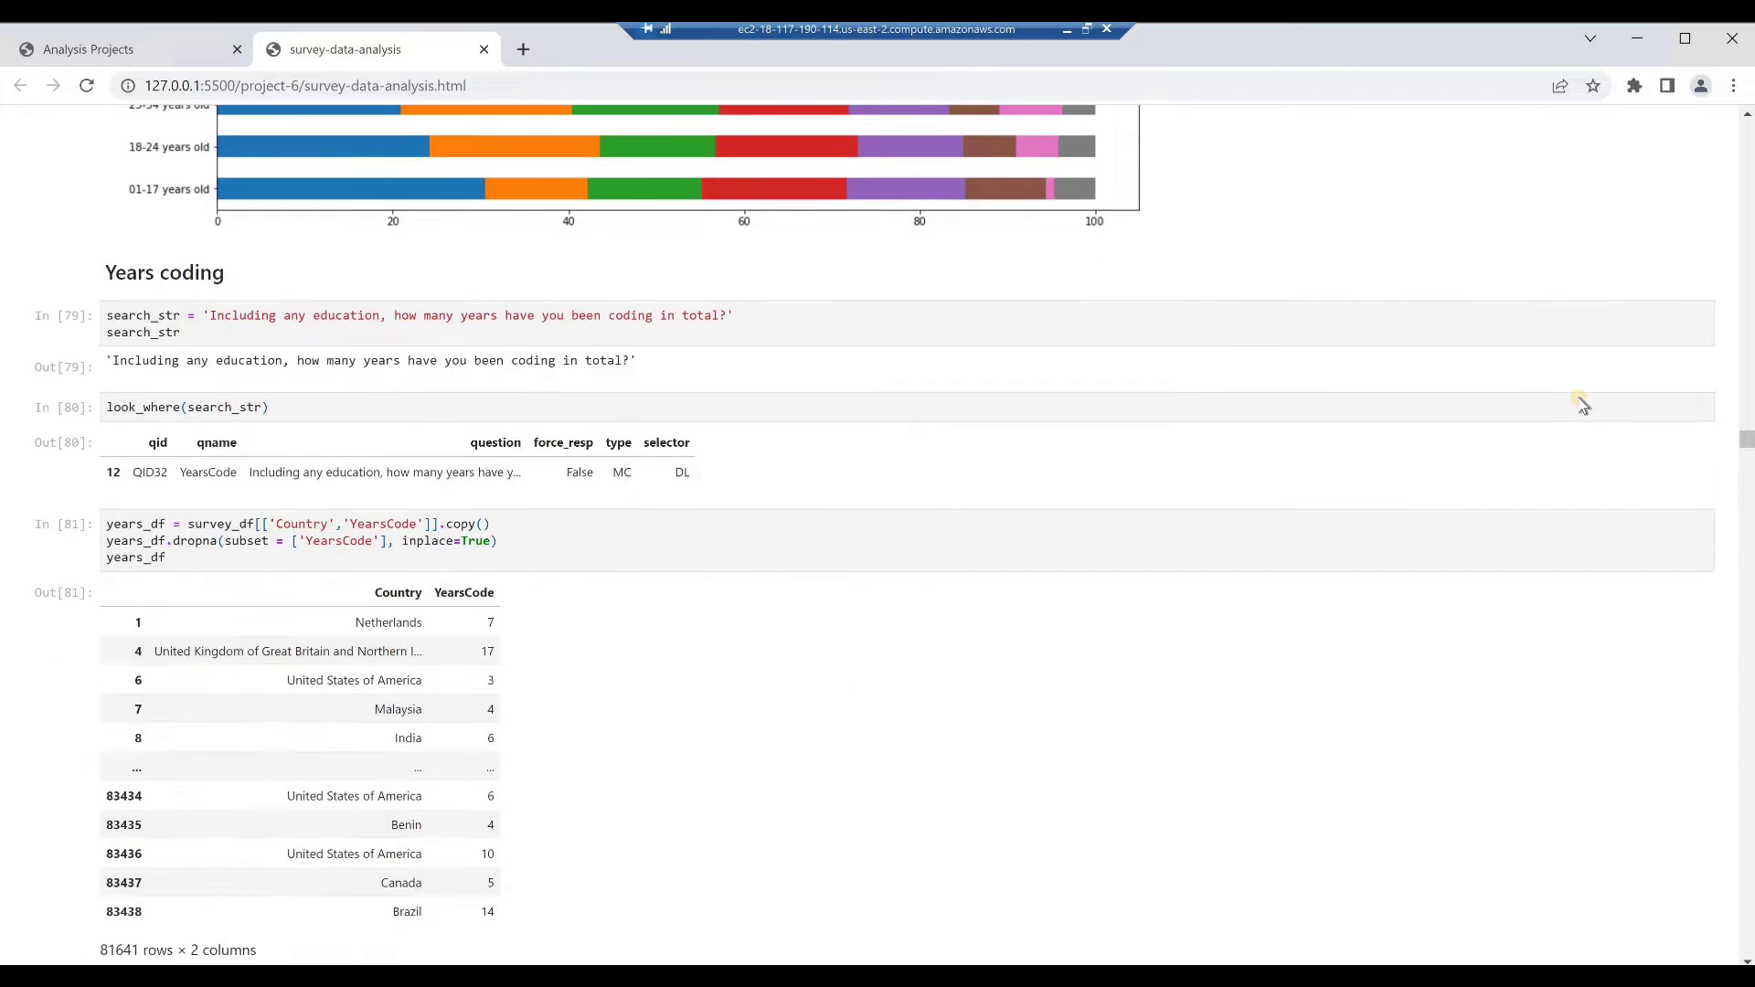
scroll(1583, 403, down, 3)
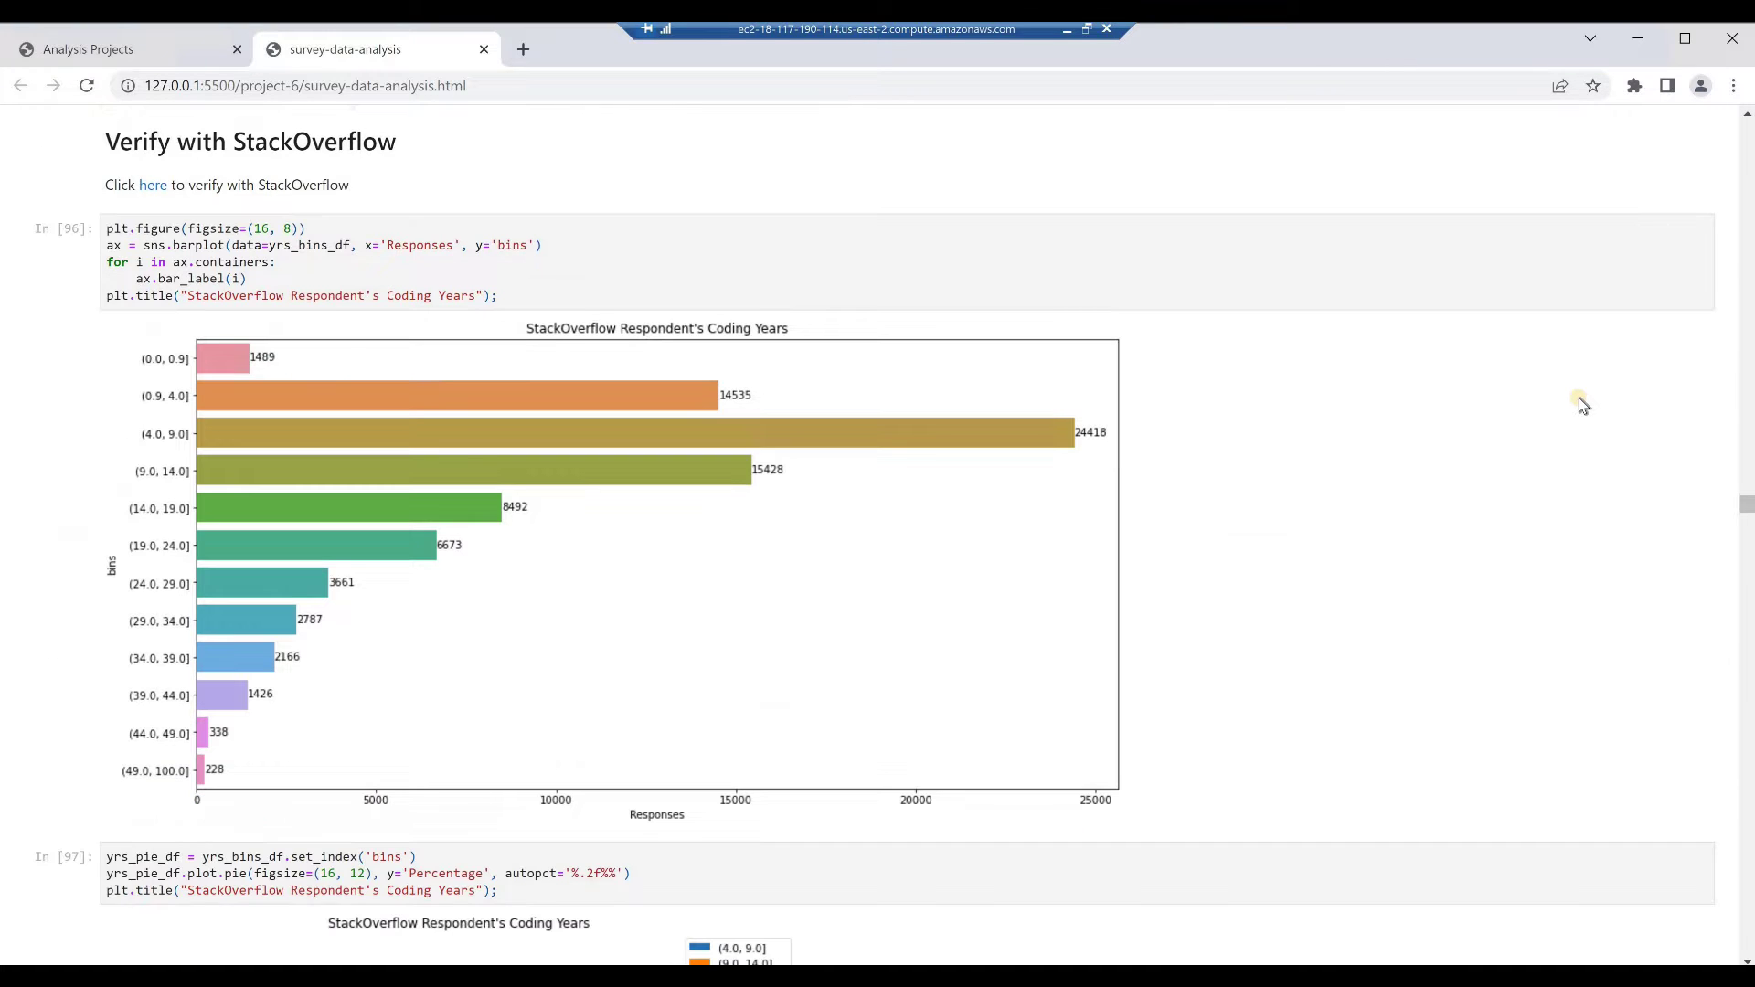
scroll(1584, 406, down, 9)
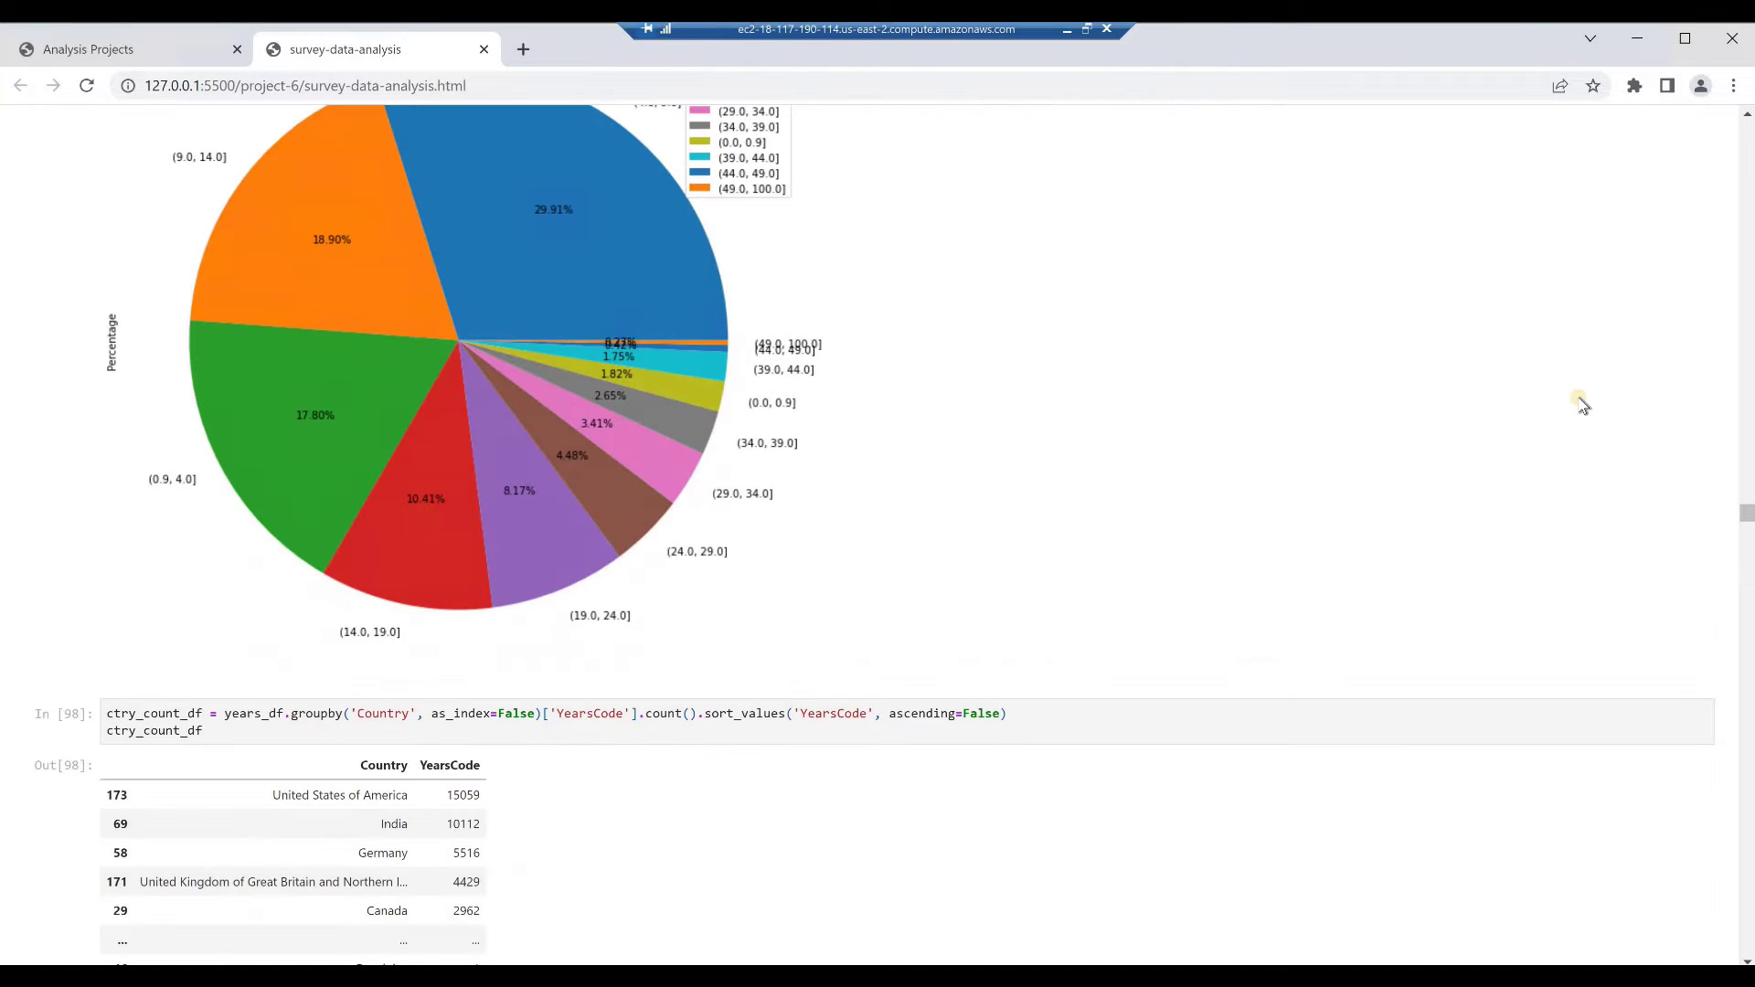
scroll(1582, 404, down, 20)
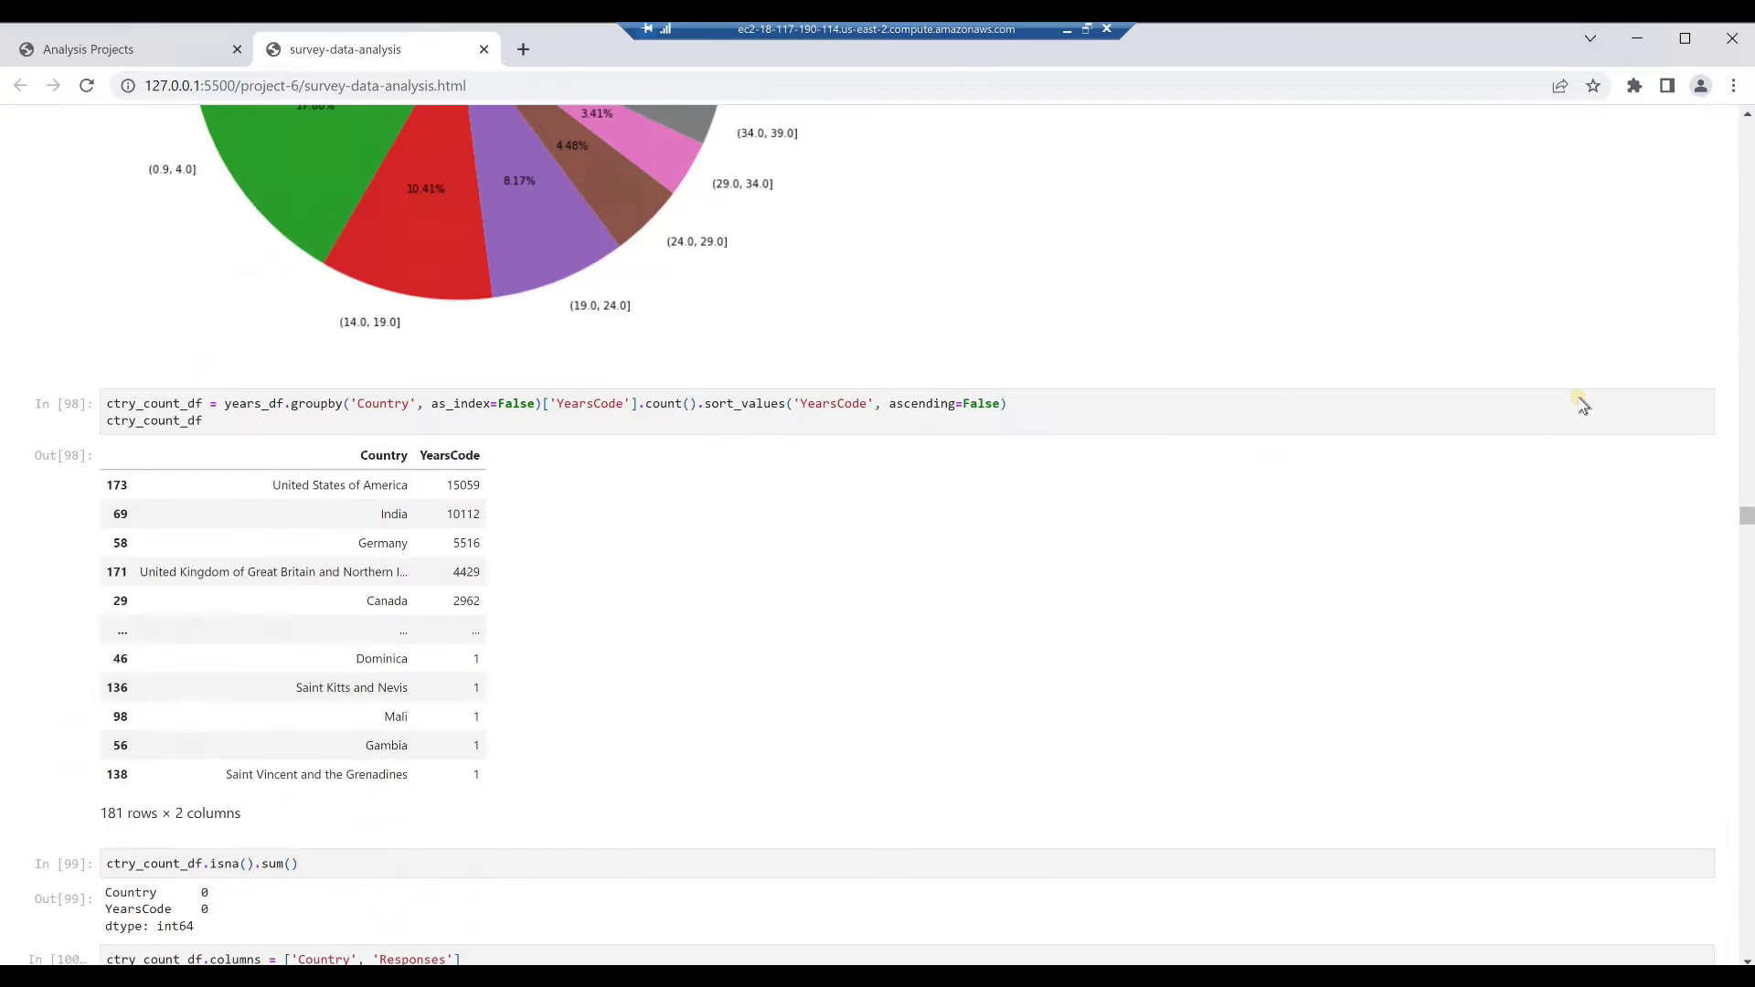
scroll(1583, 405, down, 12)
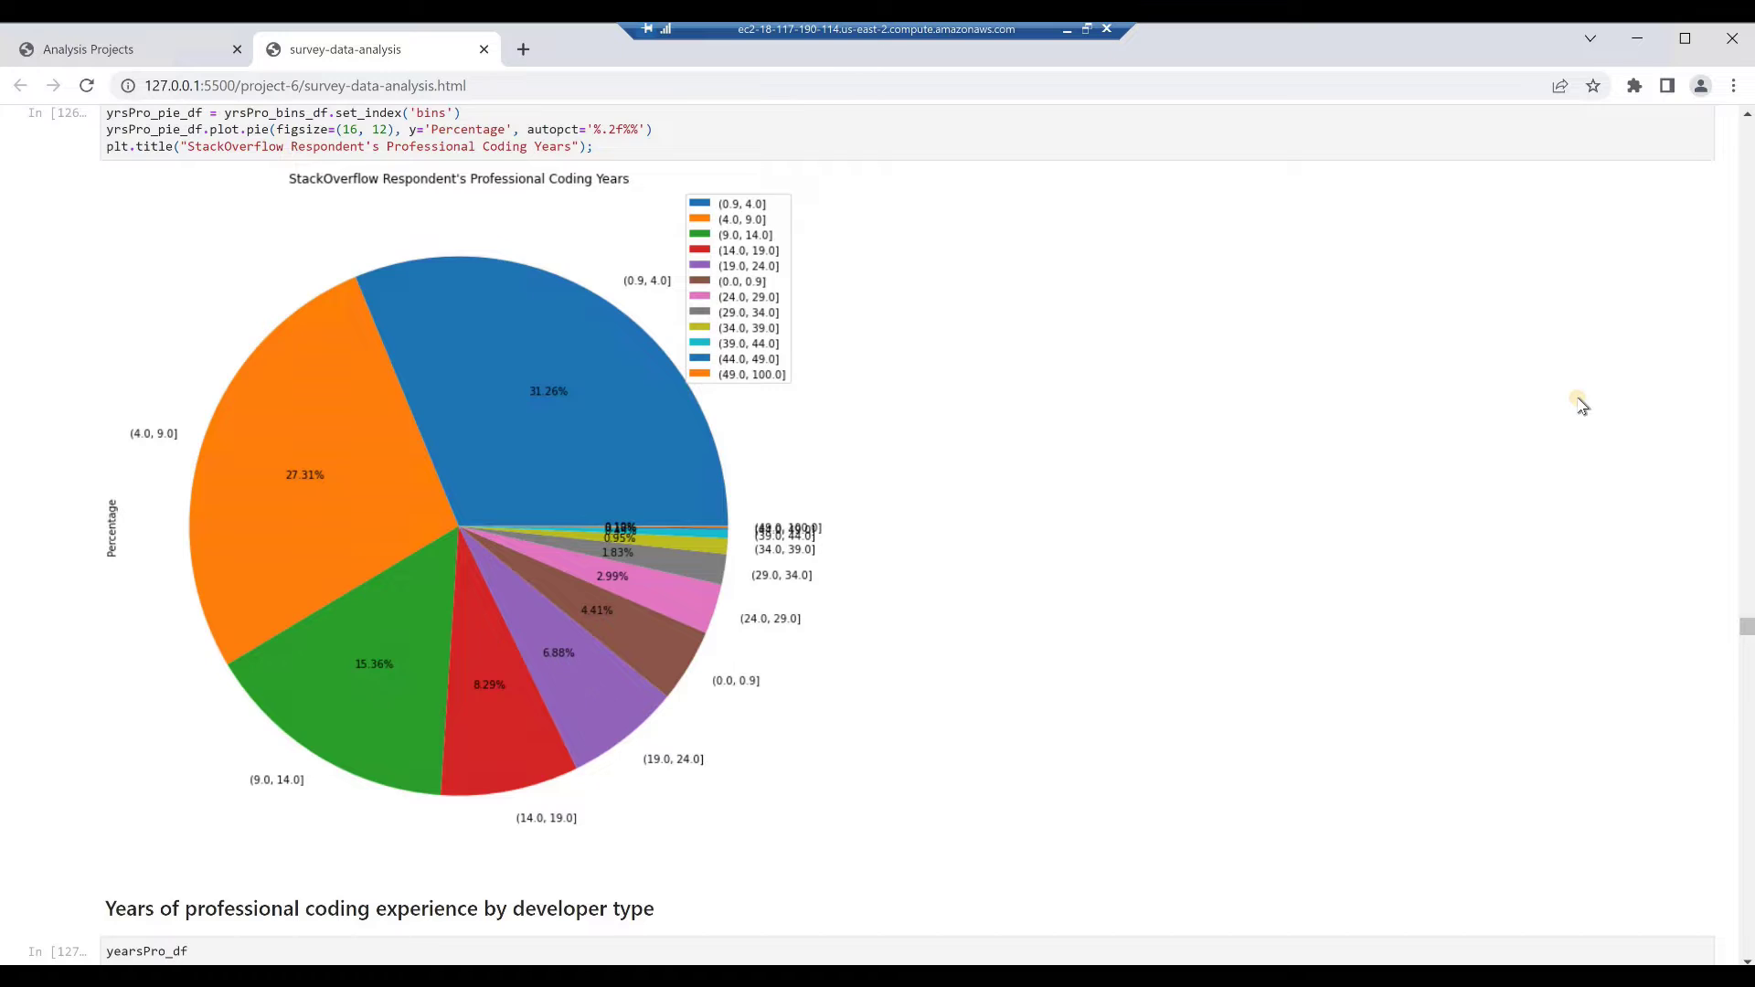
scroll(1583, 405, down, 20)
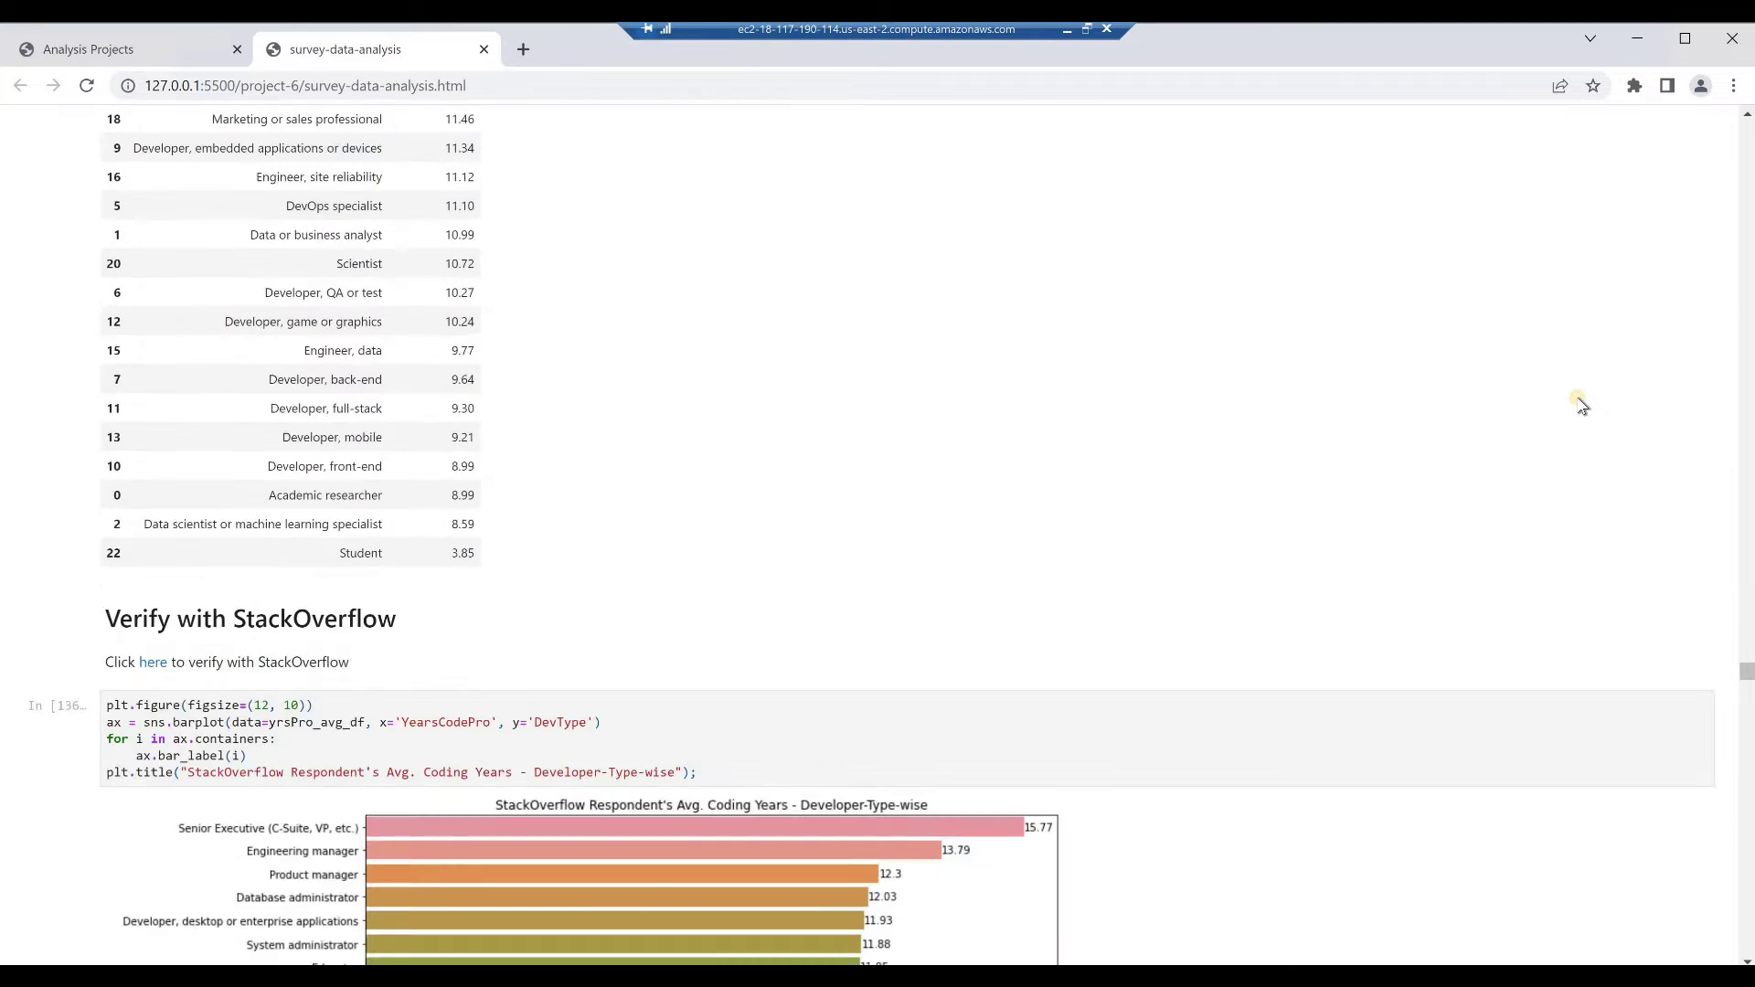
scroll(1582, 403, down, 3)
scroll(1581, 402, down, 3)
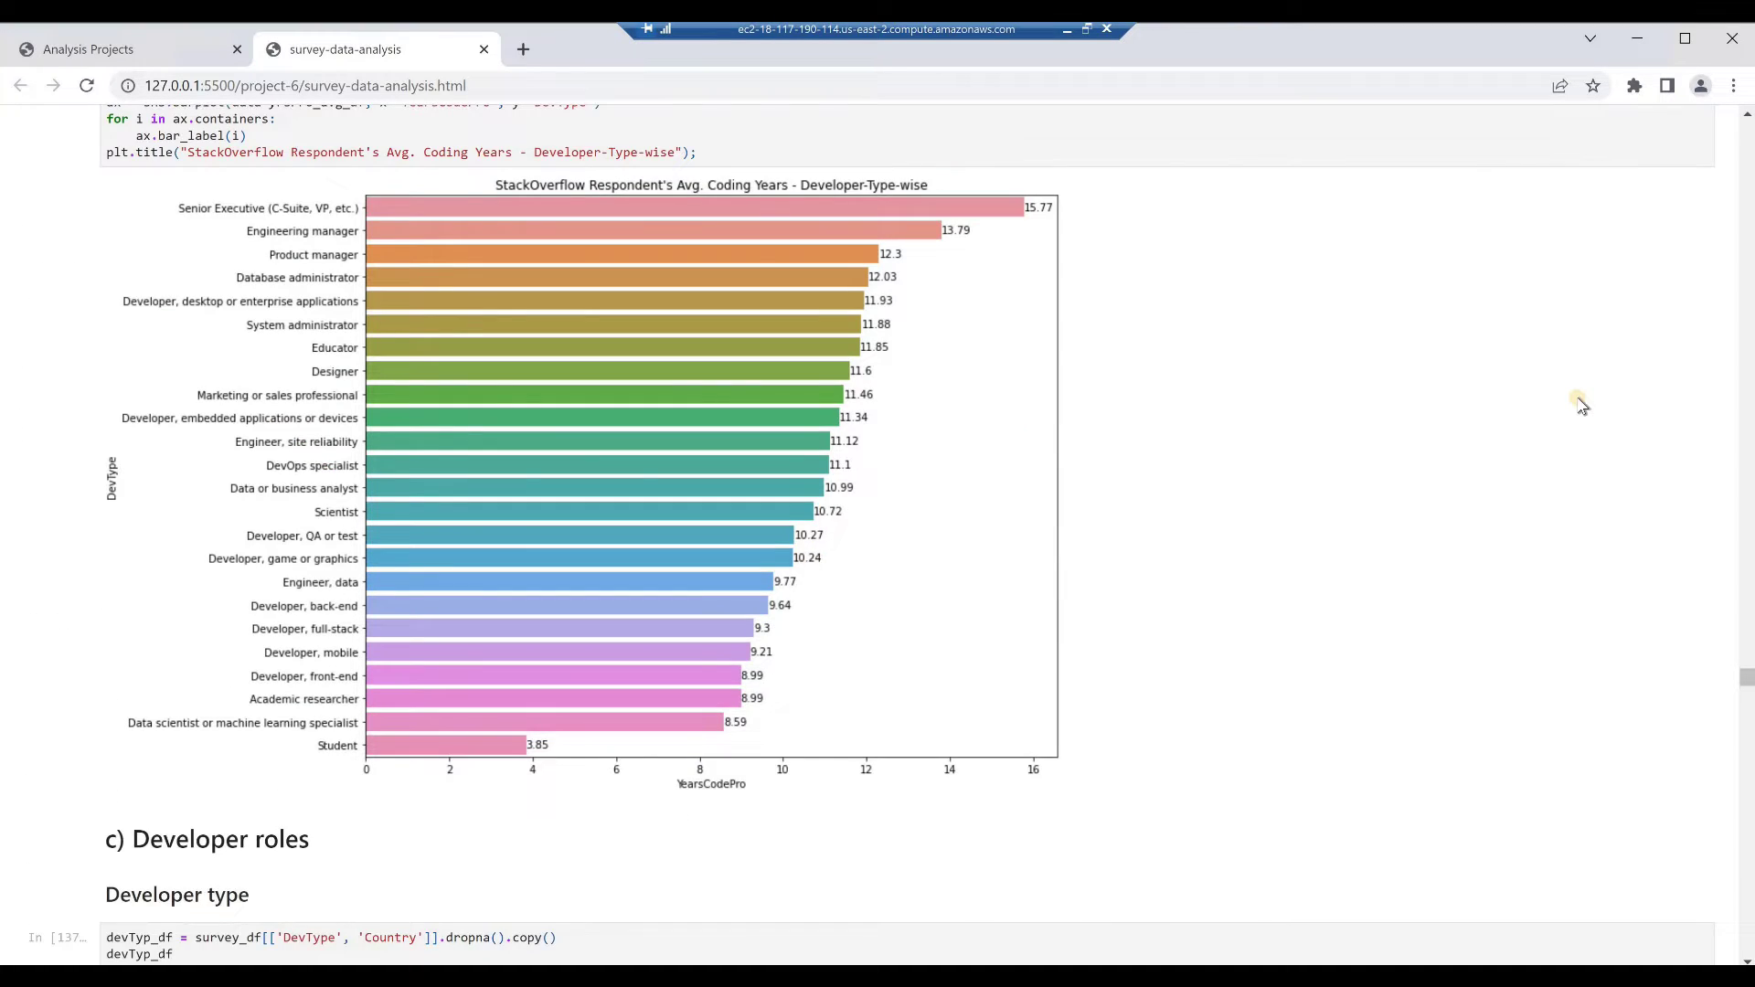
scroll(1582, 405, down, 18)
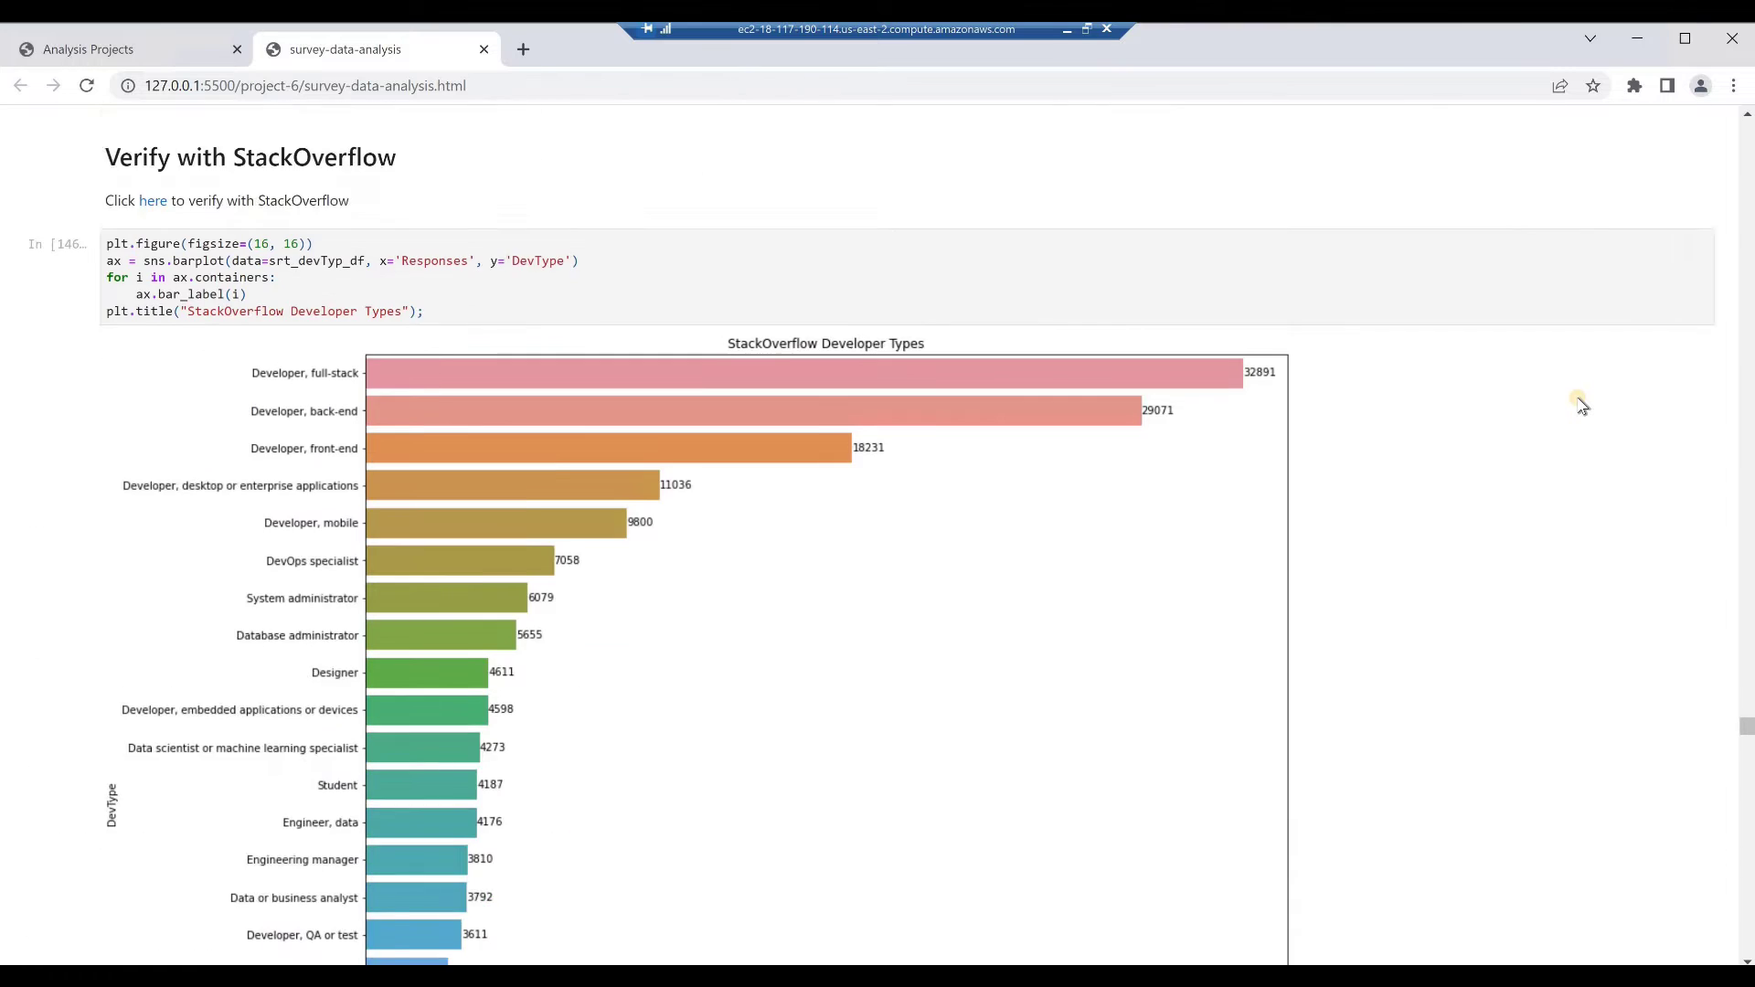
scroll(1582, 405, down, 3)
scroll(1582, 405, down, 17)
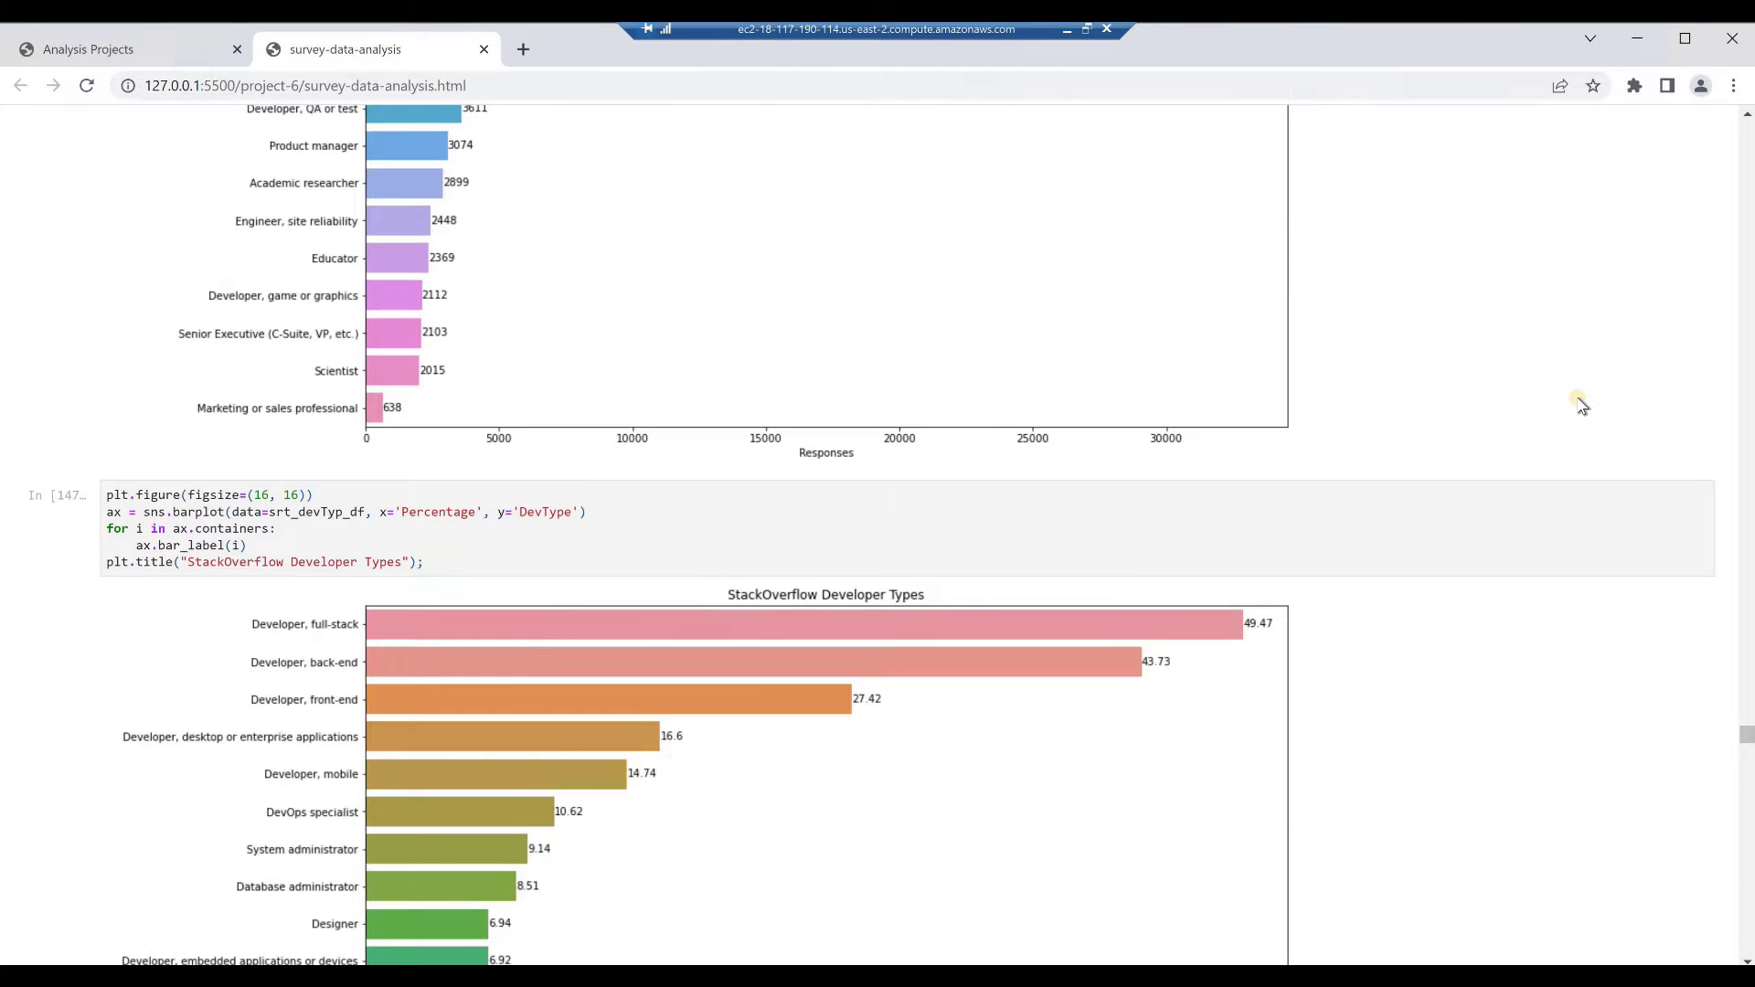
scroll(1583, 405, down, 20)
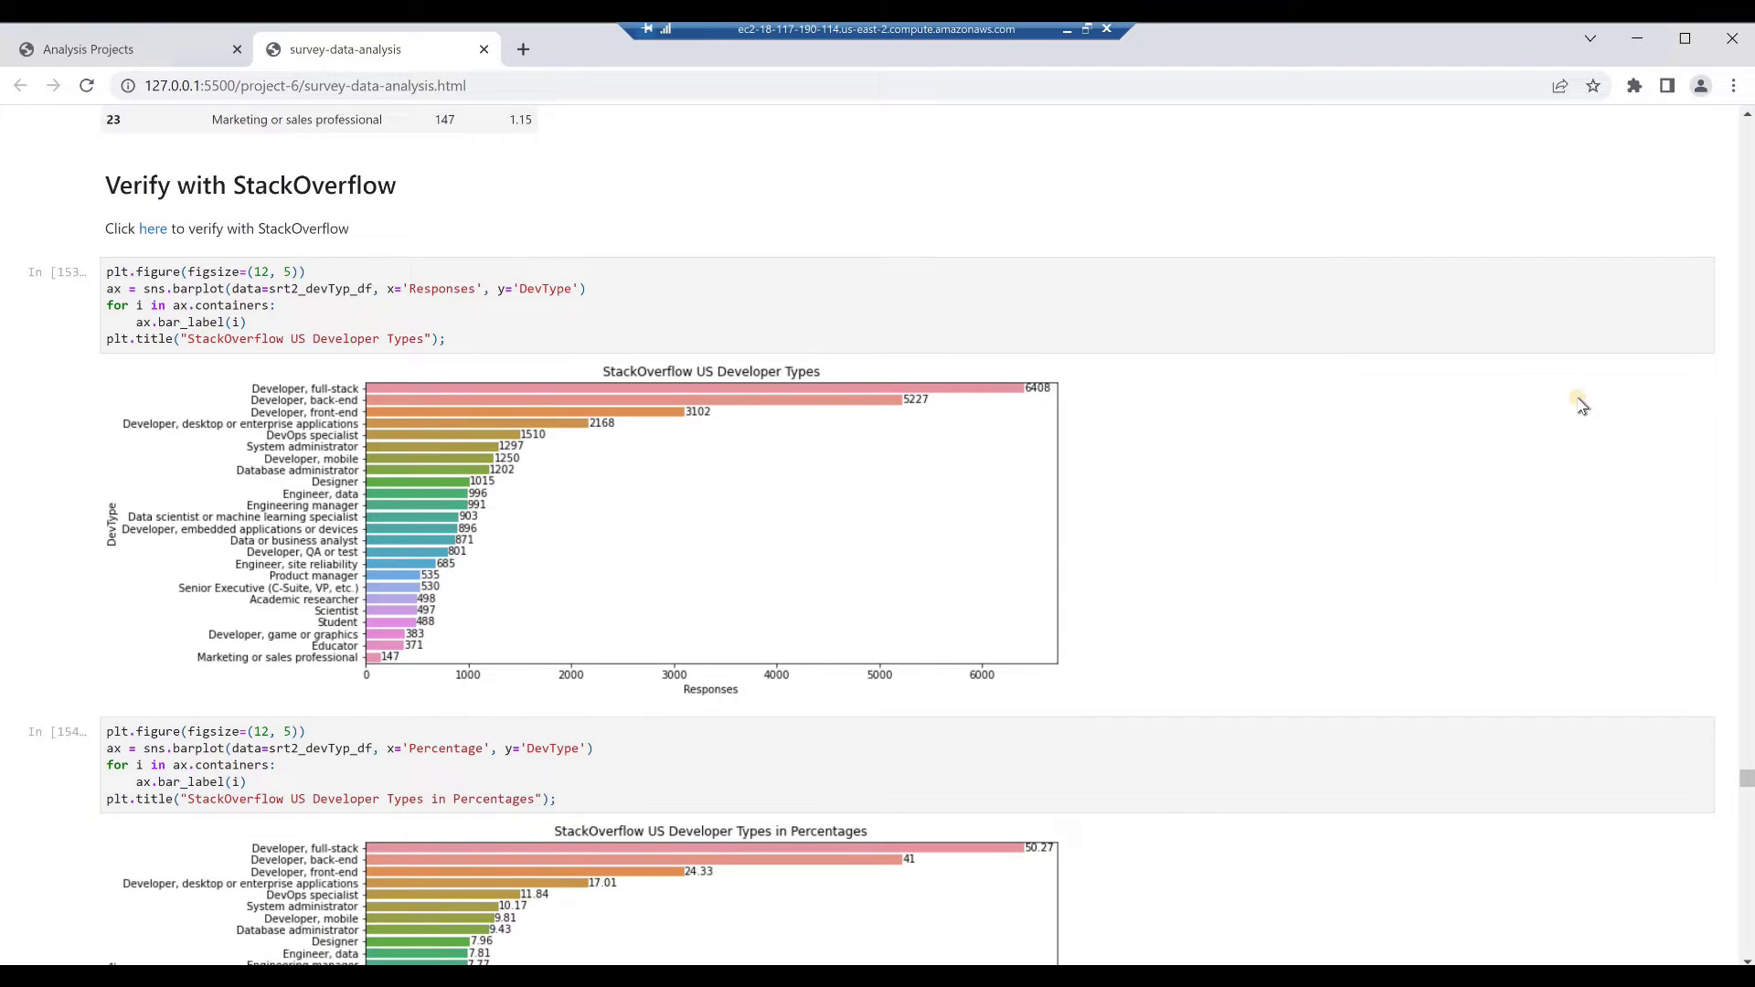
- Examine the rest of the survey-data-analysis page: education level and age charts, environment setup notes, download links and licence text
scroll(1583, 405, down, 15)
scroll(1583, 405, down, 15)
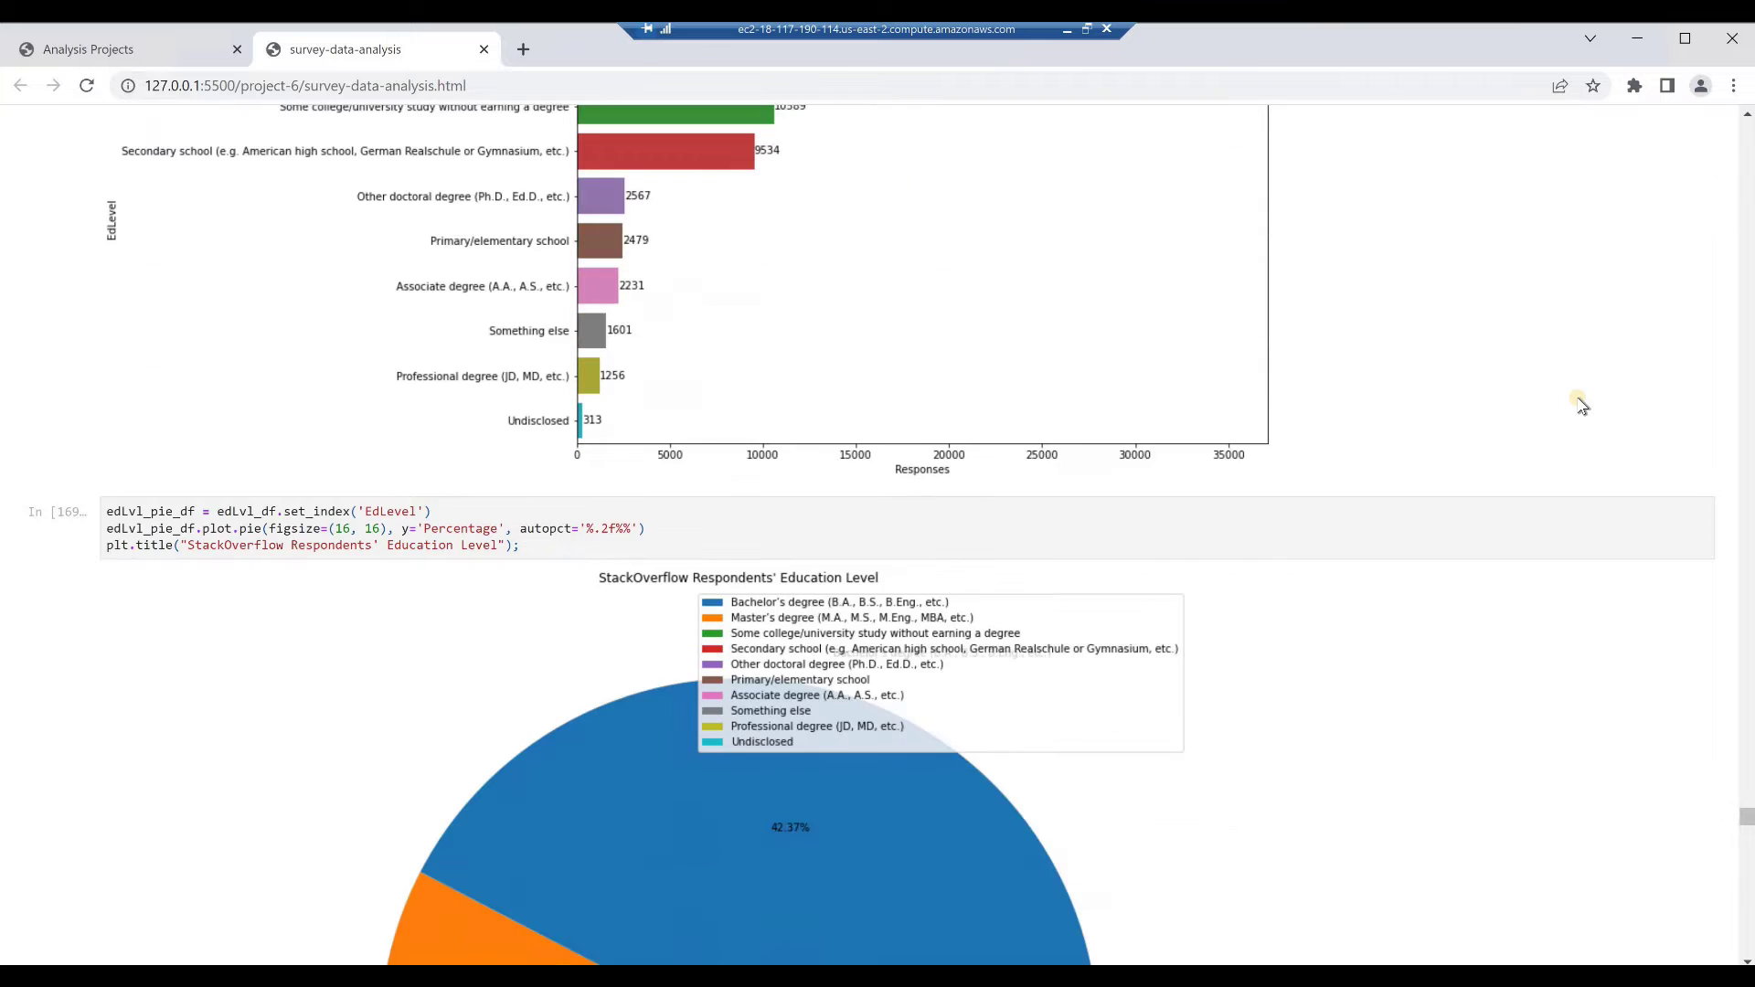
scroll(1582, 405, down, 15)
scroll(1583, 405, down, 15)
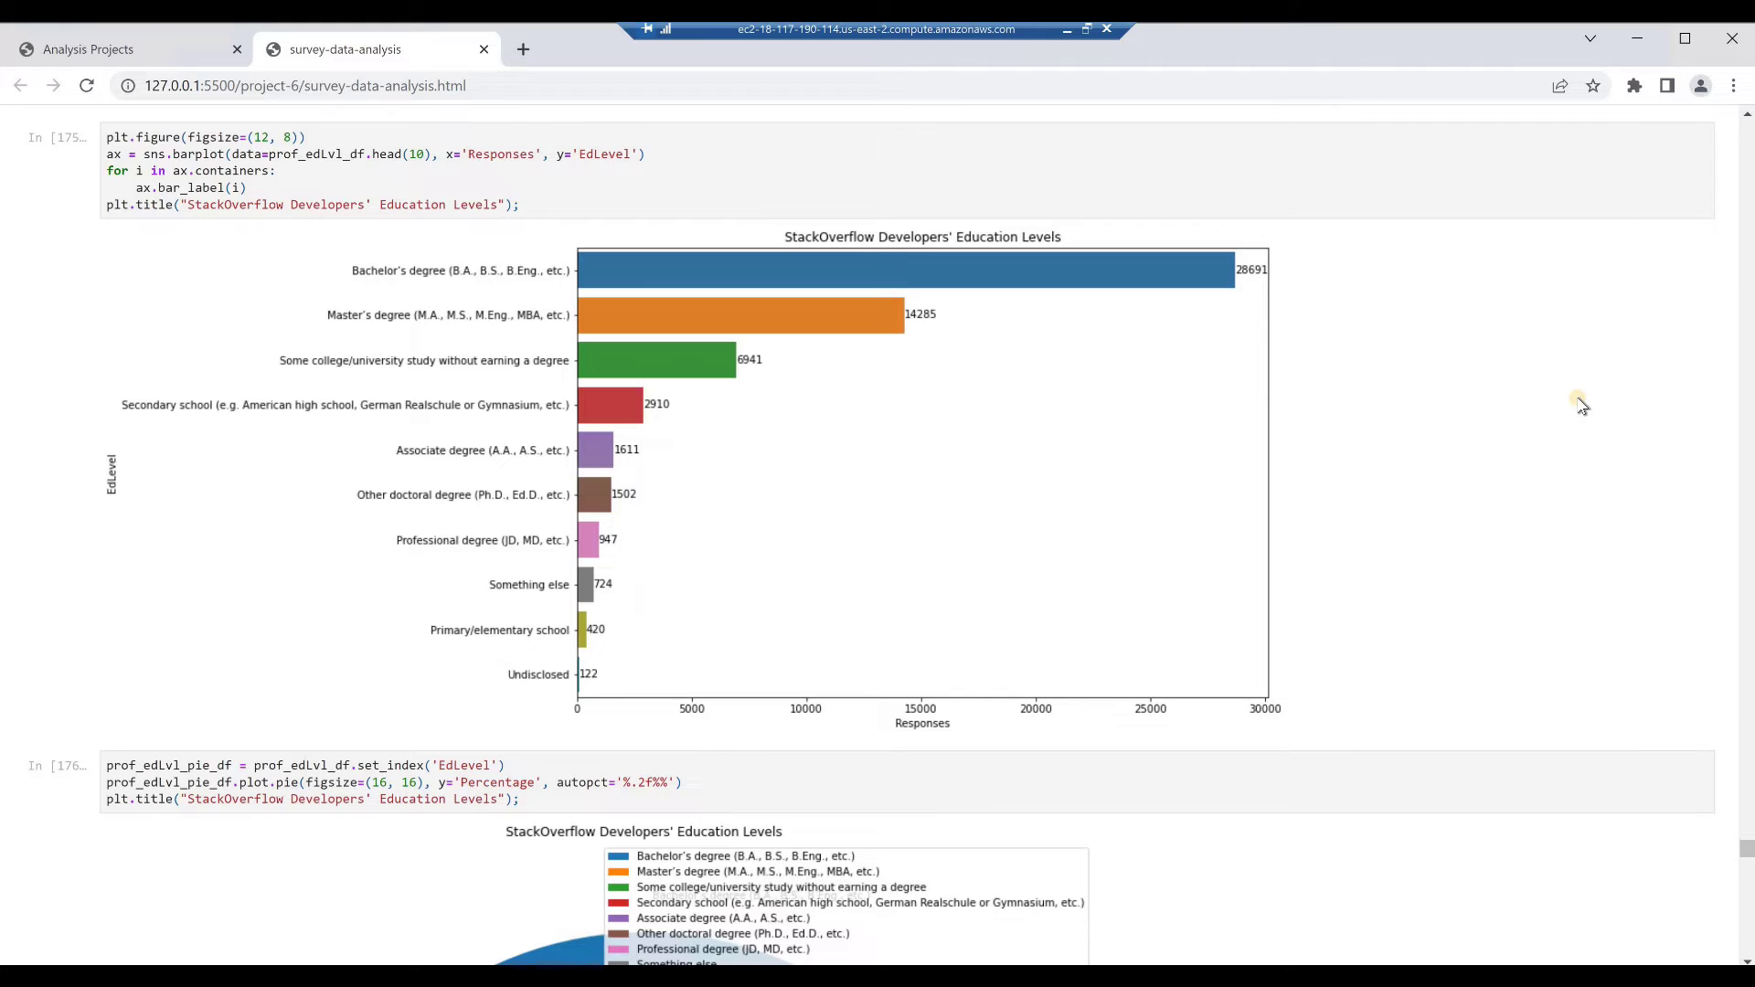
scroll(1582, 405, down, 15)
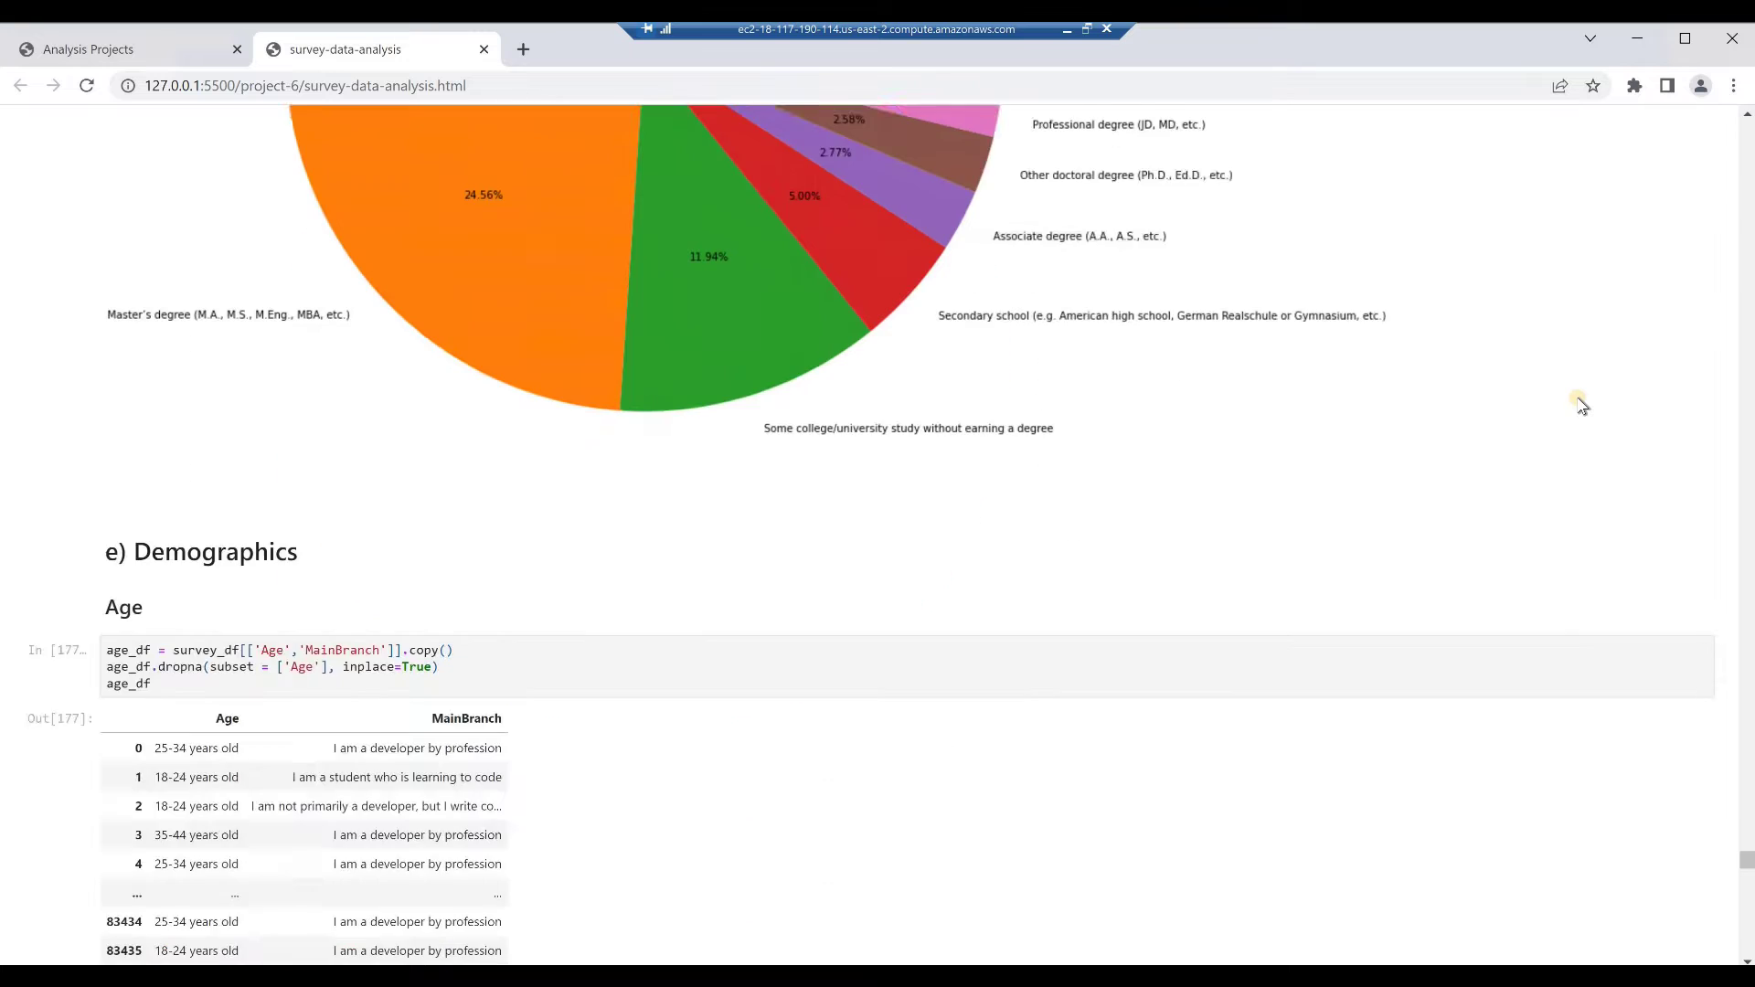
scroll(1582, 405, down, 15)
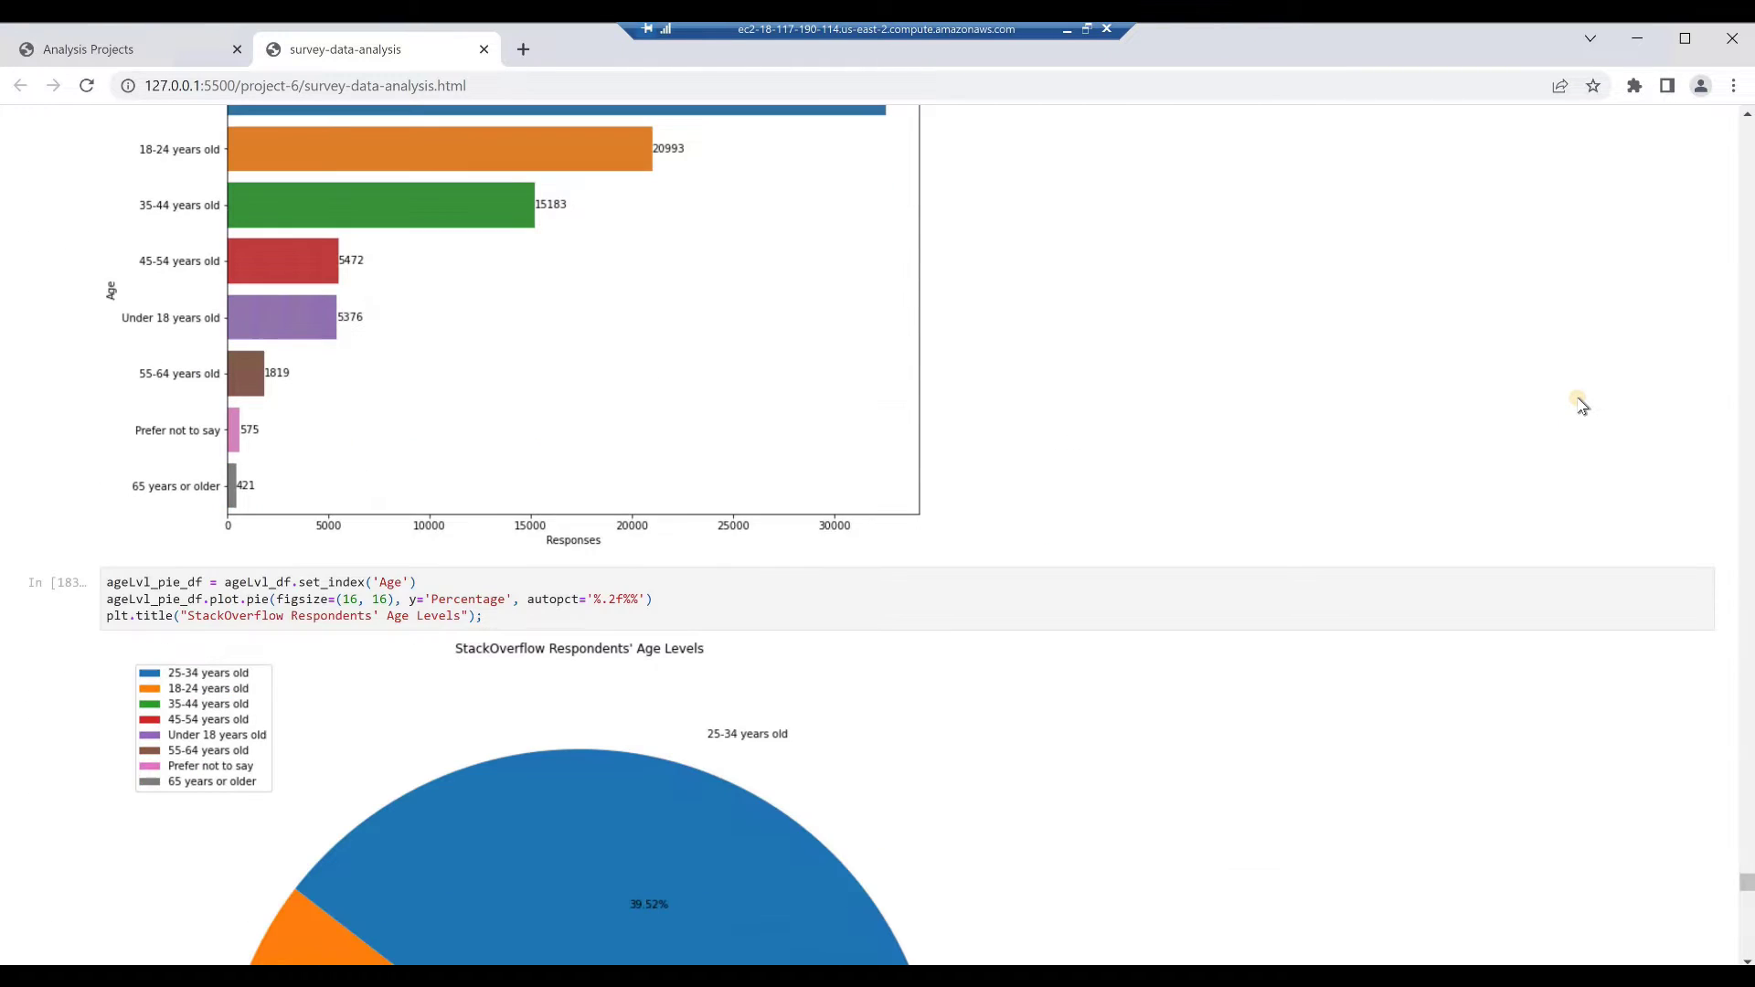
scroll(1583, 405, down, 15)
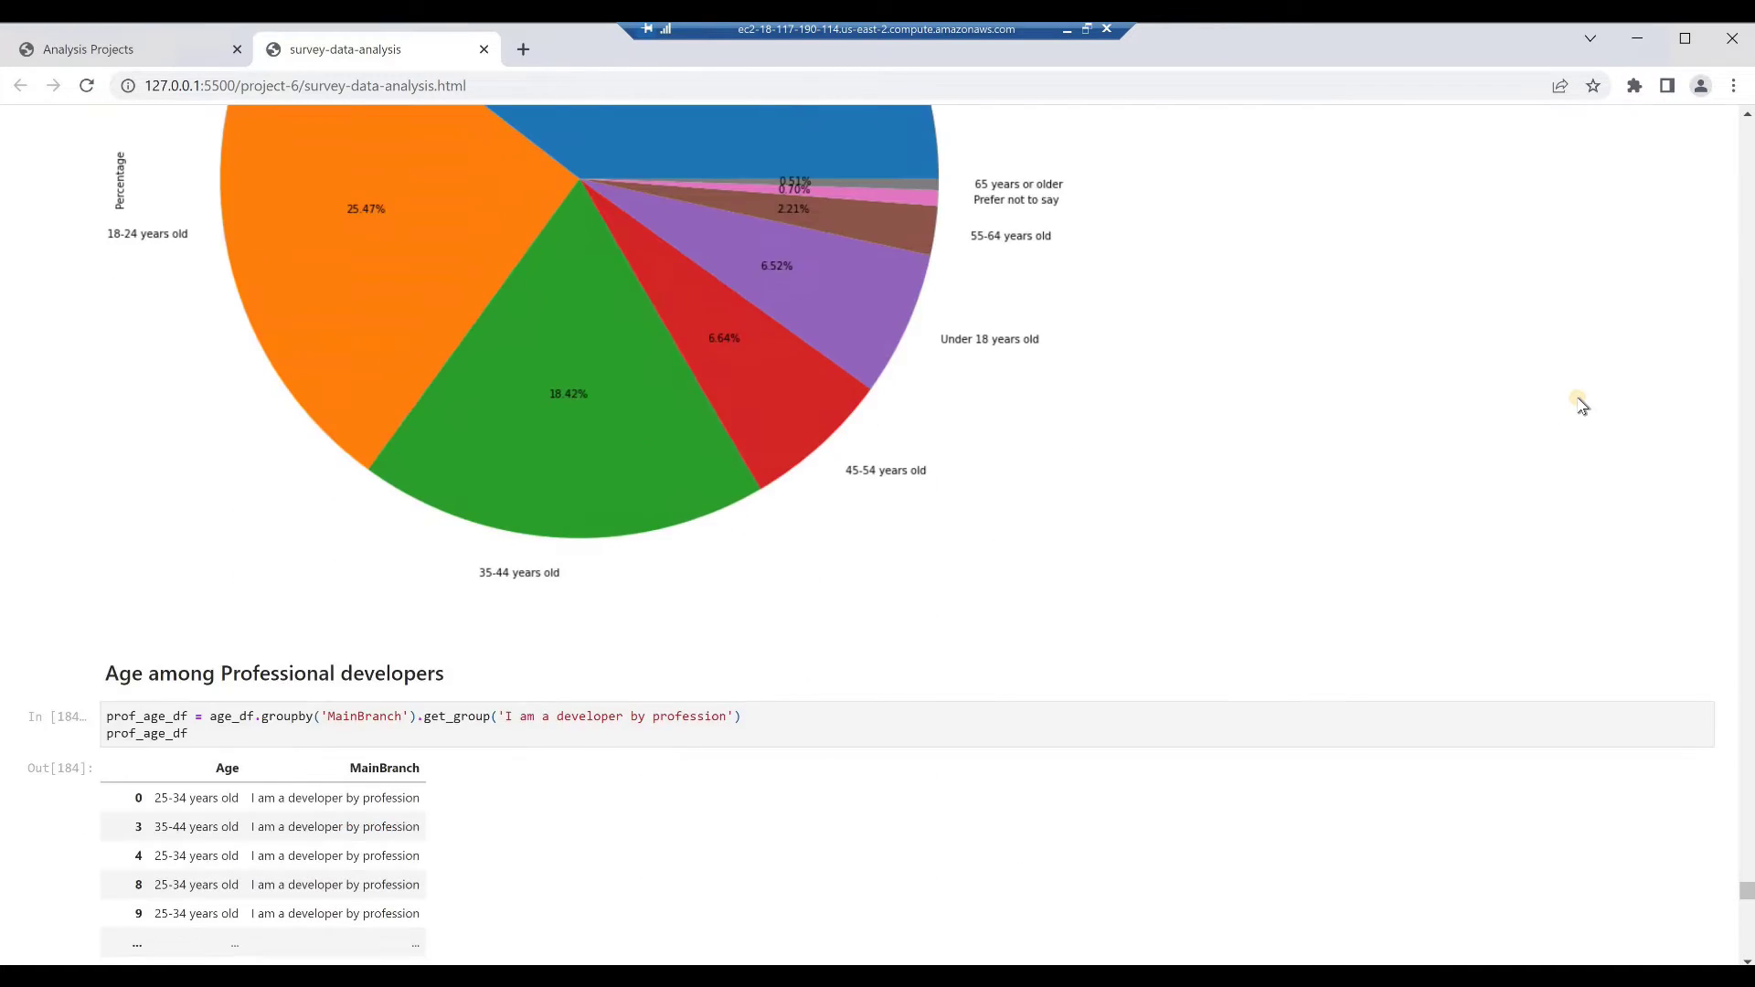
scroll(1582, 405, down, 15)
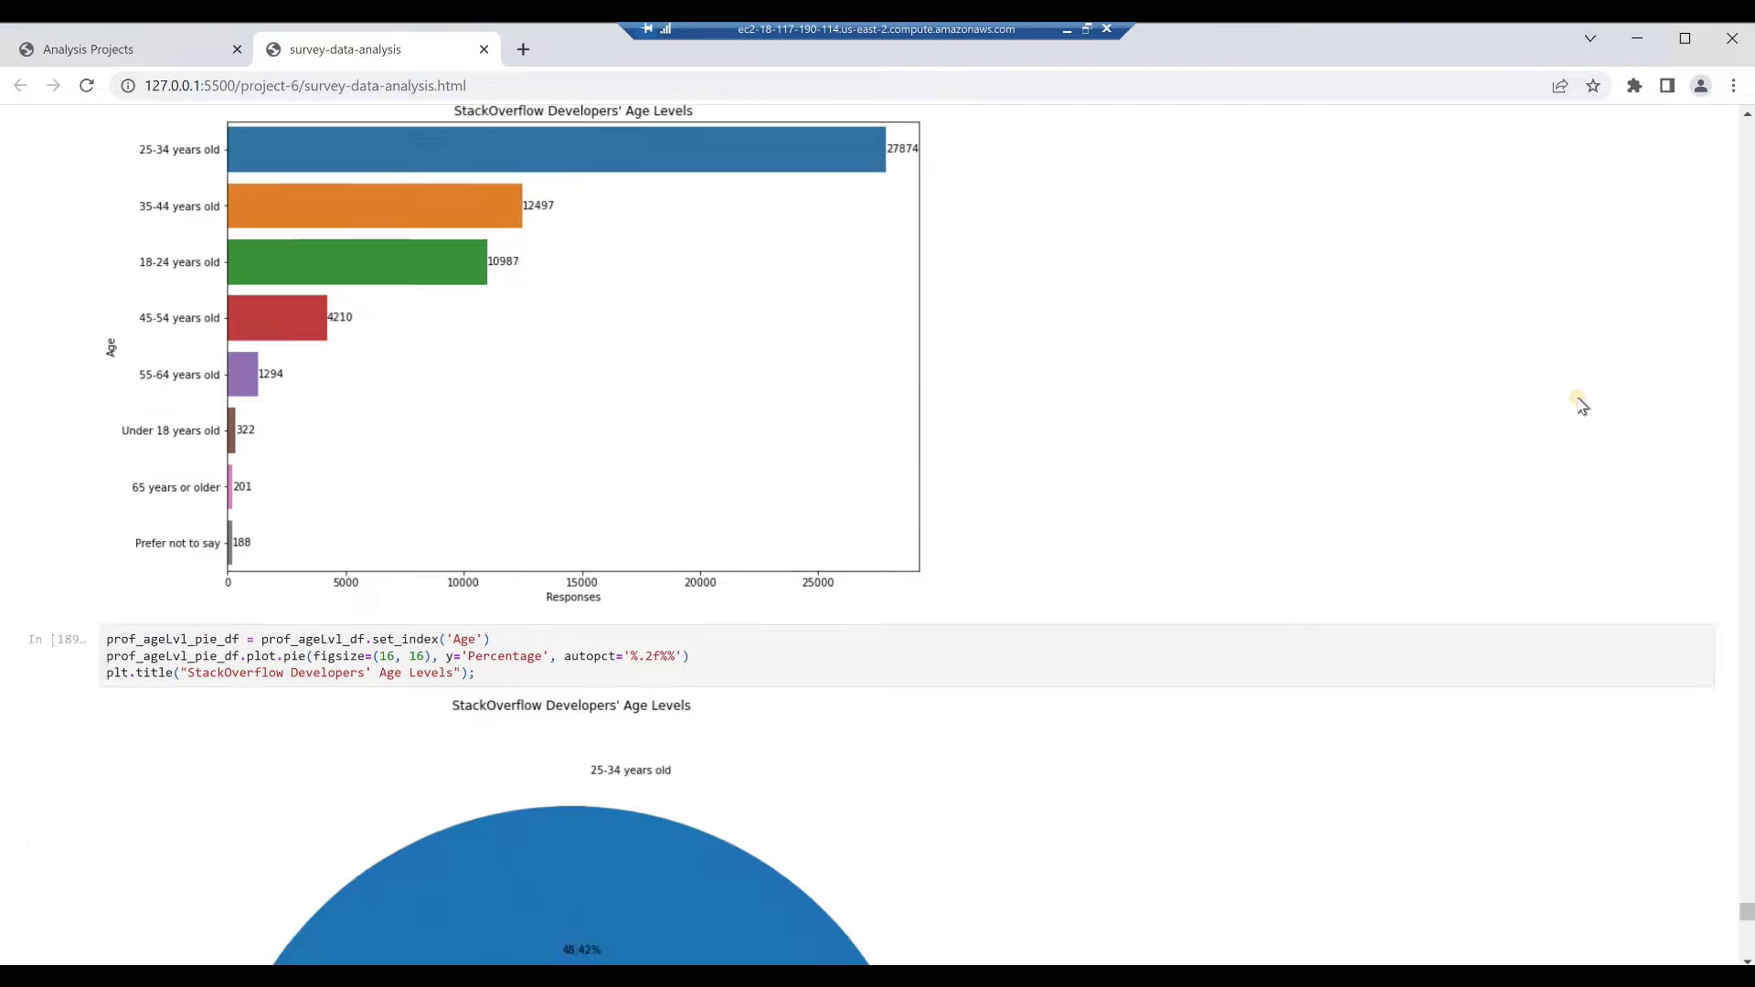
scroll(1582, 405, down, 20)
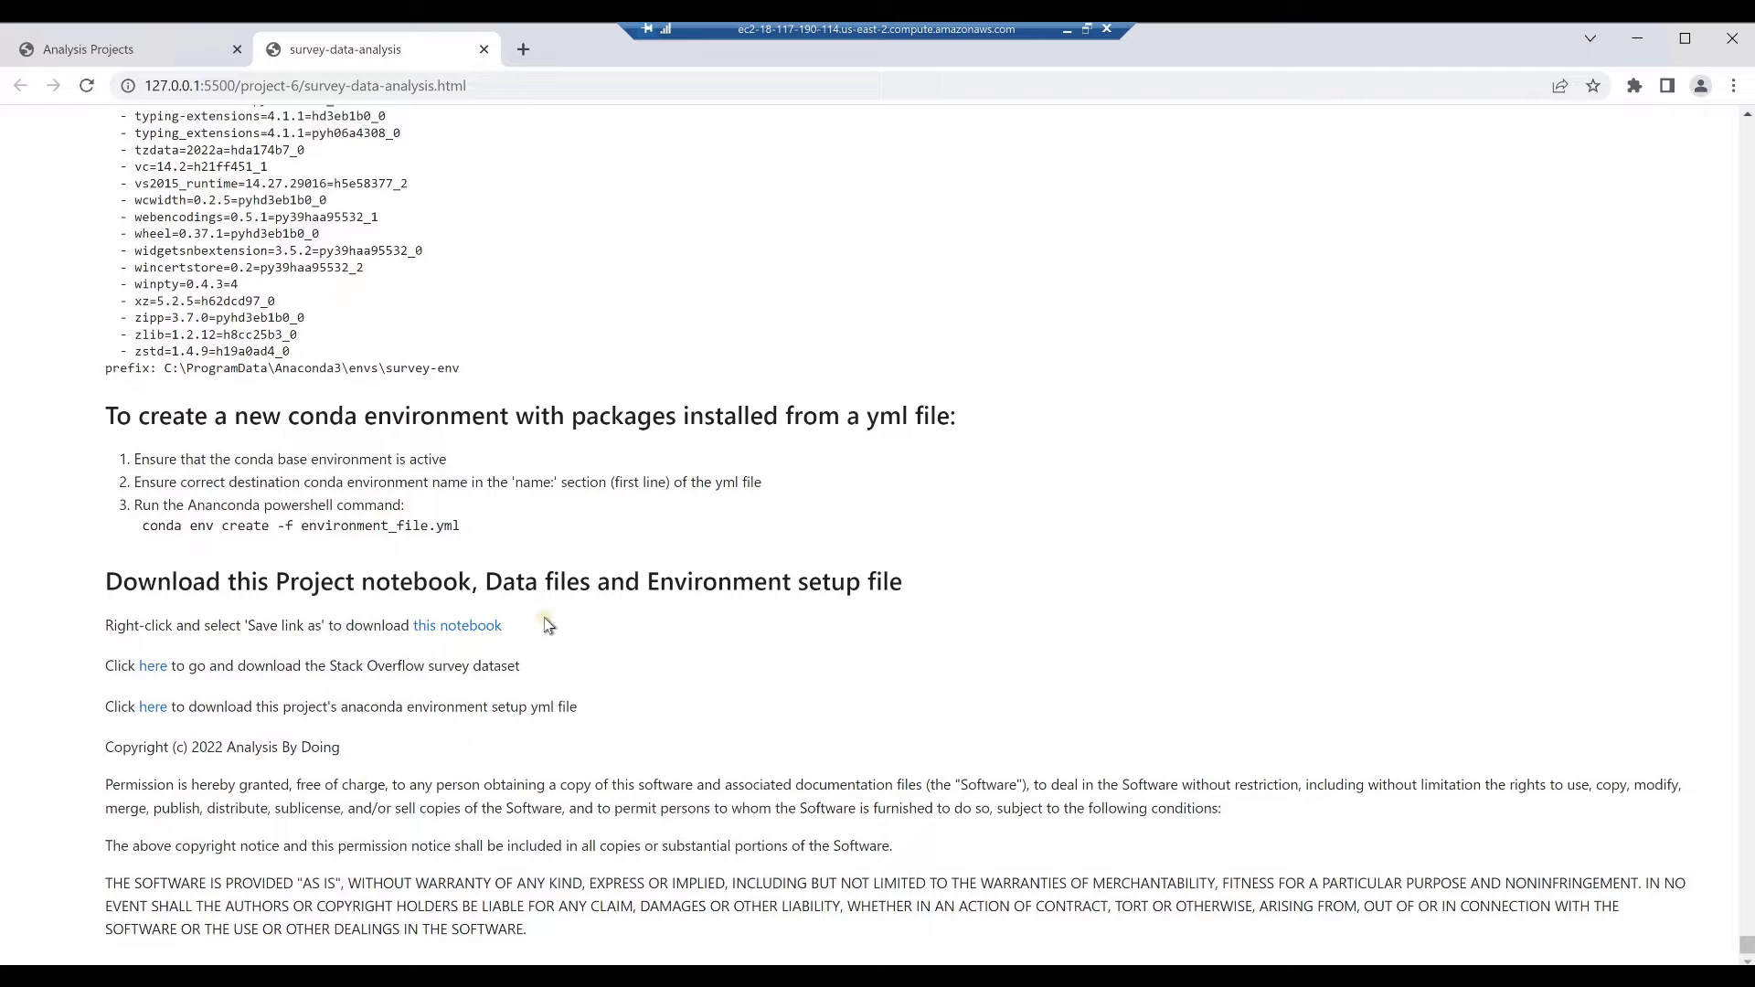
- Close the browser preview, then close the portfolio folder and exit Visual Studio Code
click(1735, 42)
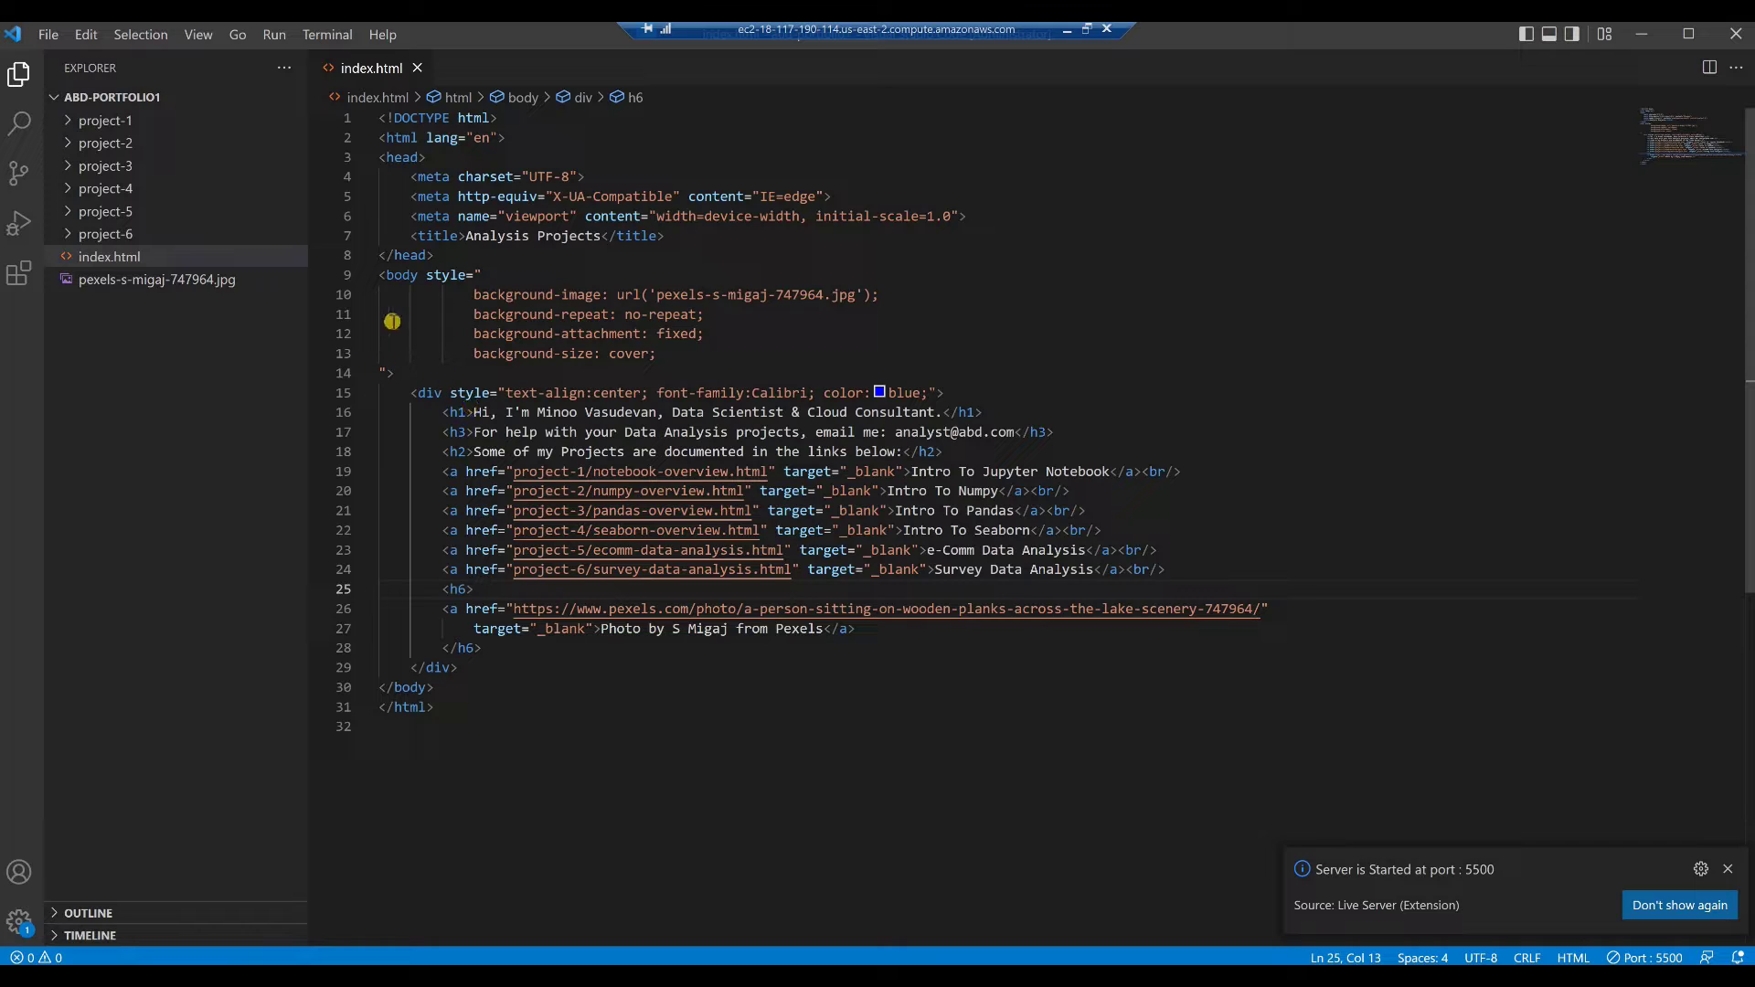
click(46, 36)
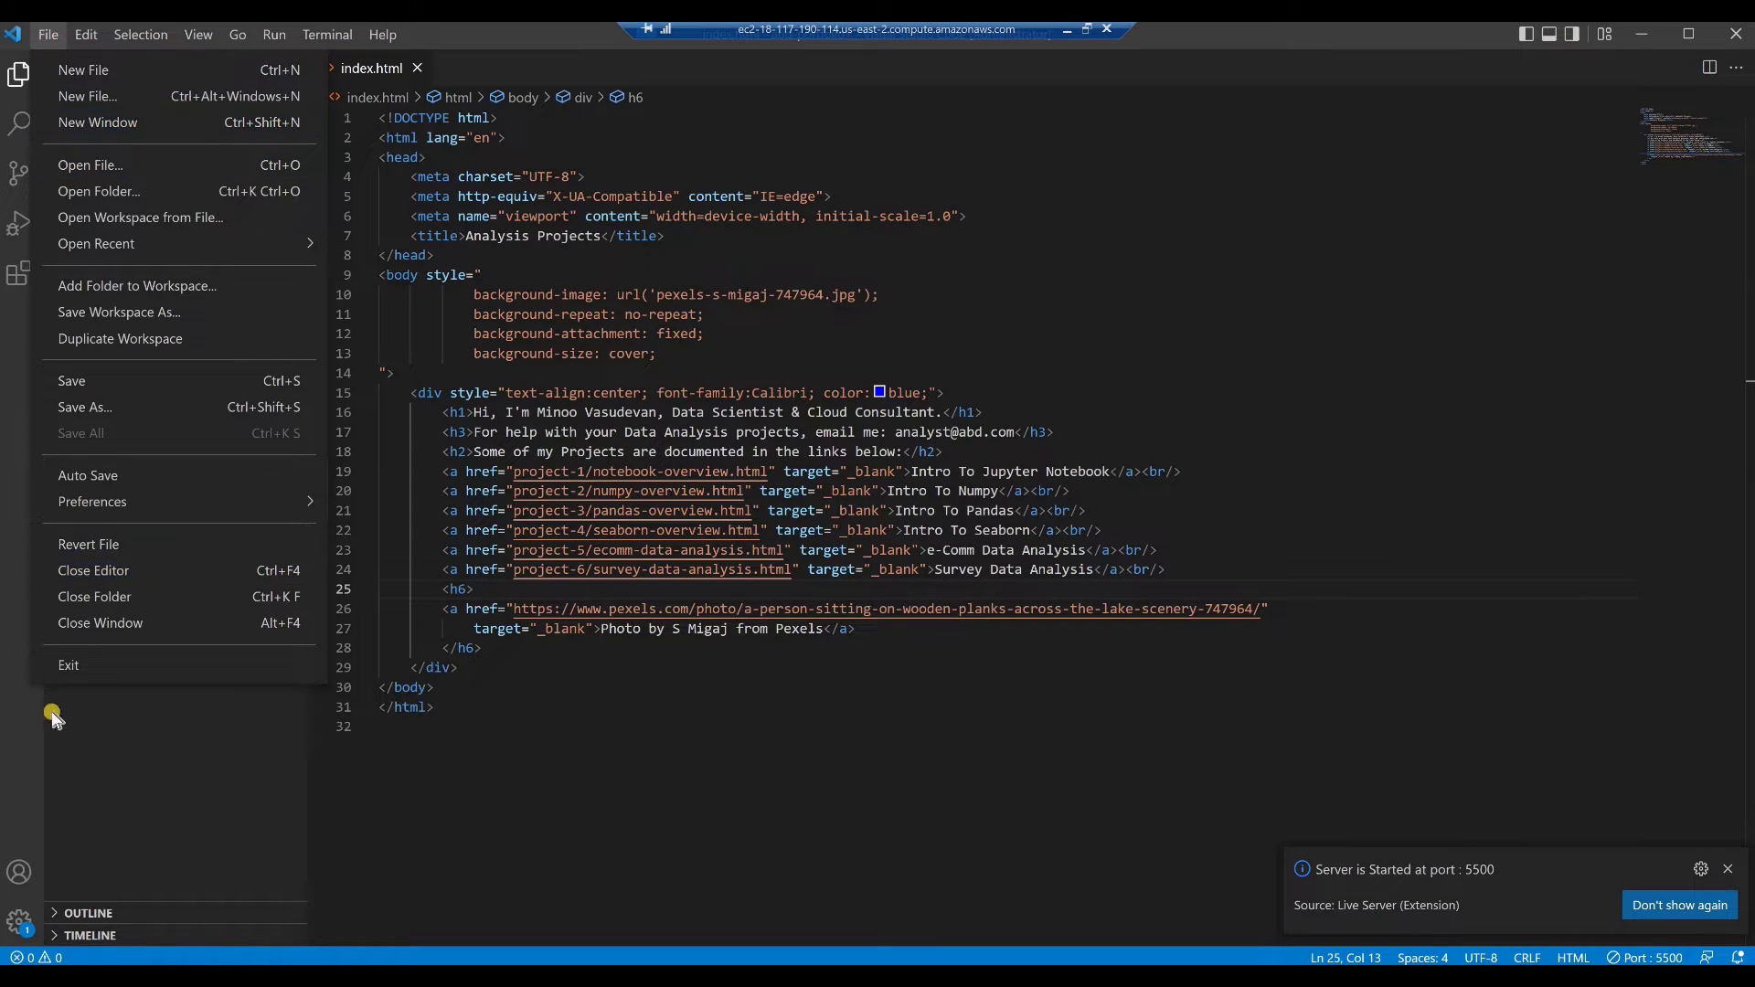
click(106, 598)
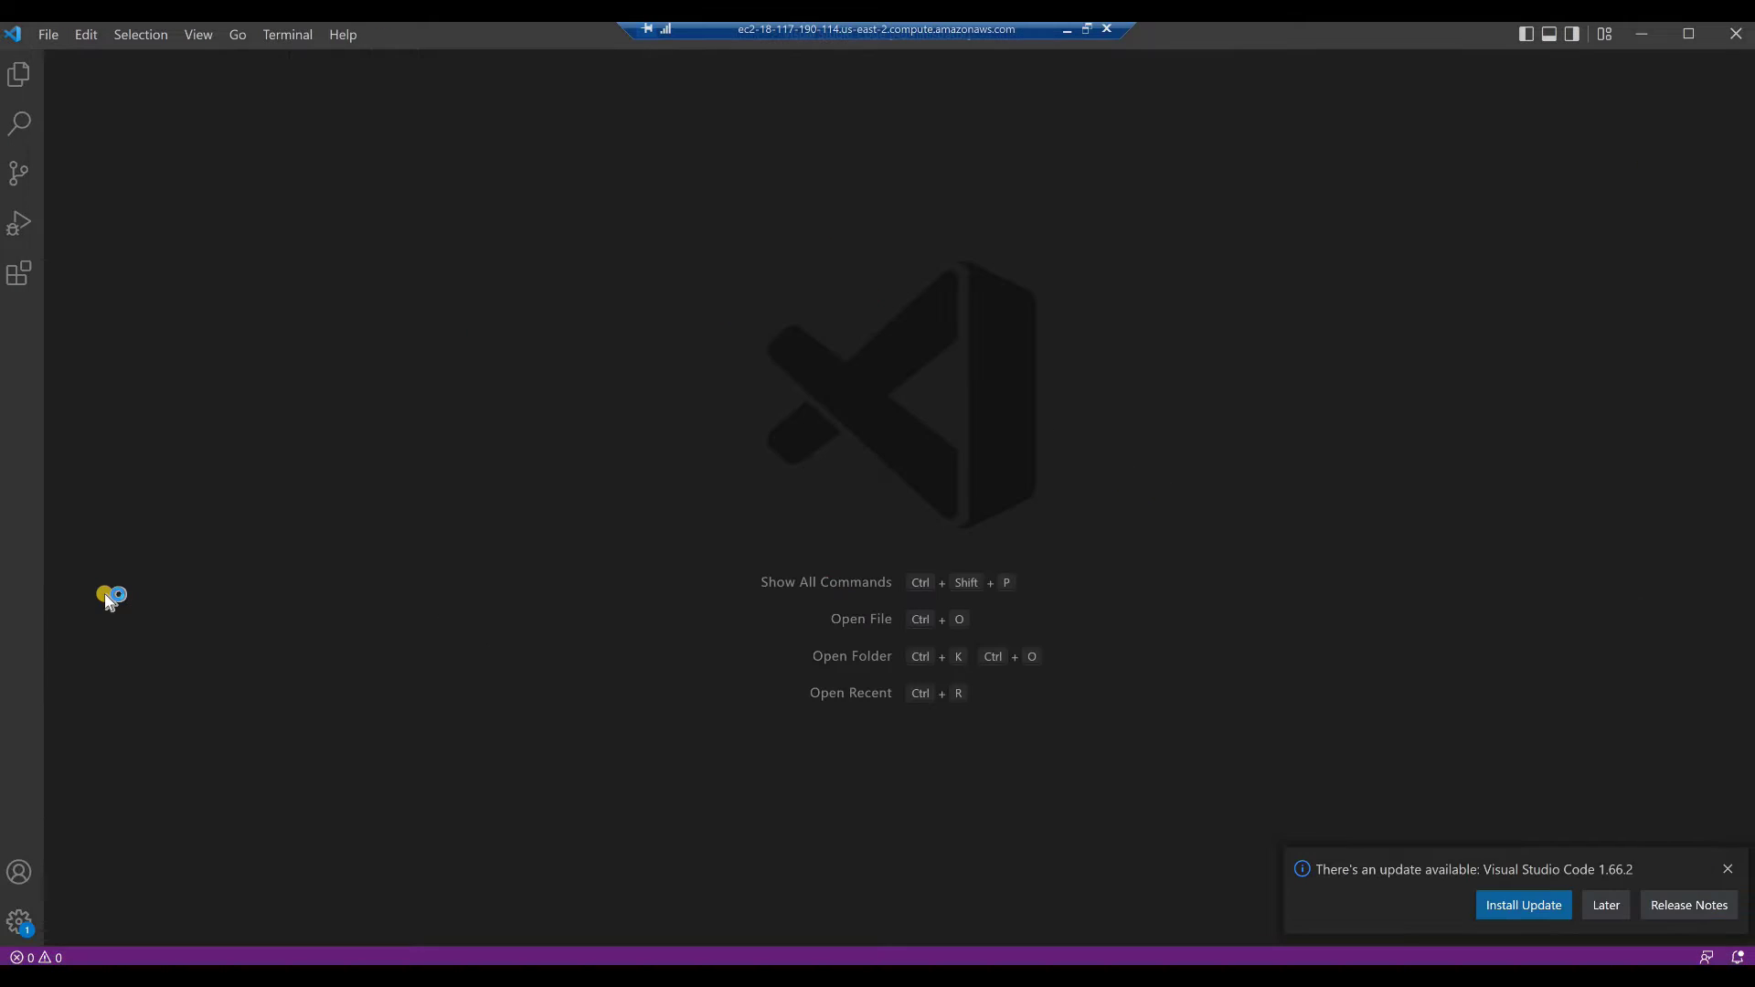
click(49, 36)
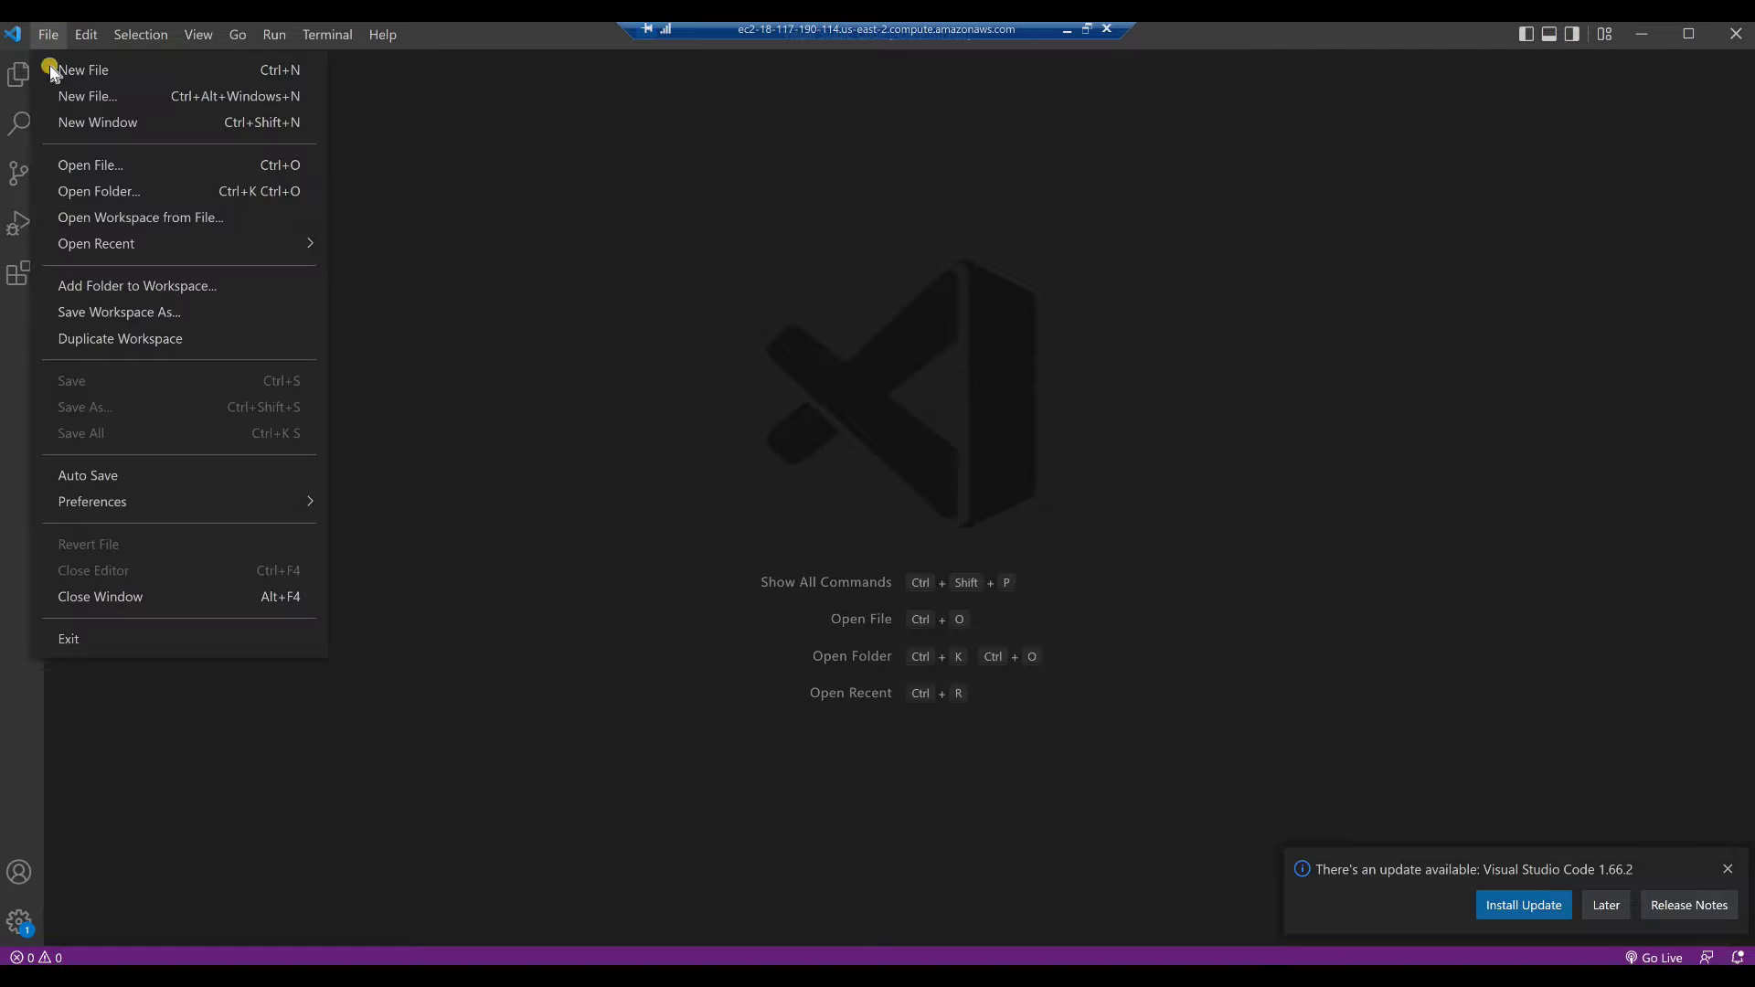
click(73, 641)
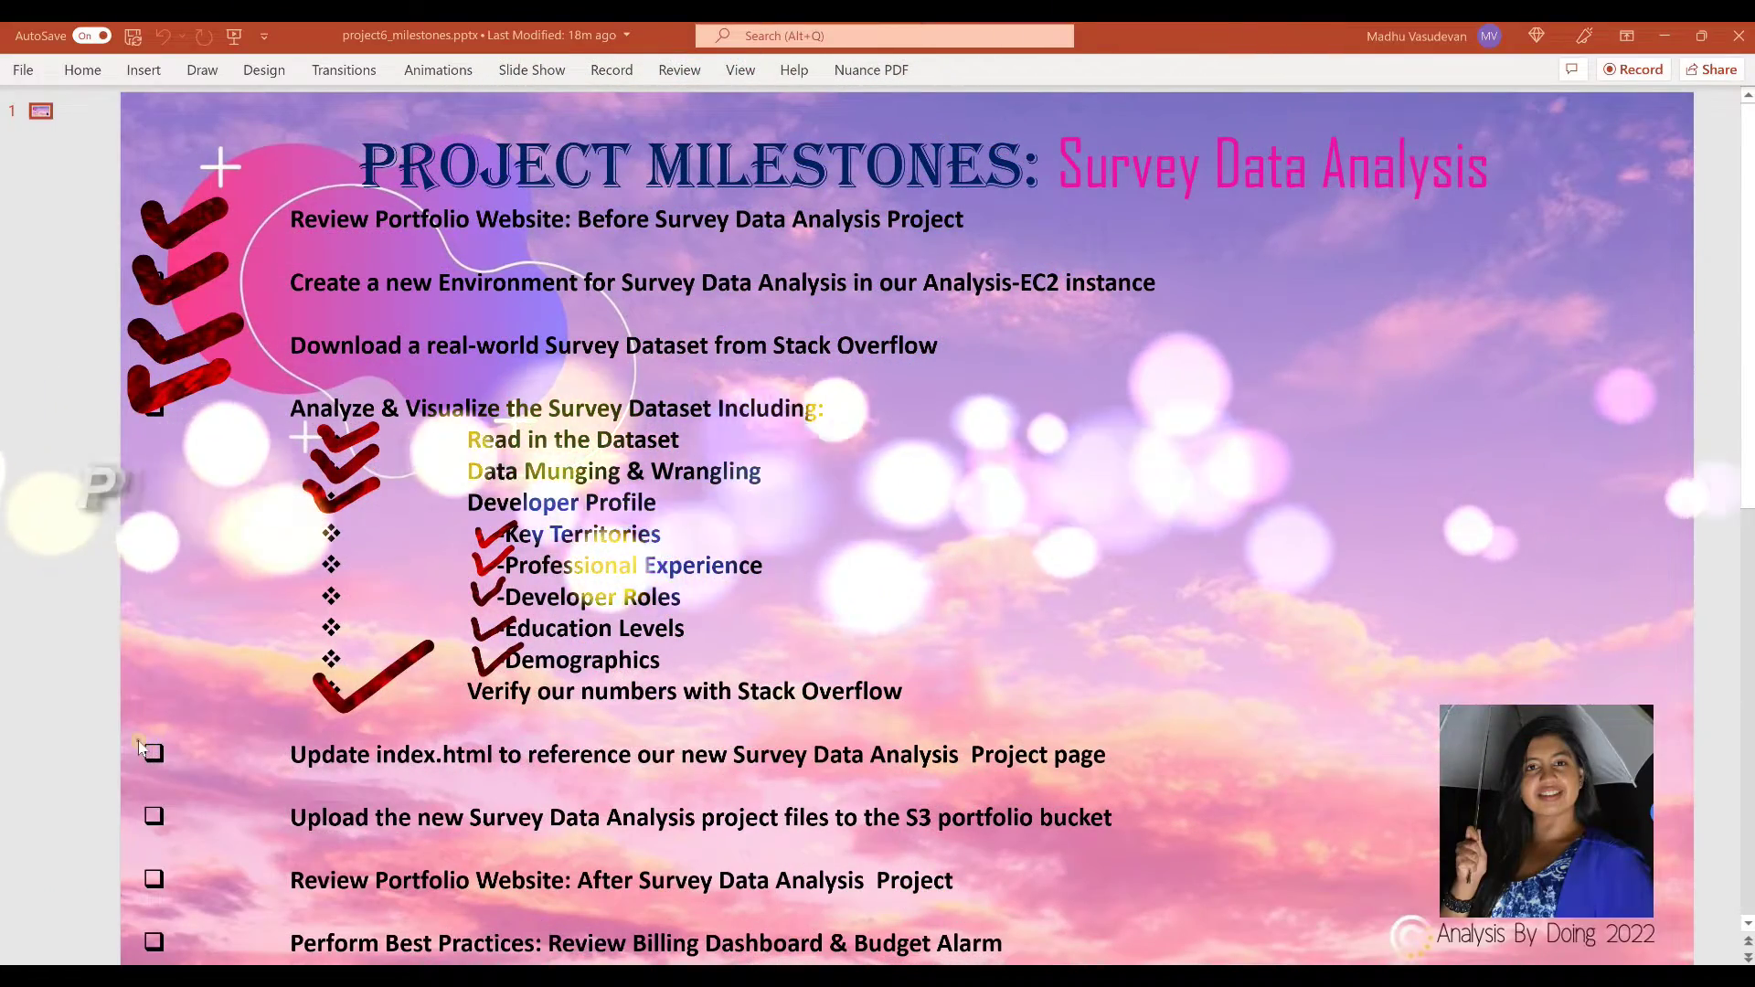
- On the PowerPoint milestones slide, draw a check mark beside "Update index.html to reference our new Survey Data Analysis Project page"
mouse_move(142, 748)
mouse_down()
mouse_move(156, 770)
mouse_move(238, 736)
mouse_up()
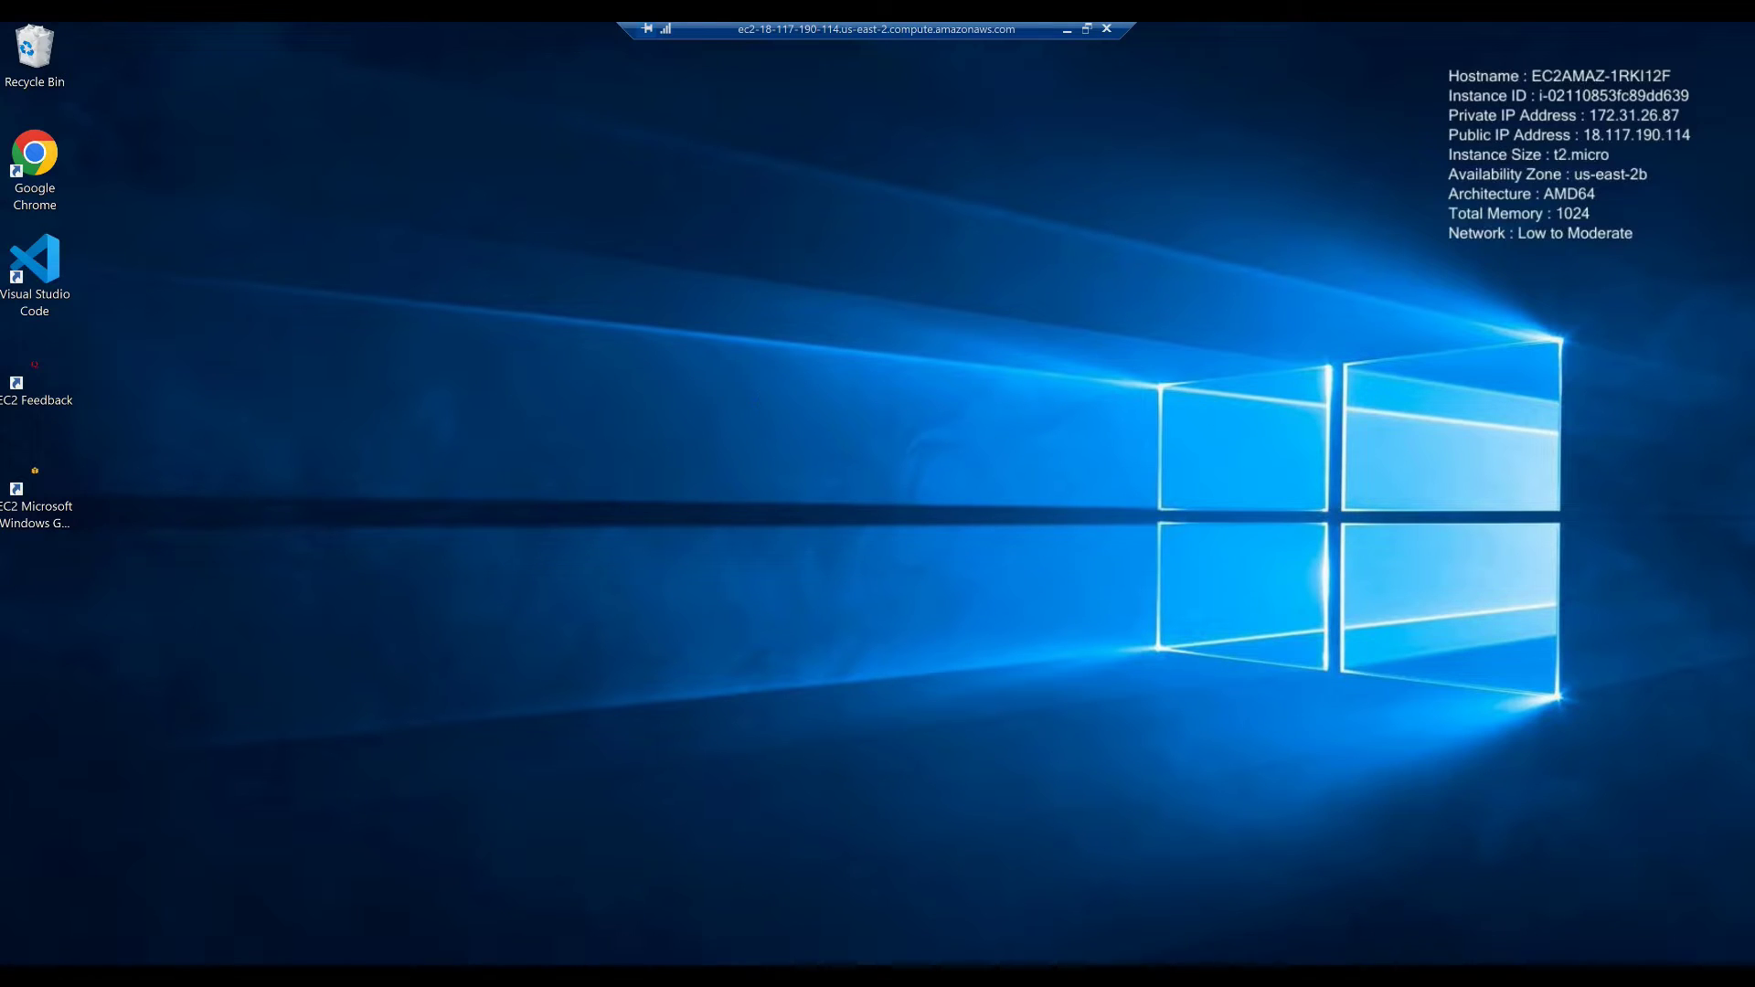
- Open aws.com in Chrome and sign in to the AWS console as the IAM user with the account password
mouse_move(1678, 533)
click(1716, 227)
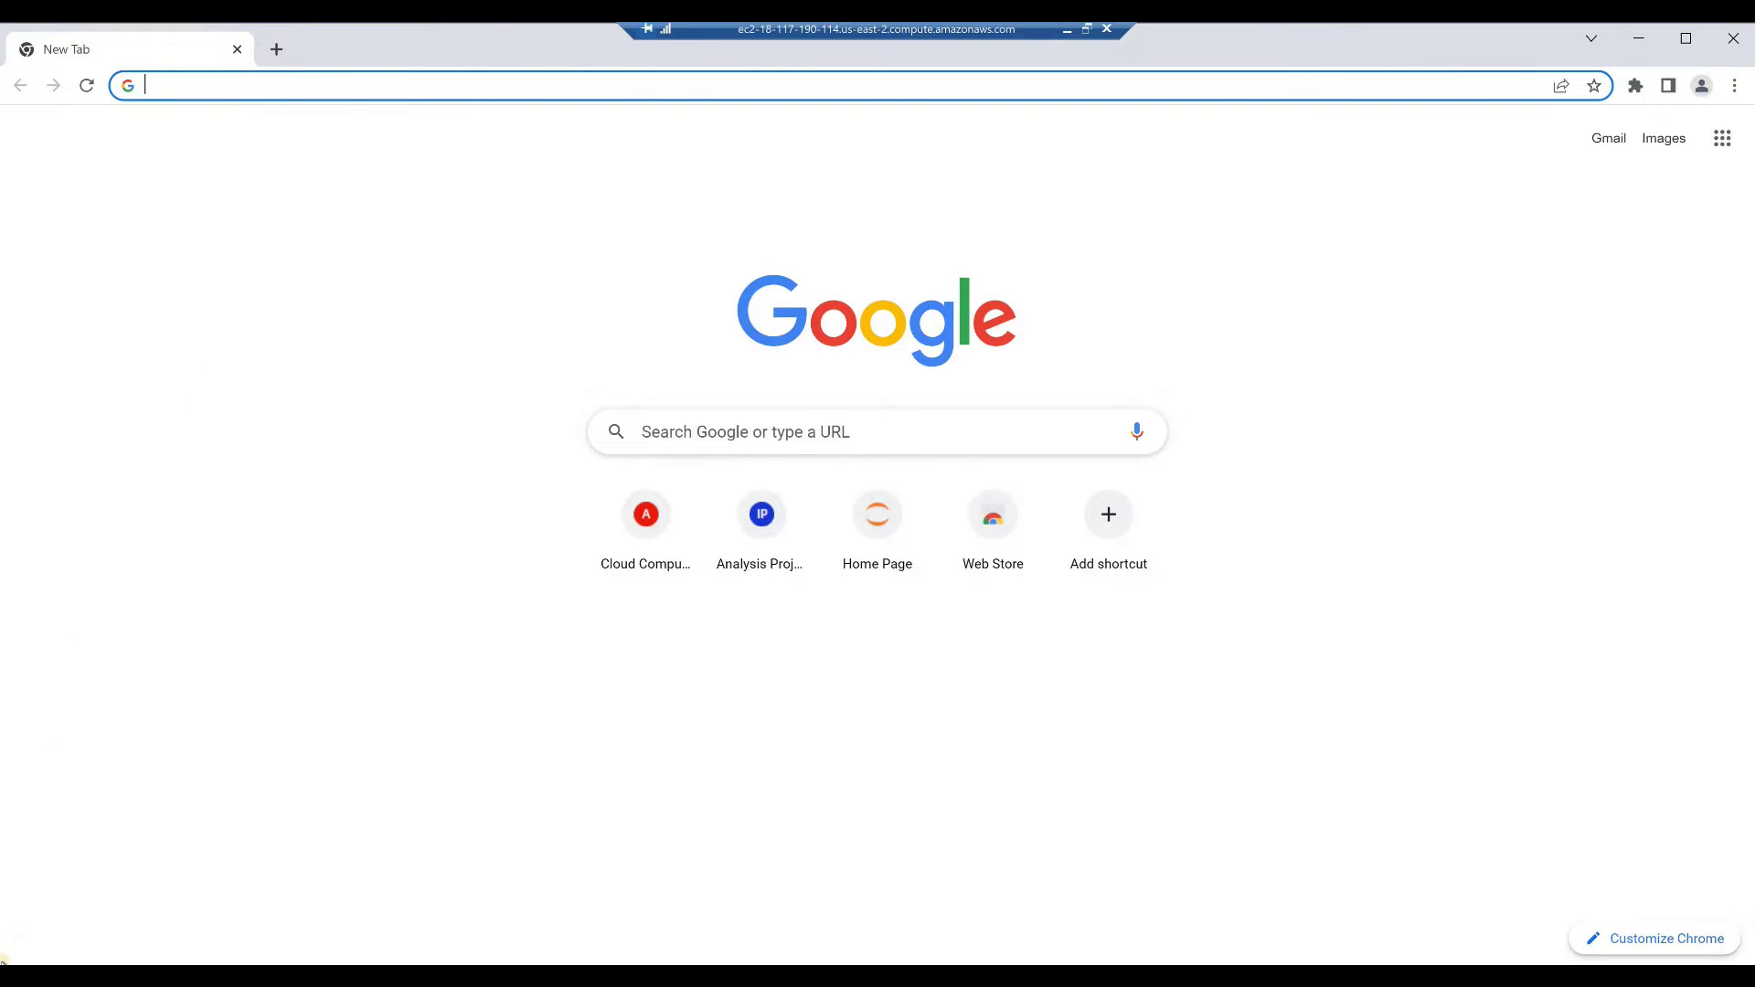
text(aws.com)
key(Return)
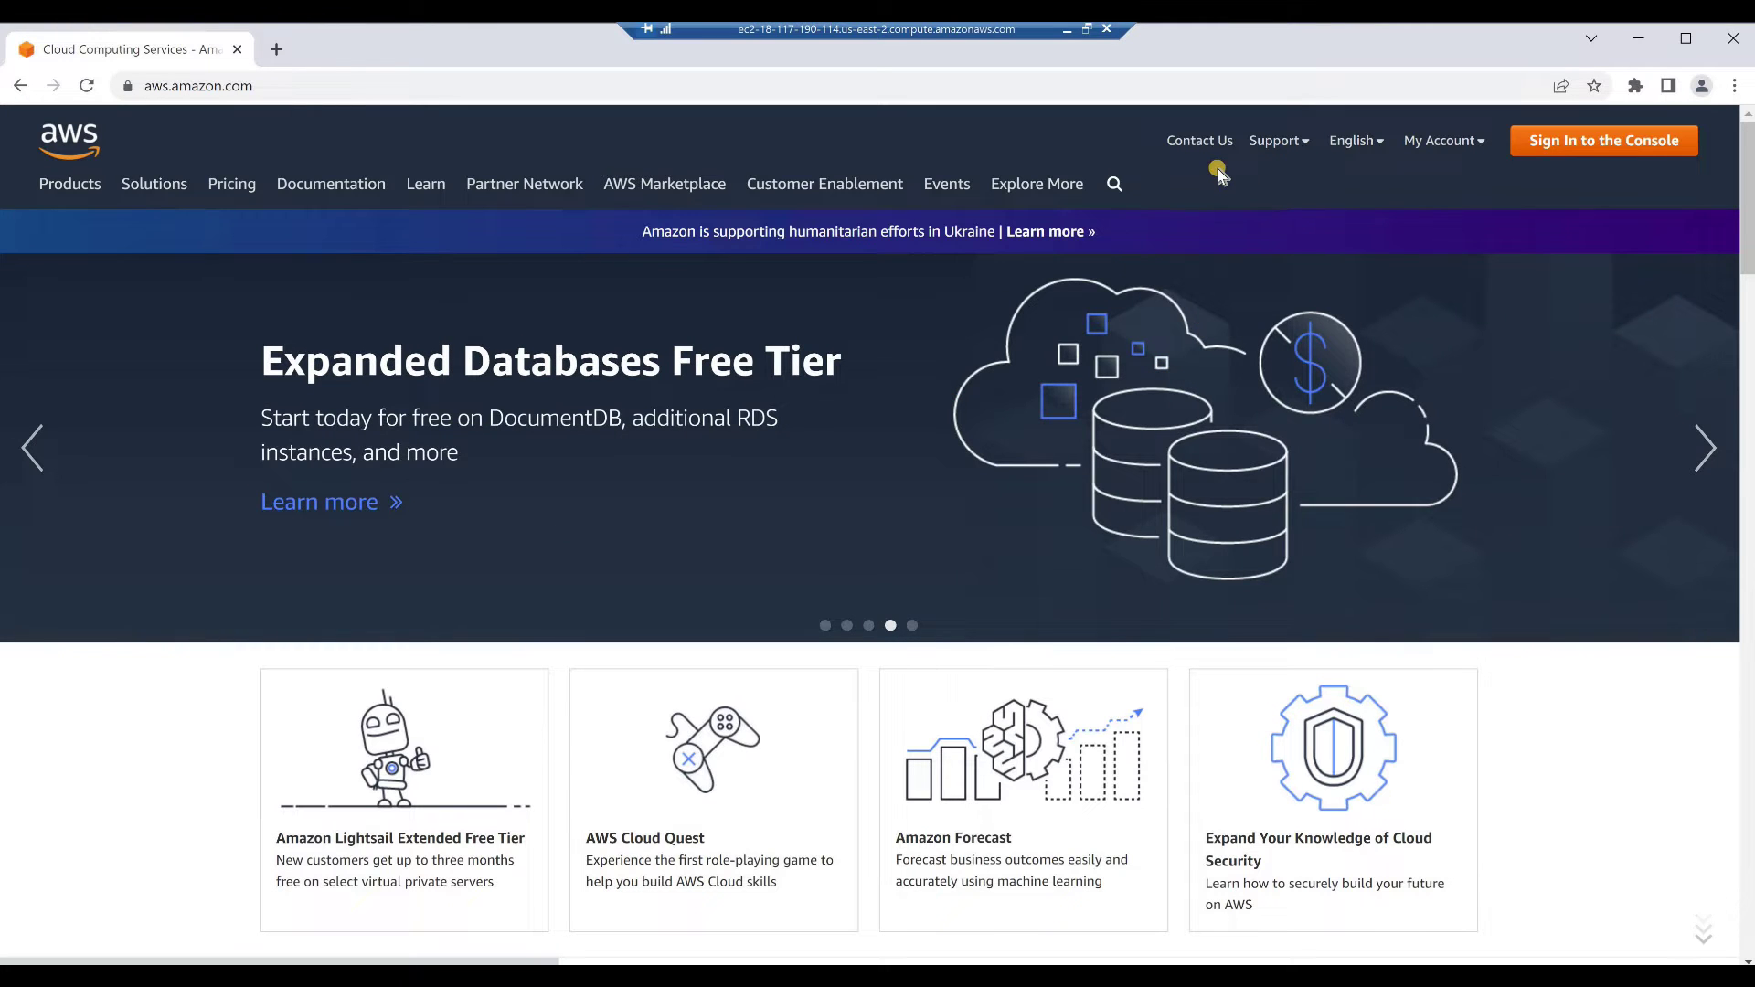
click(1586, 151)
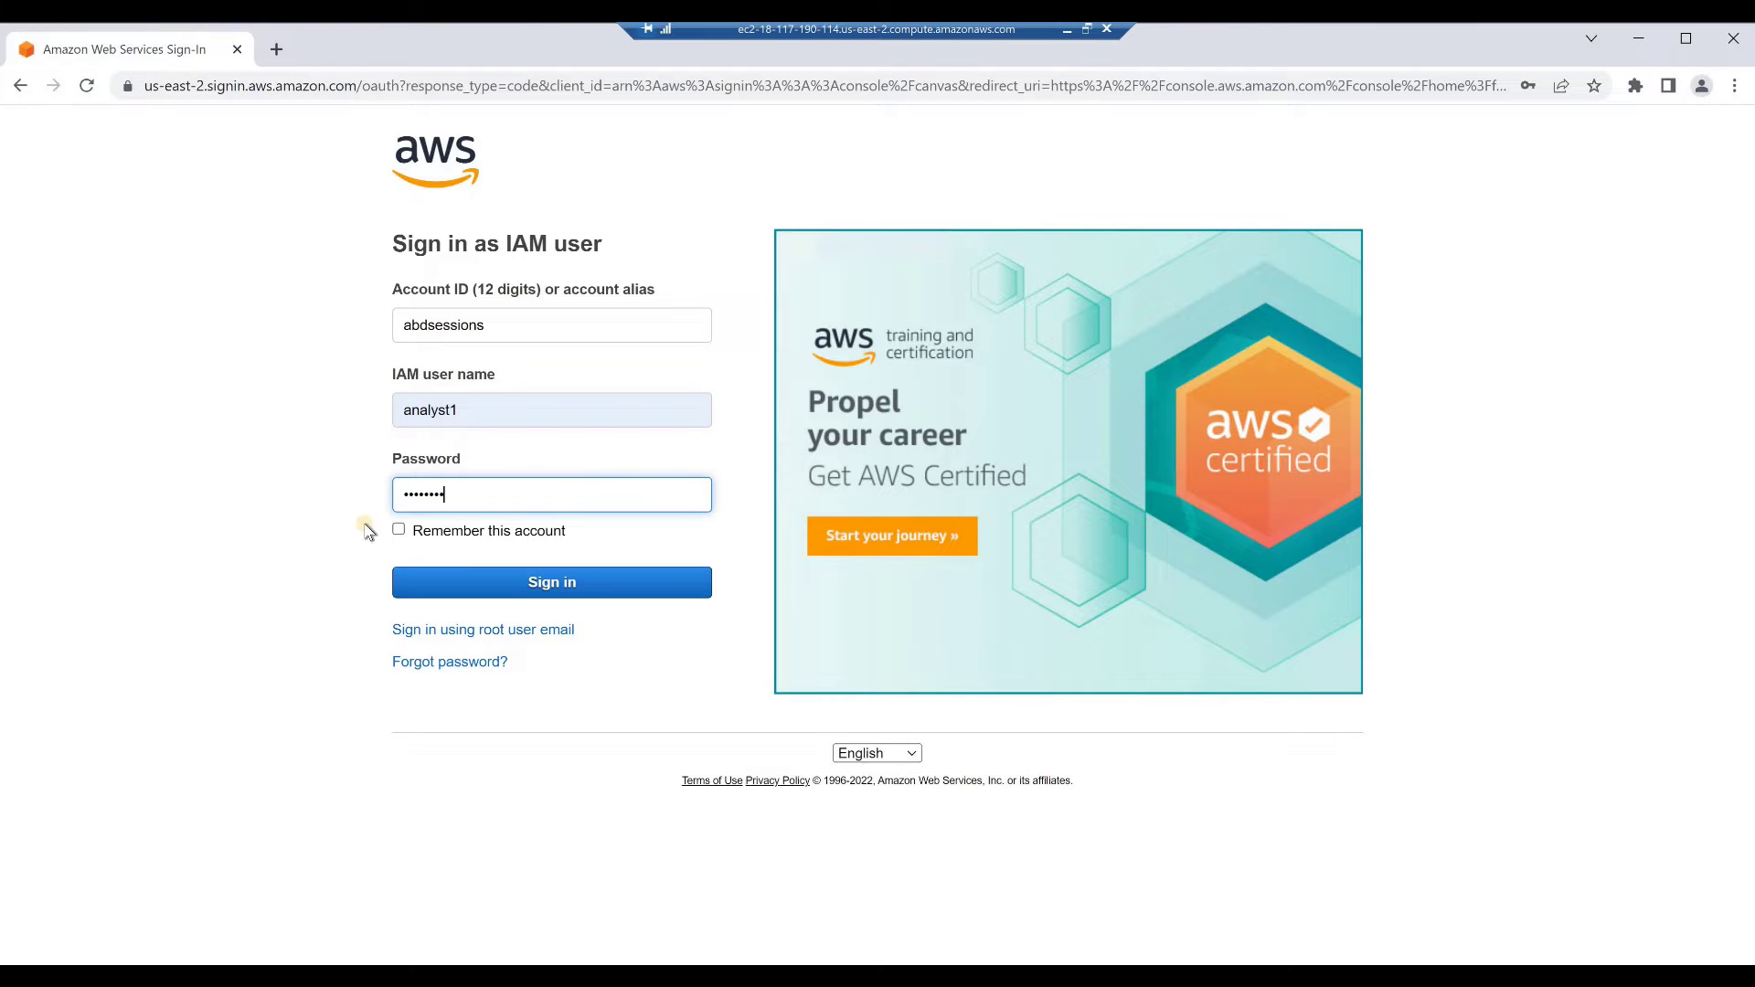
click(534, 585)
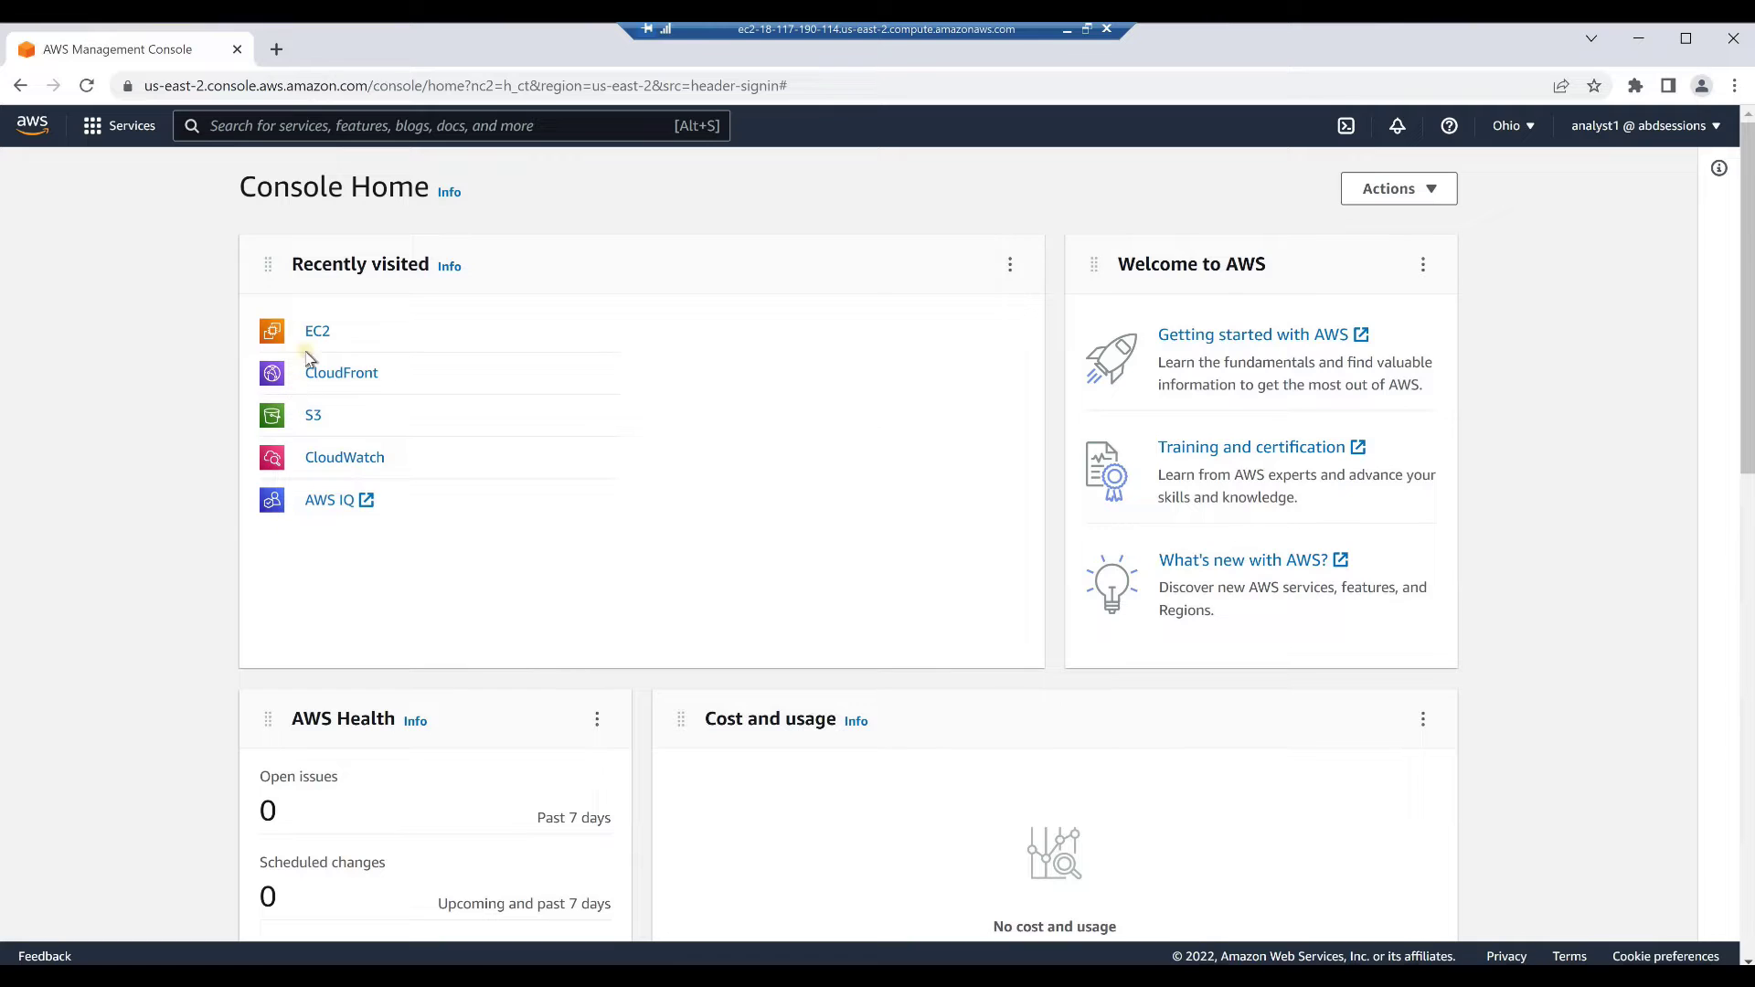
- Search the console for s3, dismiss both notification banners and open the abd-portfolio1 bucket
click(290, 120)
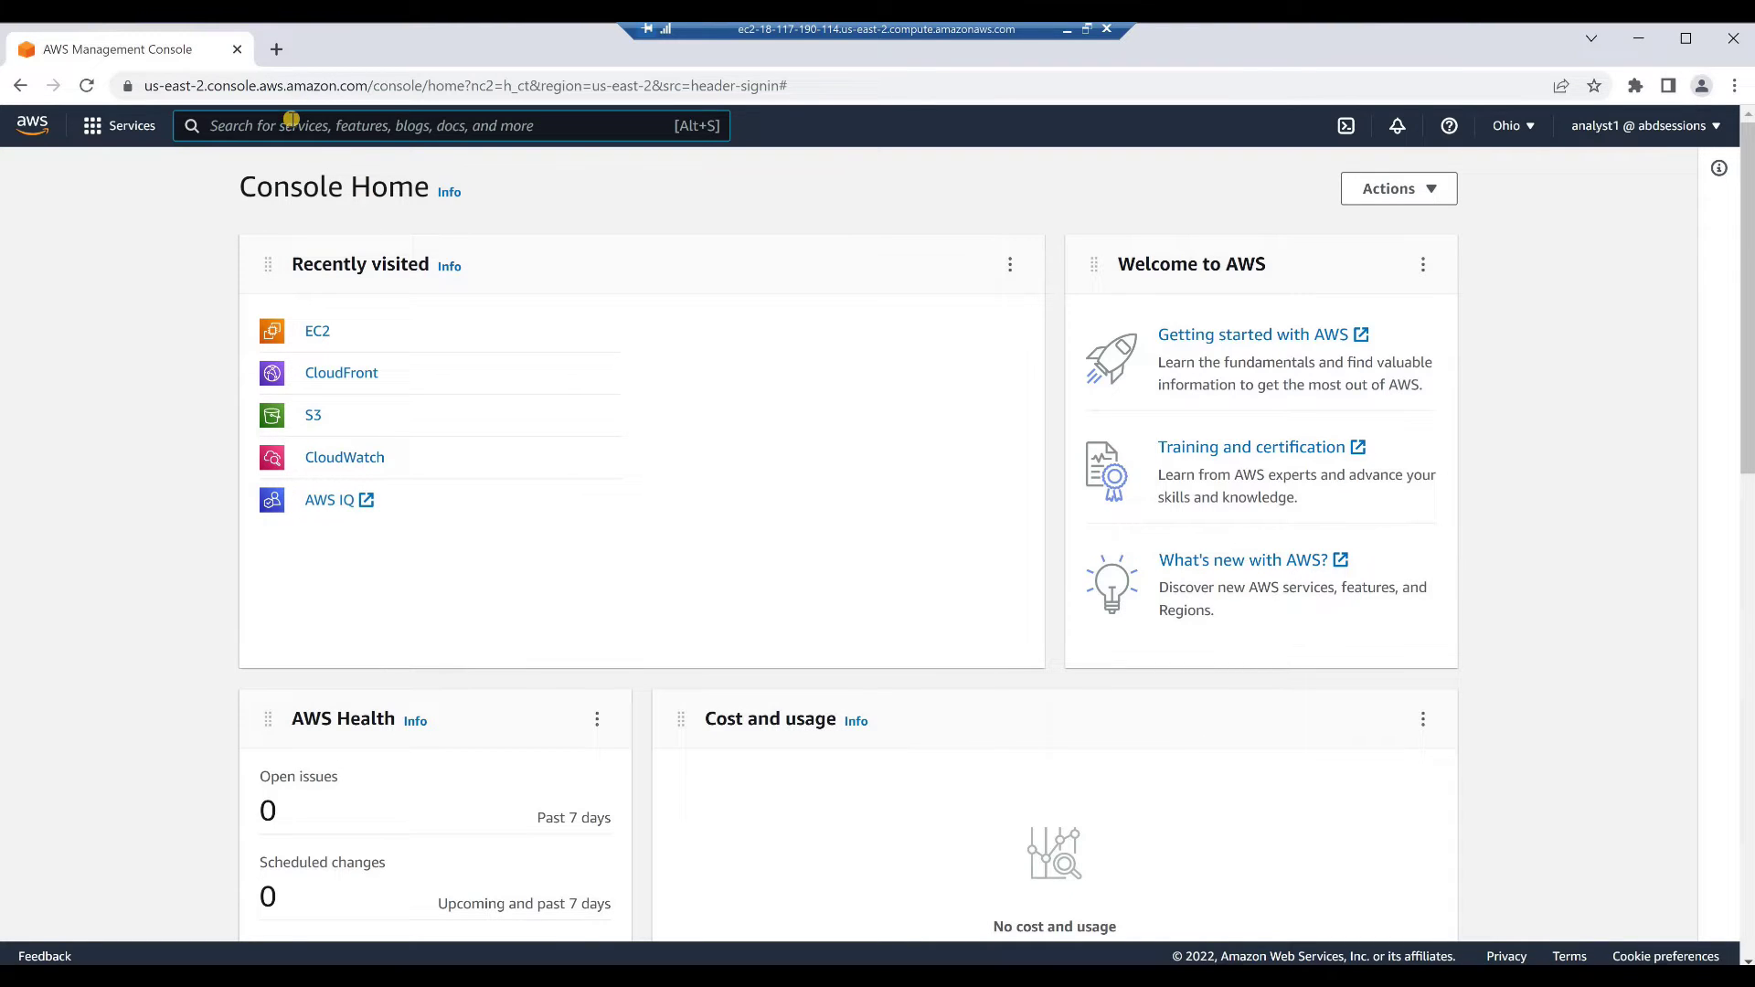
text(s3)
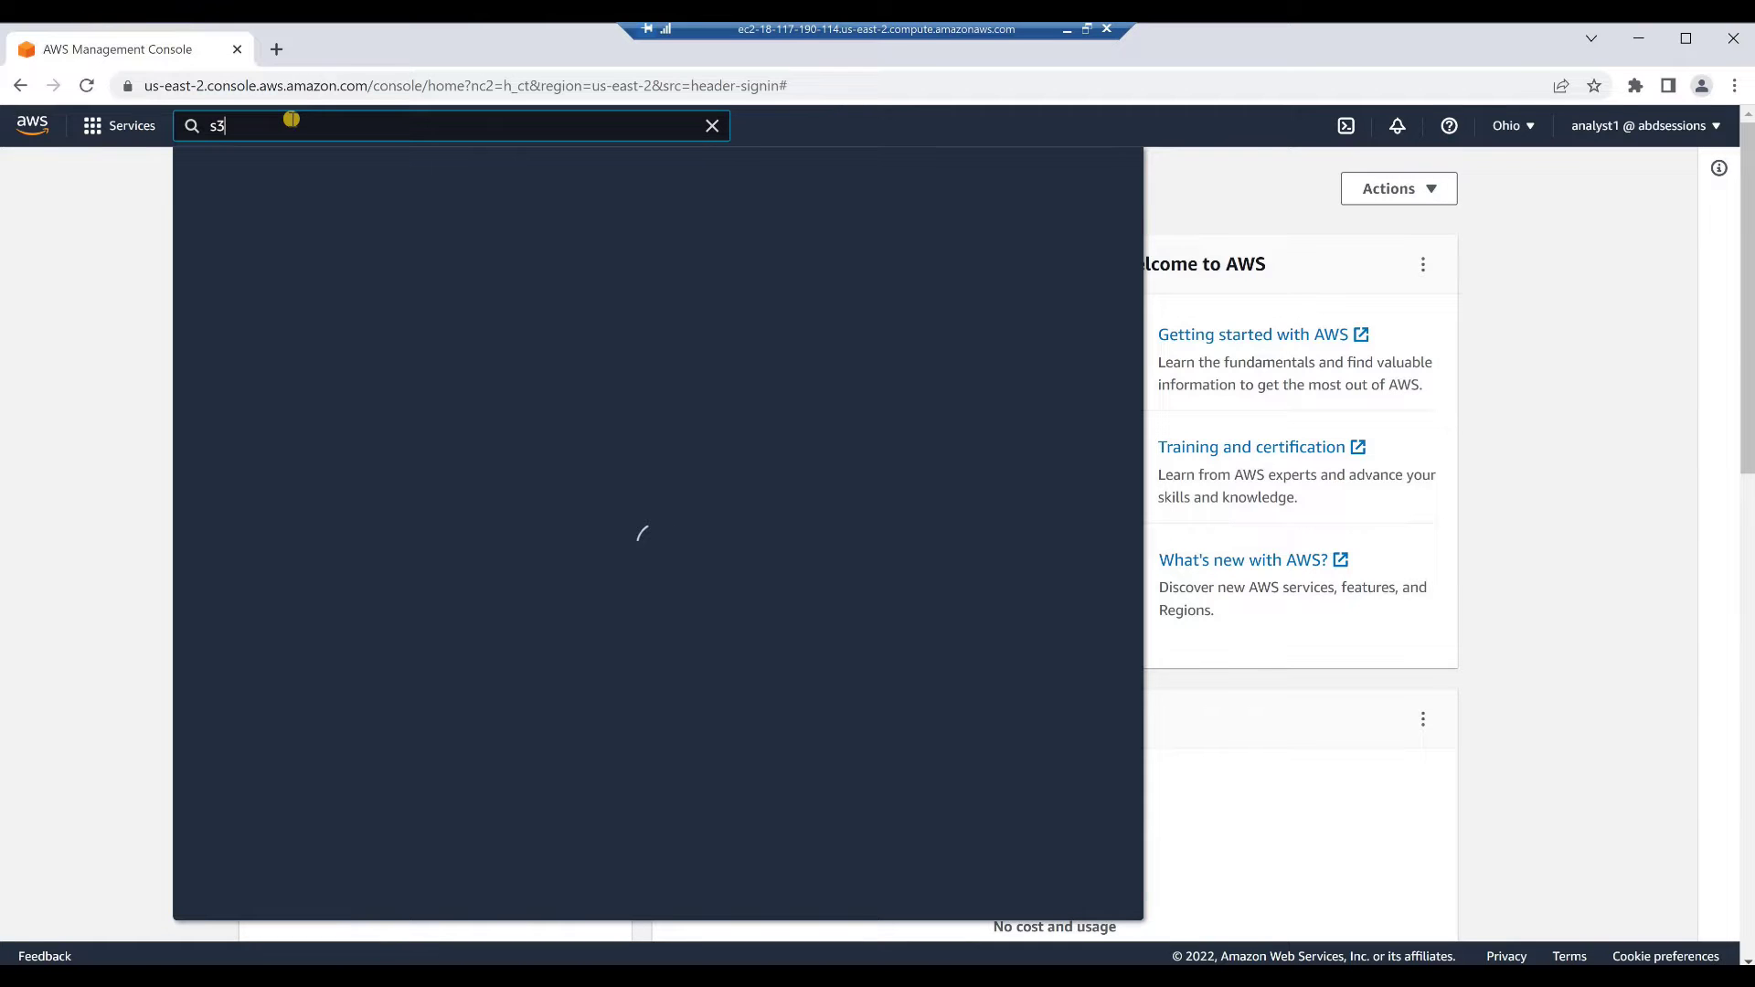
key(Return)
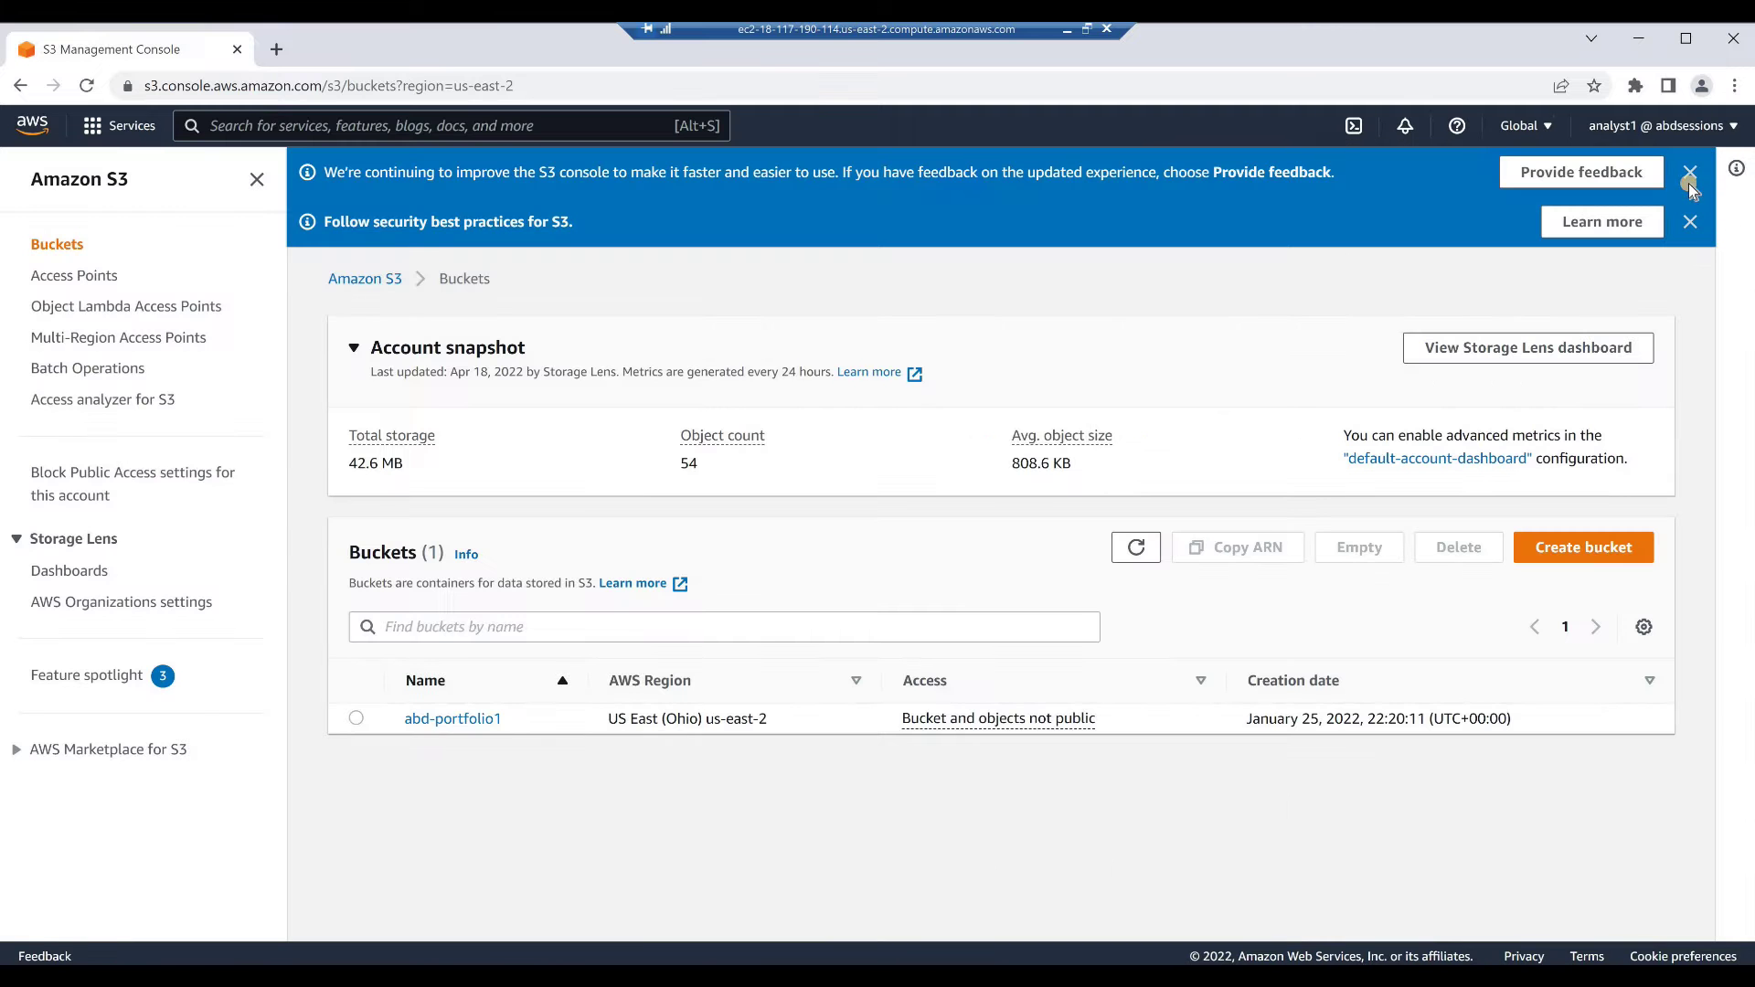
click(1692, 174)
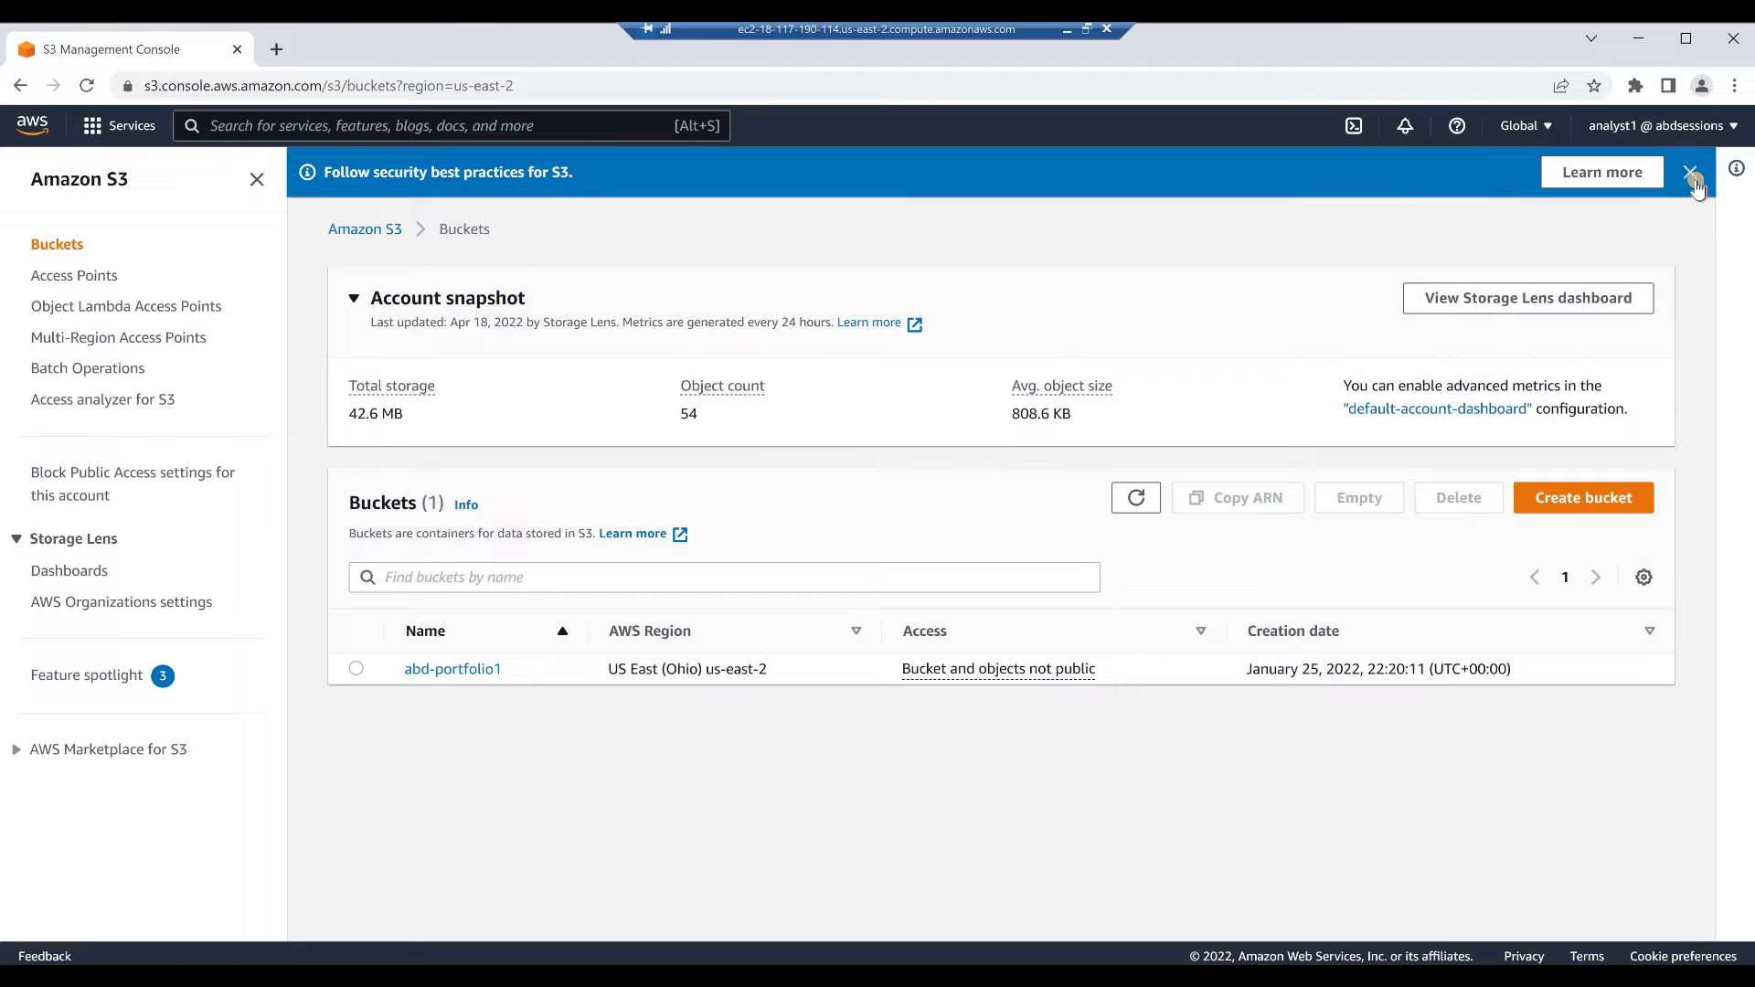
click(1692, 174)
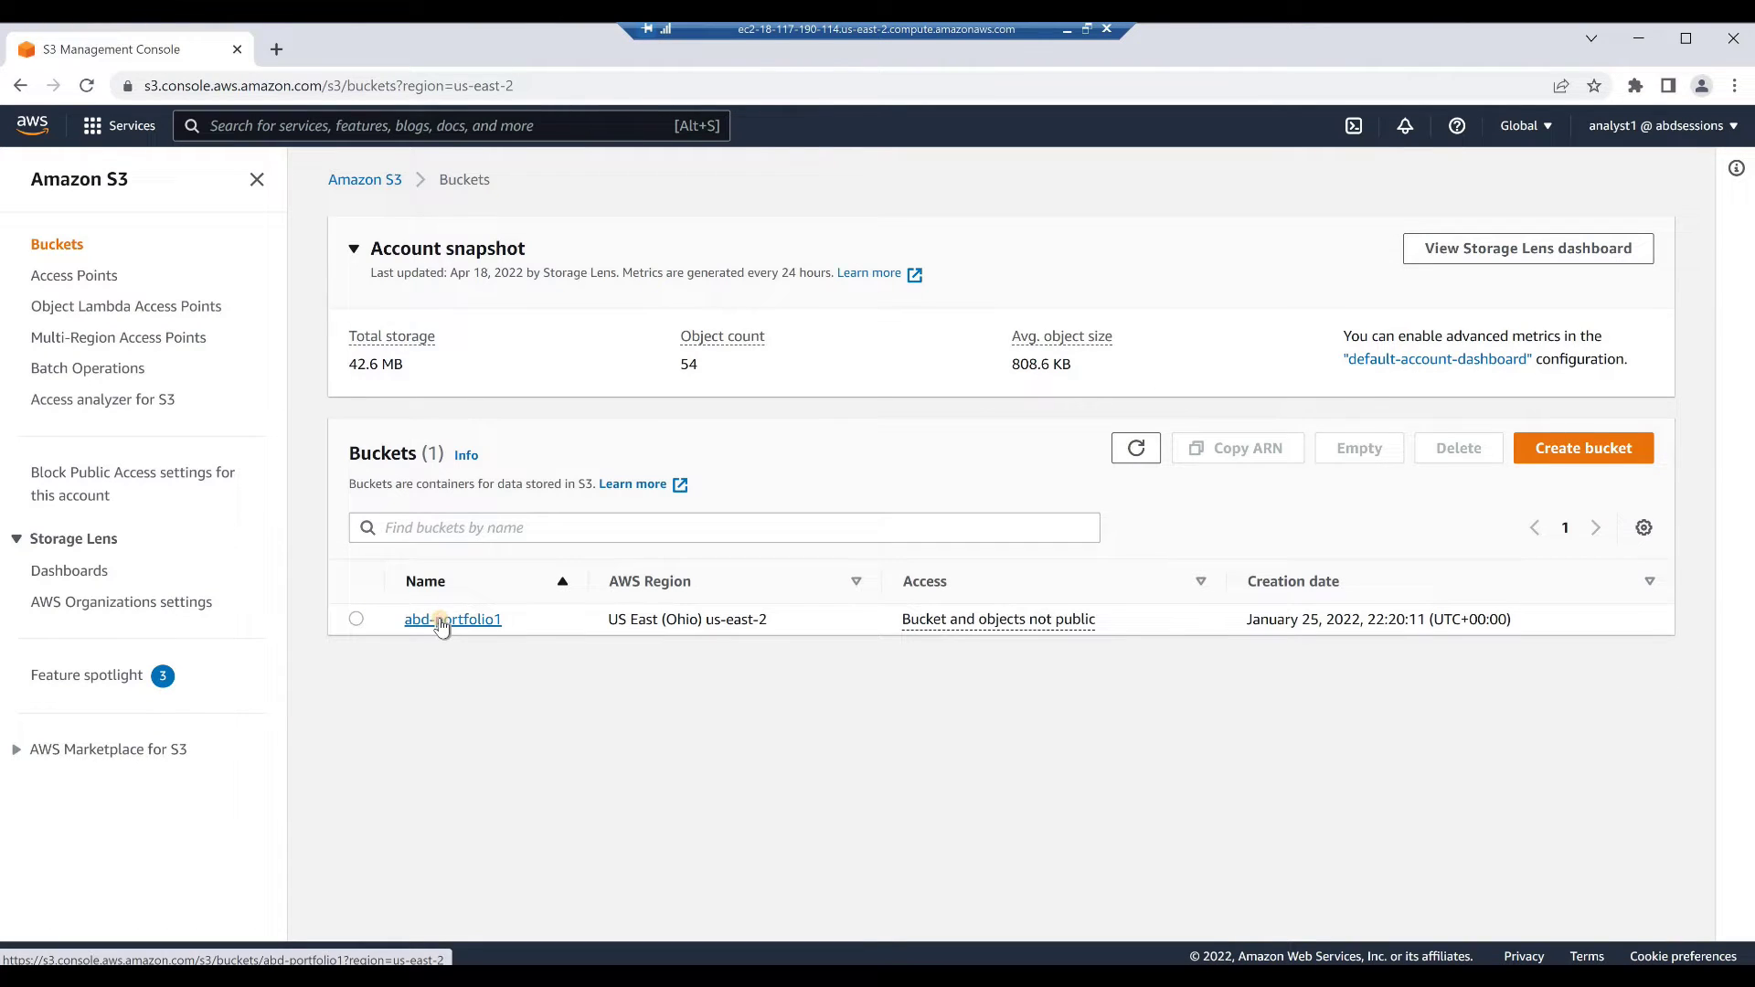
click(440, 621)
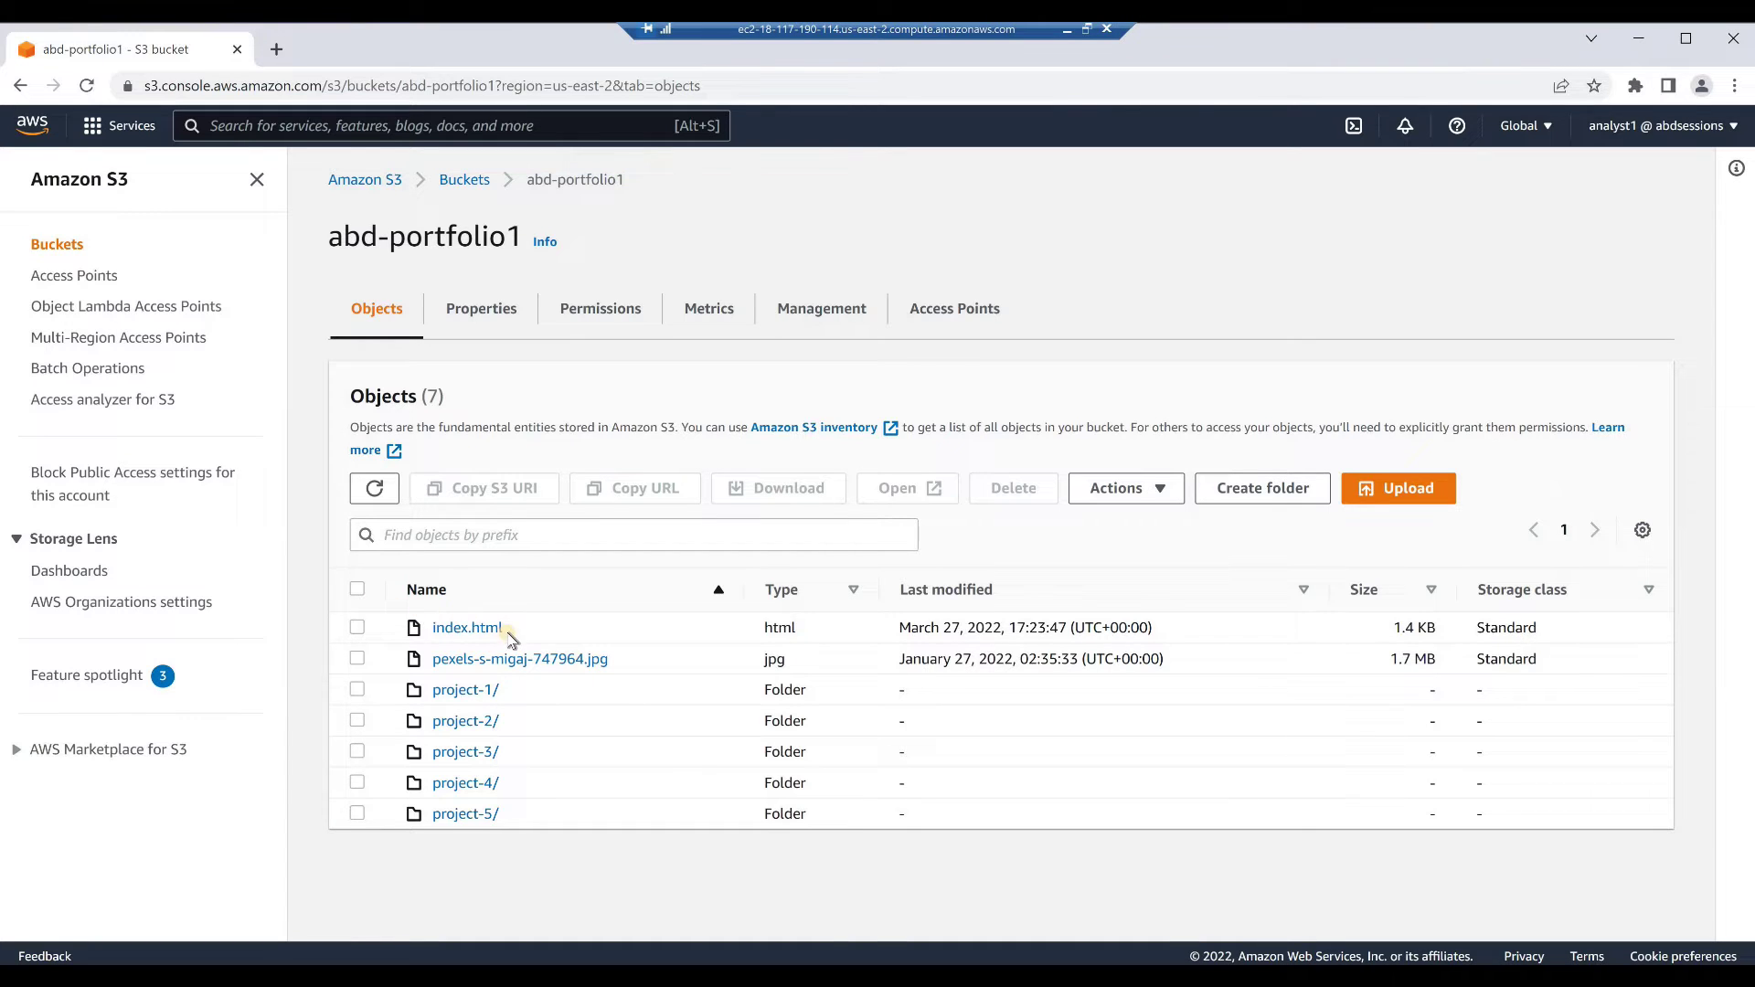
- Start an upload to the bucket and open the local abd-portfolio1 folder under C:\Users\Administrator in File Explorer beside it
click(1386, 492)
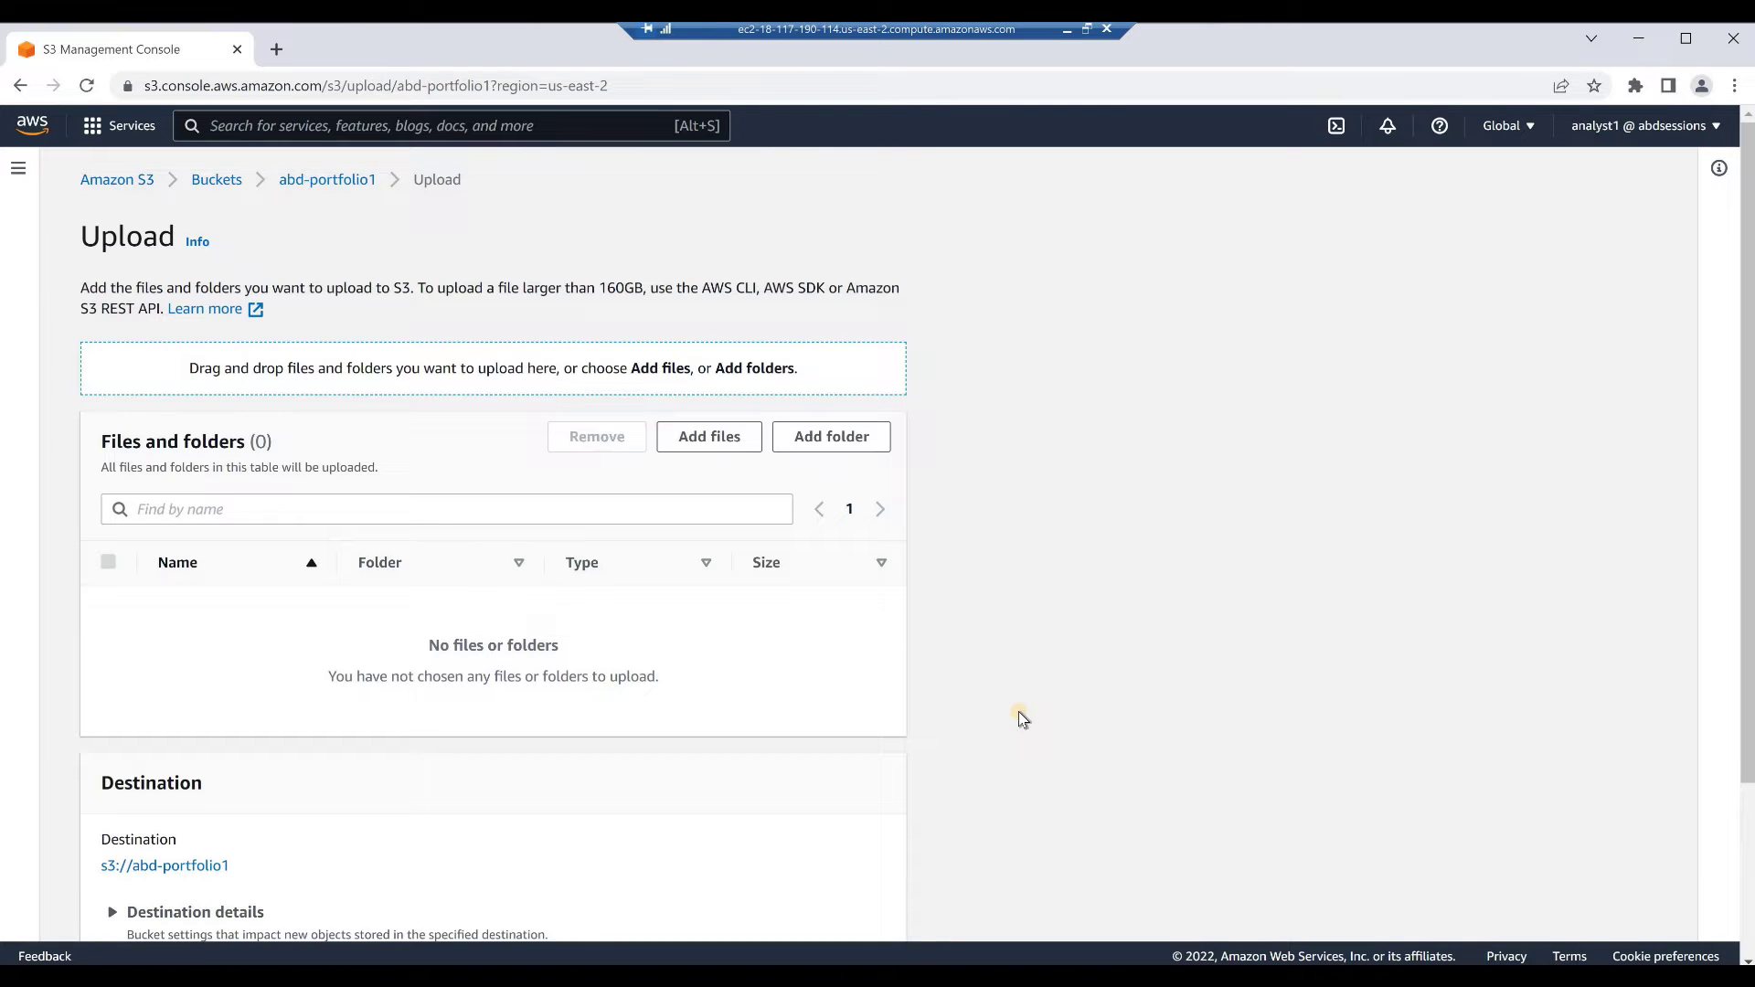
mouse_move(1722, 183)
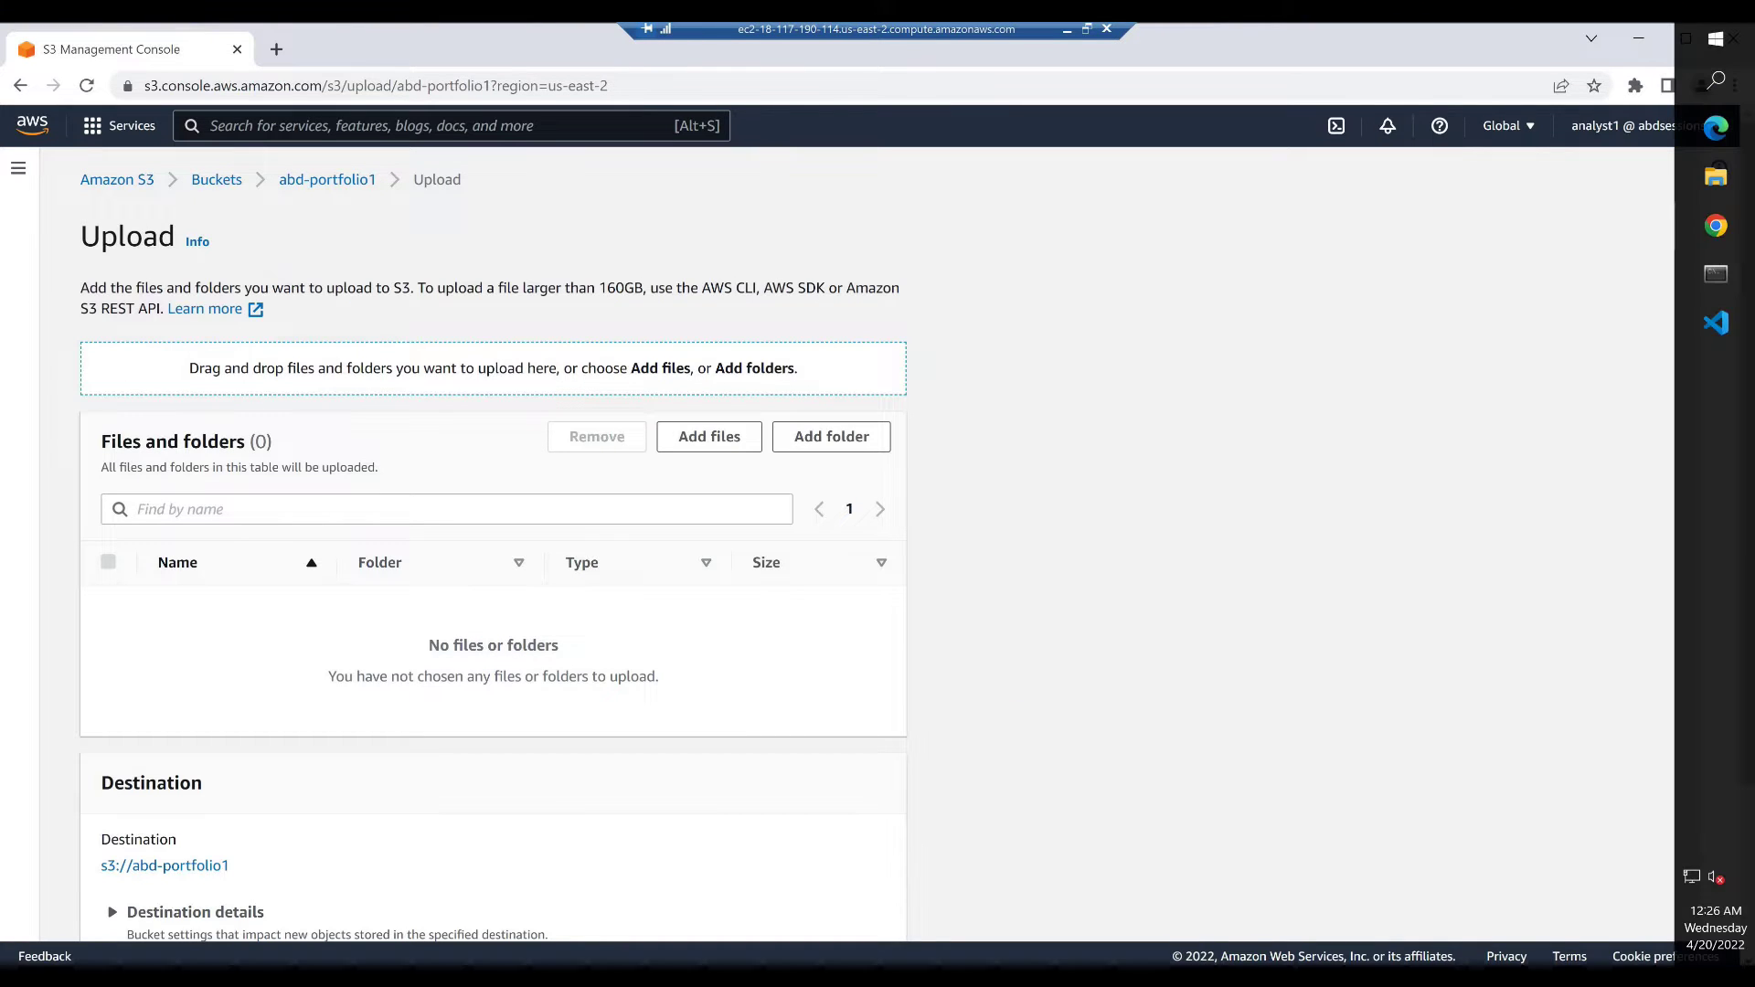
click(1719, 180)
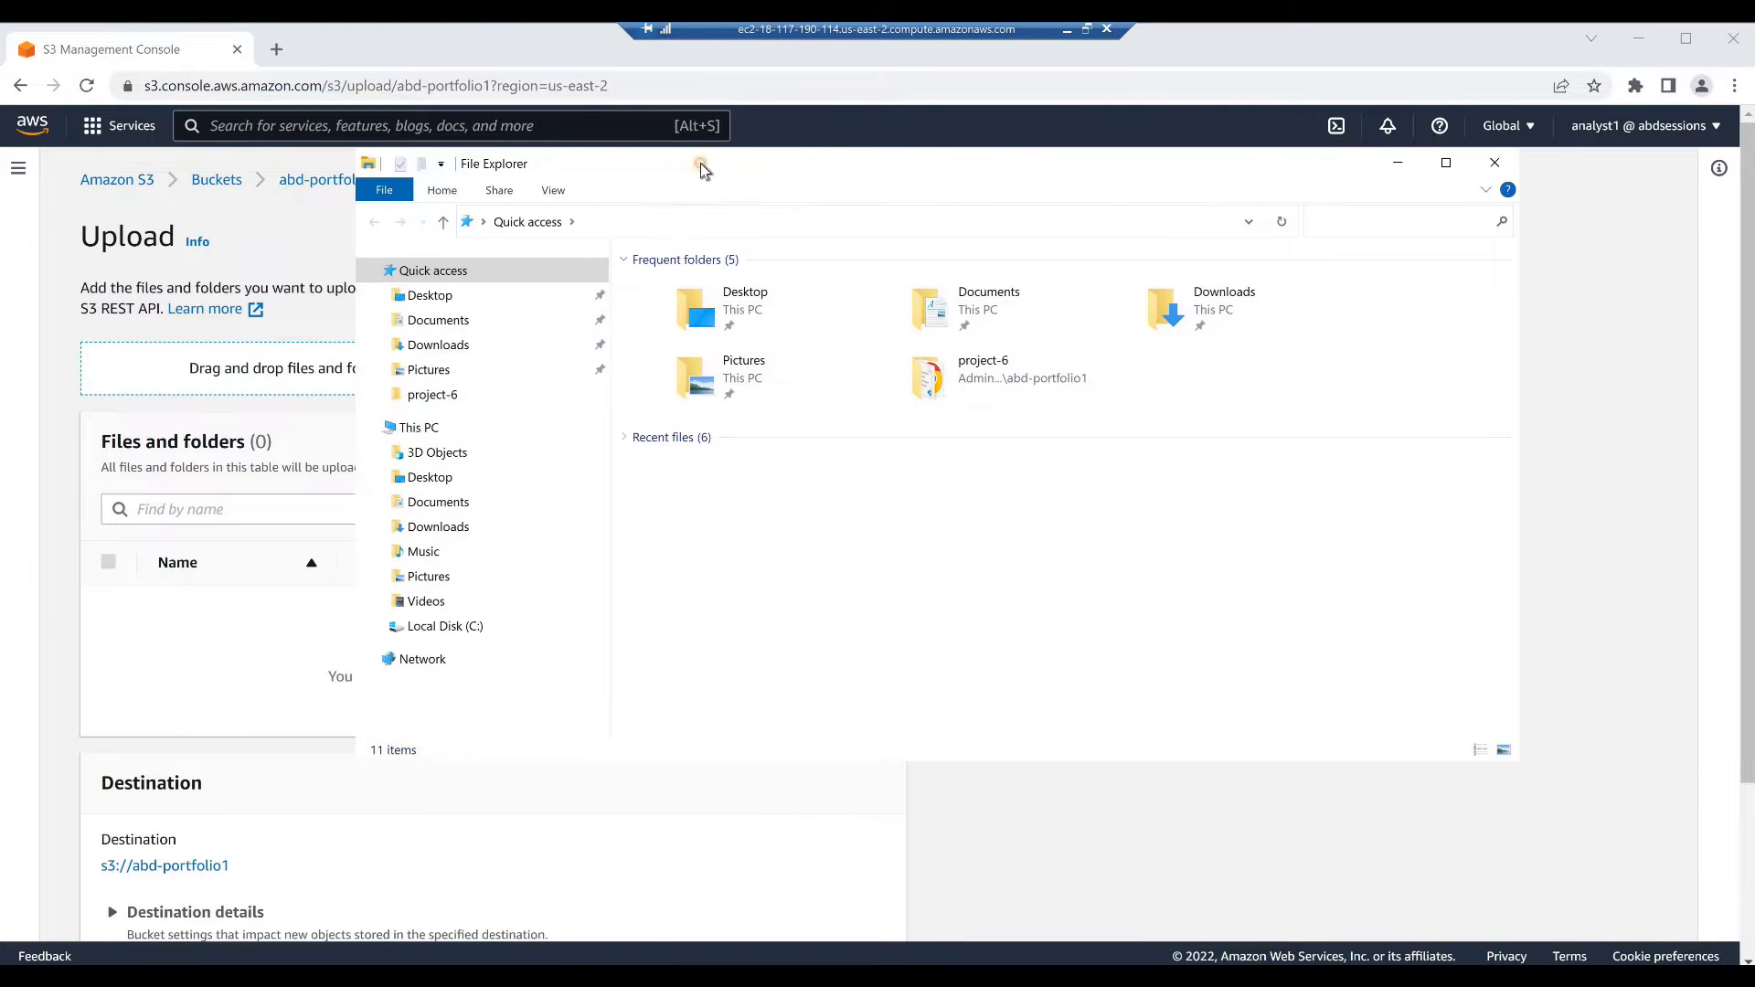
drag(700, 163, 831, 157)
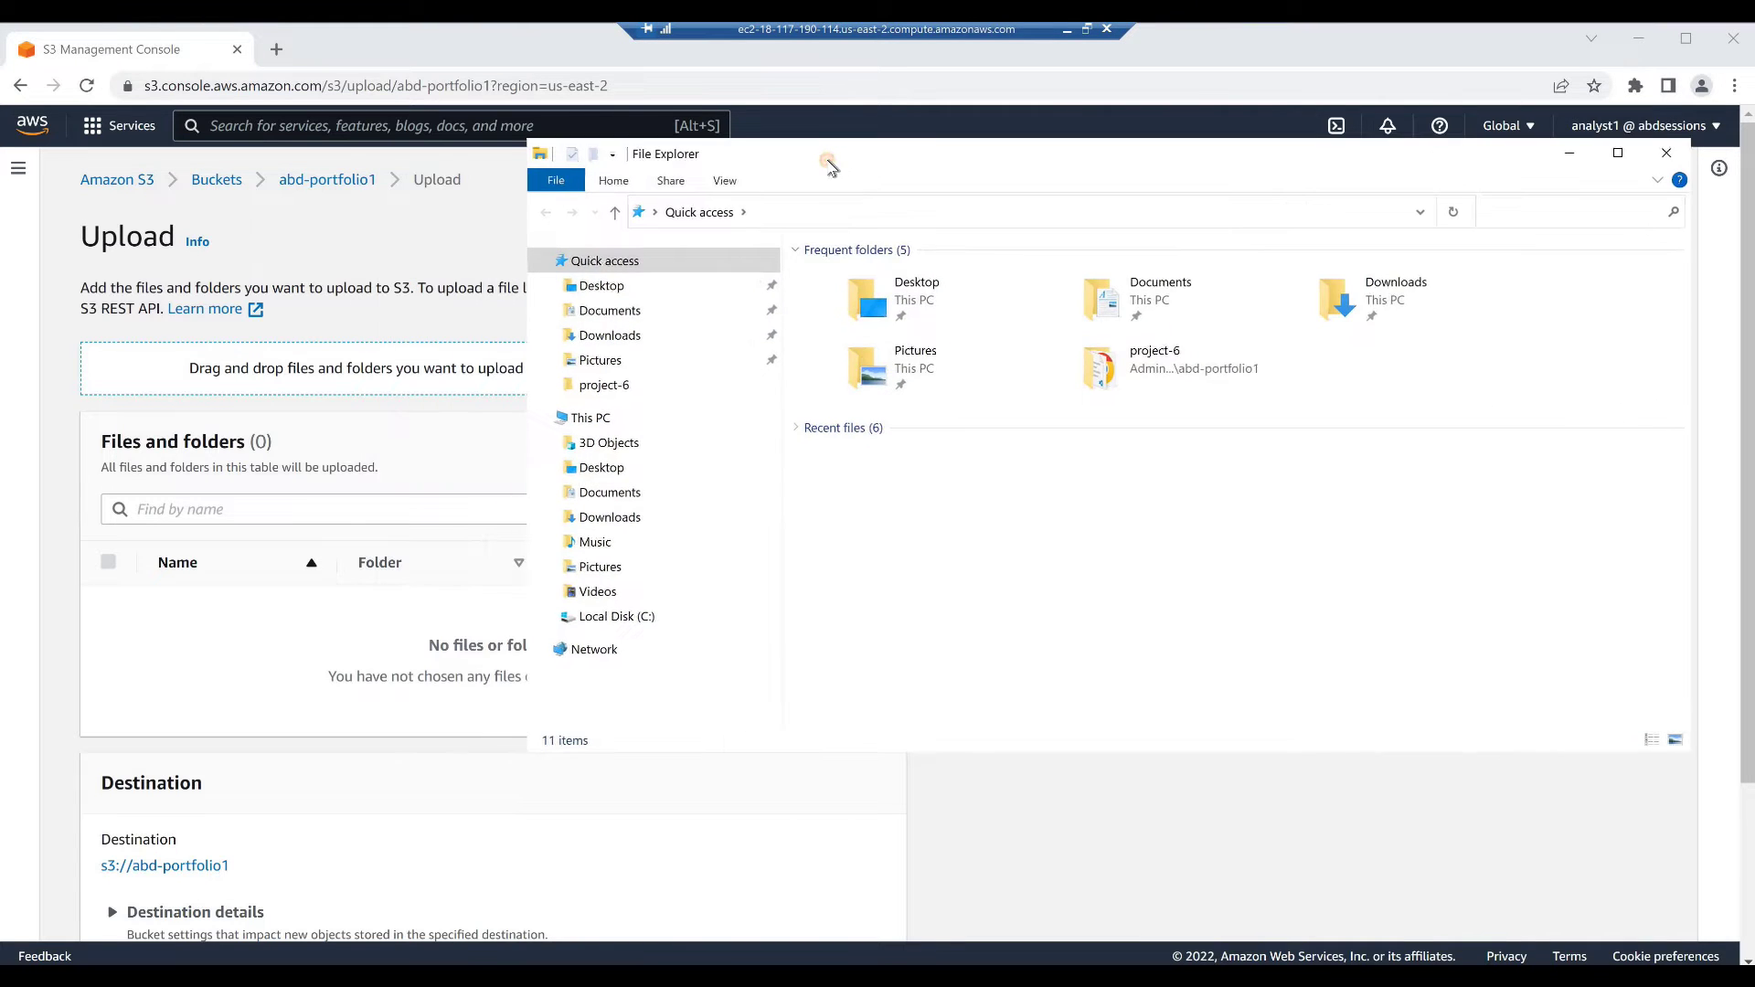
click(552, 617)
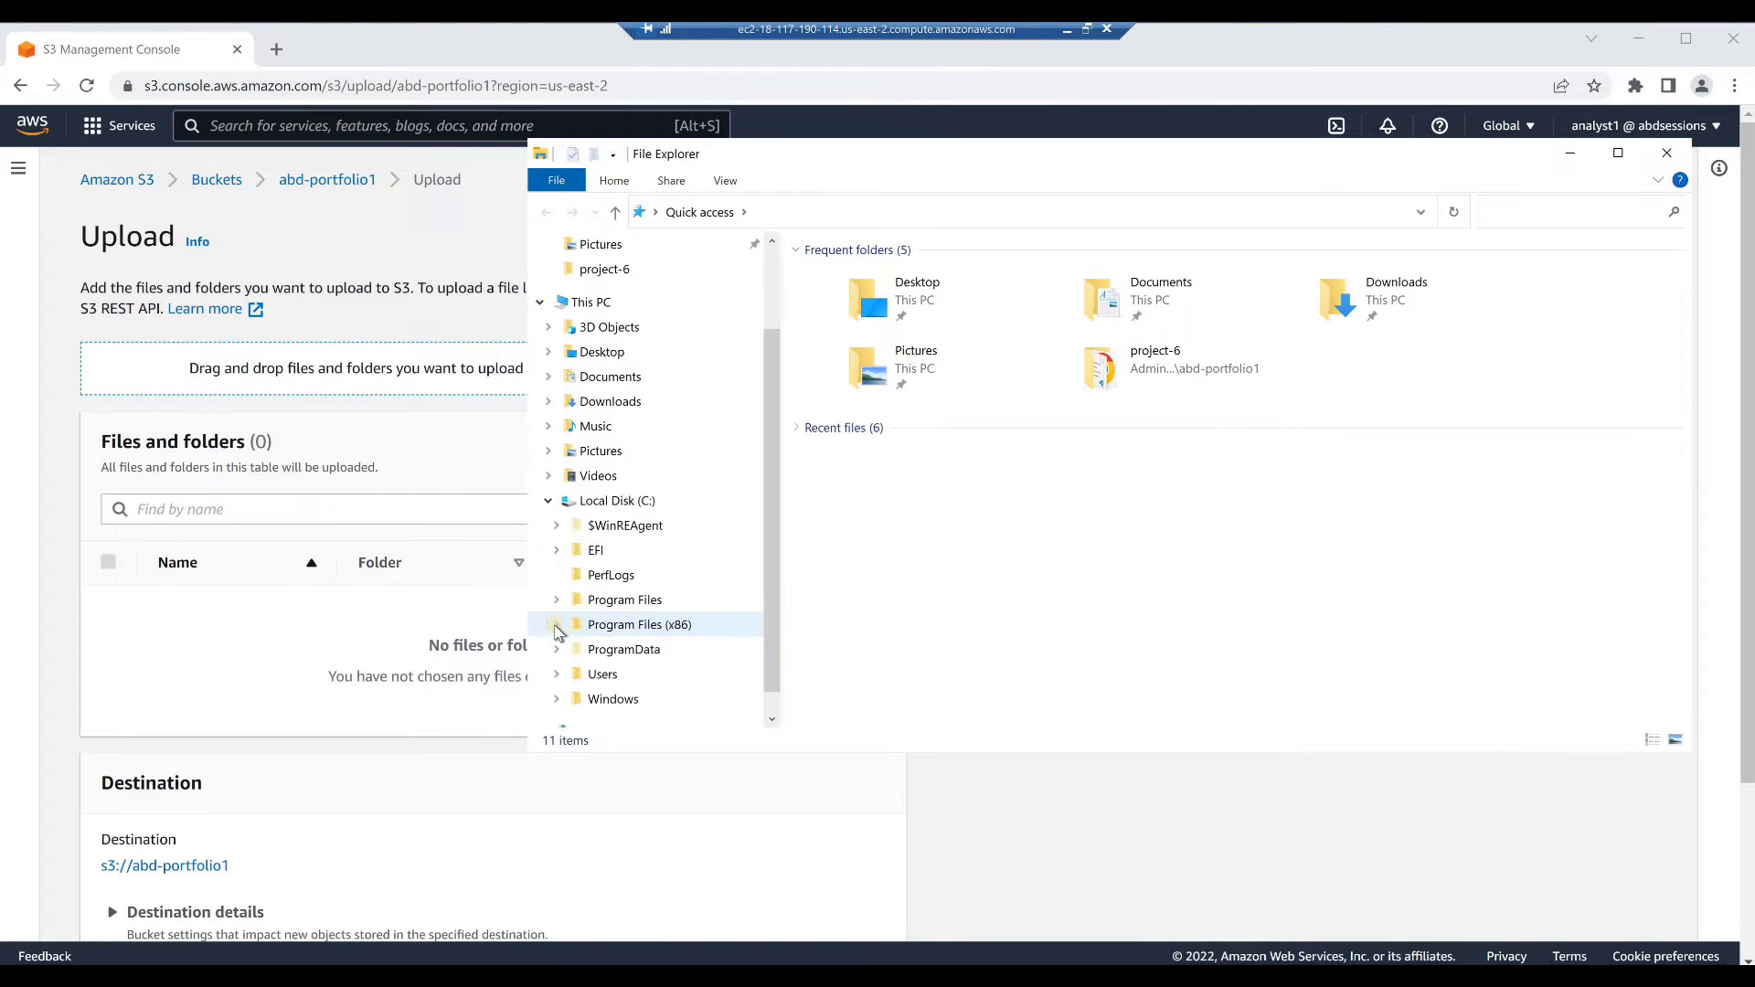
click(558, 673)
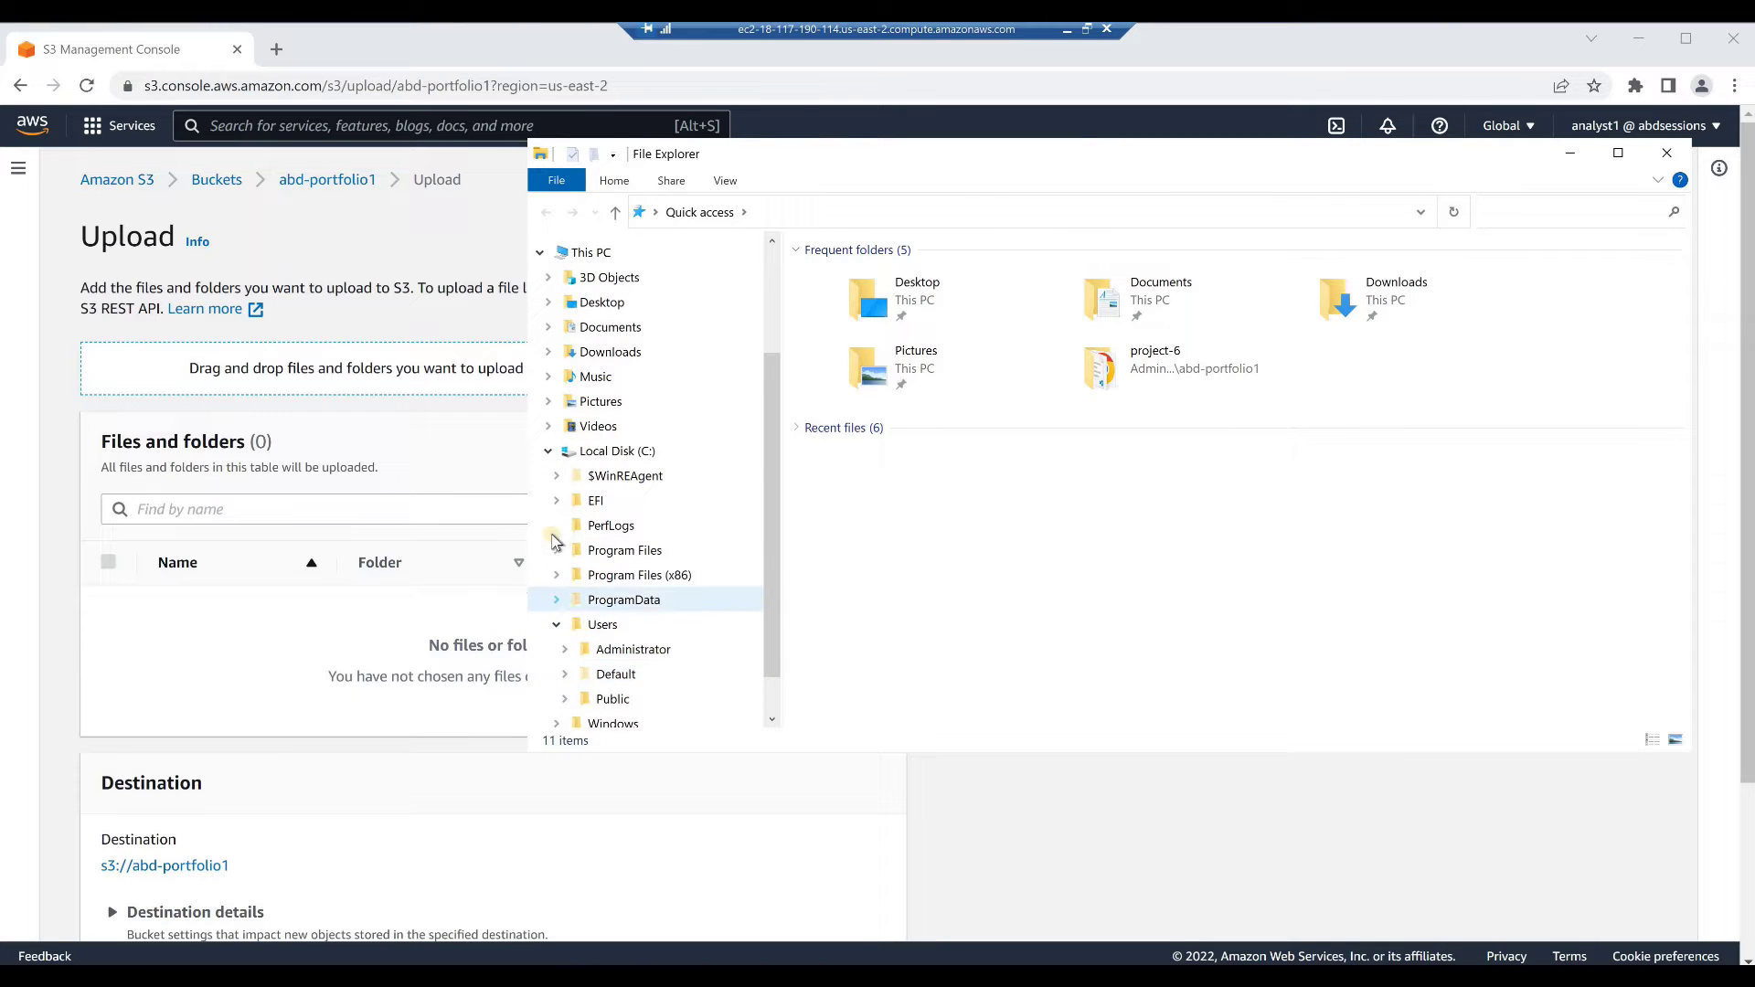
click(565, 650)
click(574, 418)
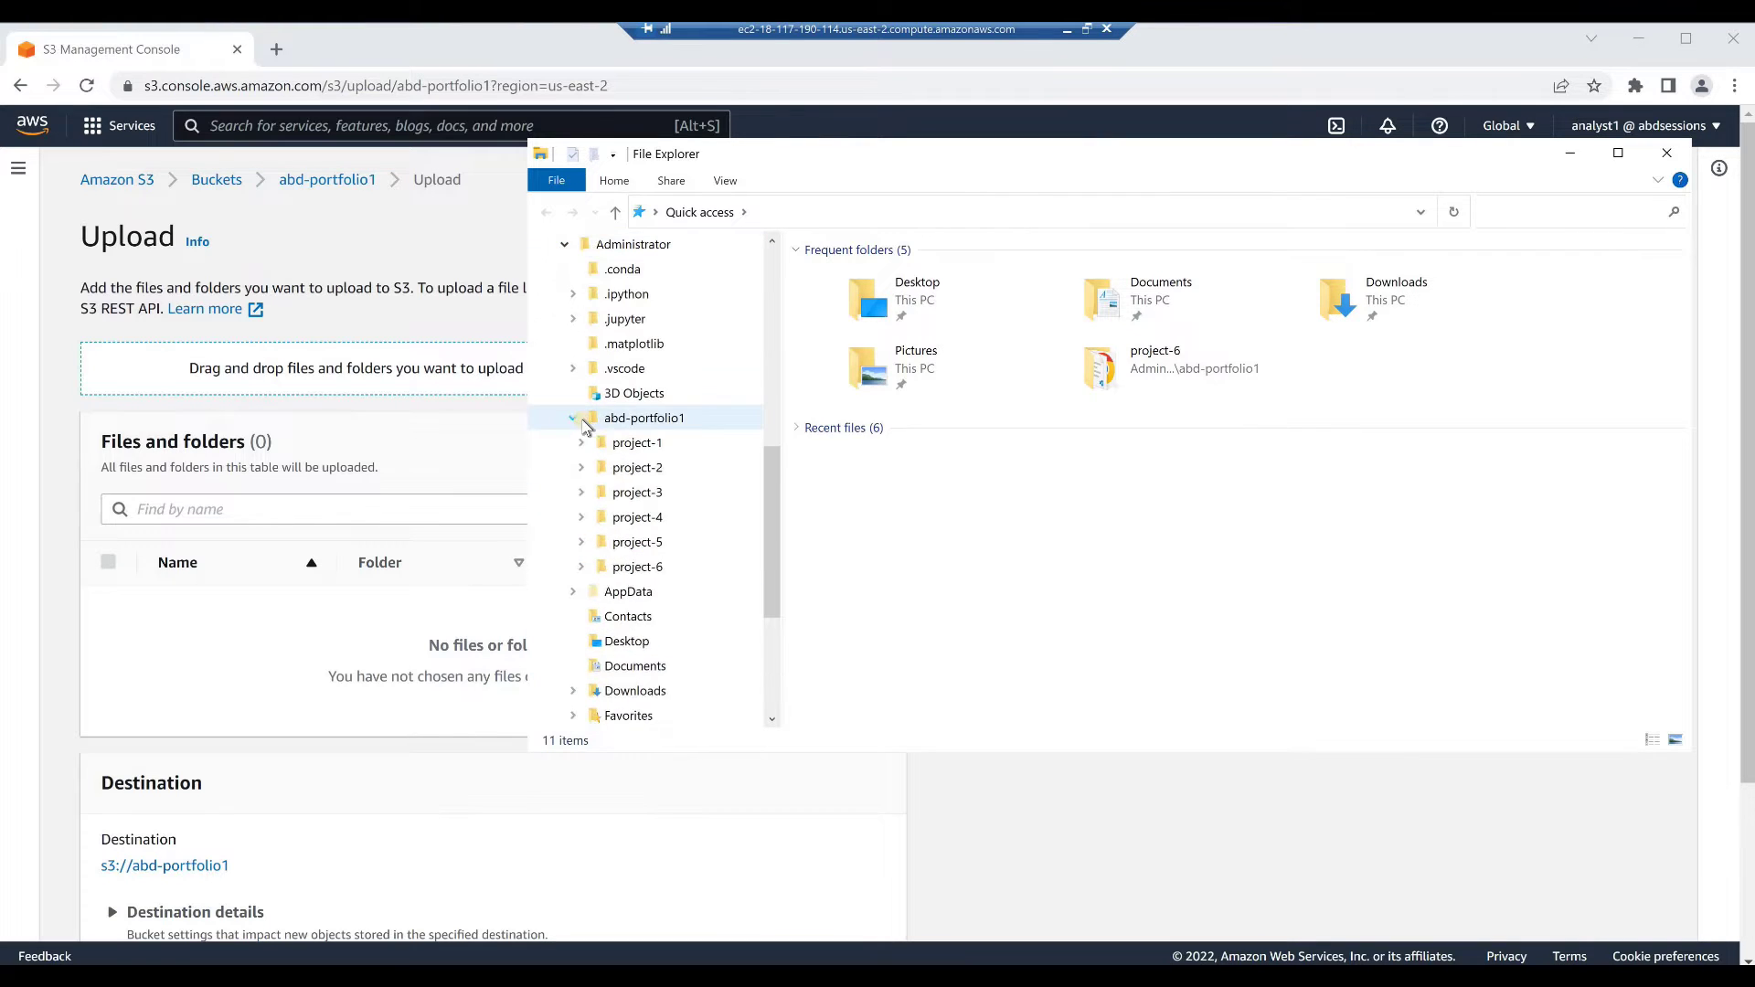
click(630, 421)
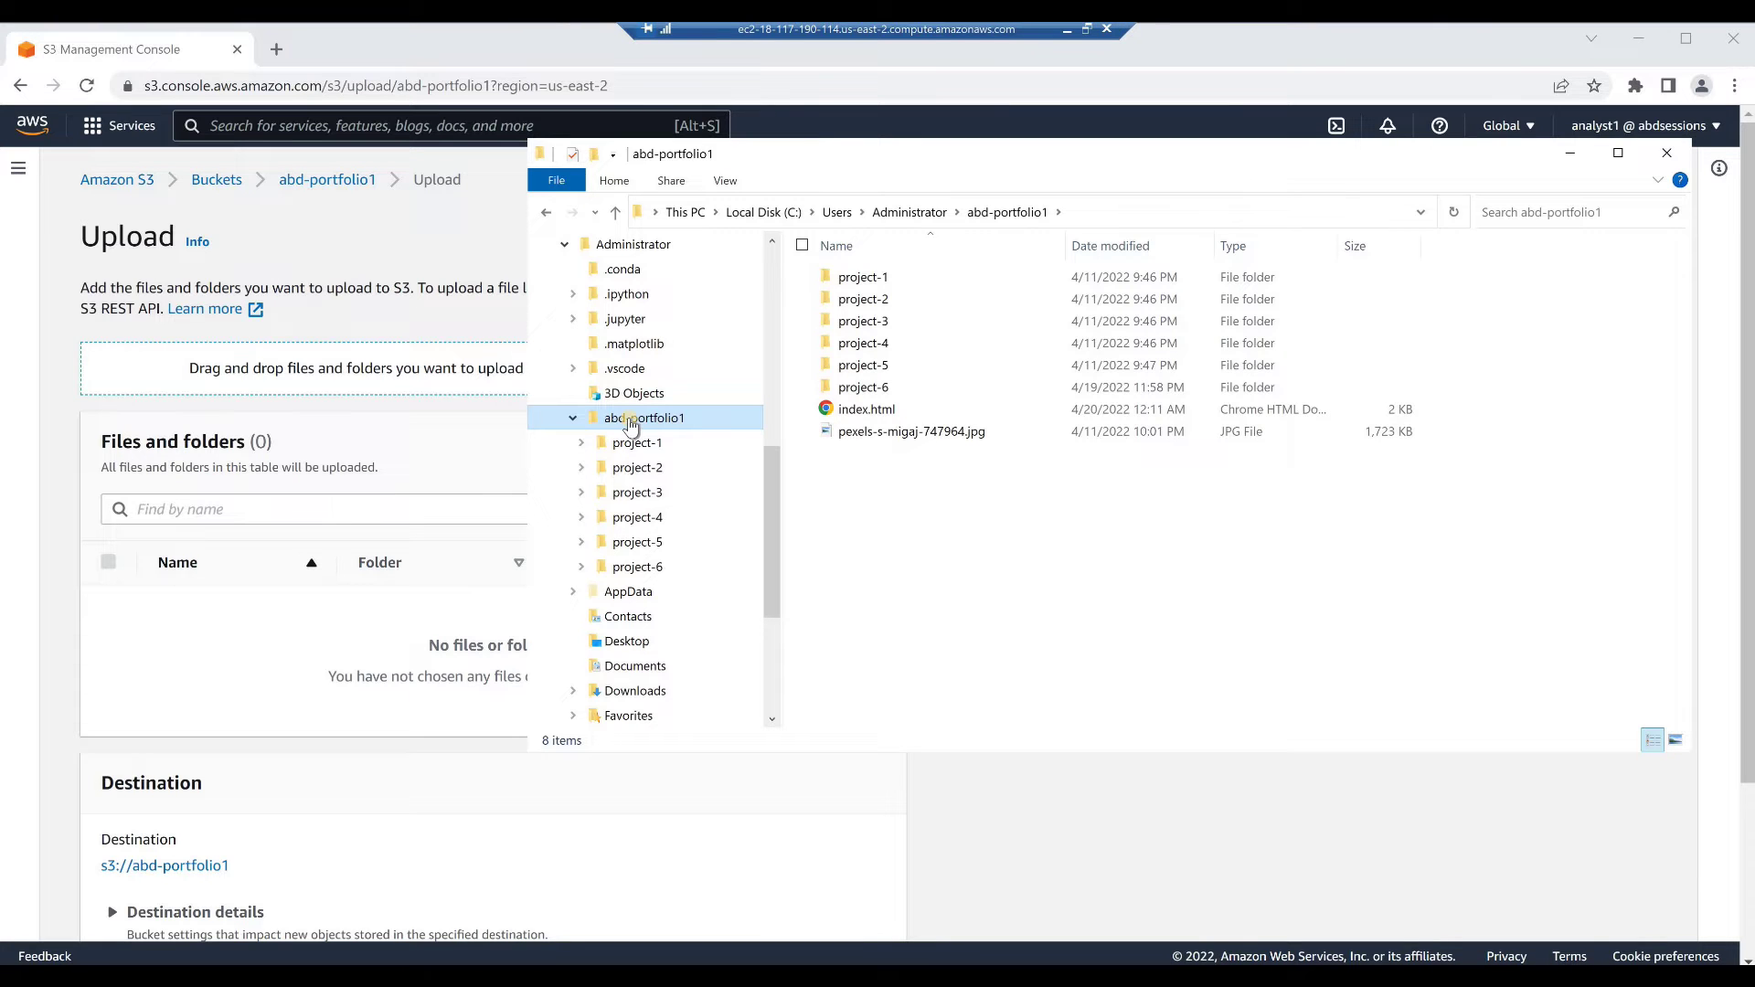
- Add index.html from the local folder to the upload list and upload it to s3://abd-portfolio1
click(850, 416)
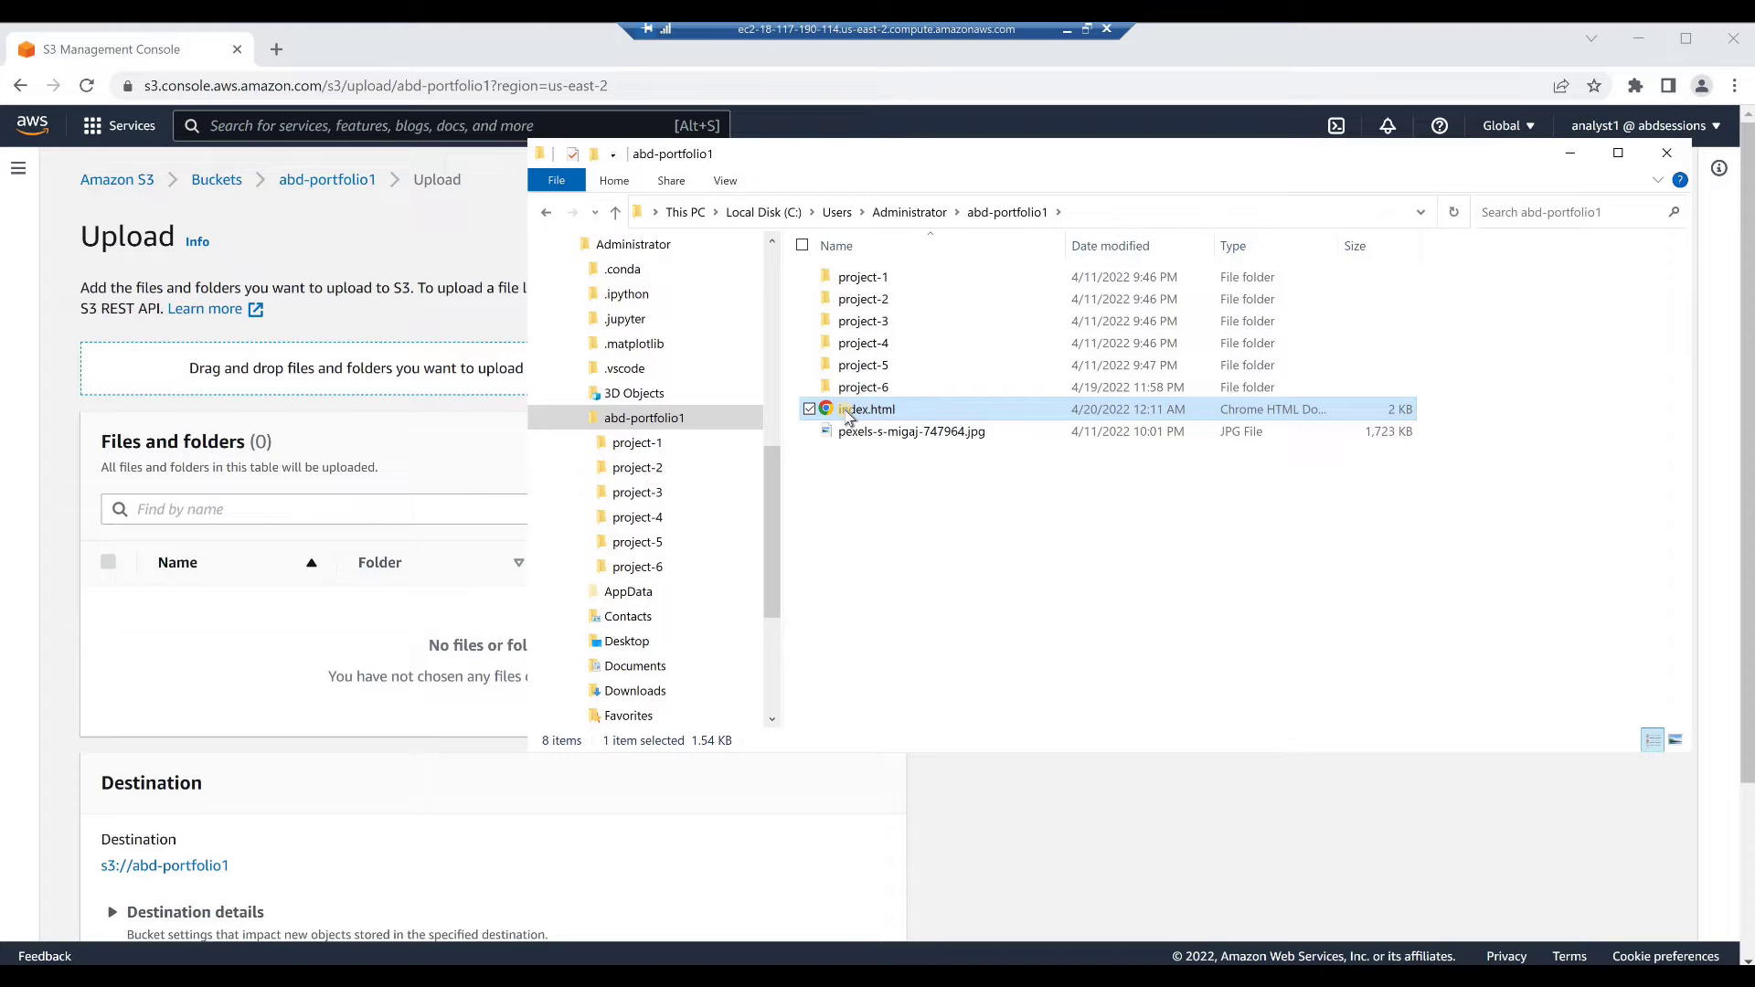
drag(849, 417, 301, 411)
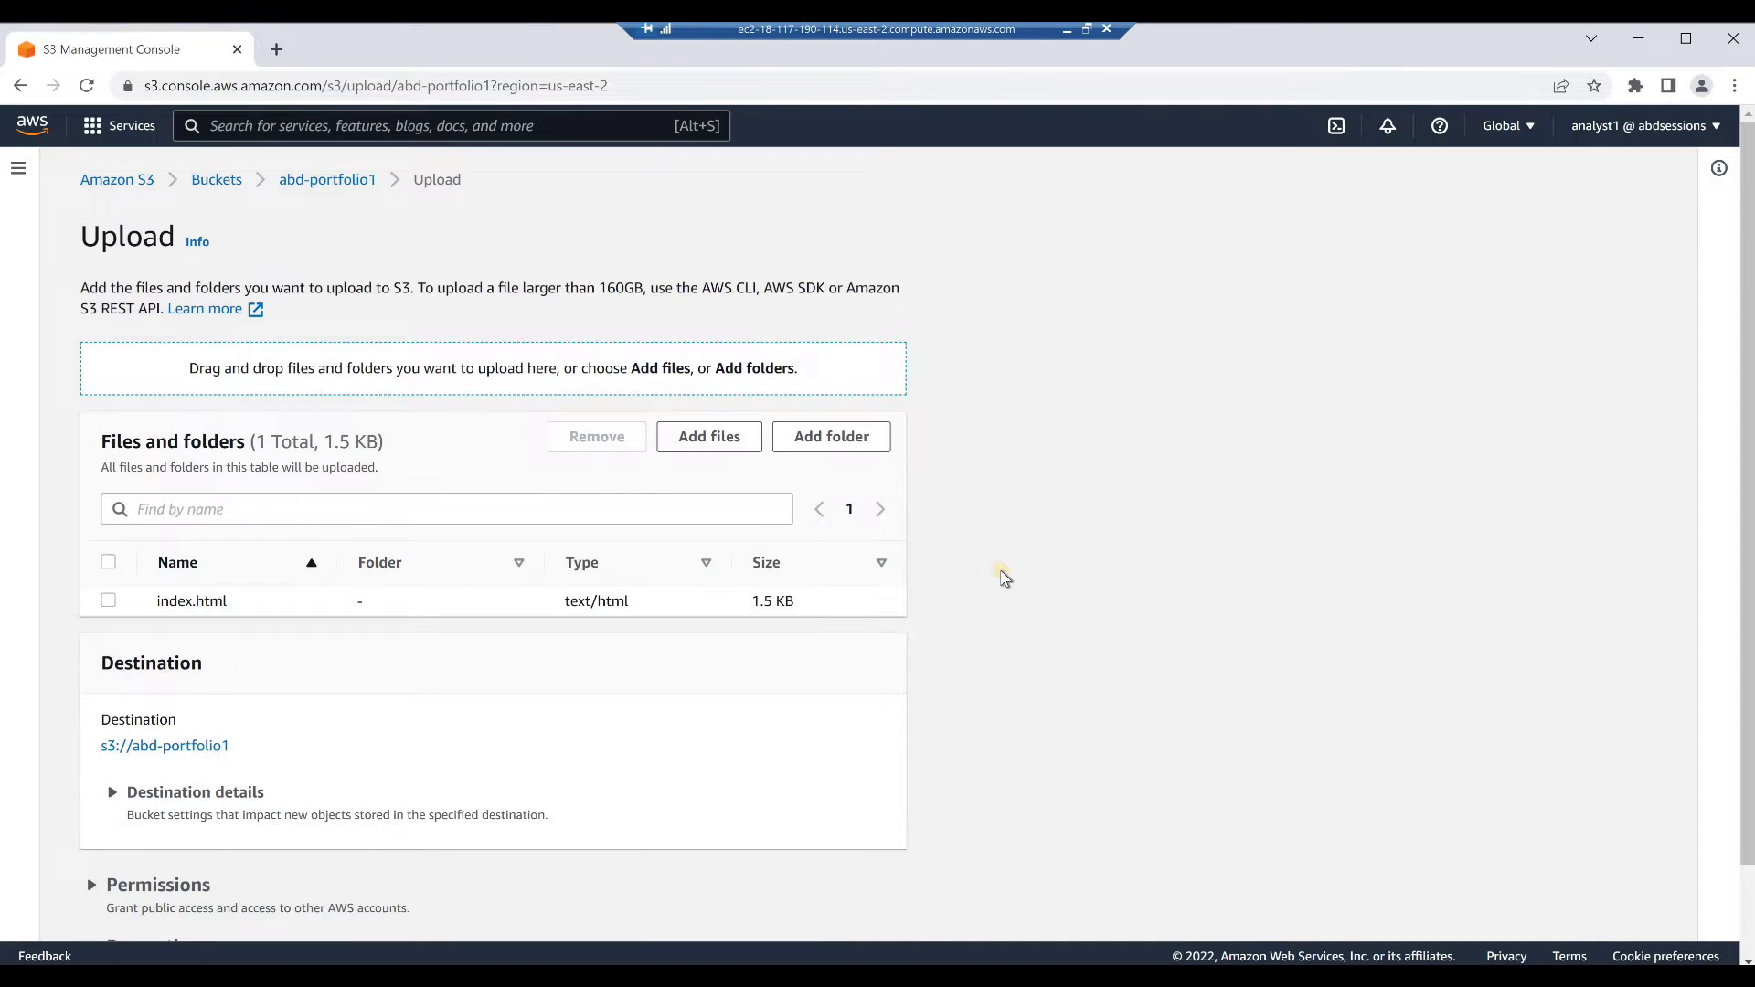
scroll(1006, 579, down, 1)
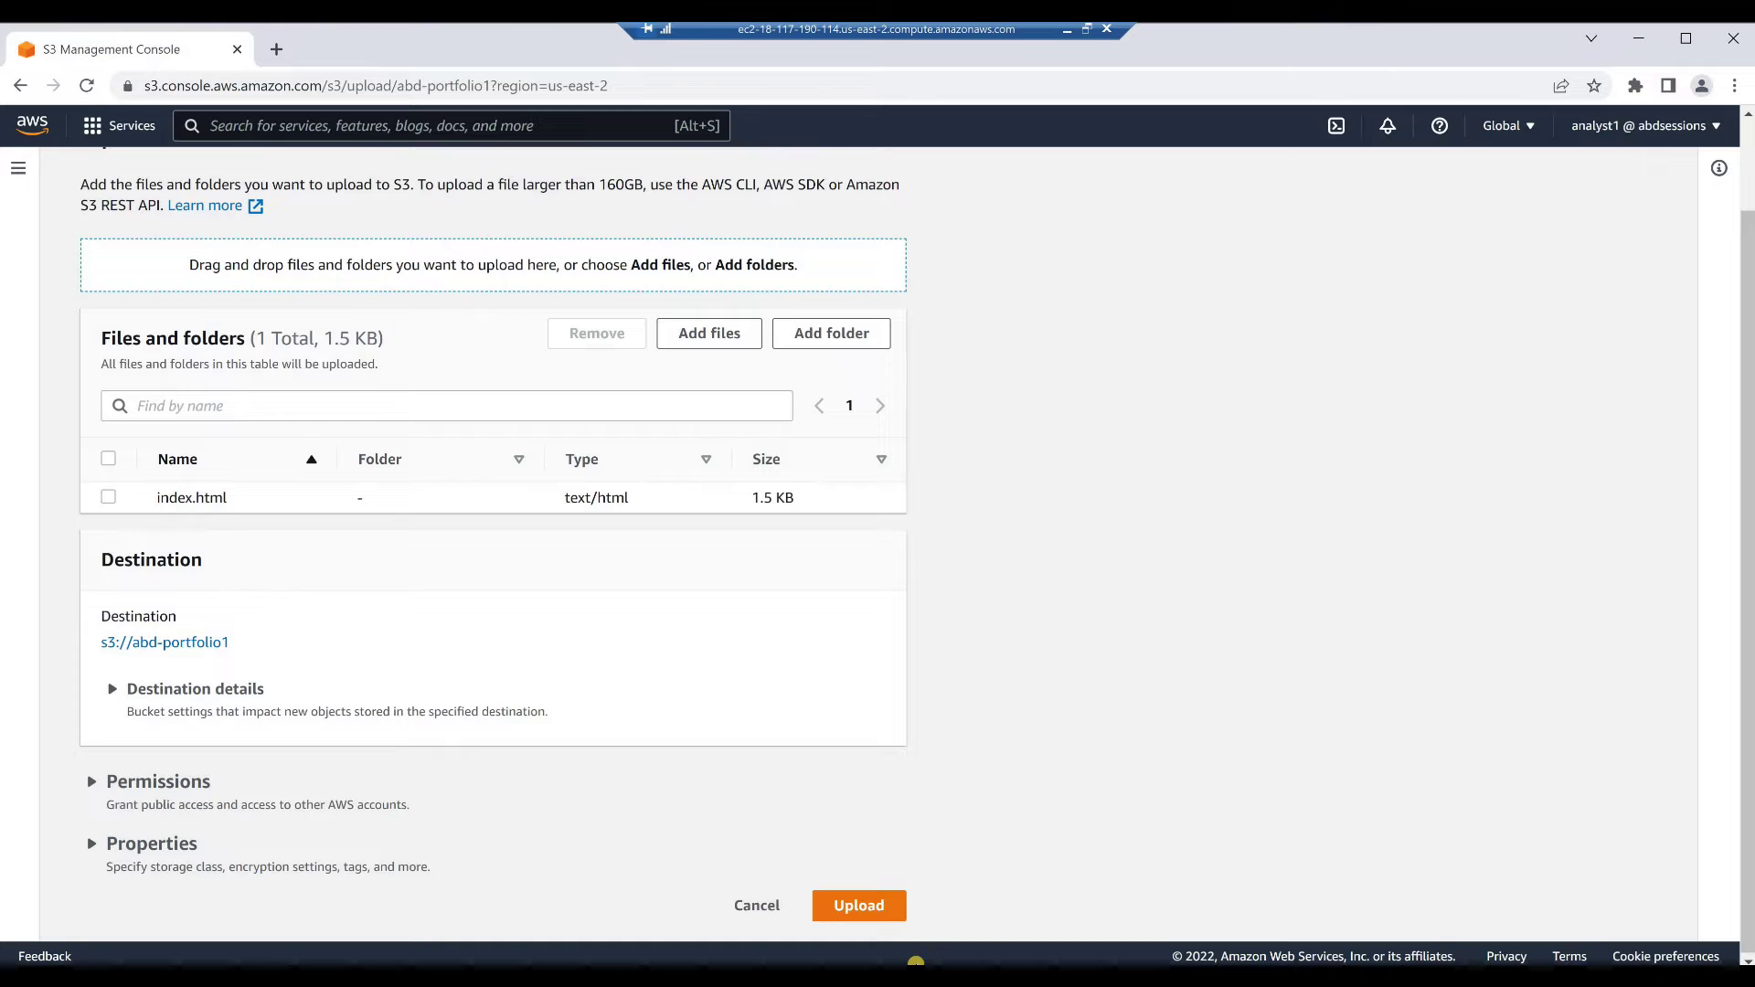
click(842, 905)
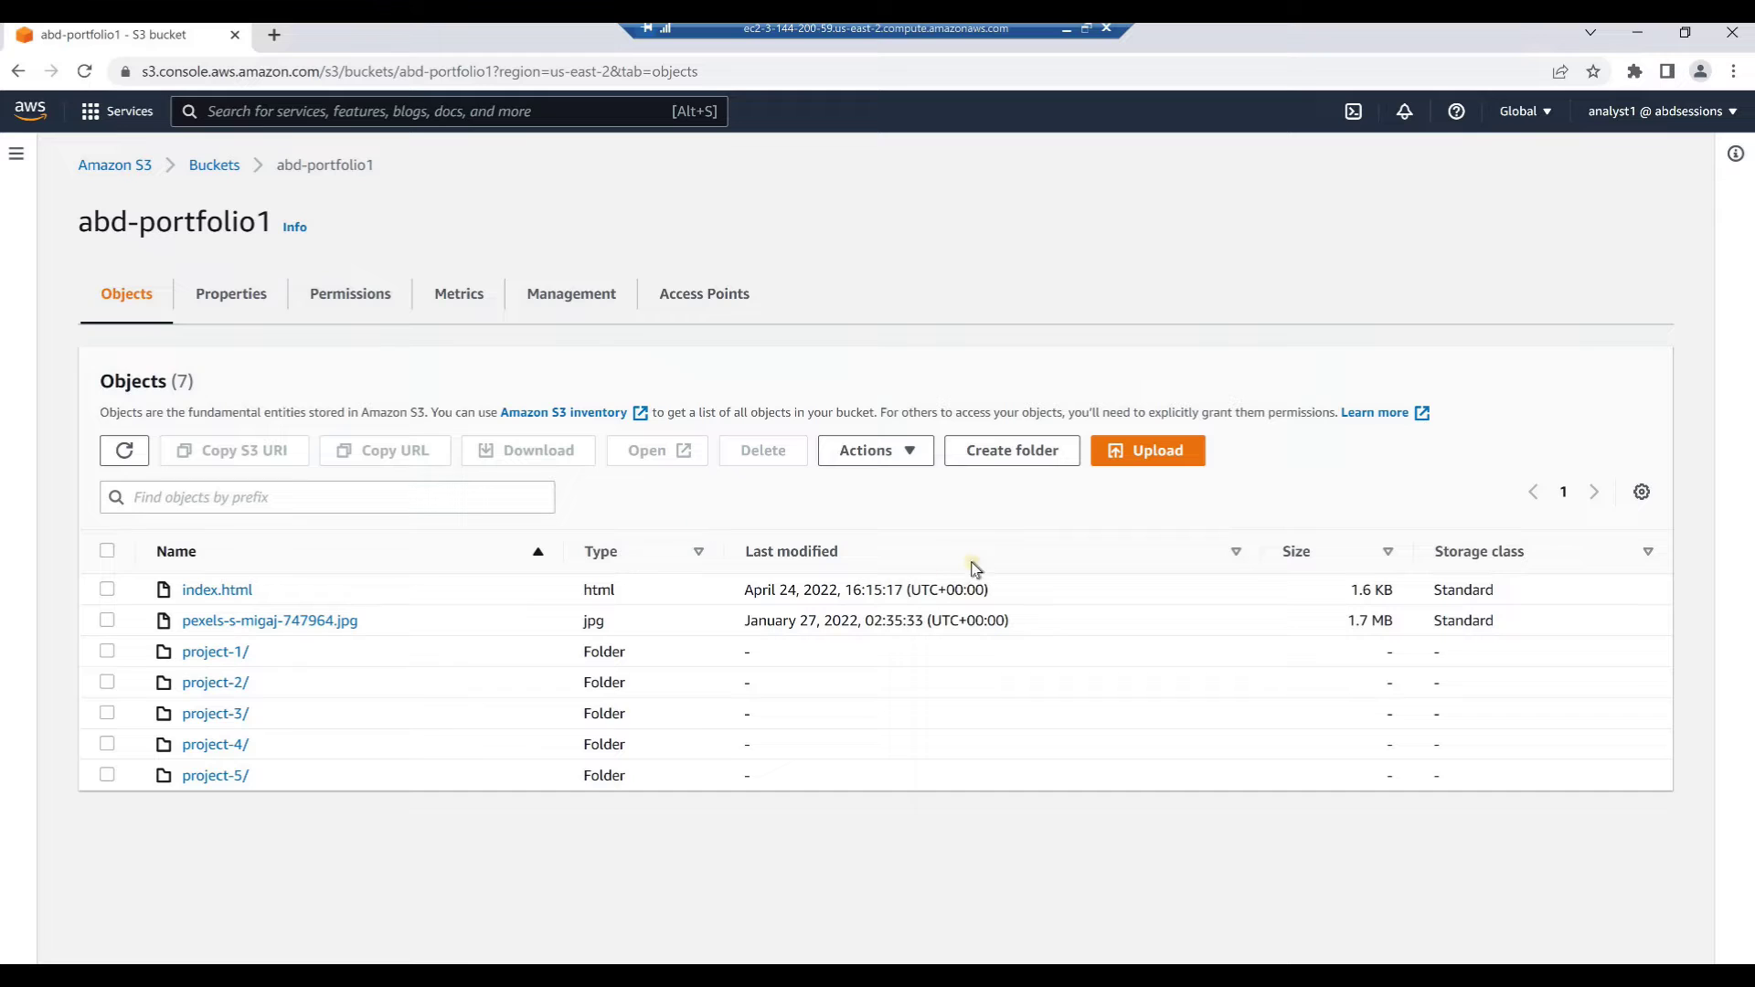
- Create a folder named project-6 in the abd-portfolio1 bucket and open it
click(999, 459)
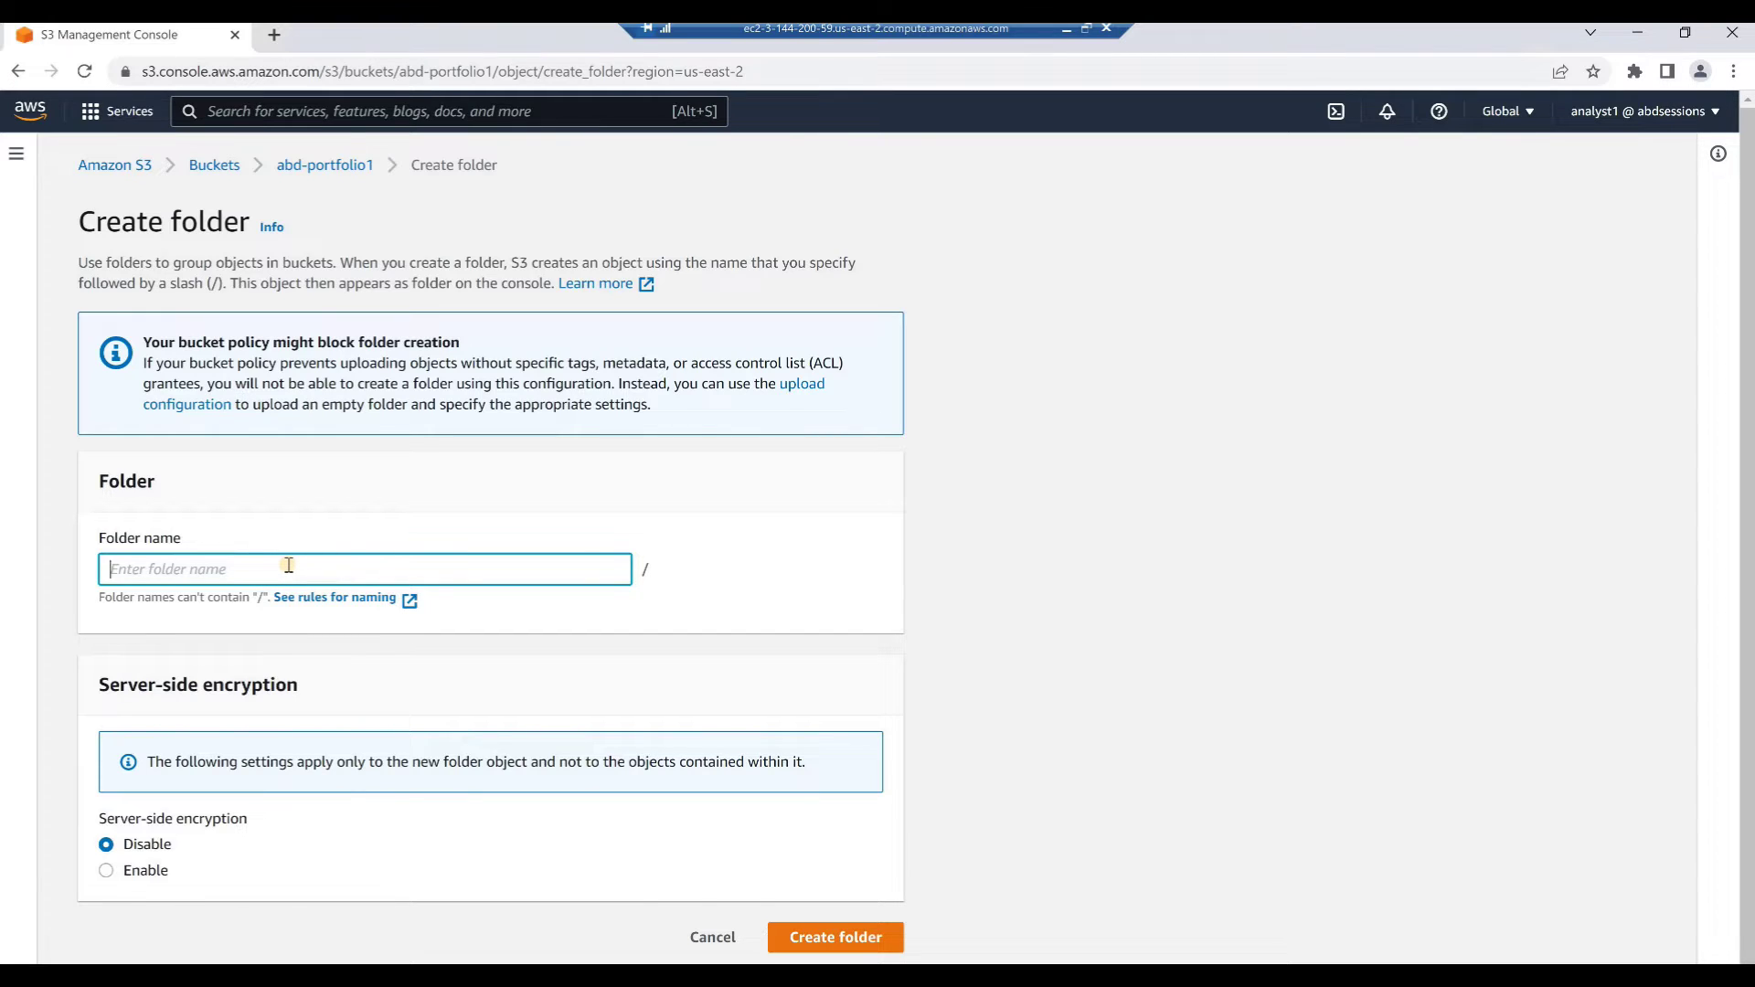
text(project-6)
click(822, 946)
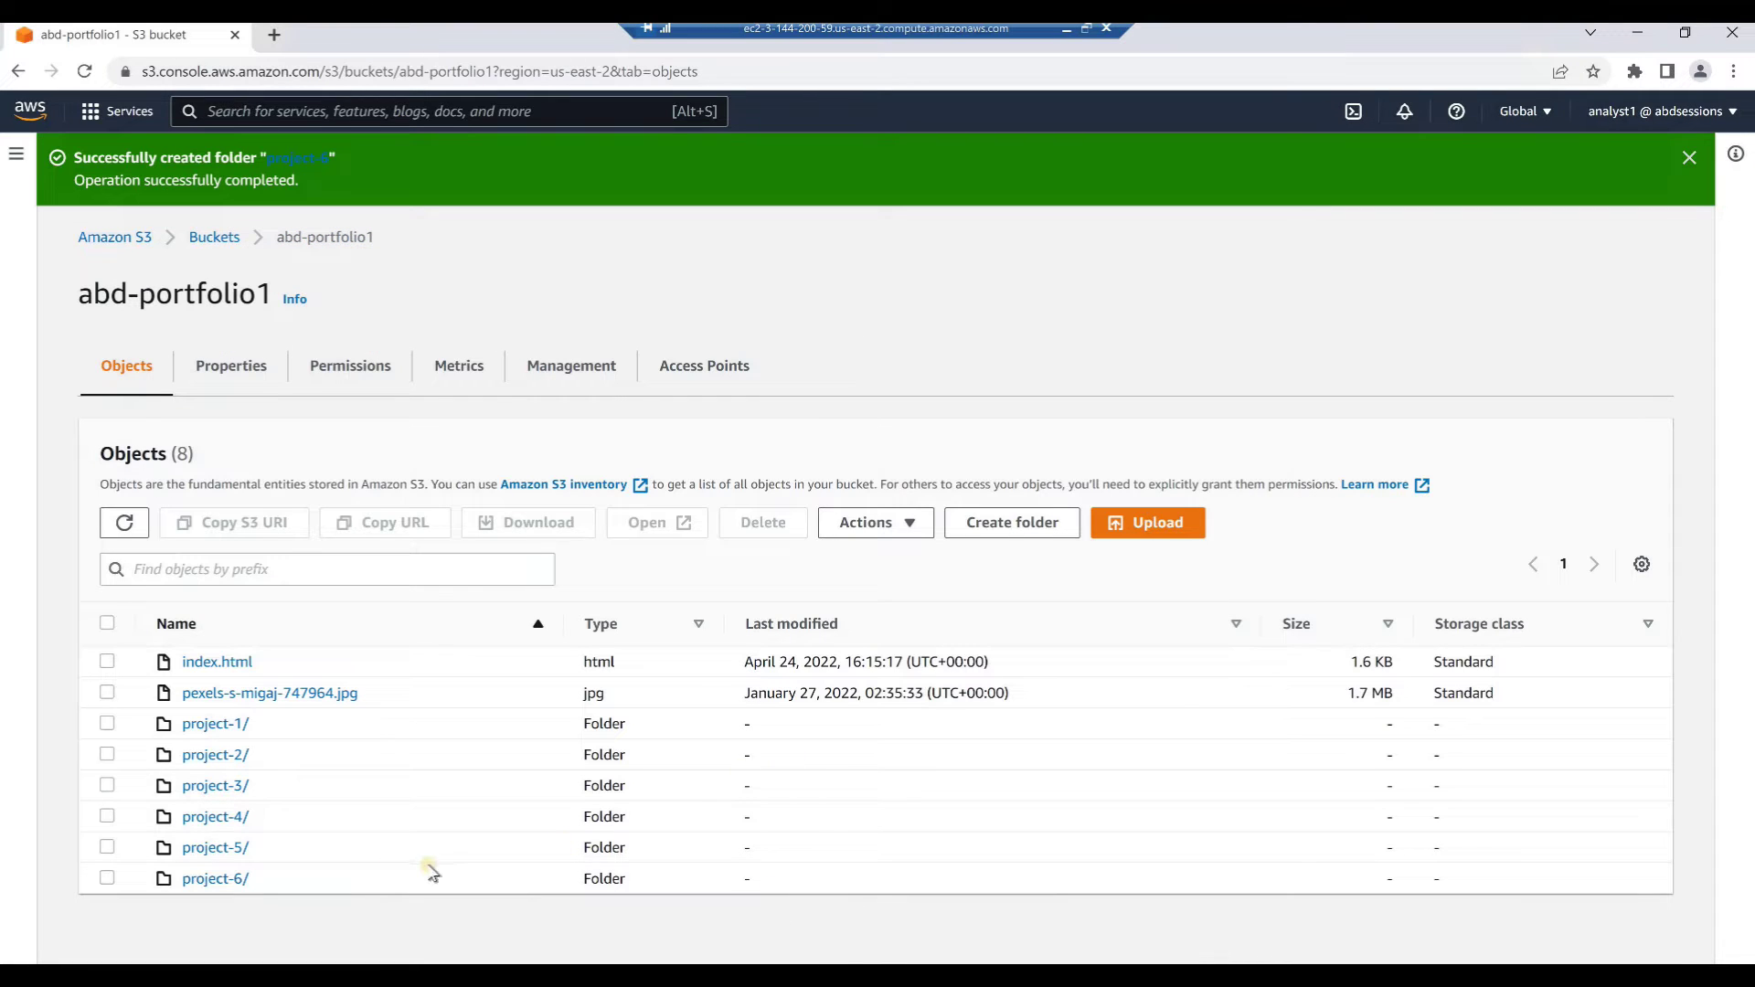
click(232, 880)
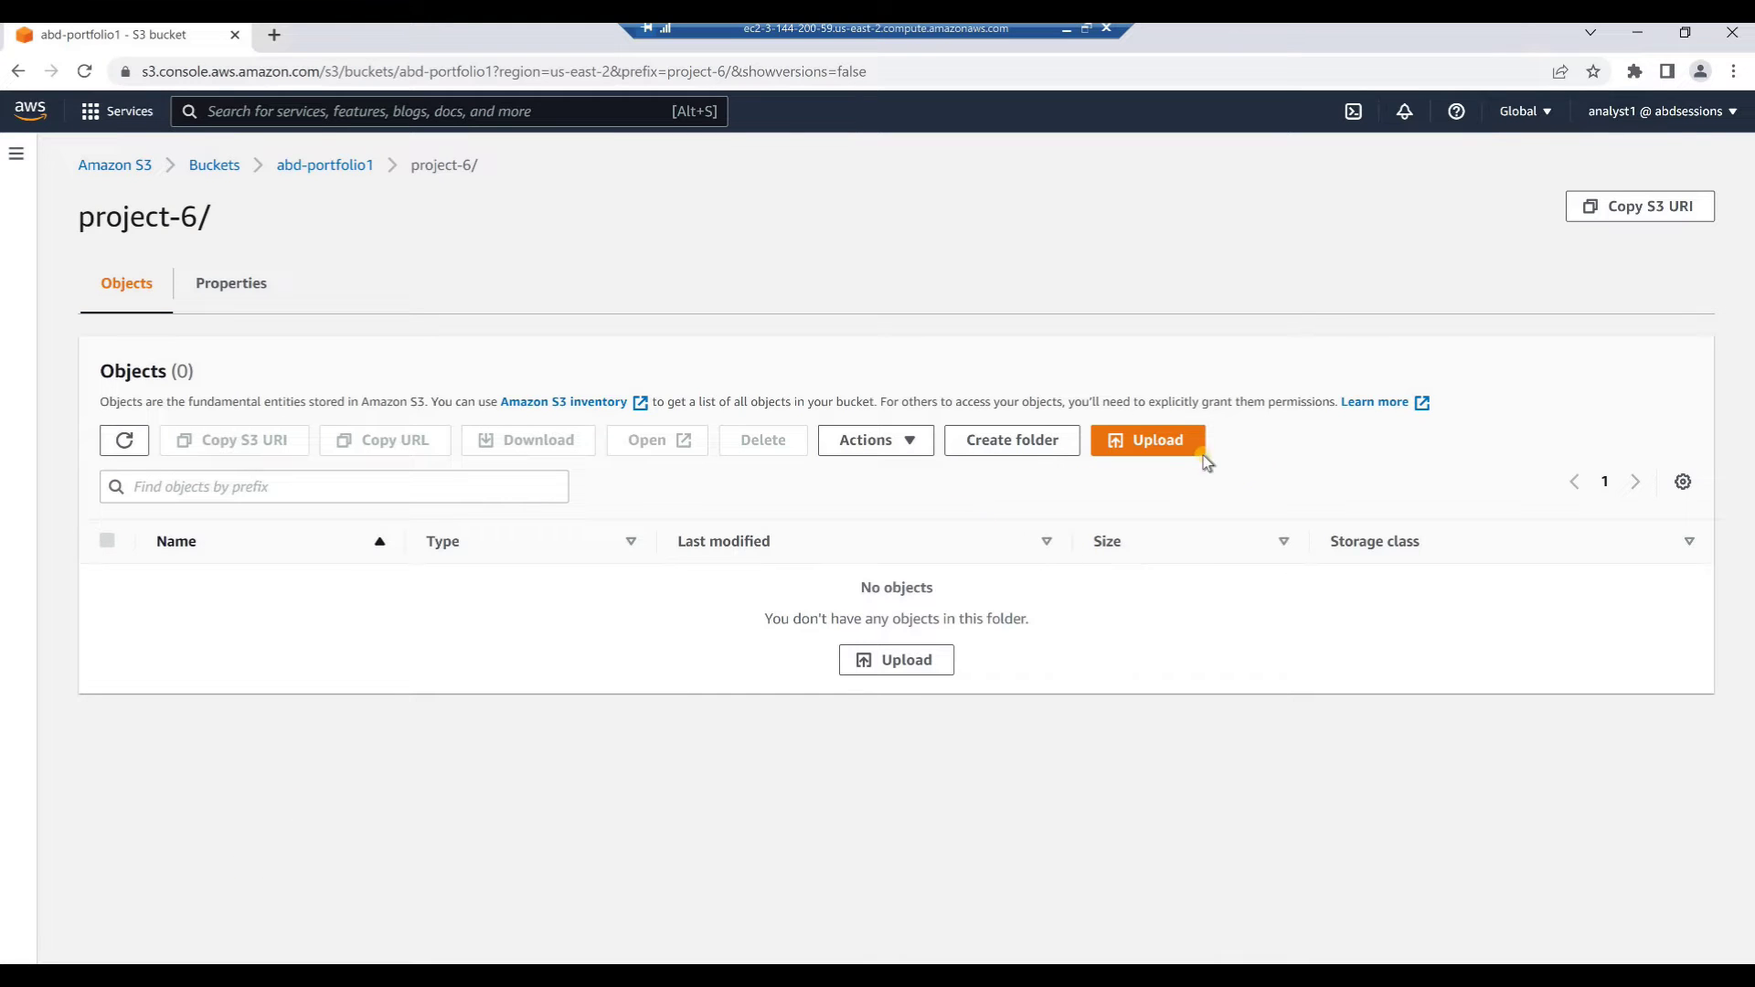
- Start an upload to the bucket's project-6 folder and open the local abd-portfolio1\project-6 folder in File Explorer beside it
click(1158, 443)
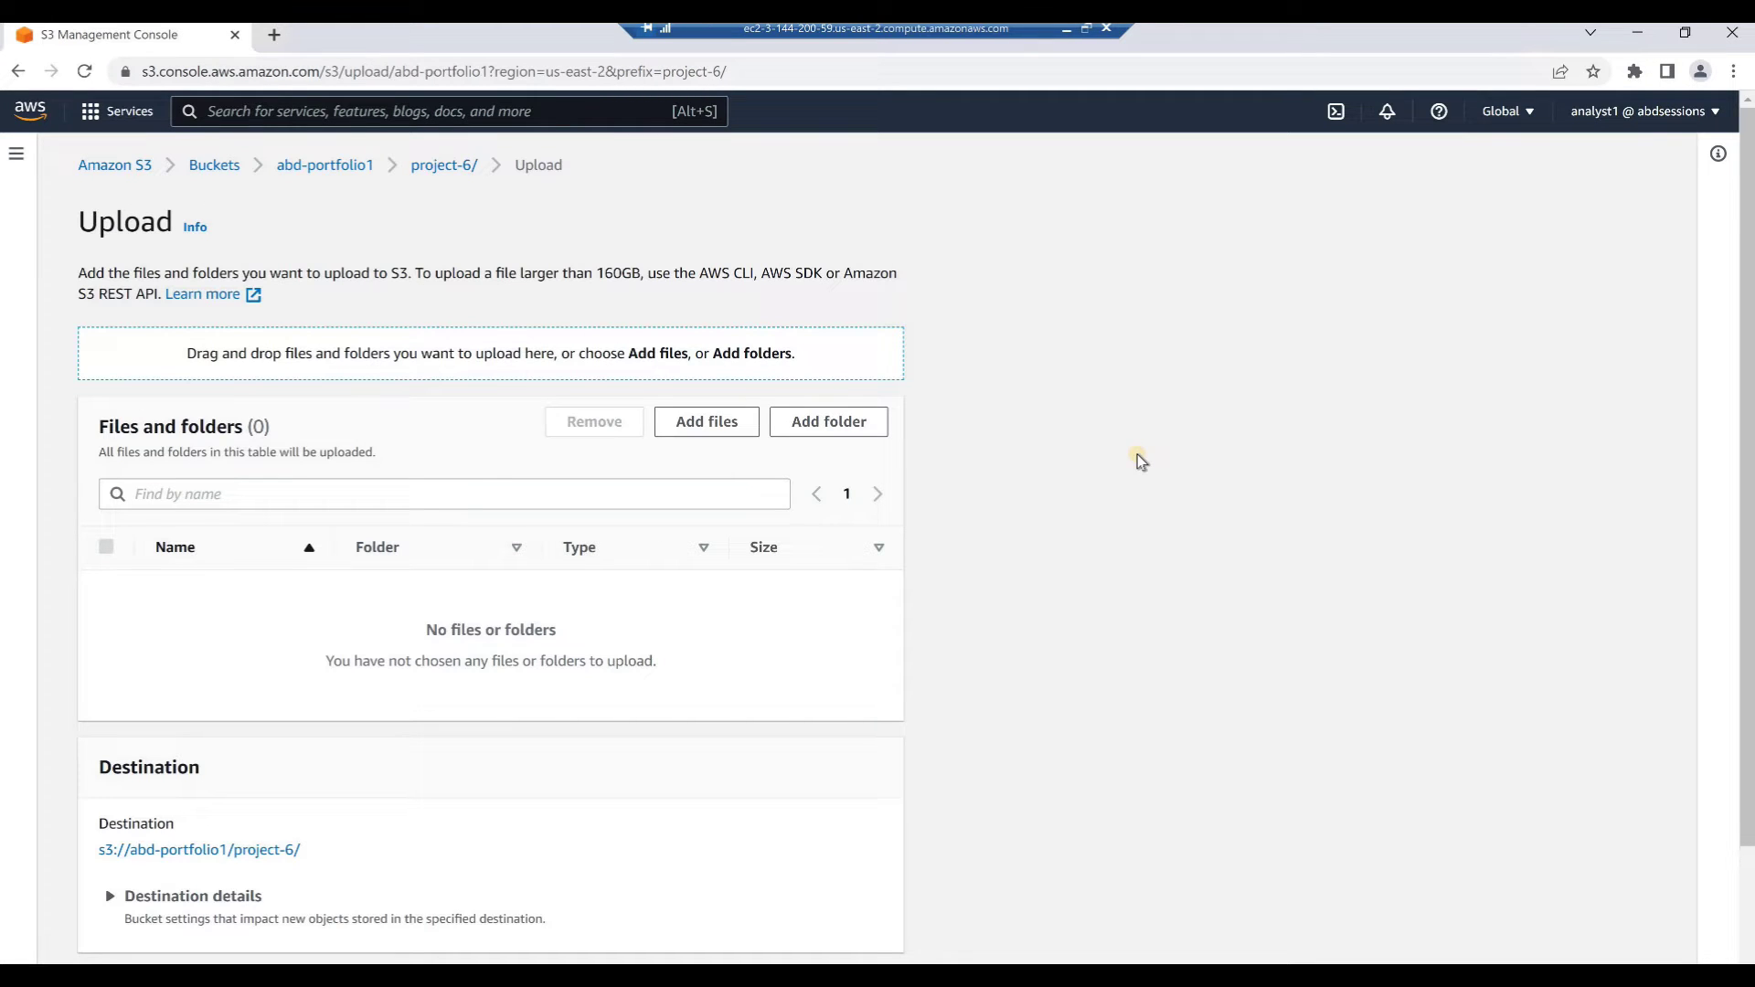
key(alt+Tab)
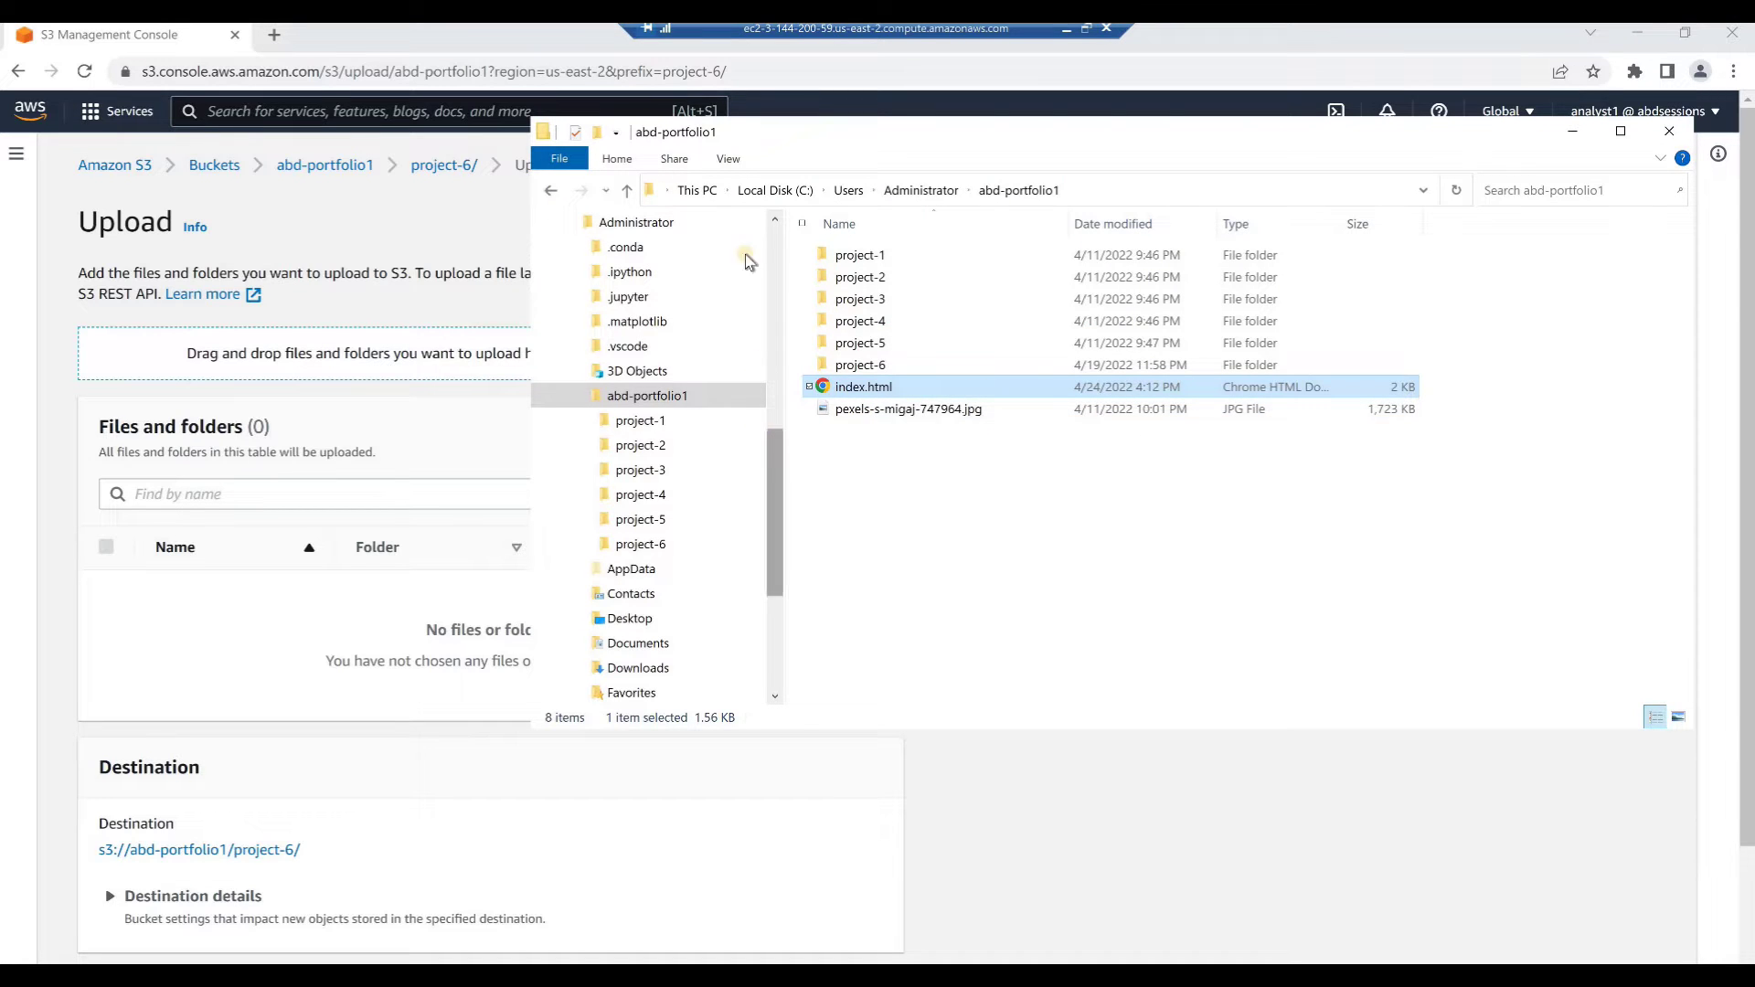
click(833, 194)
click(909, 189)
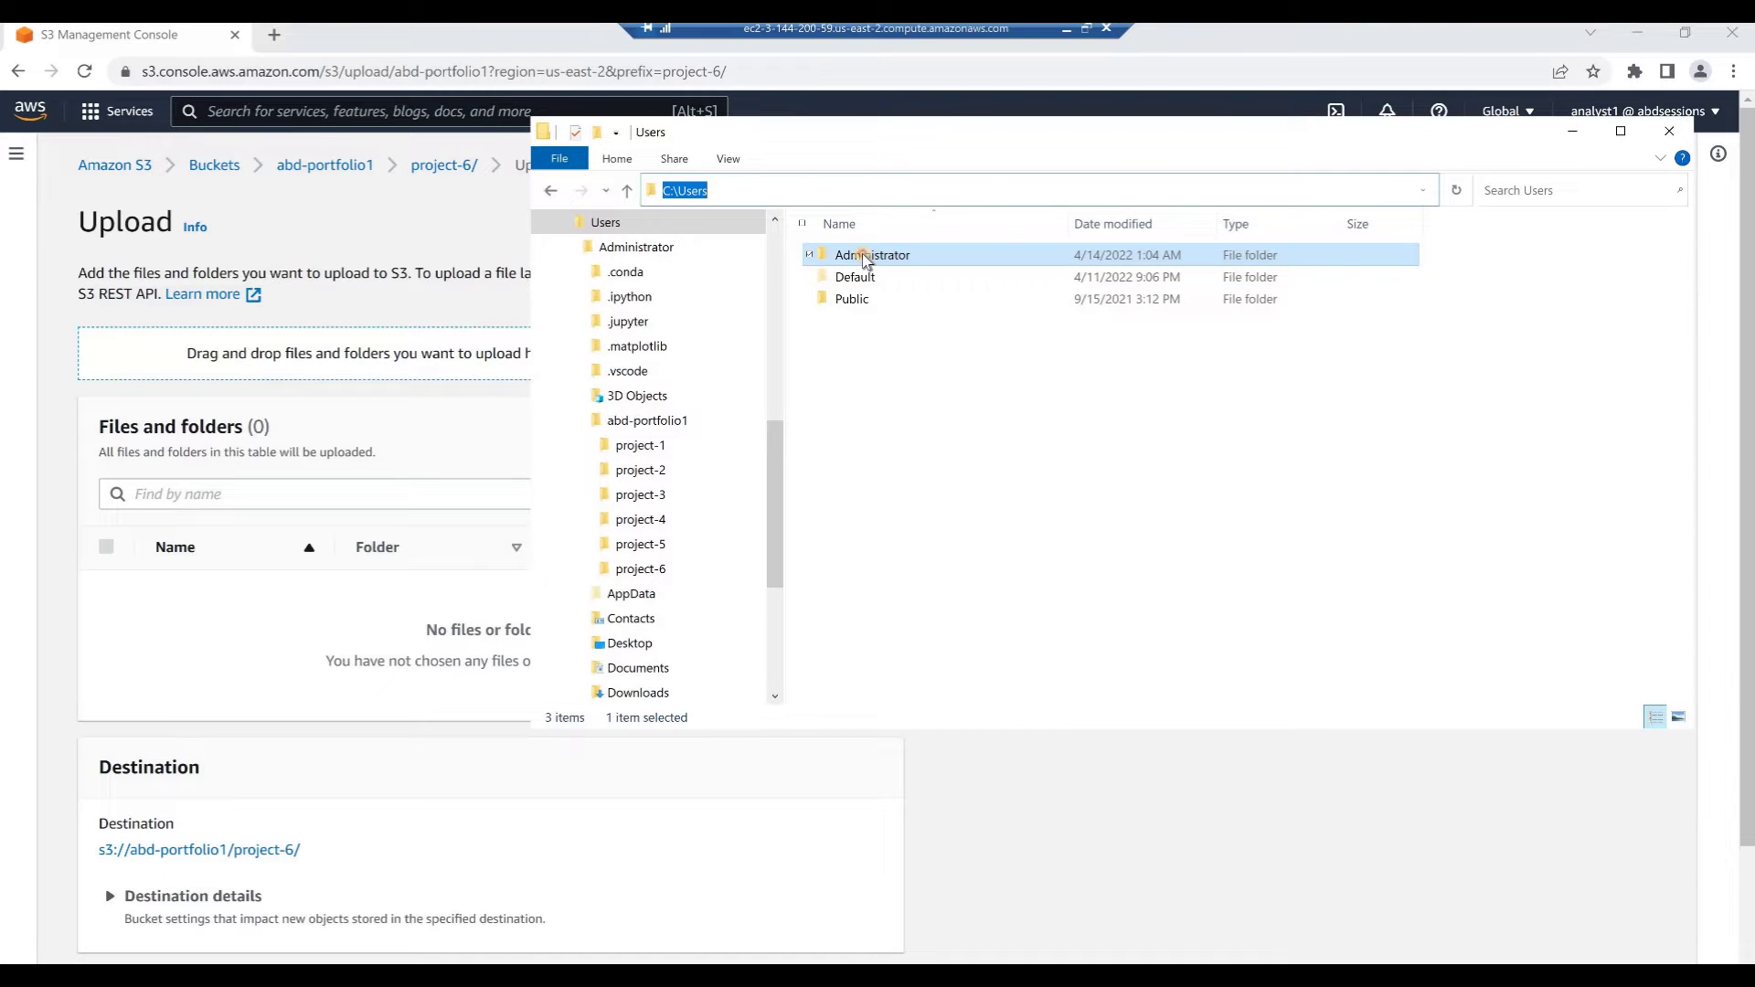
double_click(864, 259)
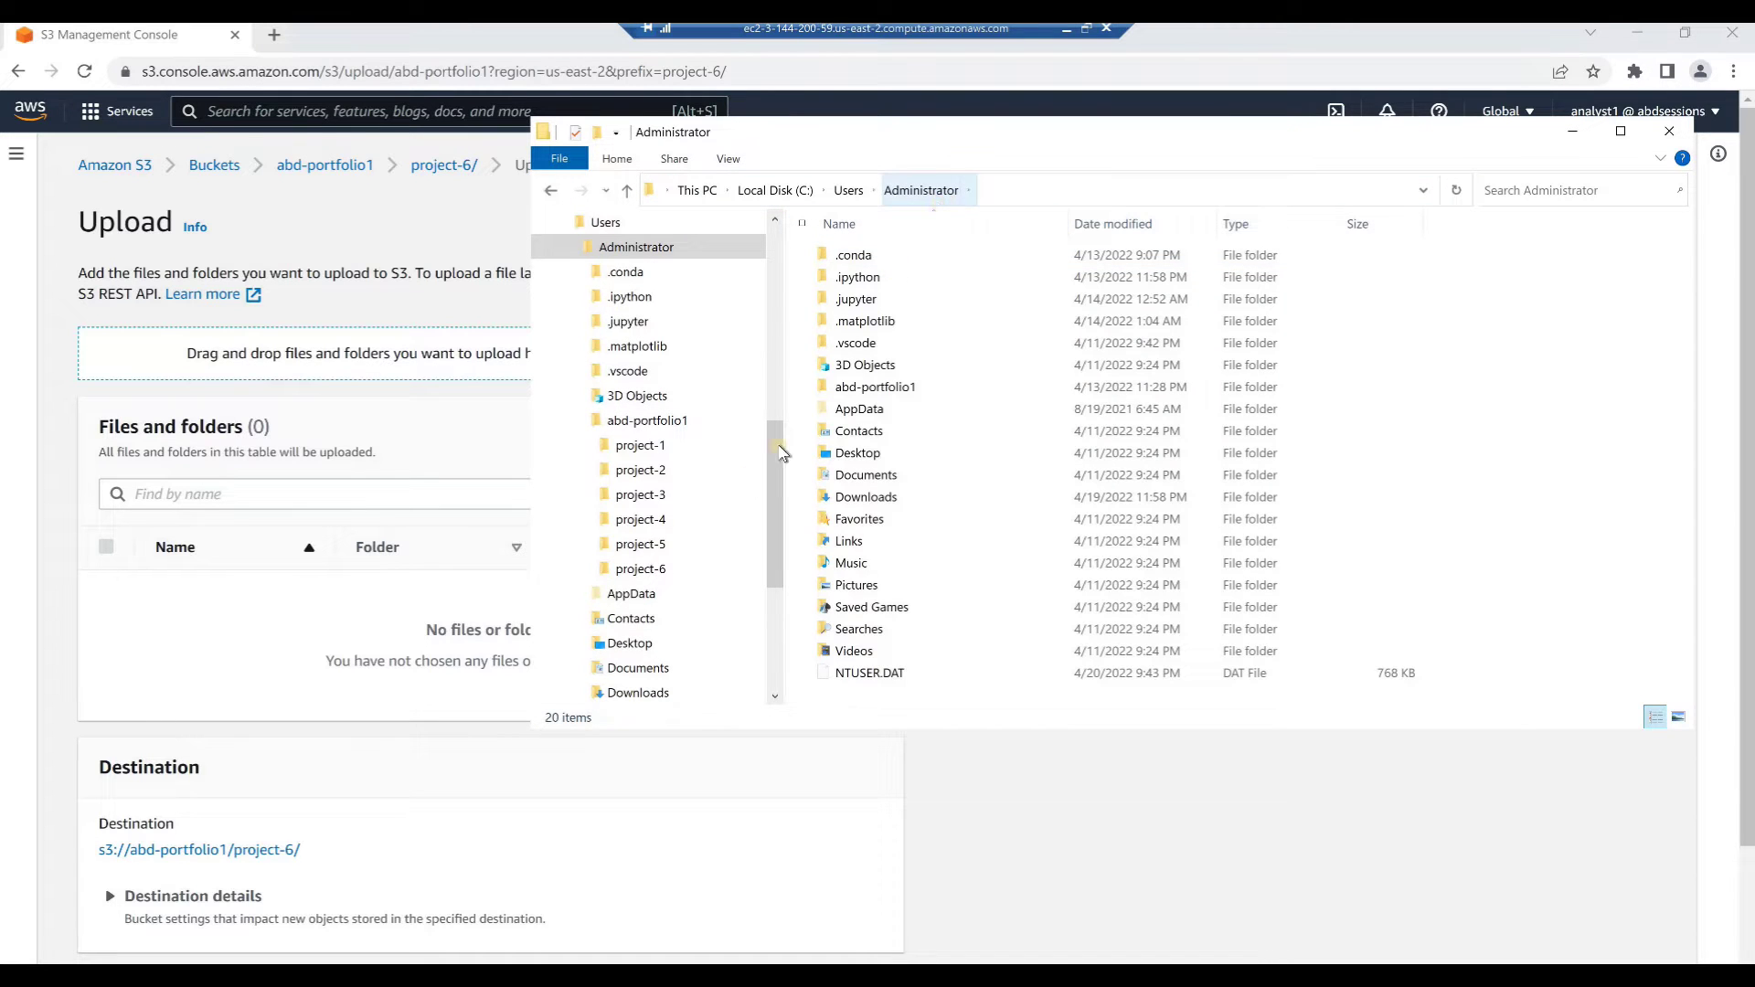
click(650, 421)
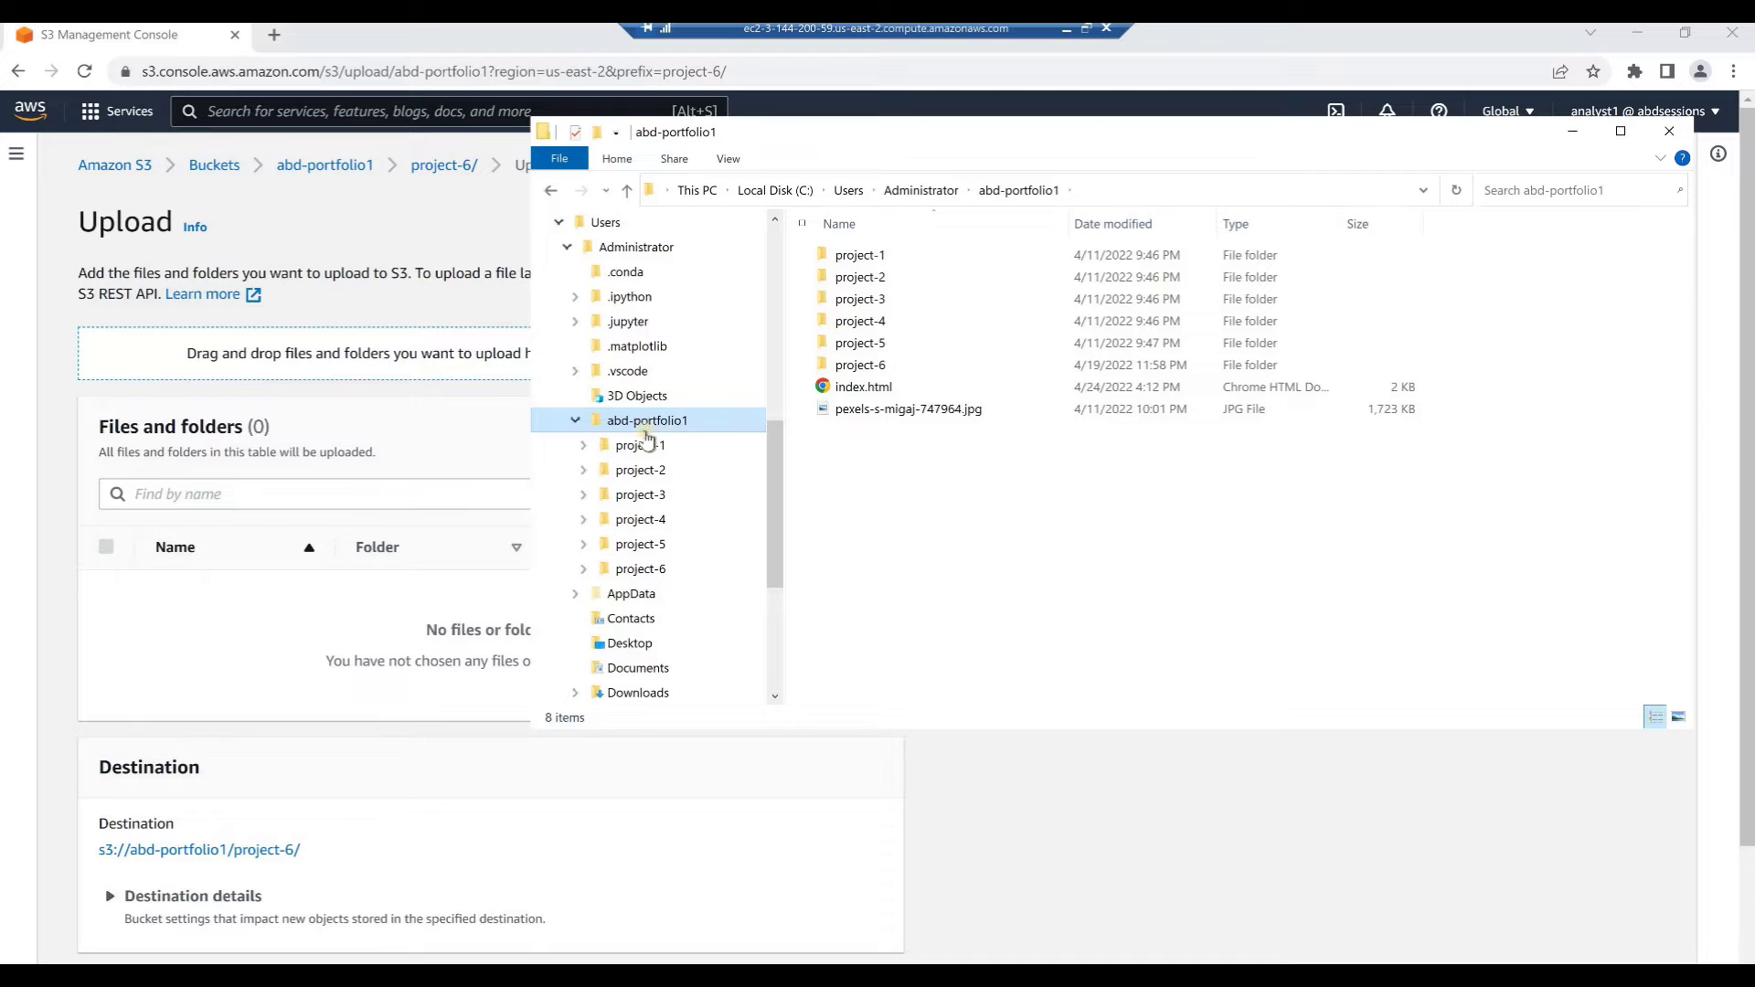
click(645, 569)
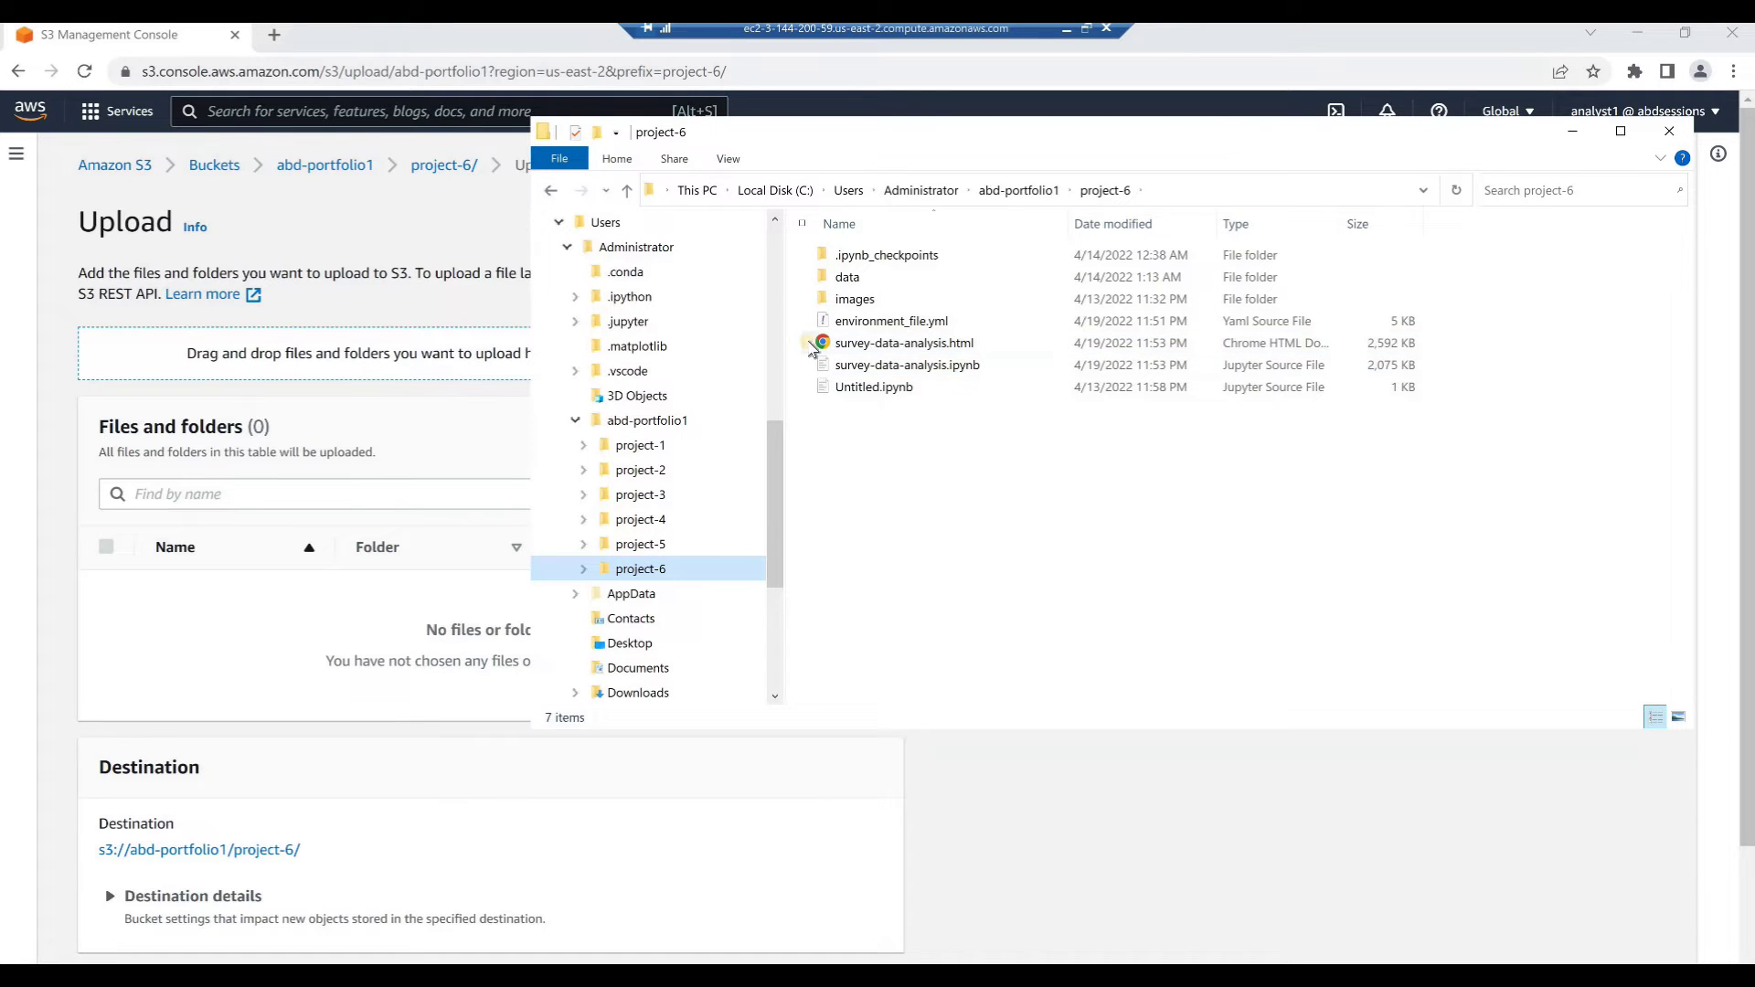
- Upload environment_file.yml, survey-data-analysis.html and survey-data-analysis.ipynb from the local folder to s3://abd-portfolio1/project-6/ and close the upload status
click(810, 345)
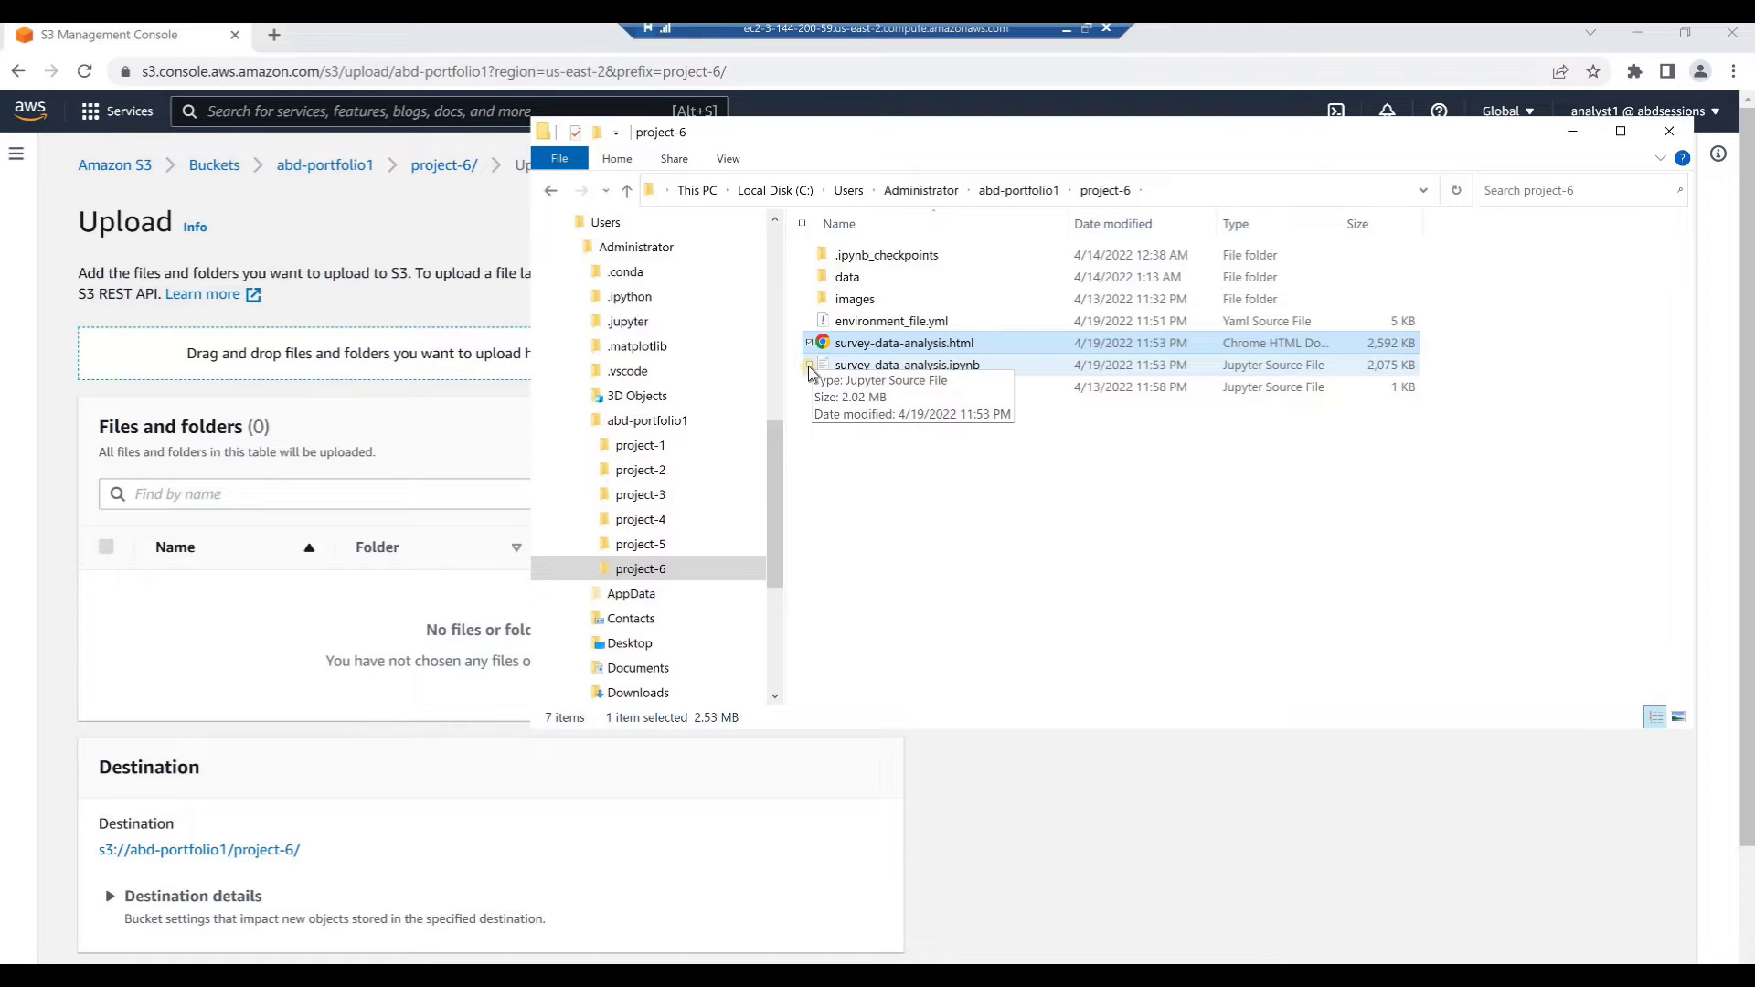
click(809, 366)
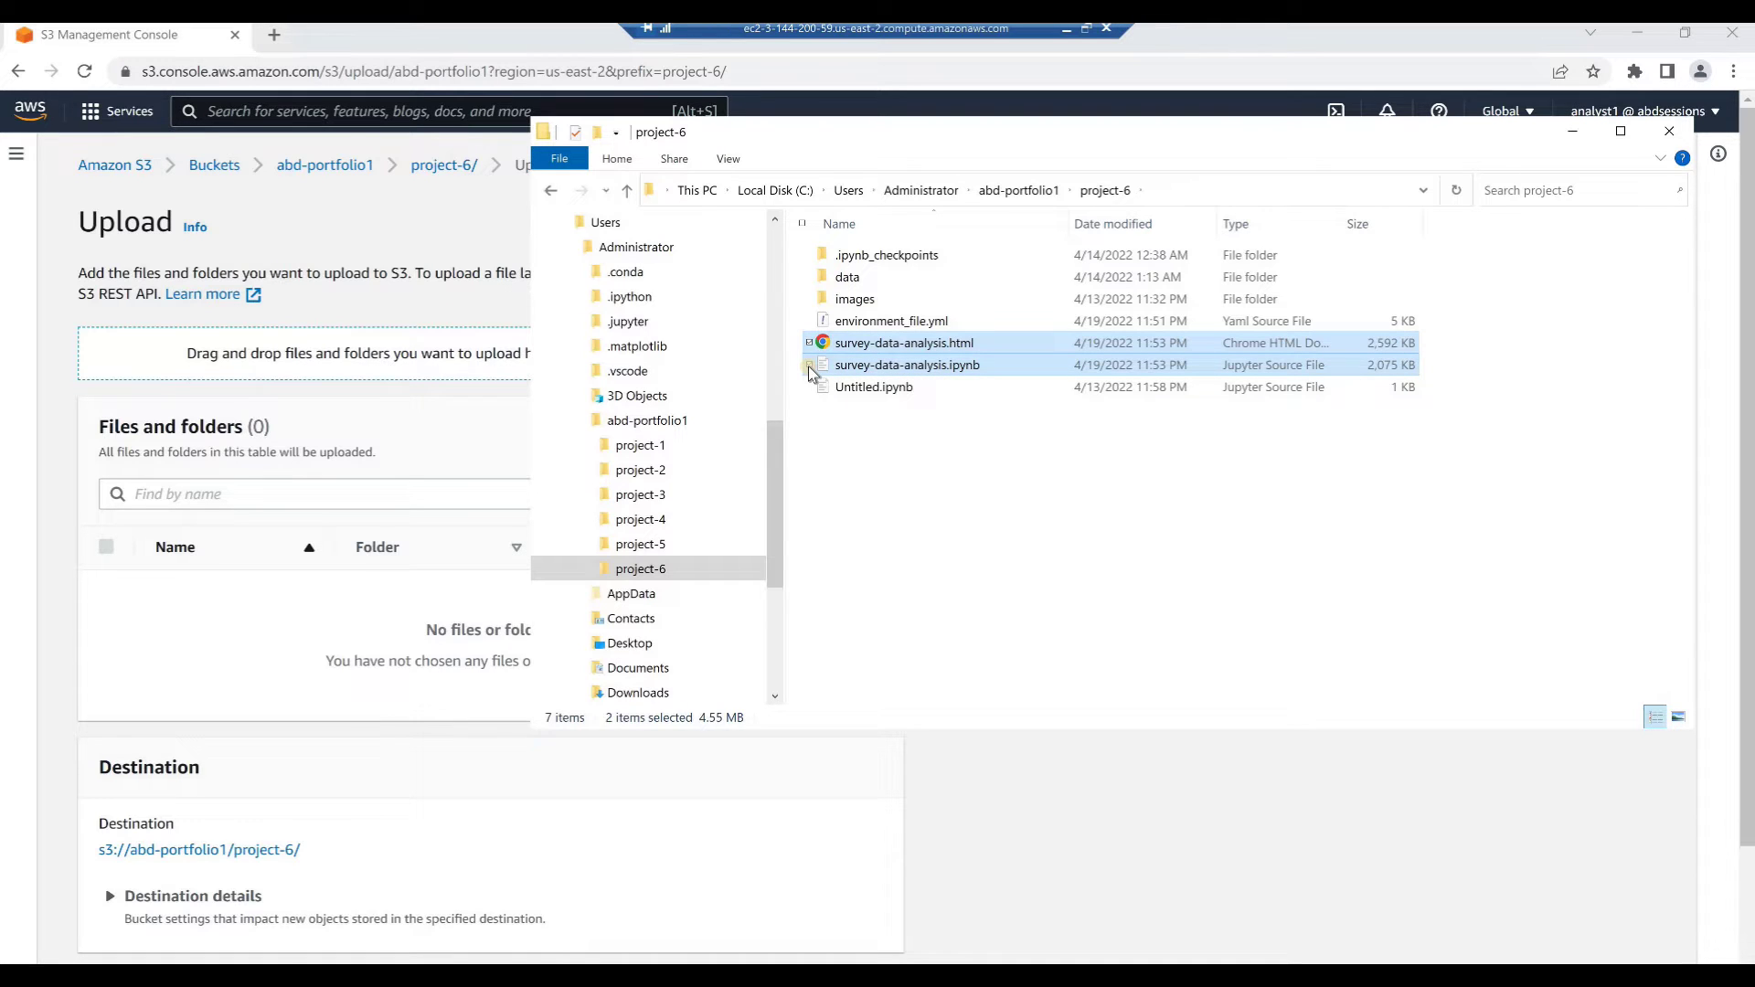
click(810, 322)
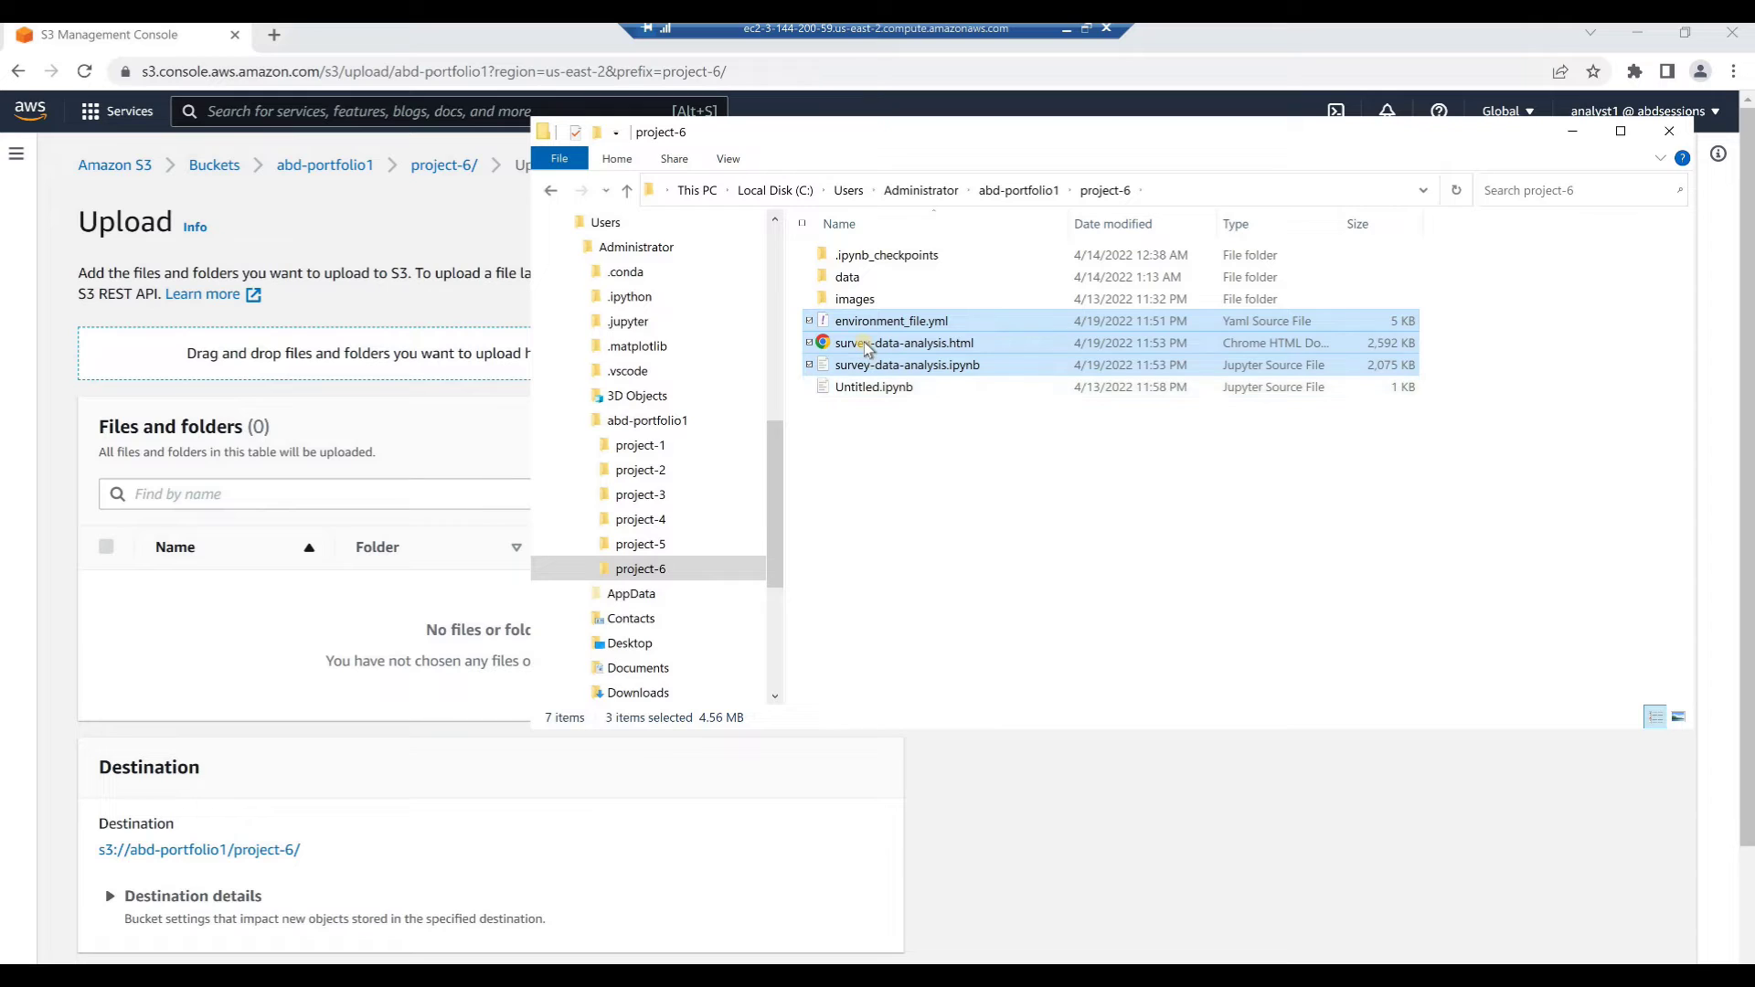
drag(864, 345, 353, 482)
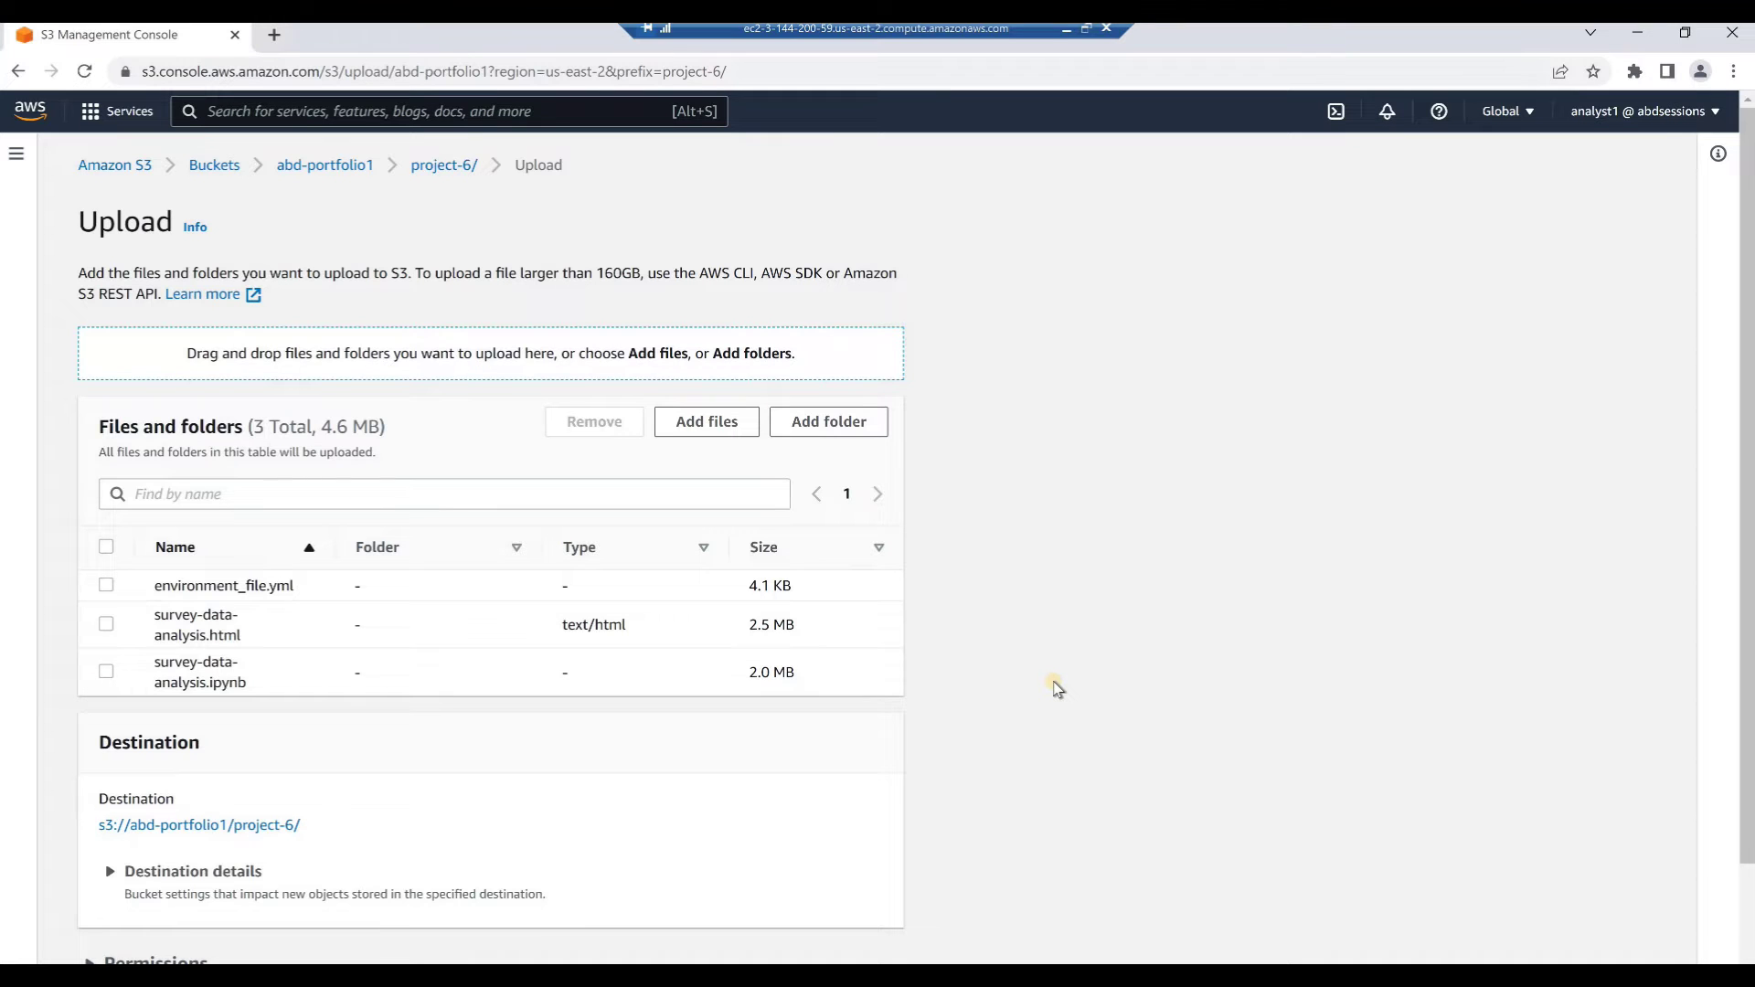
scroll(1057, 688, down, 2)
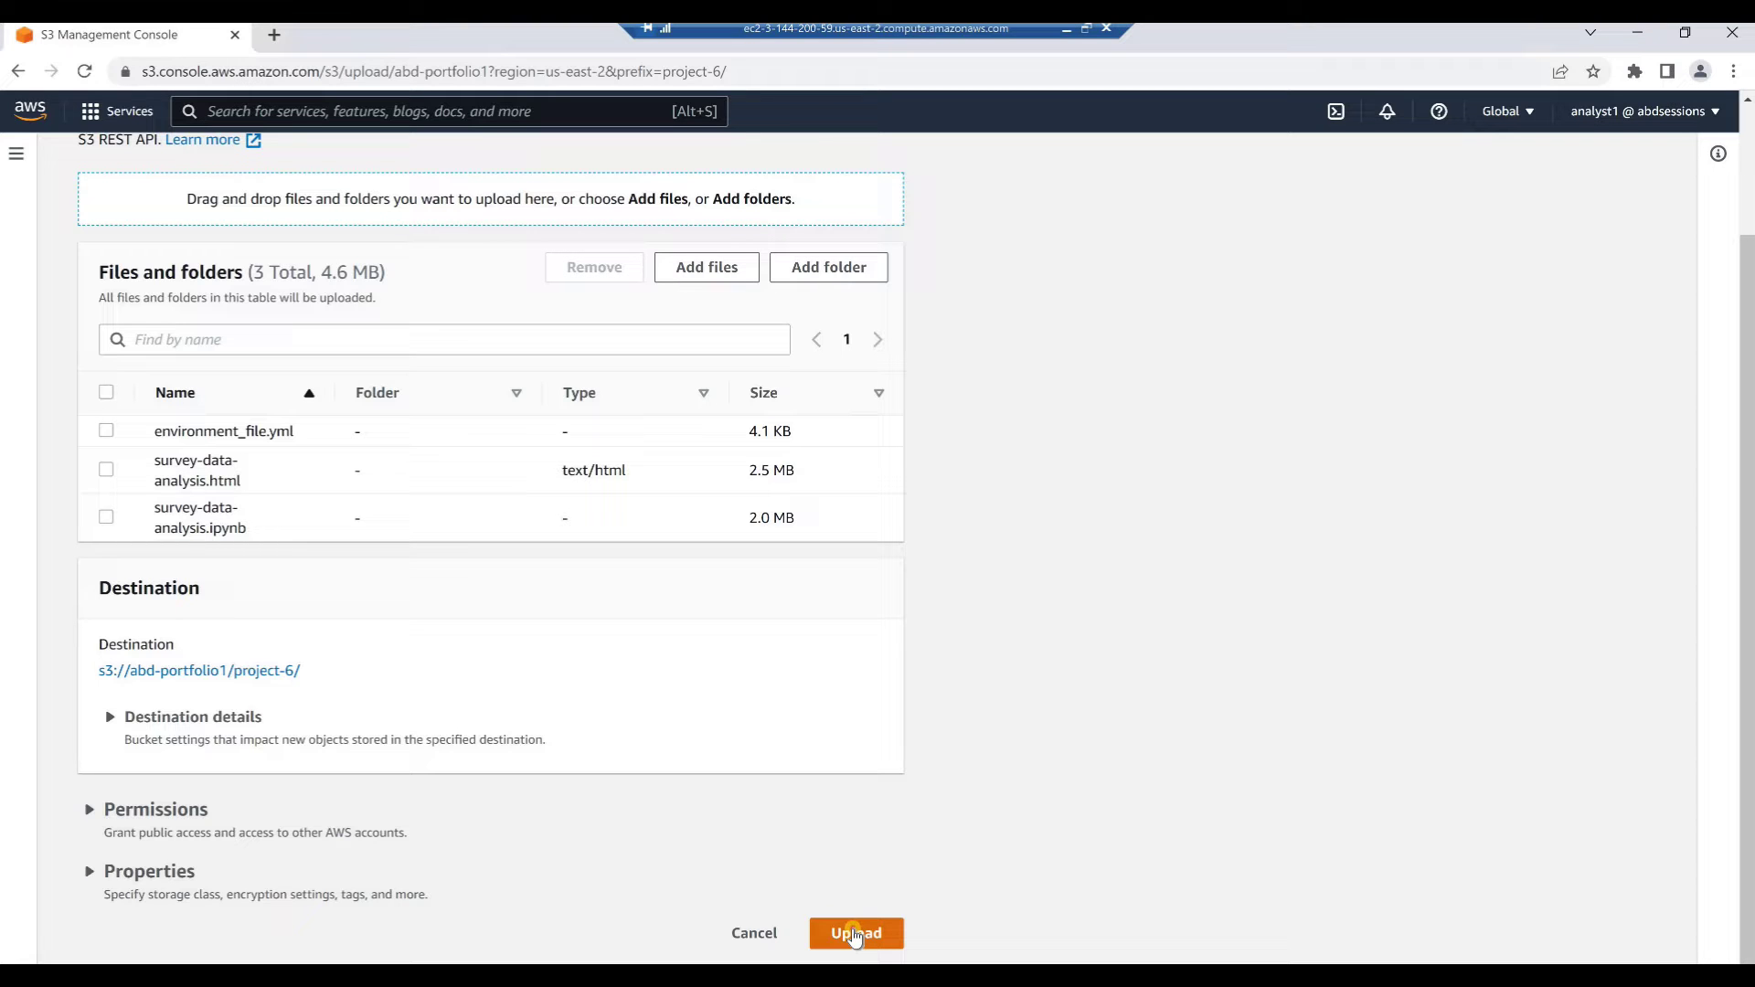
click(854, 934)
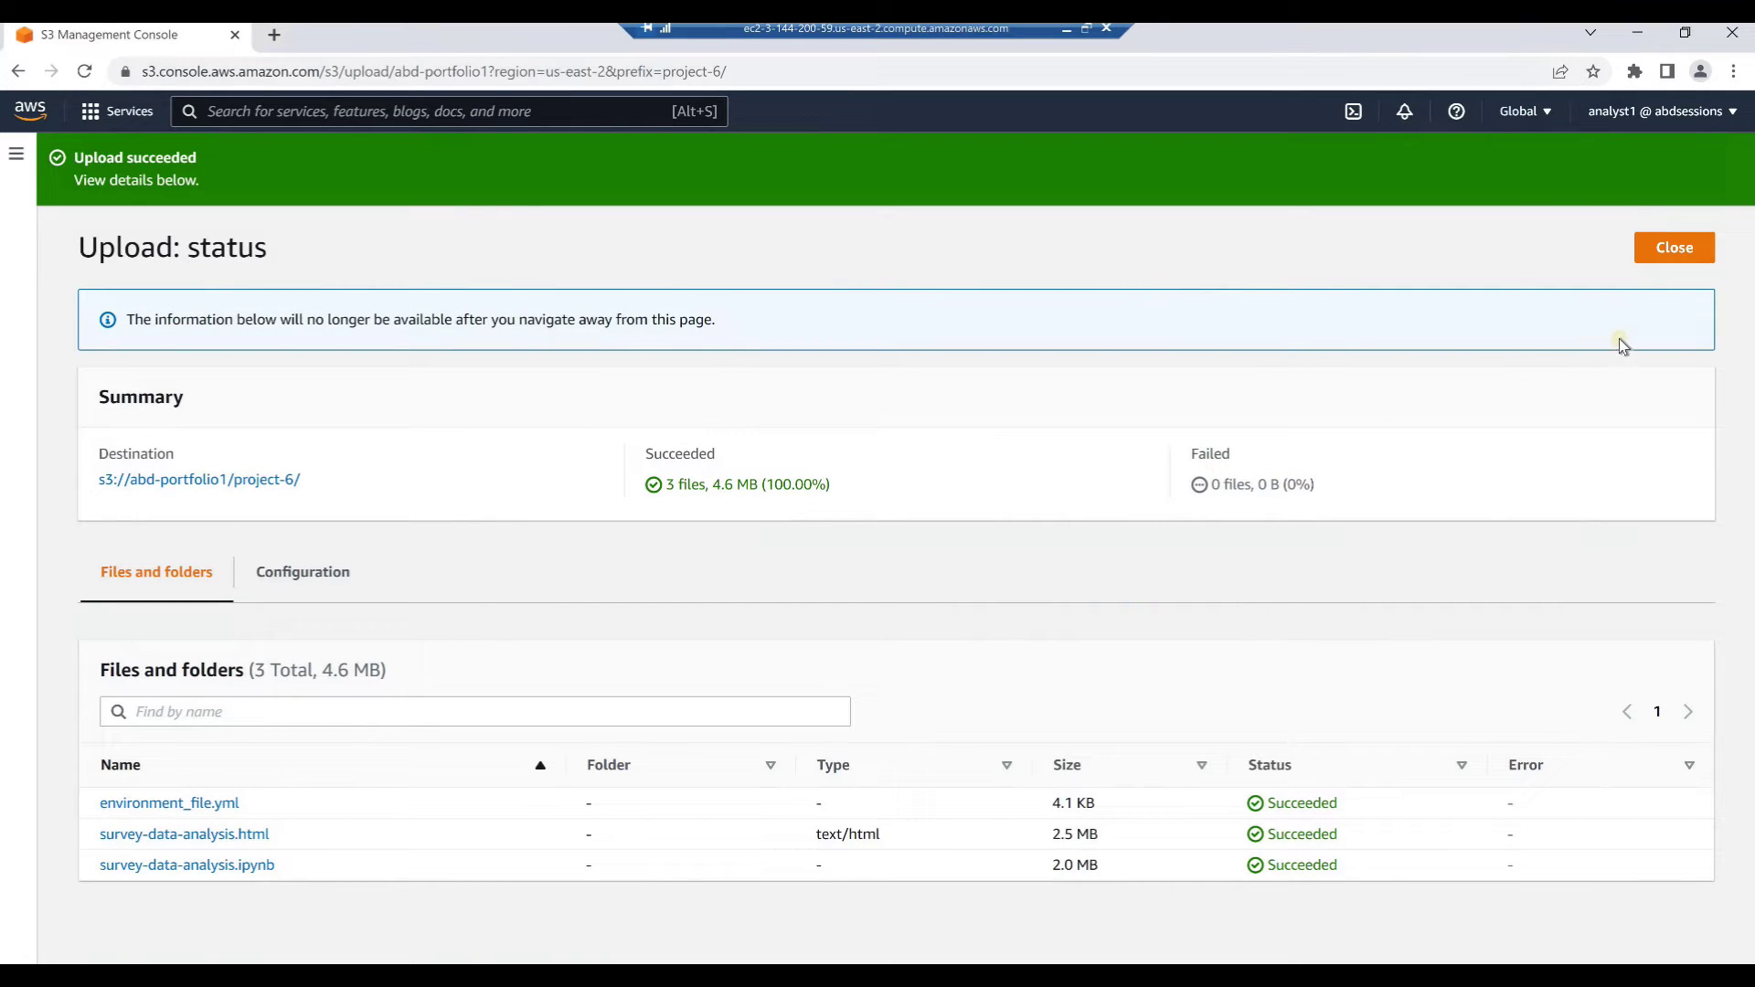
click(1659, 264)
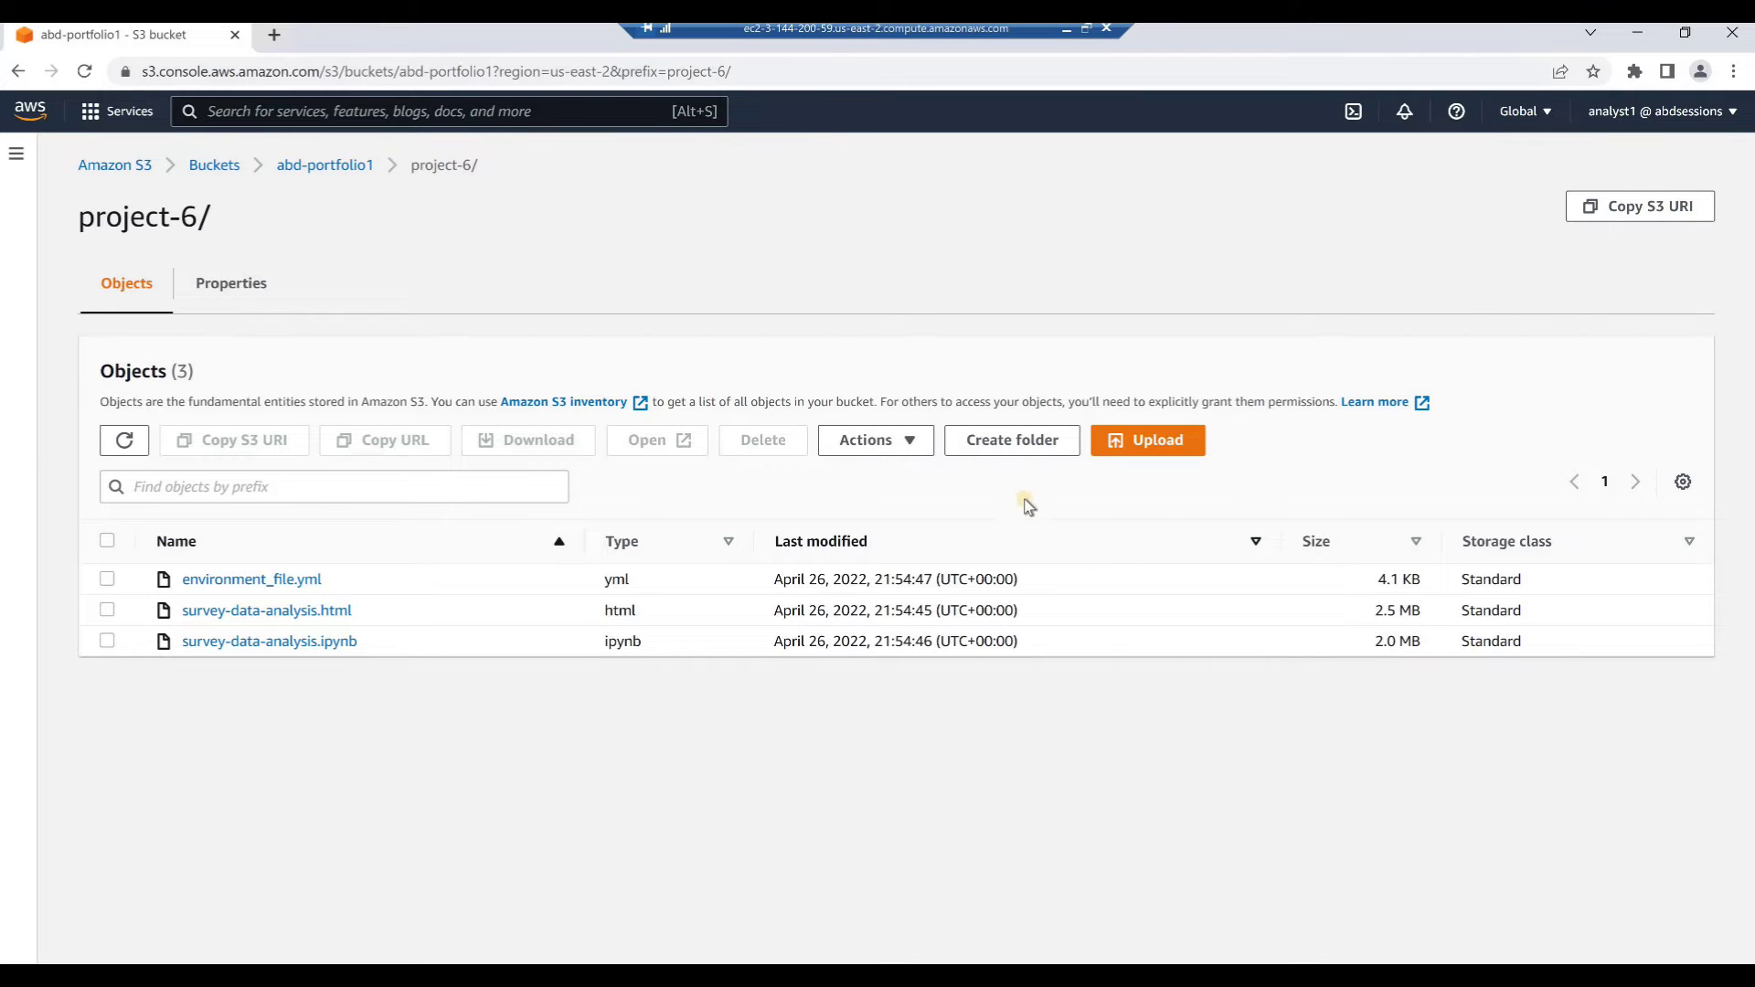
- Create a folder named images inside the bucket's project-6 folder and open it
click(984, 446)
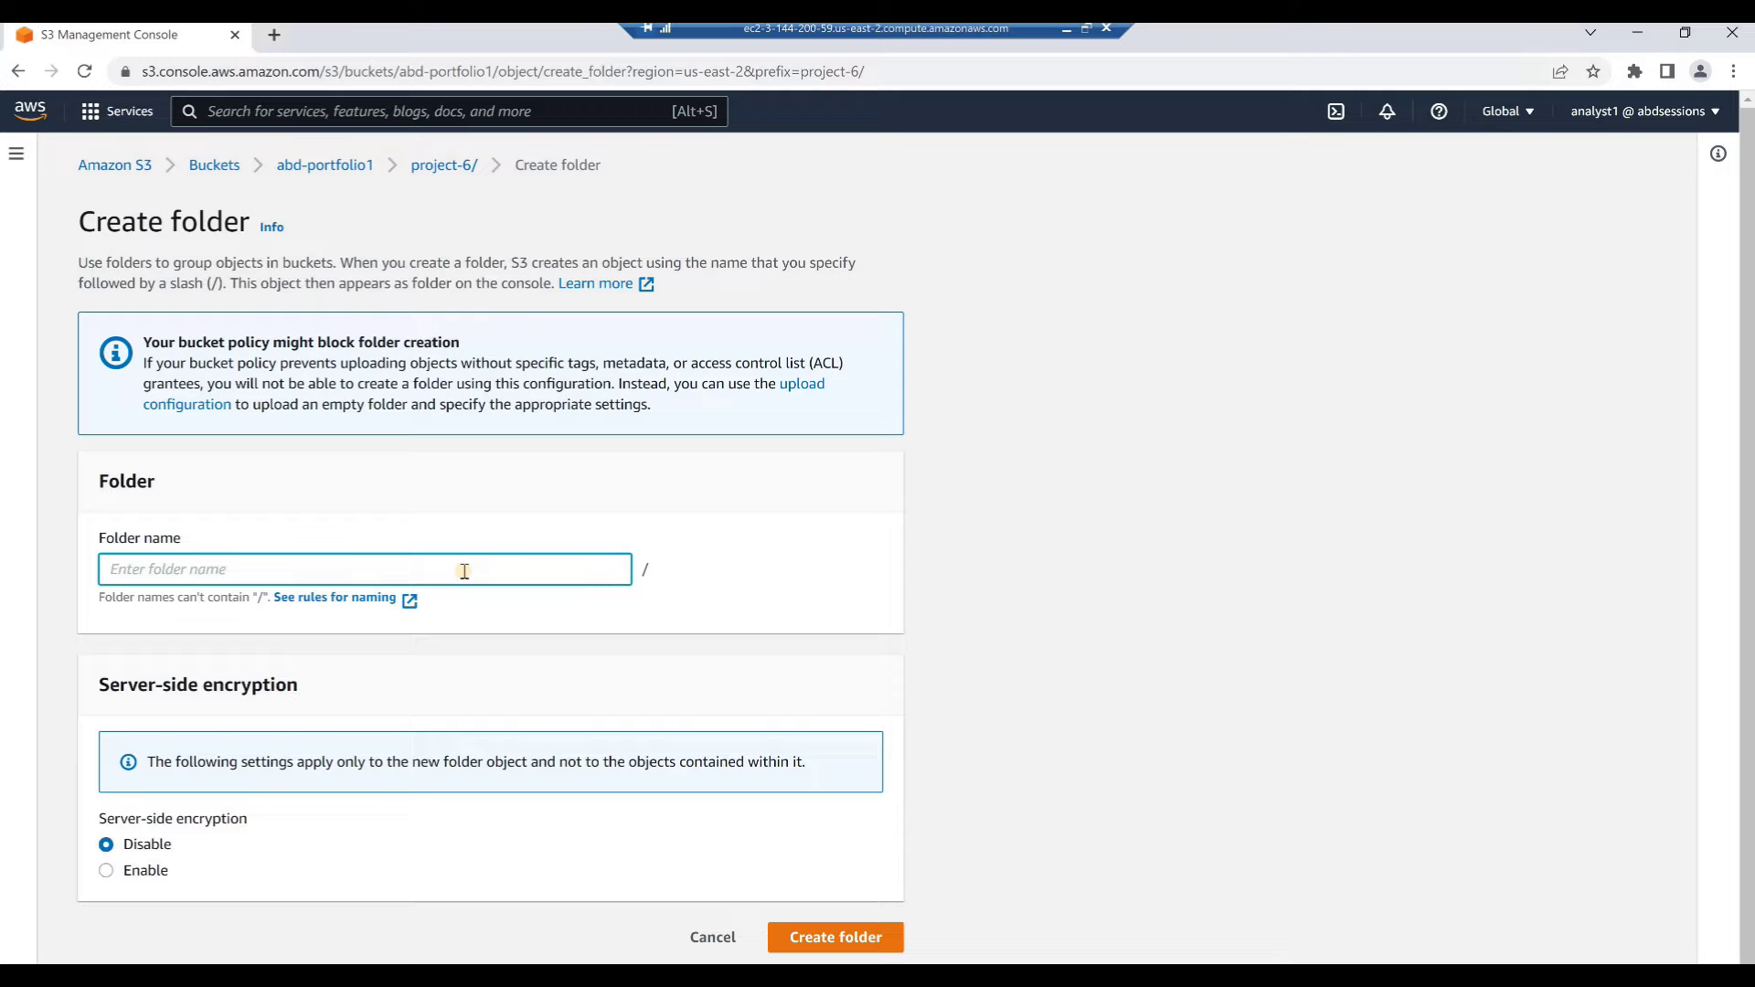
text(images)
click(800, 938)
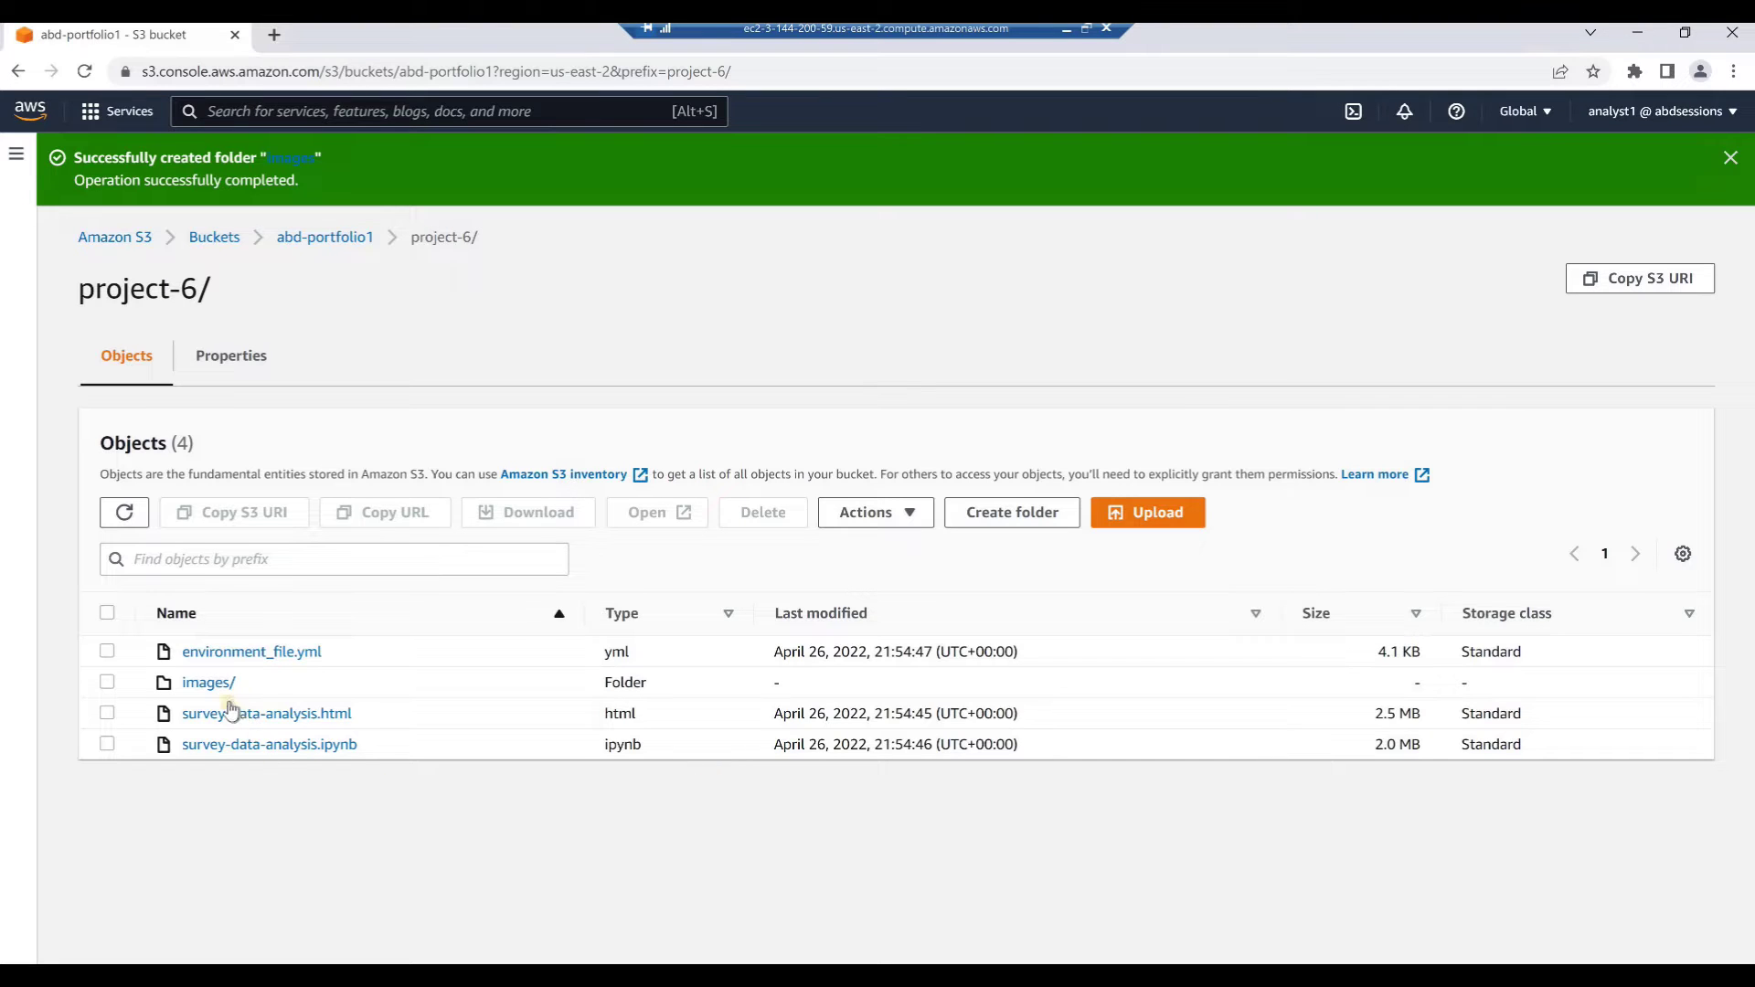
click(216, 684)
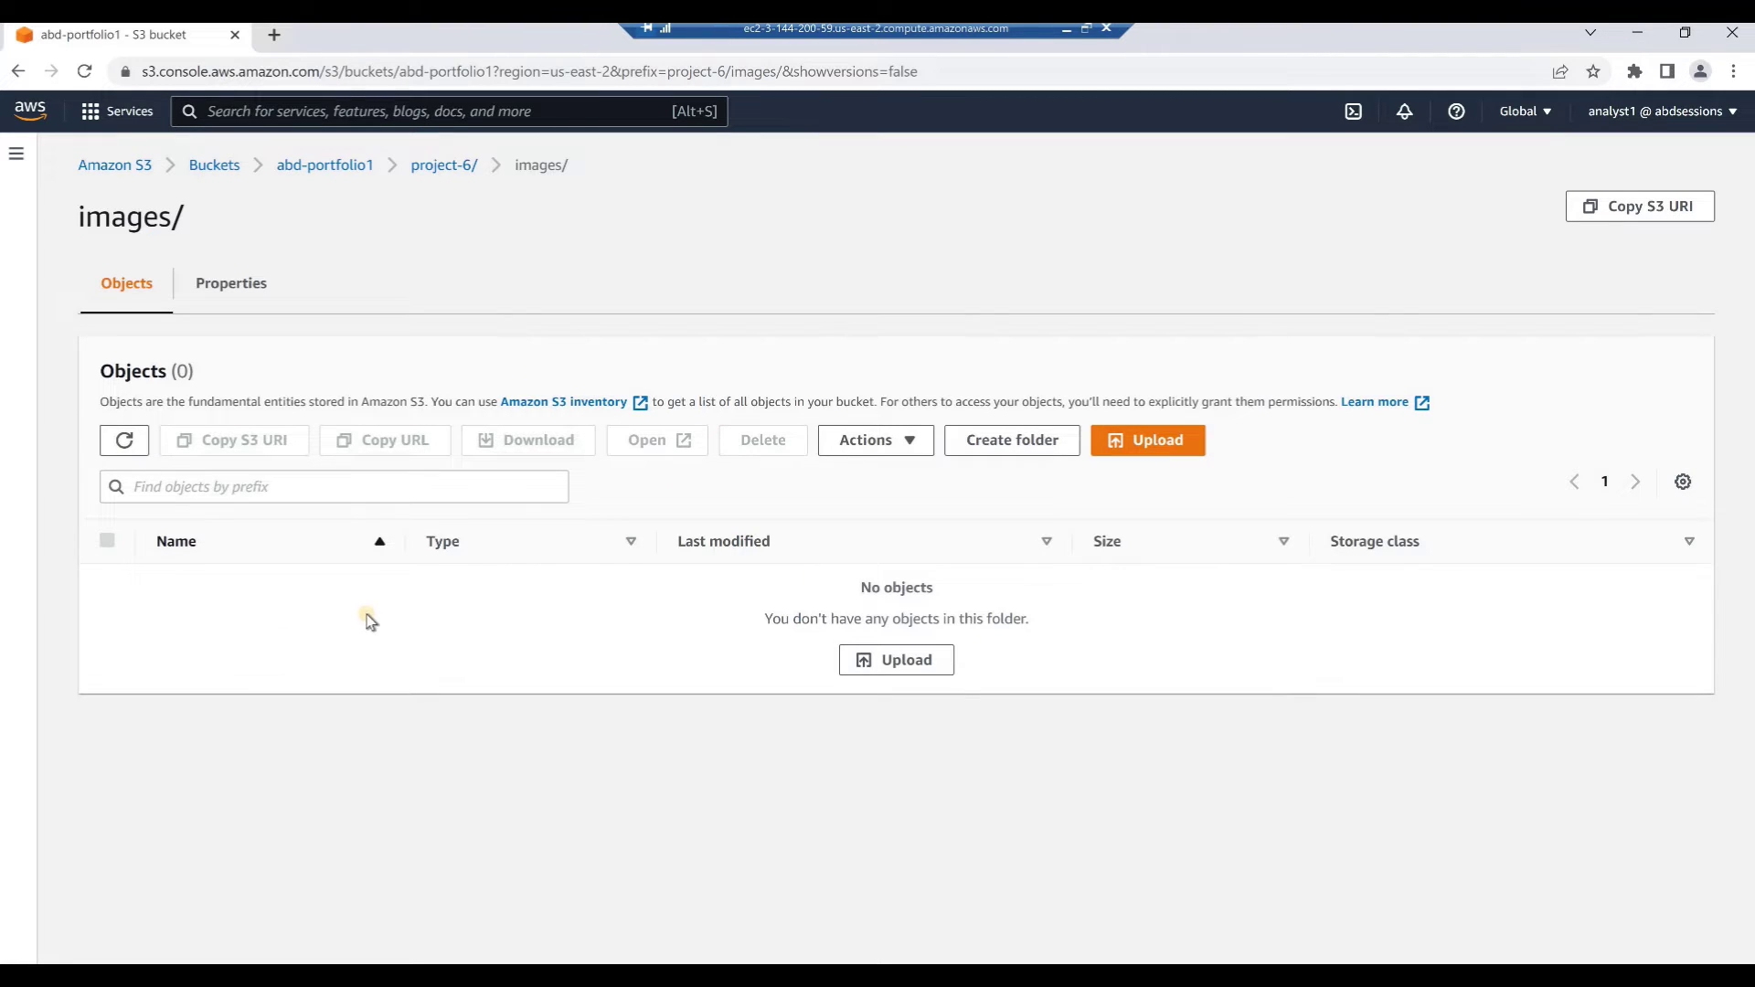
- Upload sda-title.jpg and setup-video.jpg from the local project-6\images folder to s3://abd-portfolio1/project-6/images/ and close the upload status
click(1150, 440)
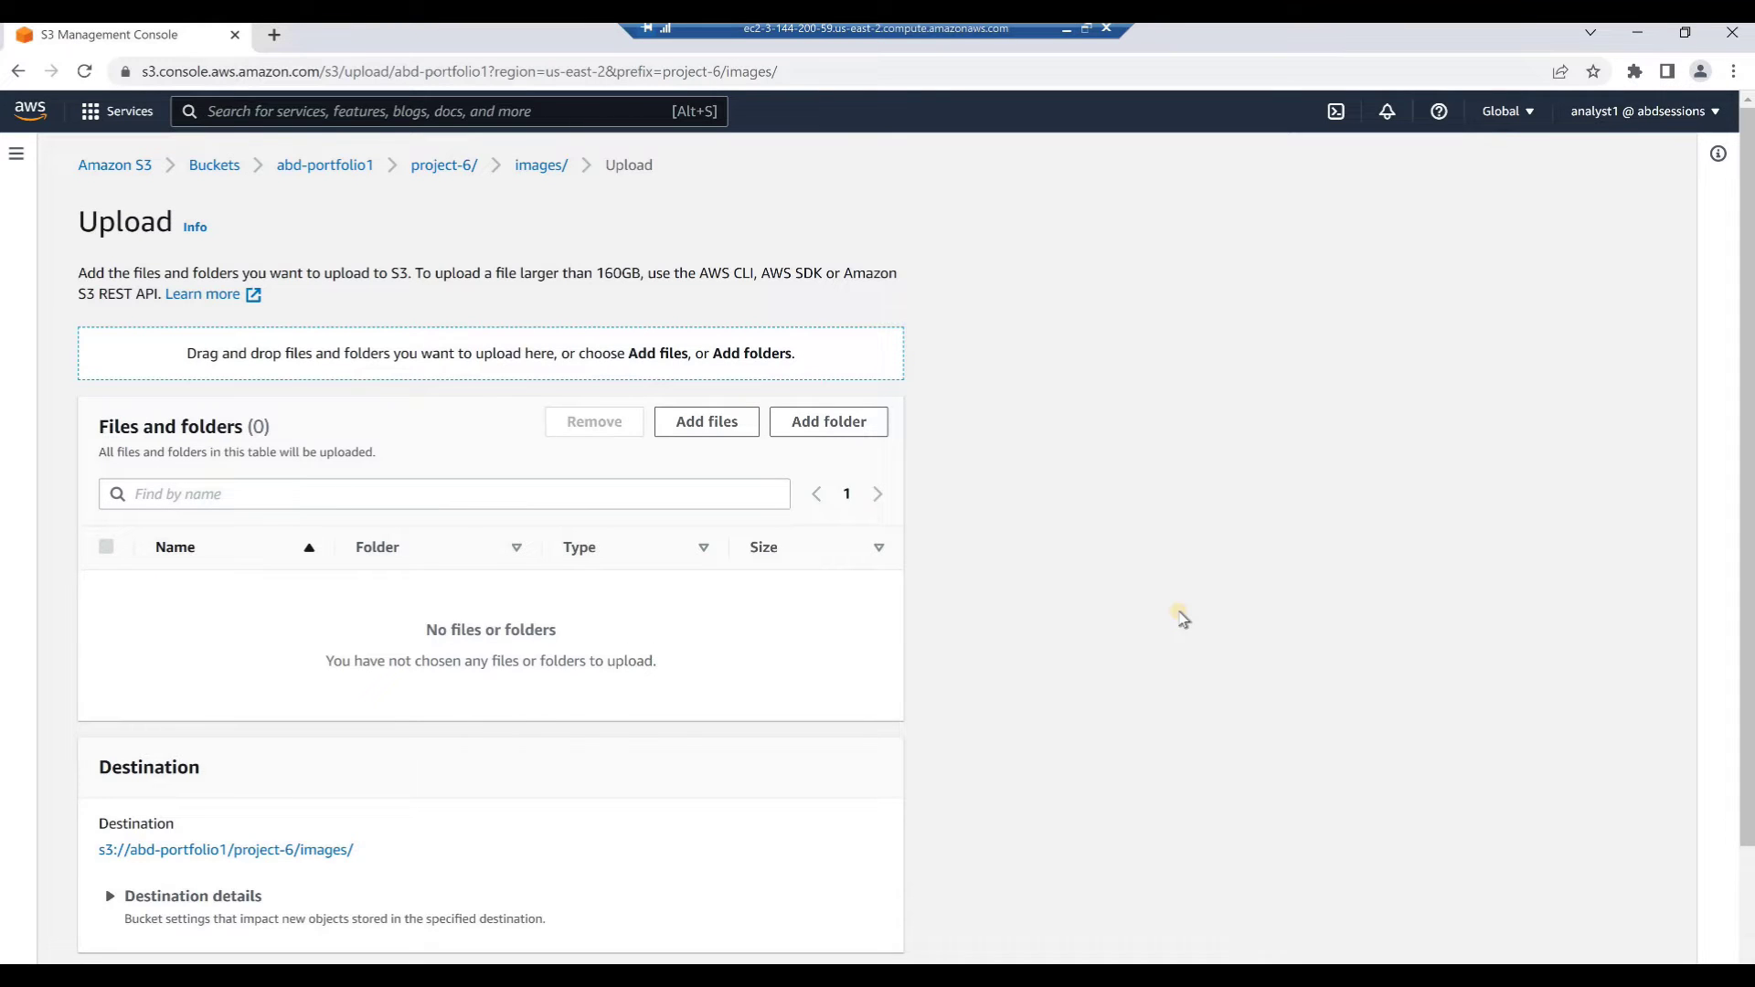
key(alt+Tab)
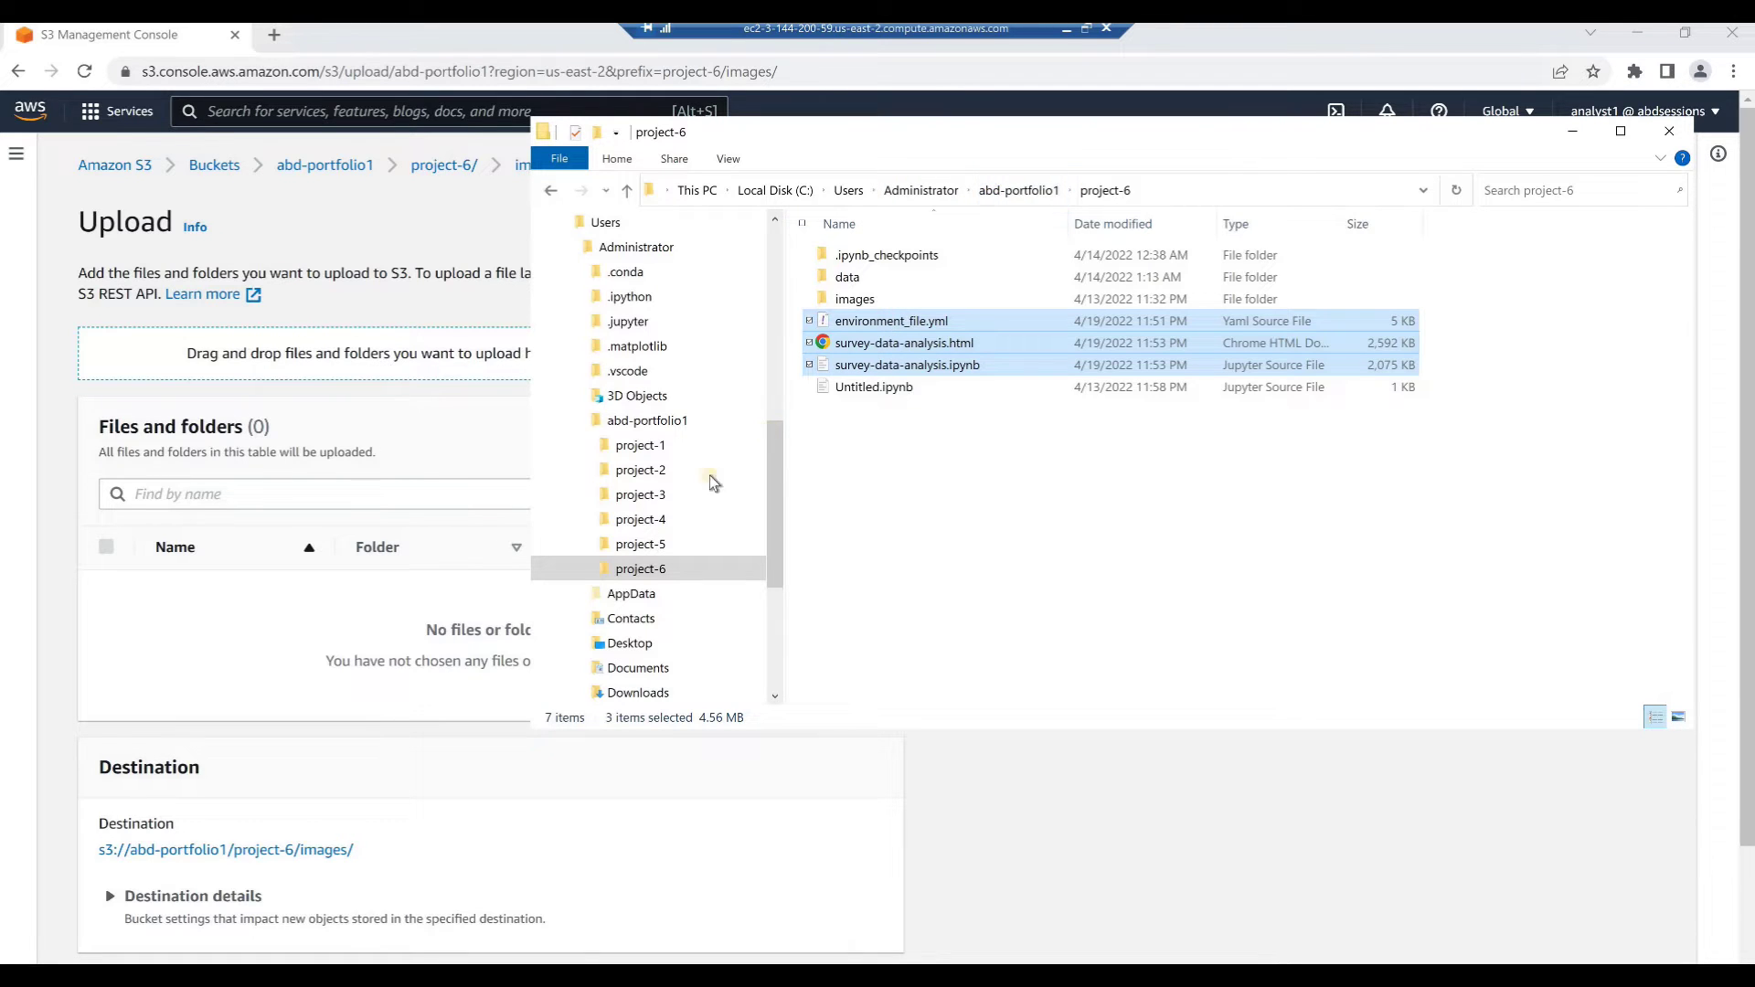
click(584, 569)
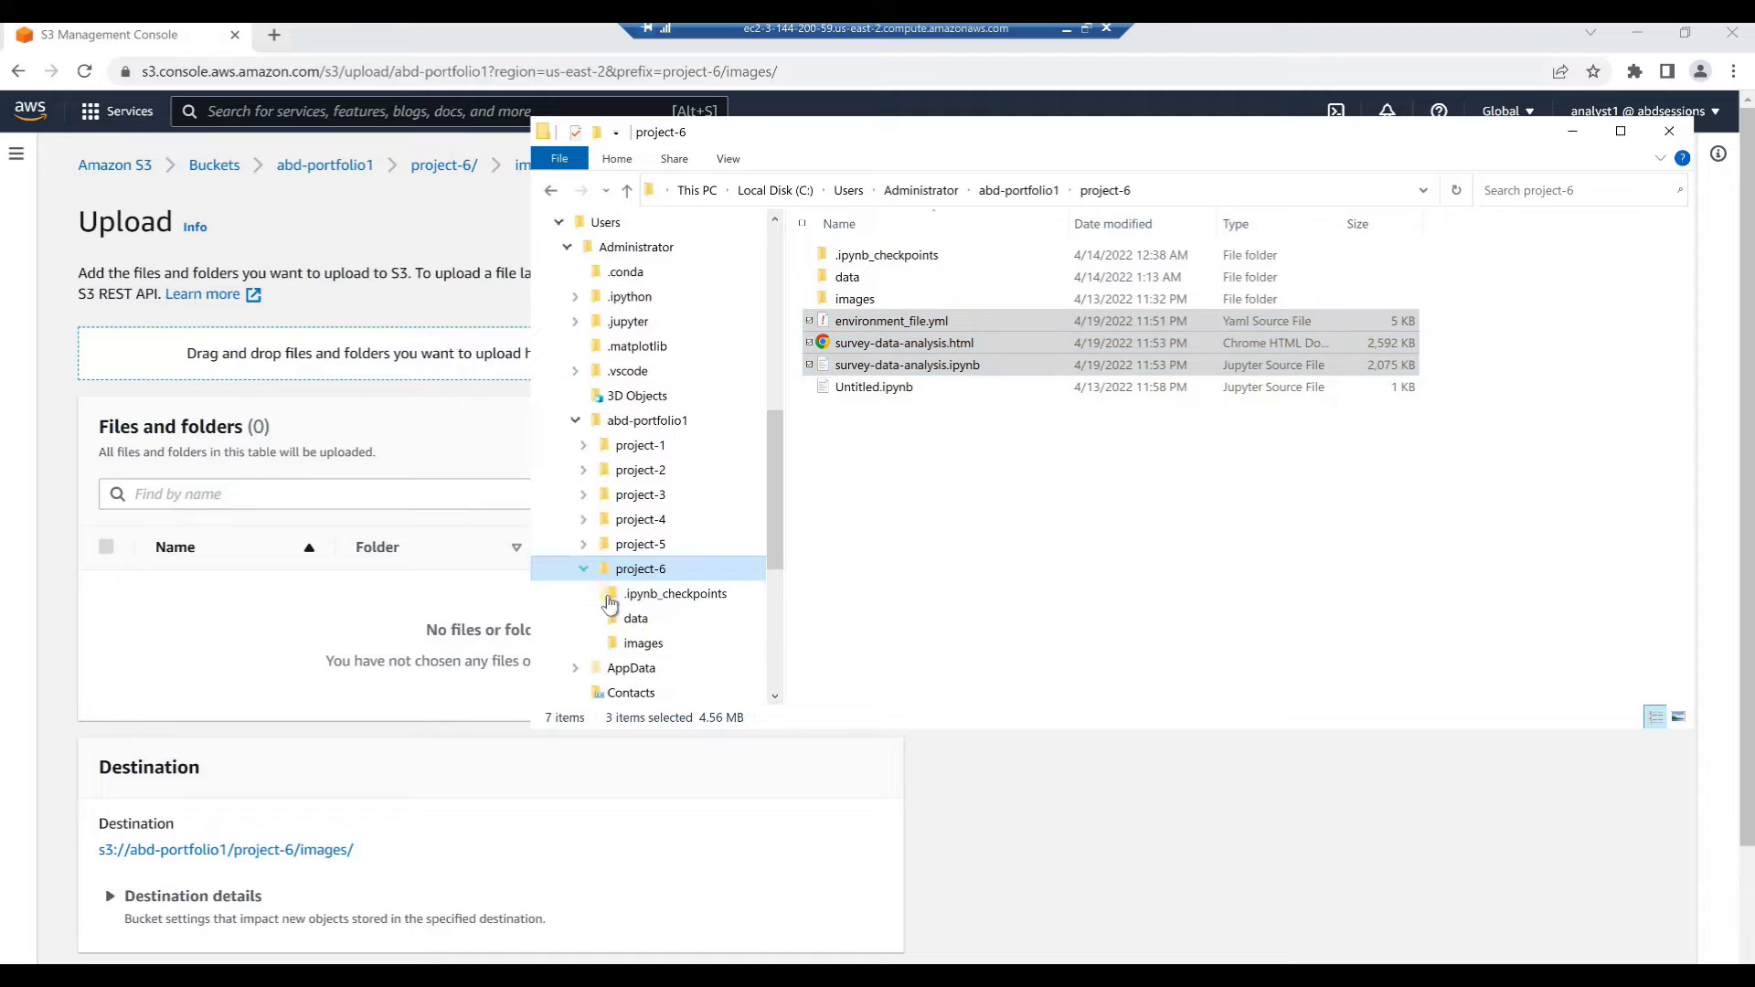
click(649, 644)
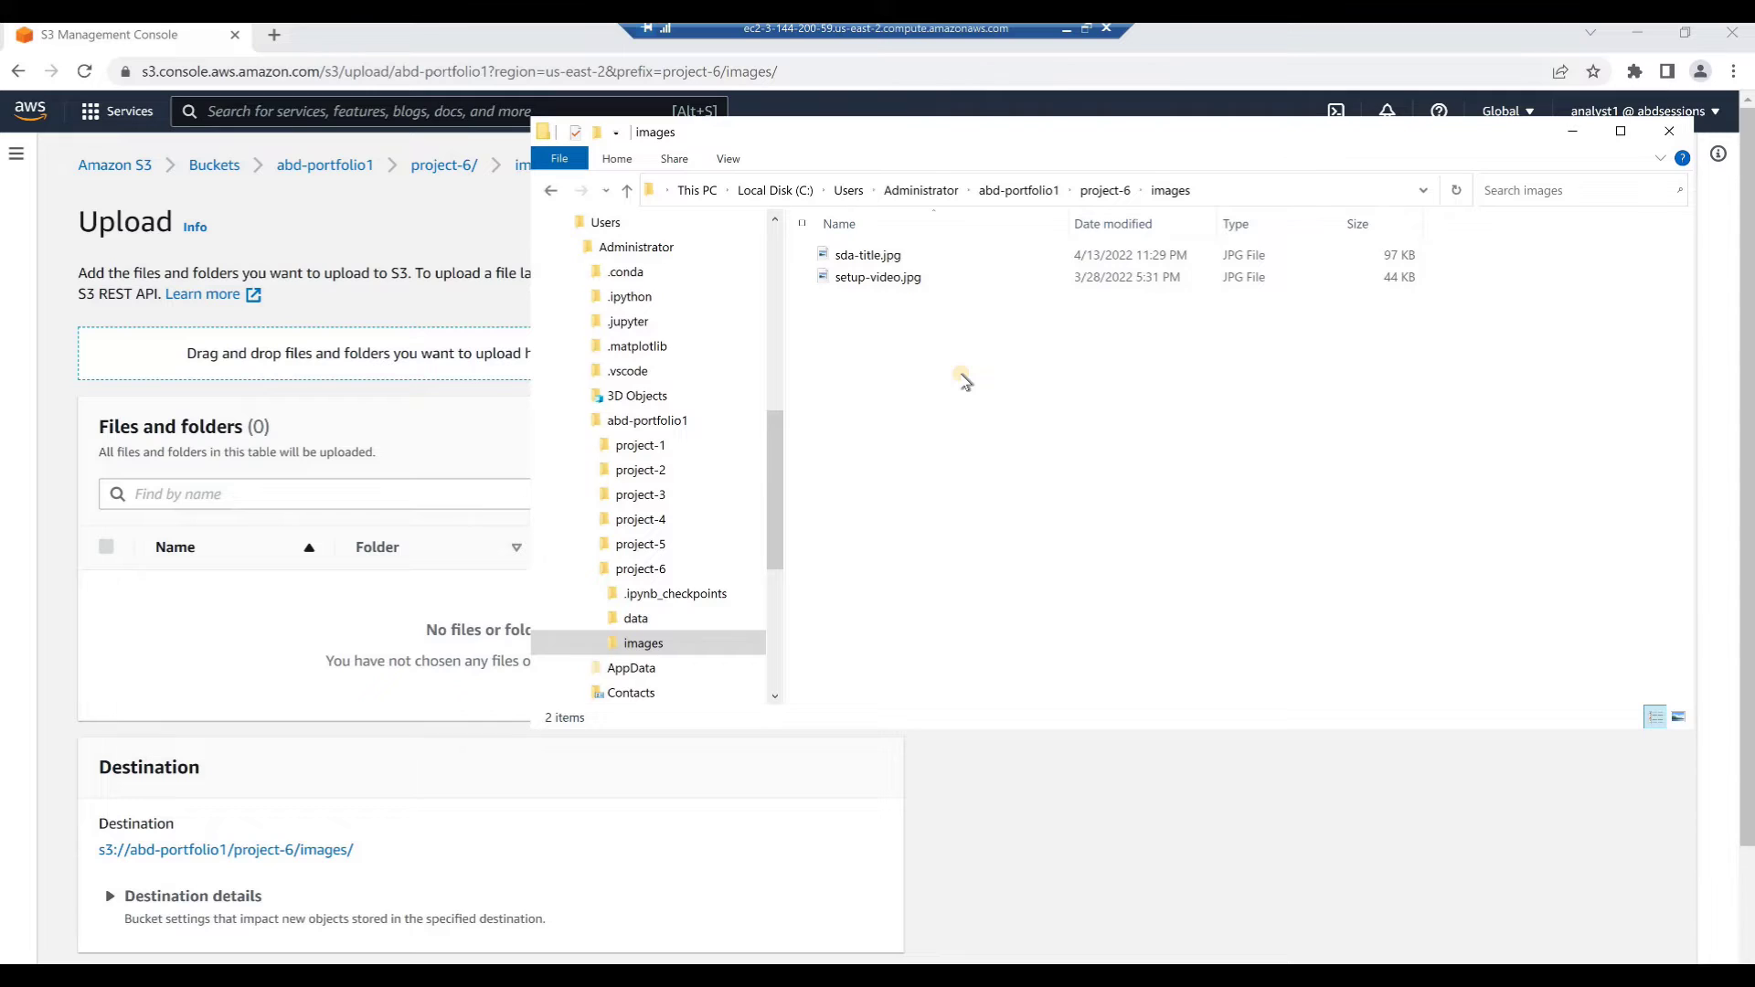
key(ctrl+a)
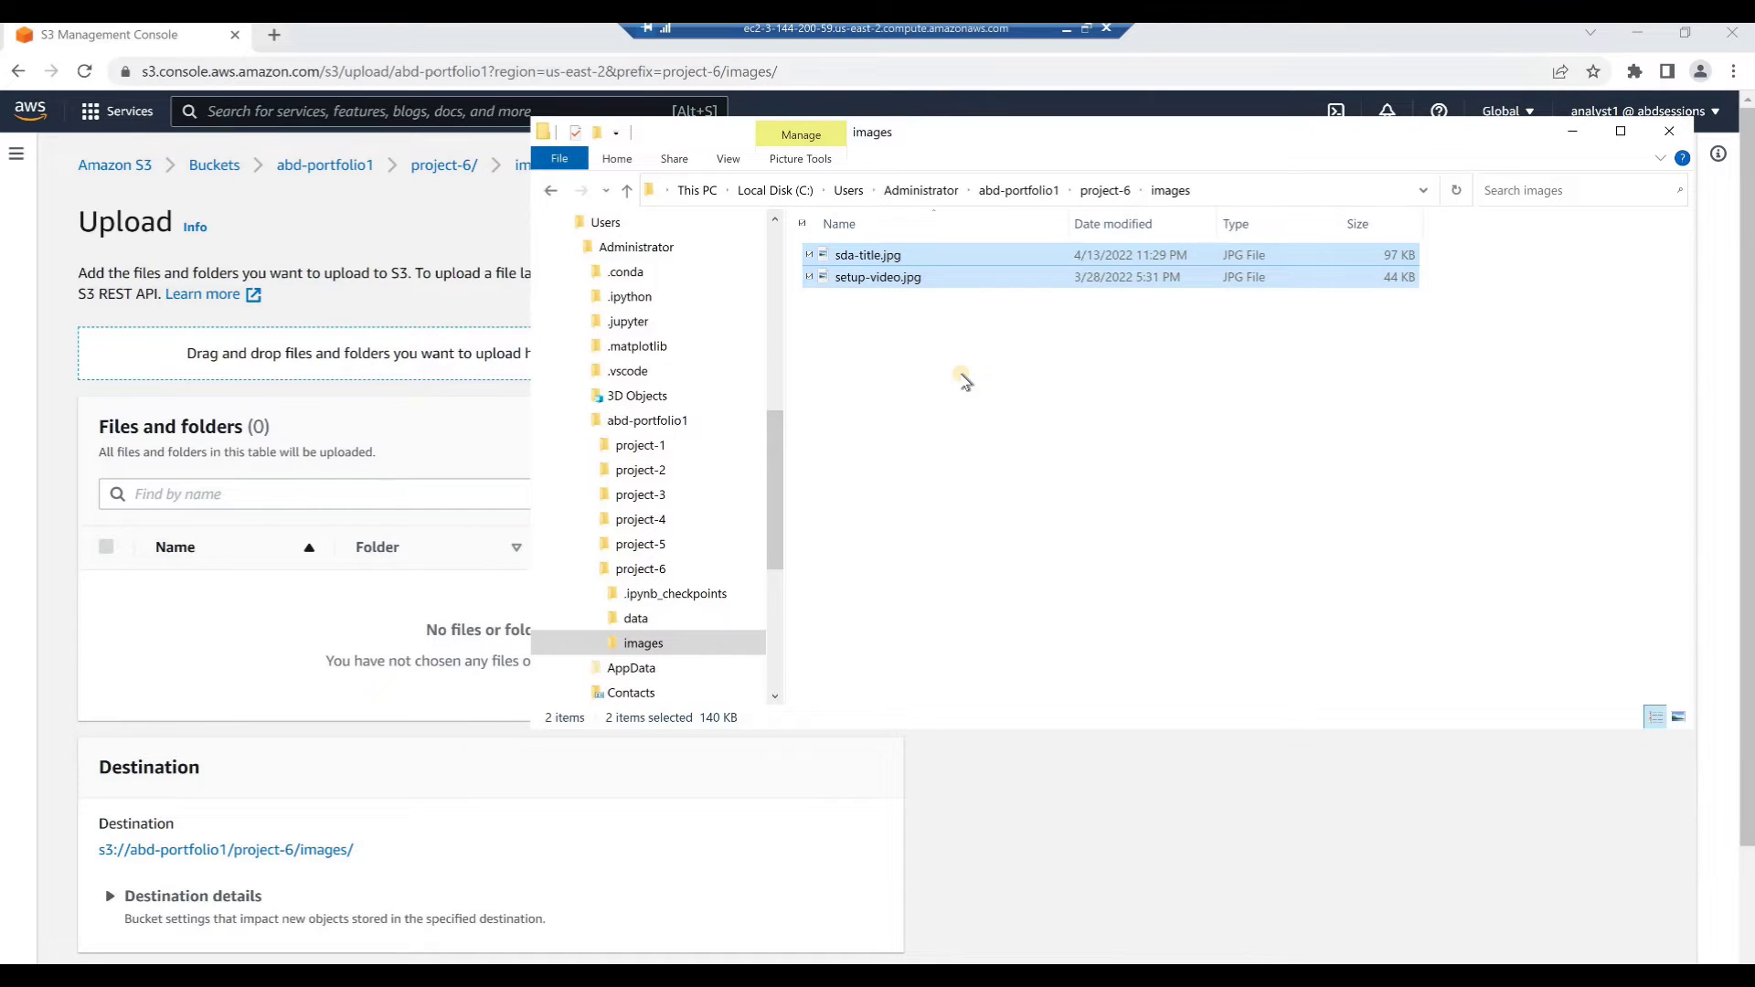
drag(875, 263, 270, 408)
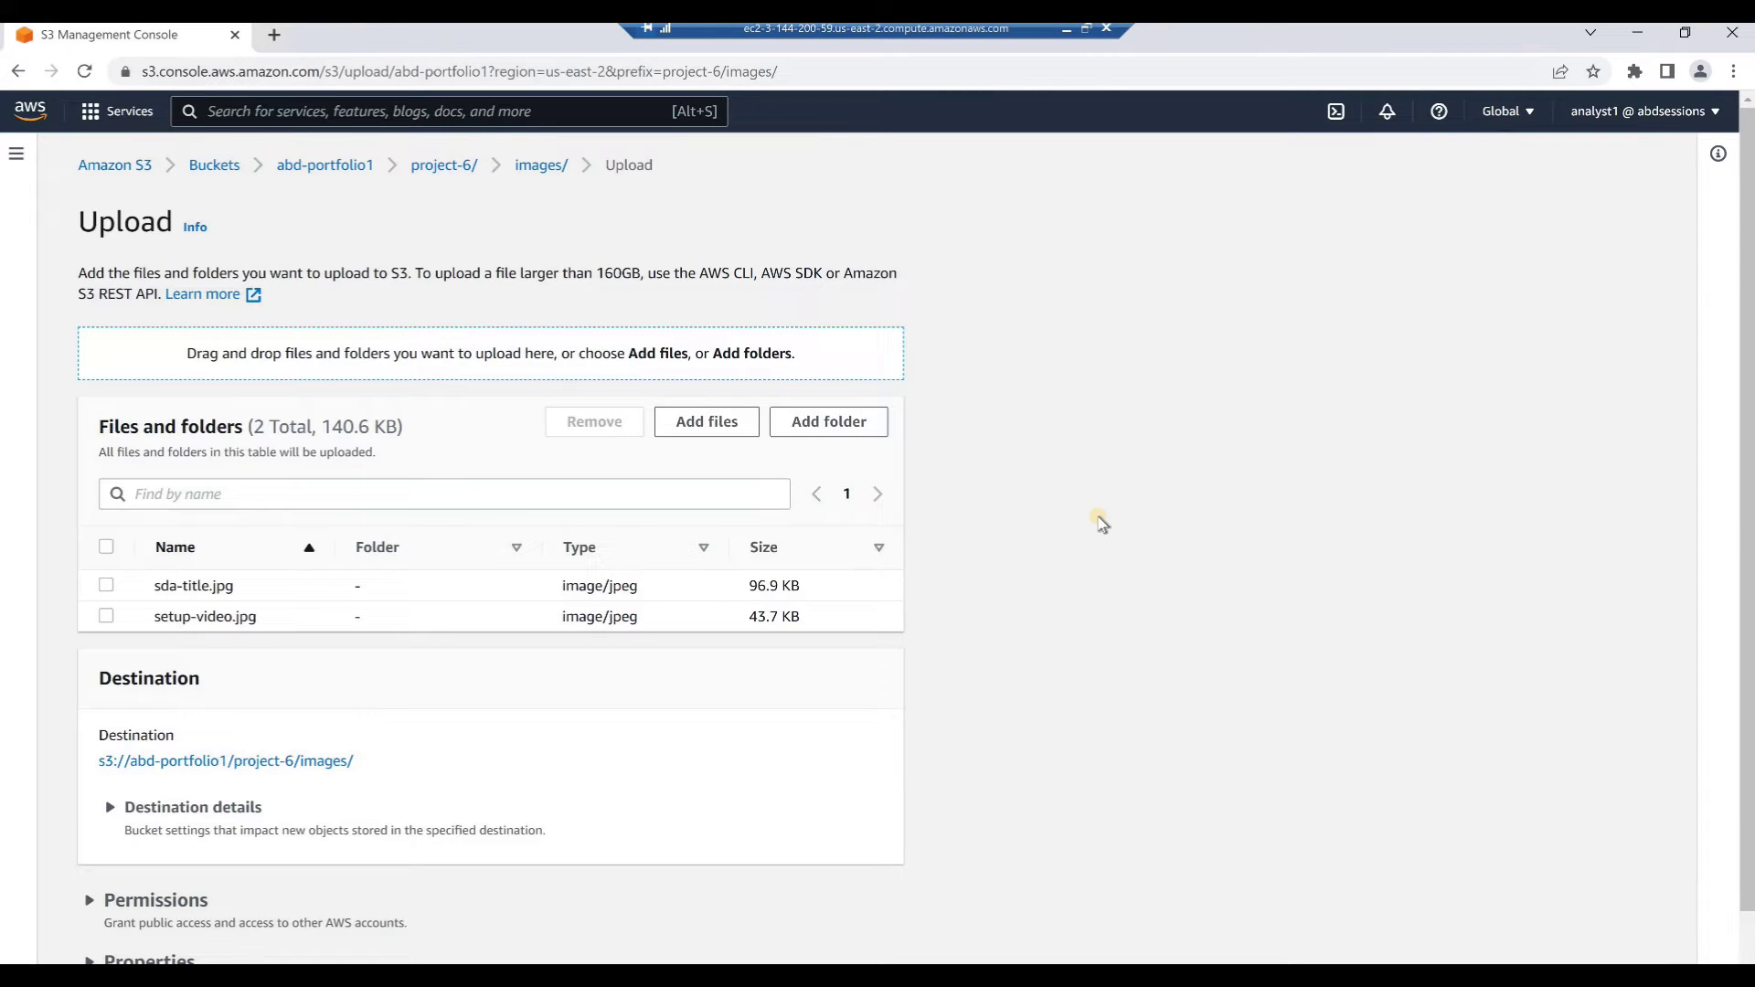
scroll(1101, 522, down, 2)
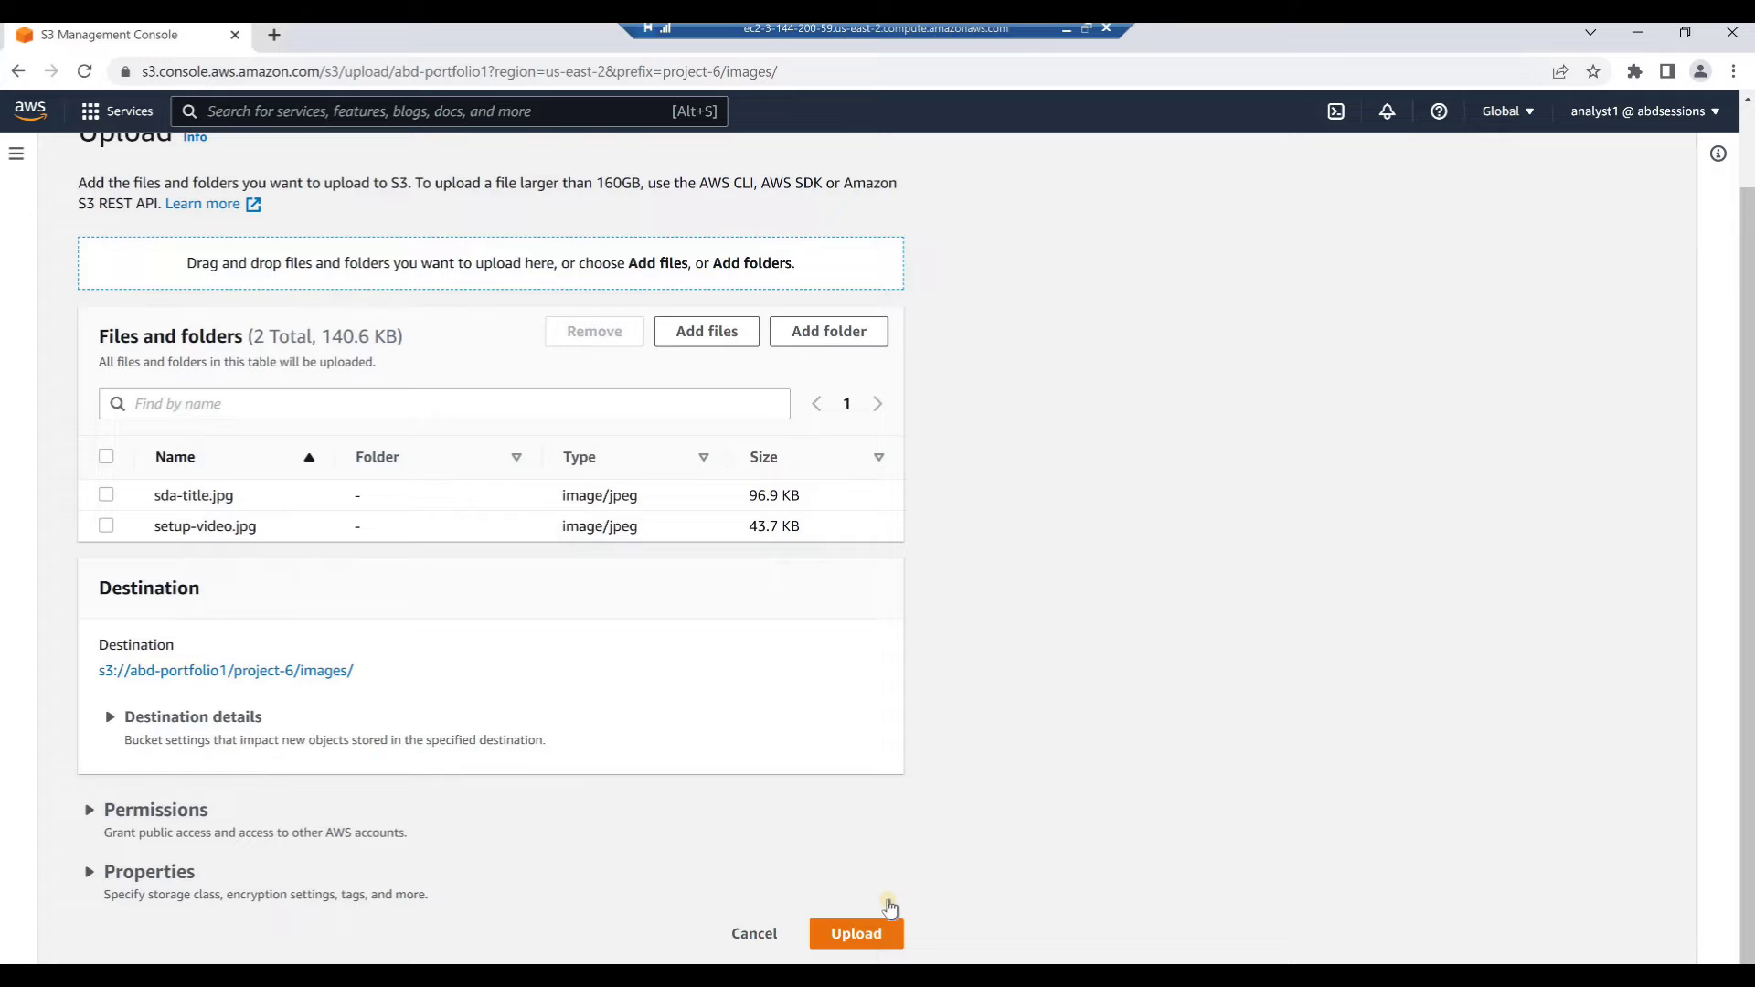
click(876, 932)
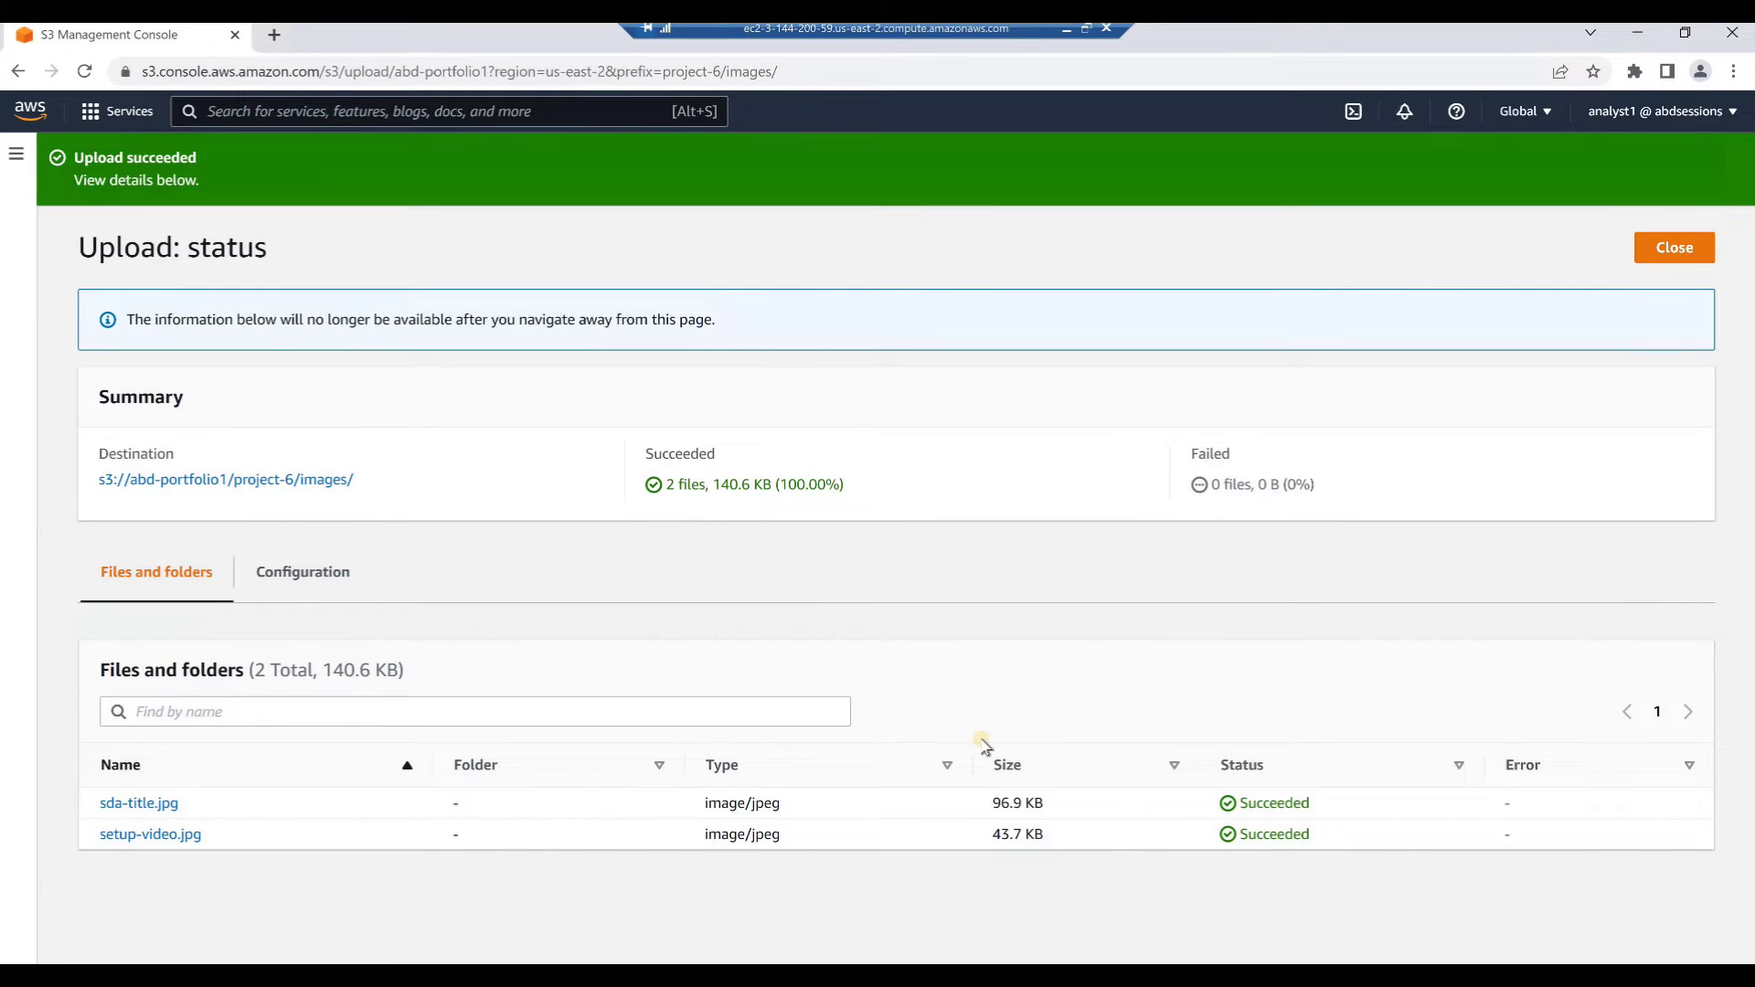
click(1650, 262)
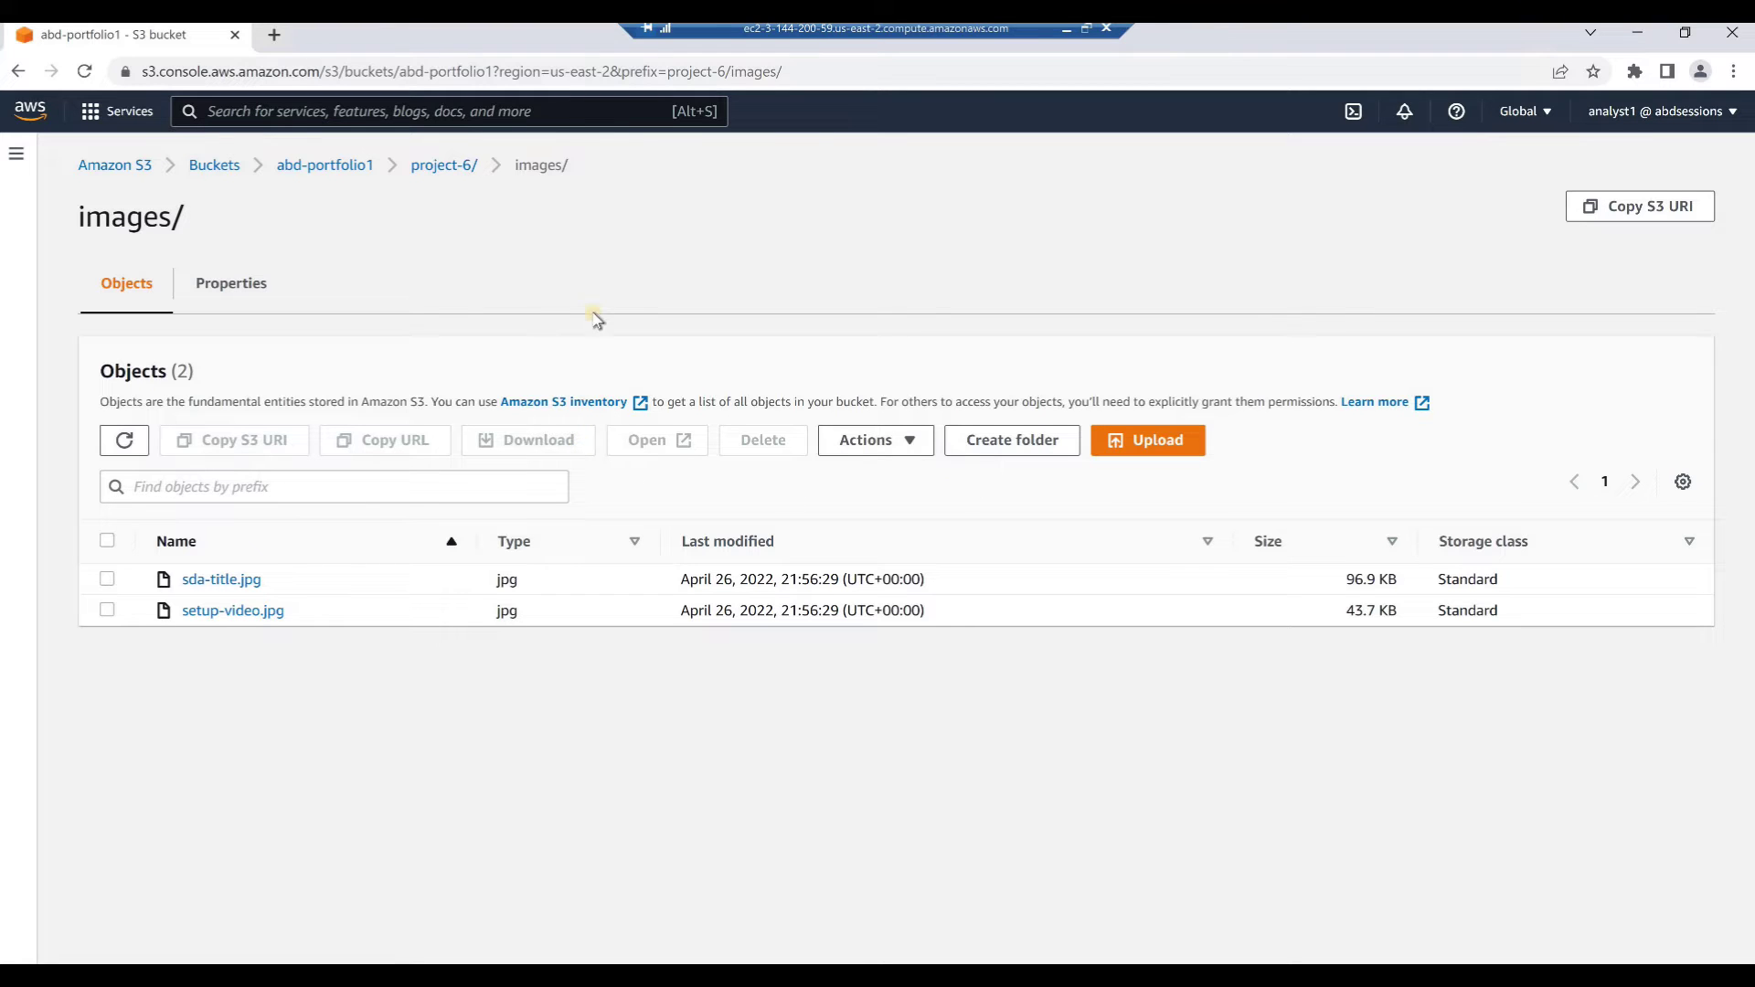
- Return to the bucket's project-6 folder, create a folder named data in it and open that folder
click(443, 166)
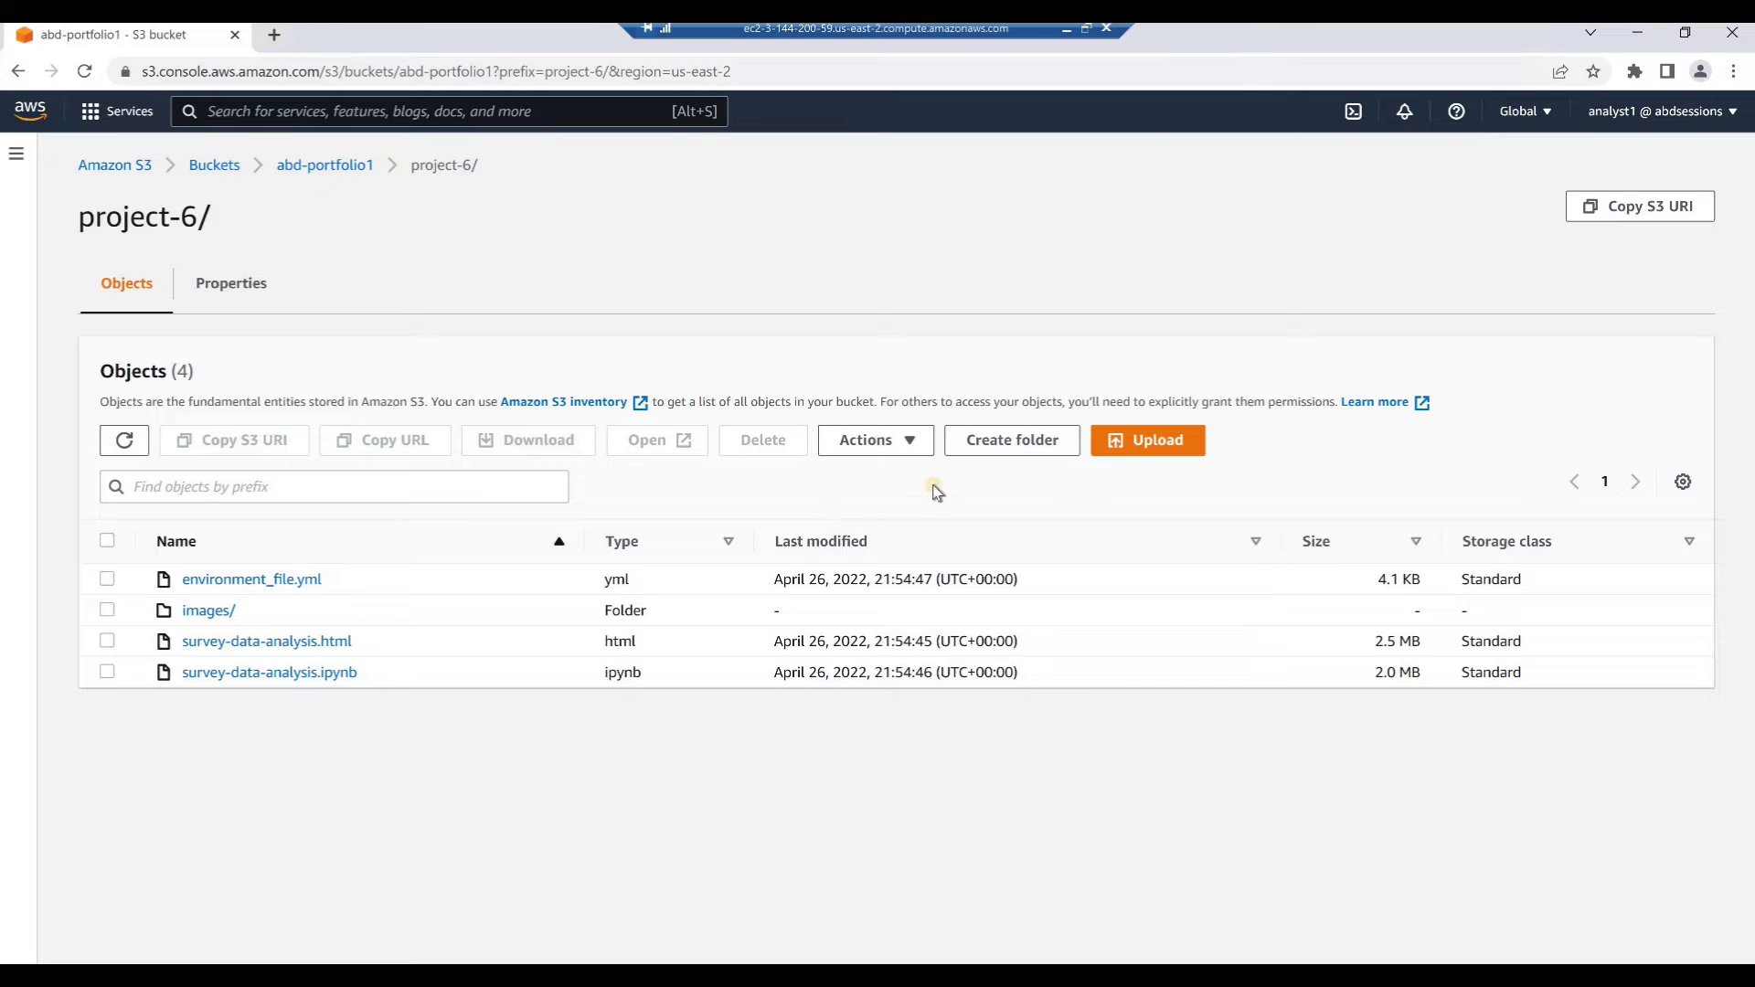
click(1013, 442)
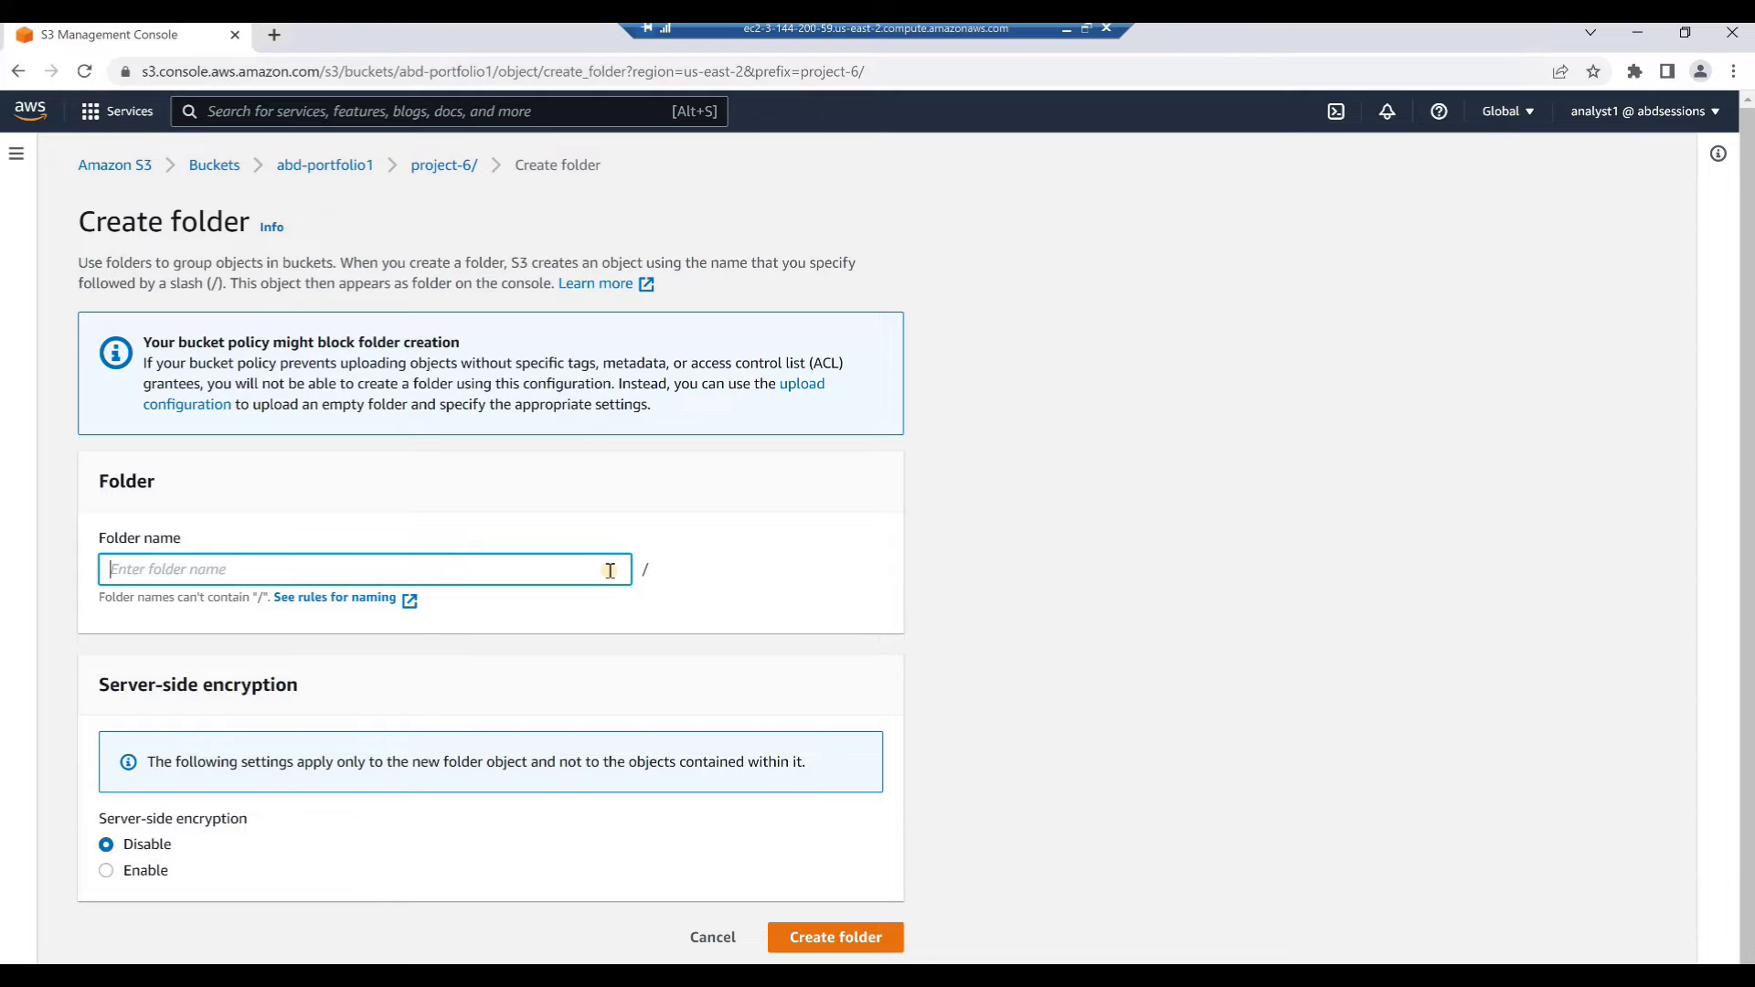
text(data)
click(820, 948)
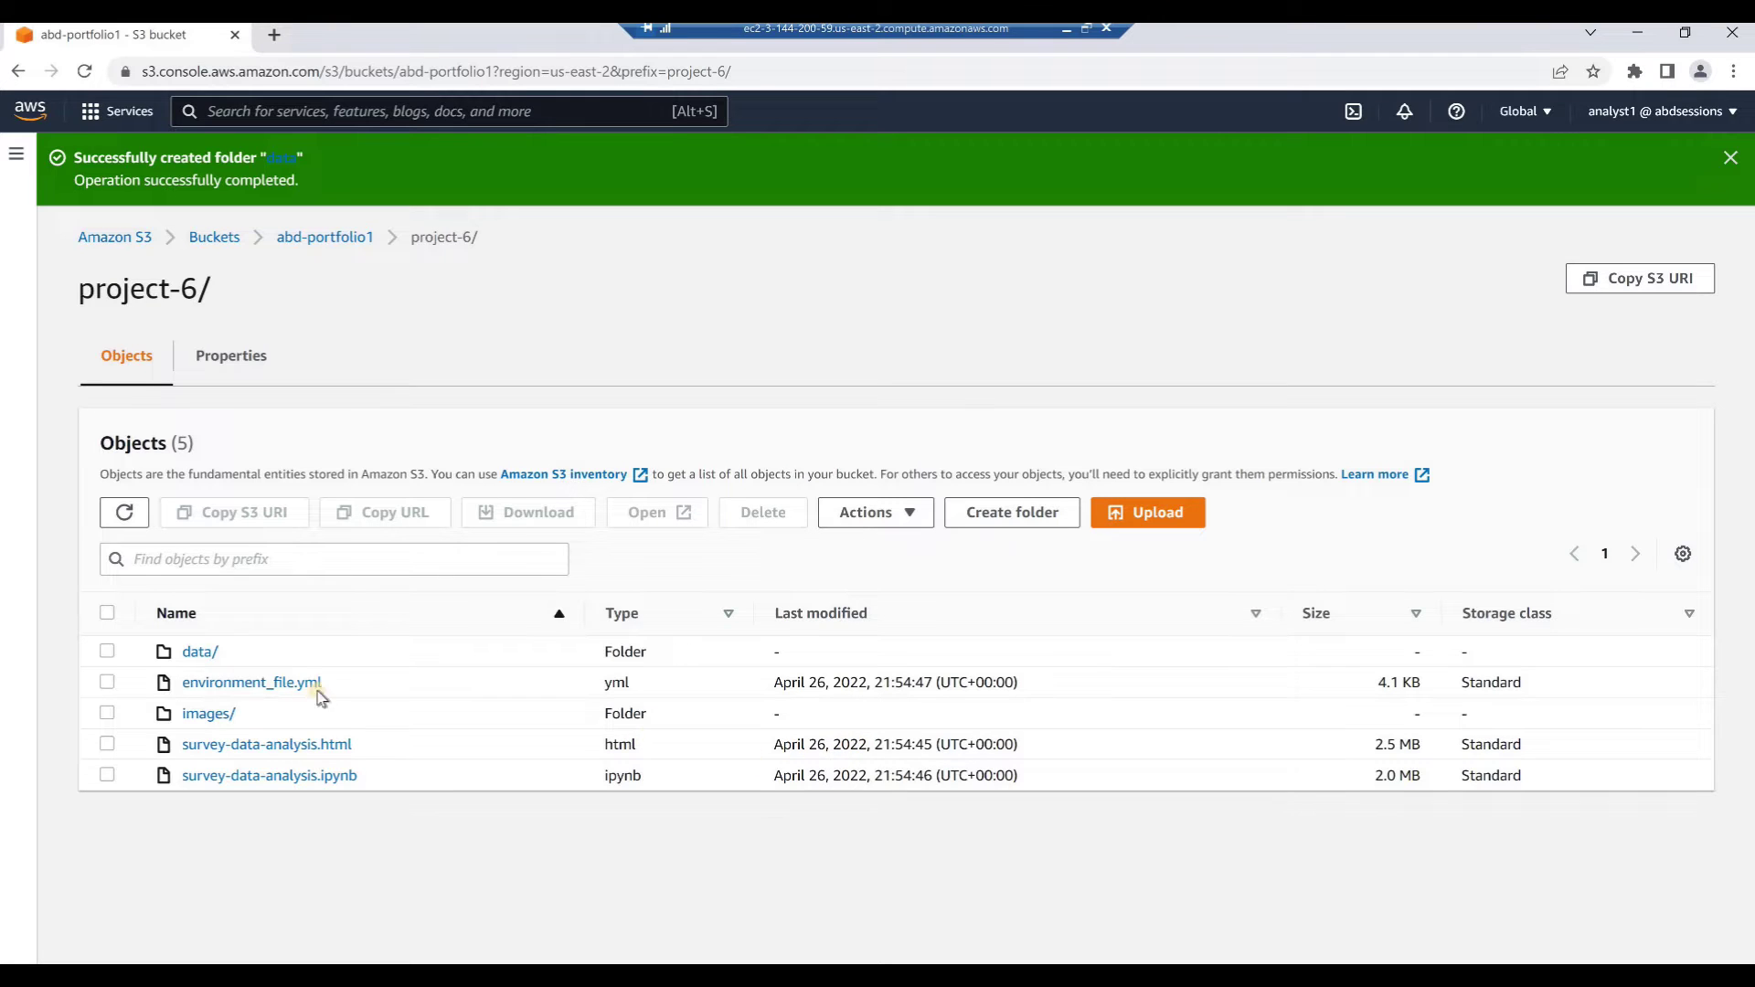
click(201, 652)
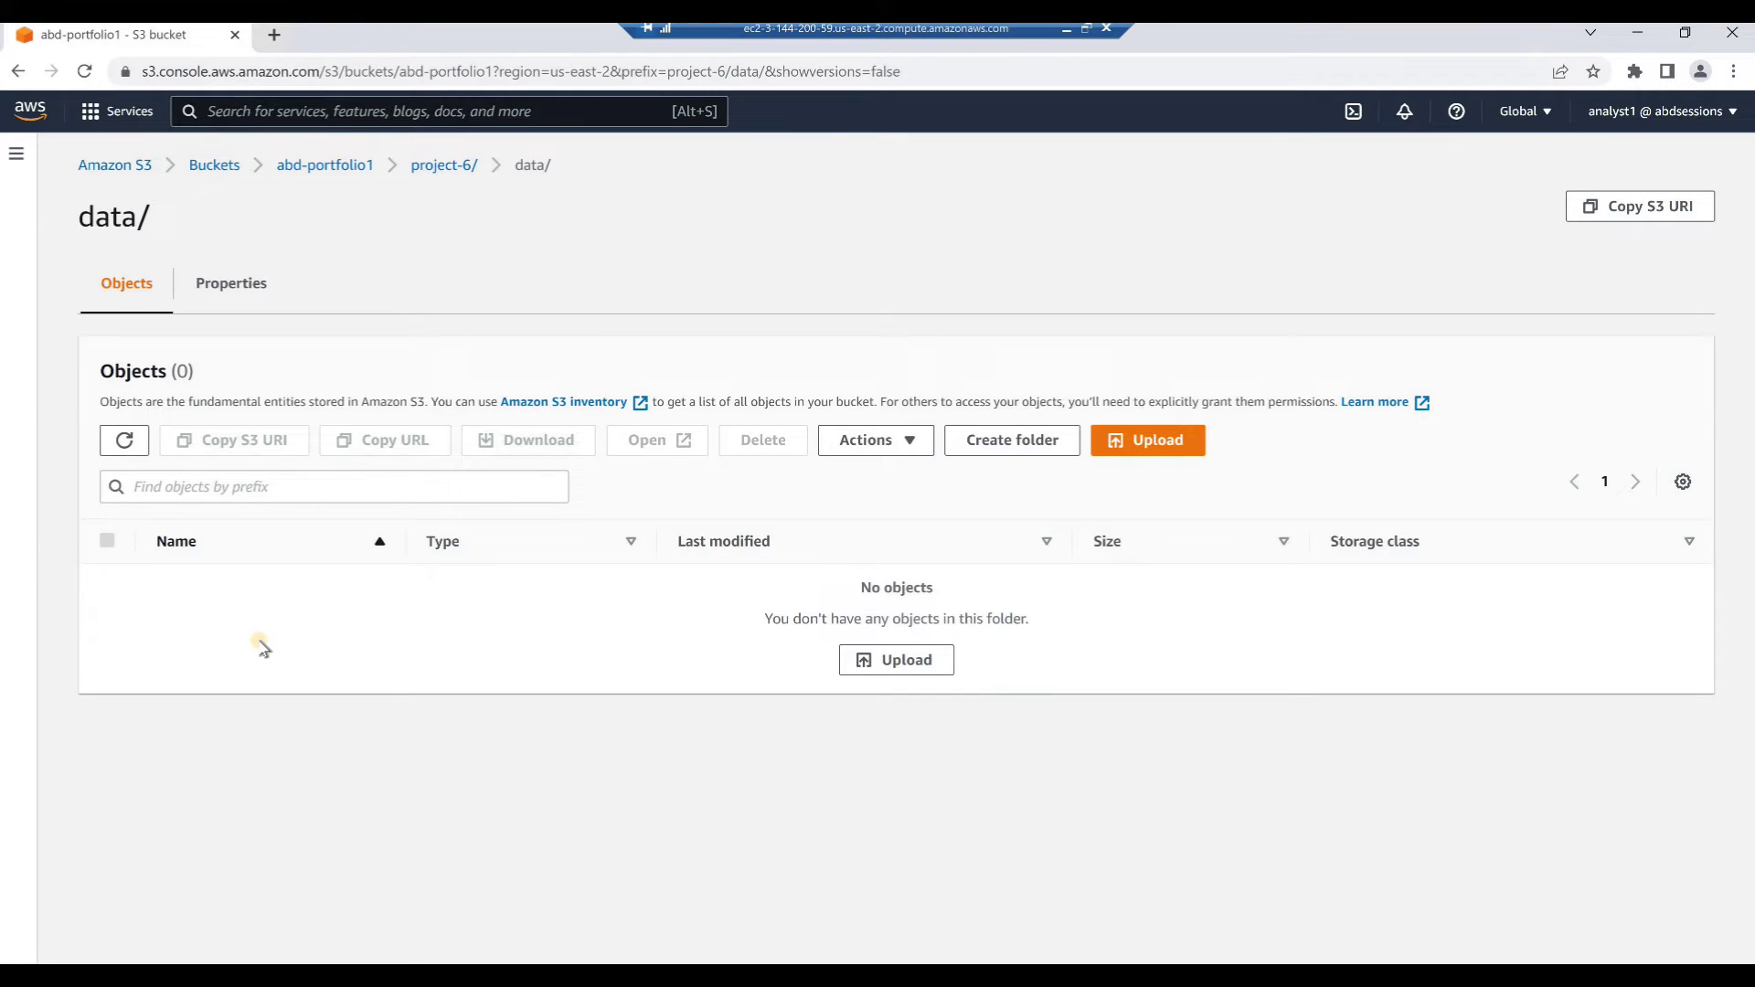
- Upload all five files from the local project-6\data folder to s3://abd-portfolio1/project-6/data/ and close the upload status
click(1146, 445)
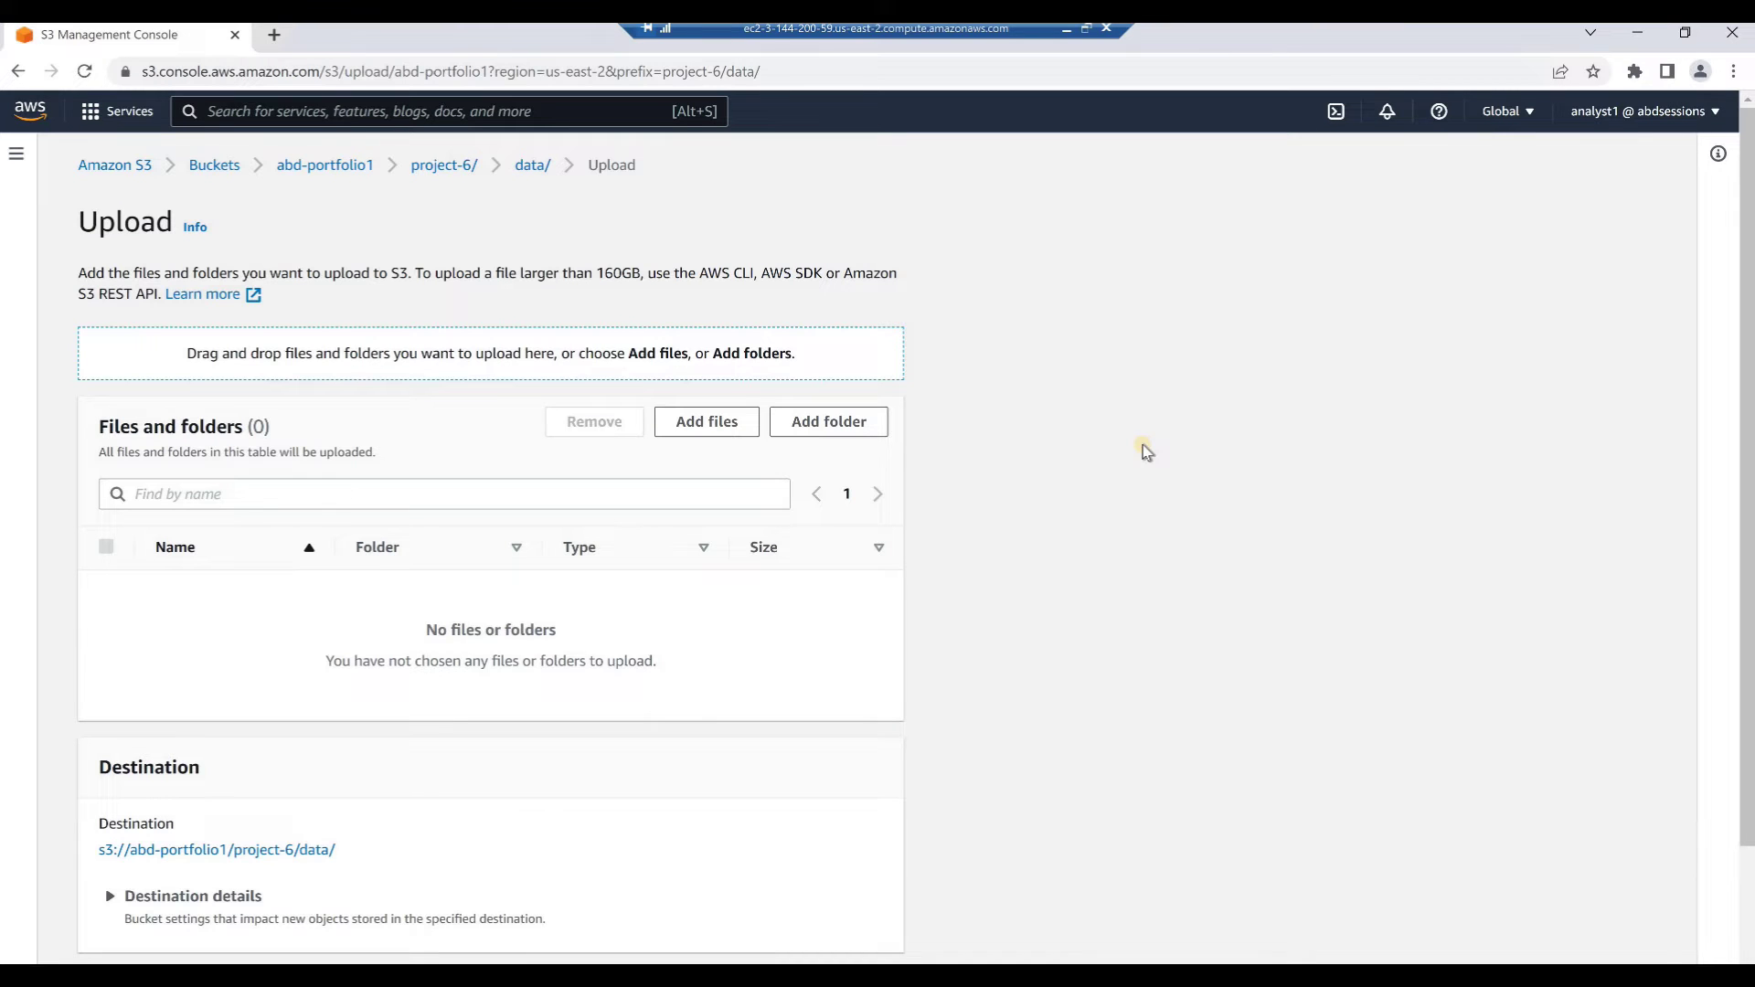
key(alt+Tab)
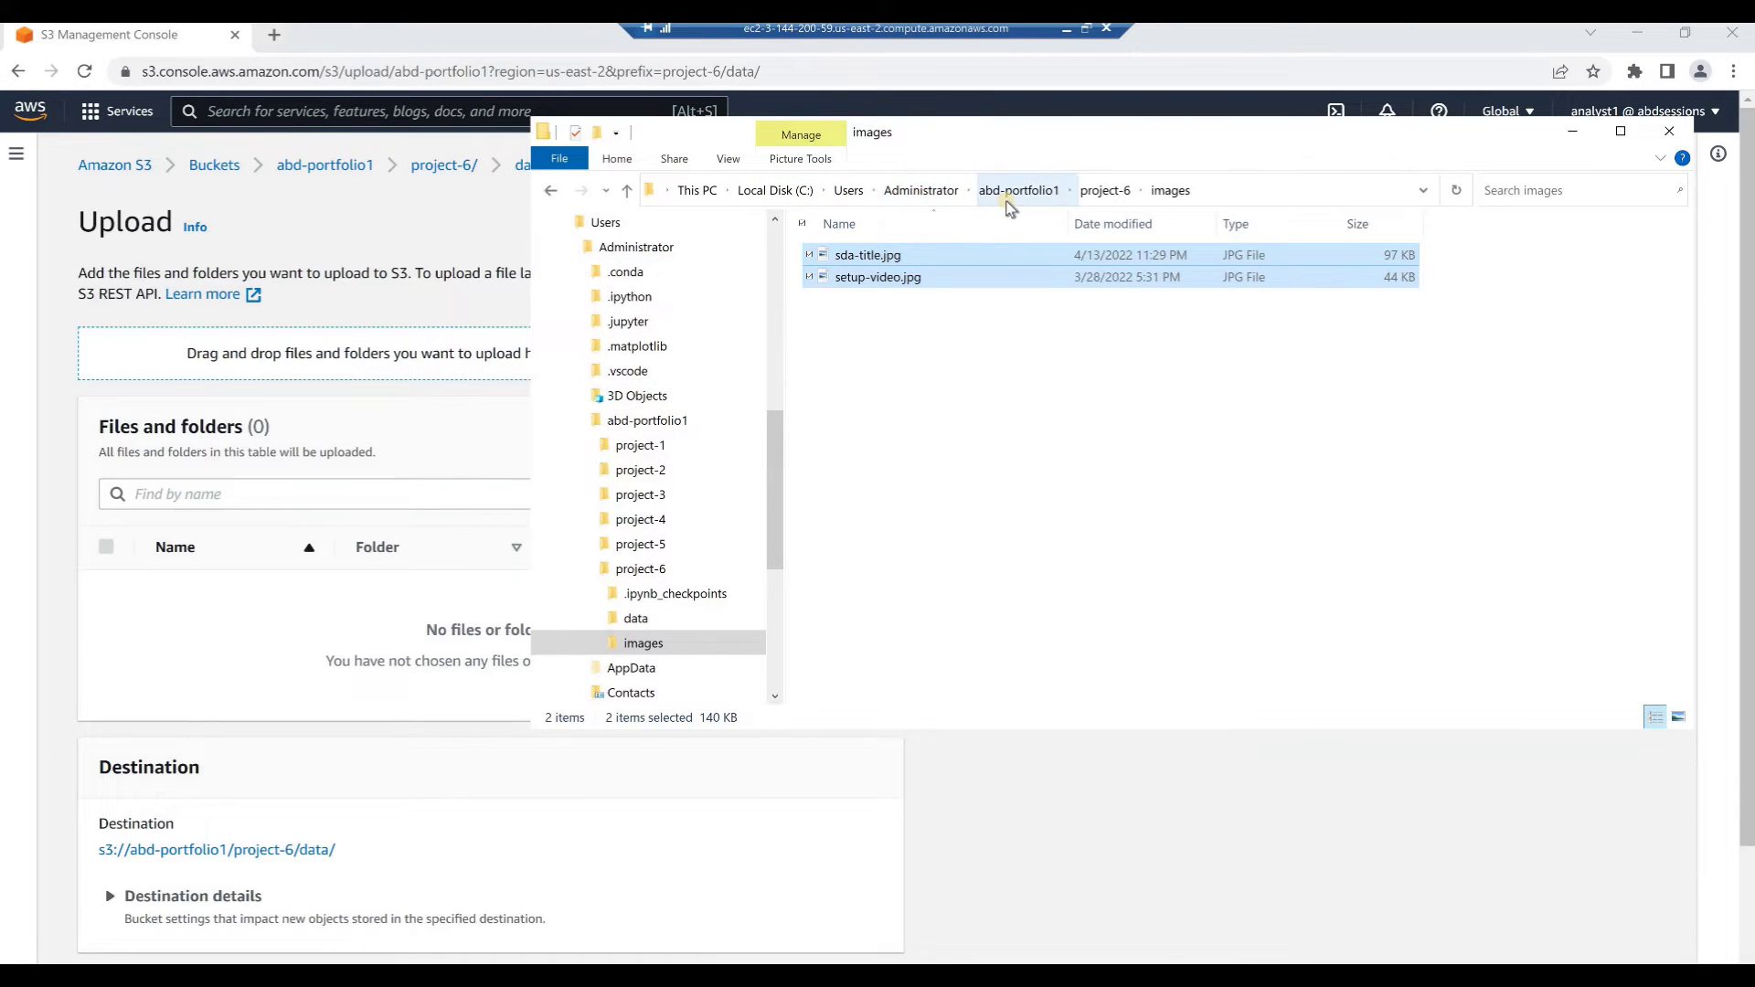
click(1098, 192)
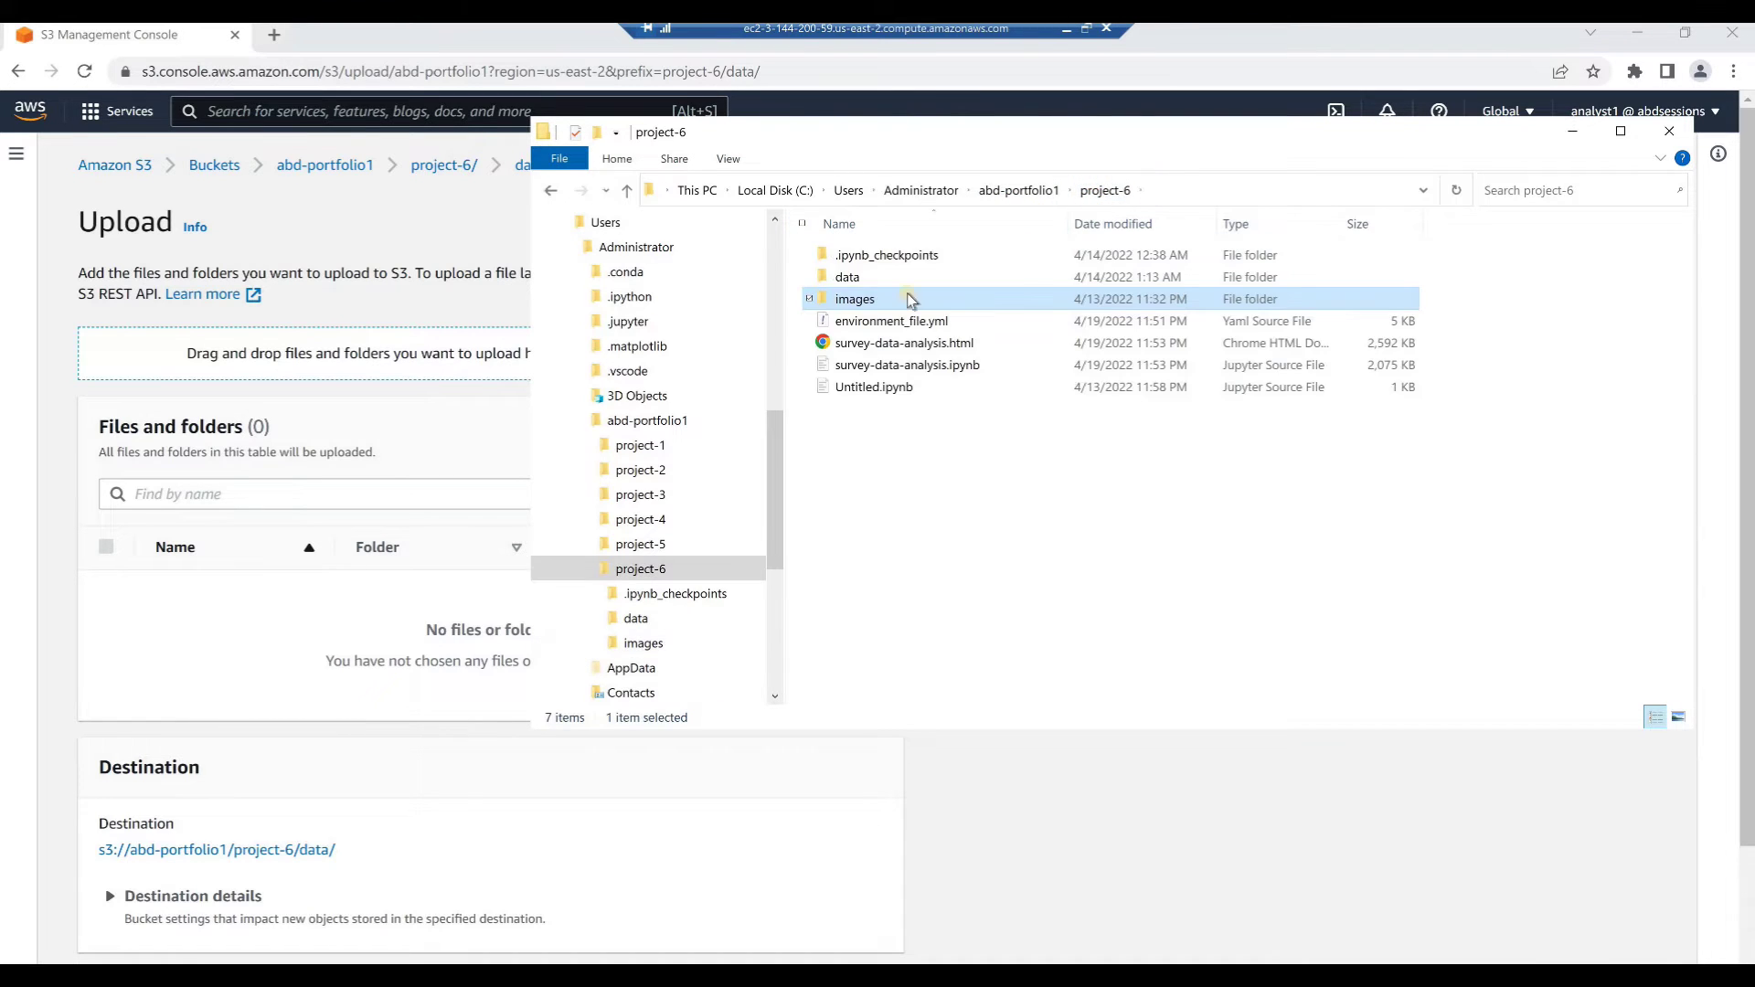
double_click(841, 277)
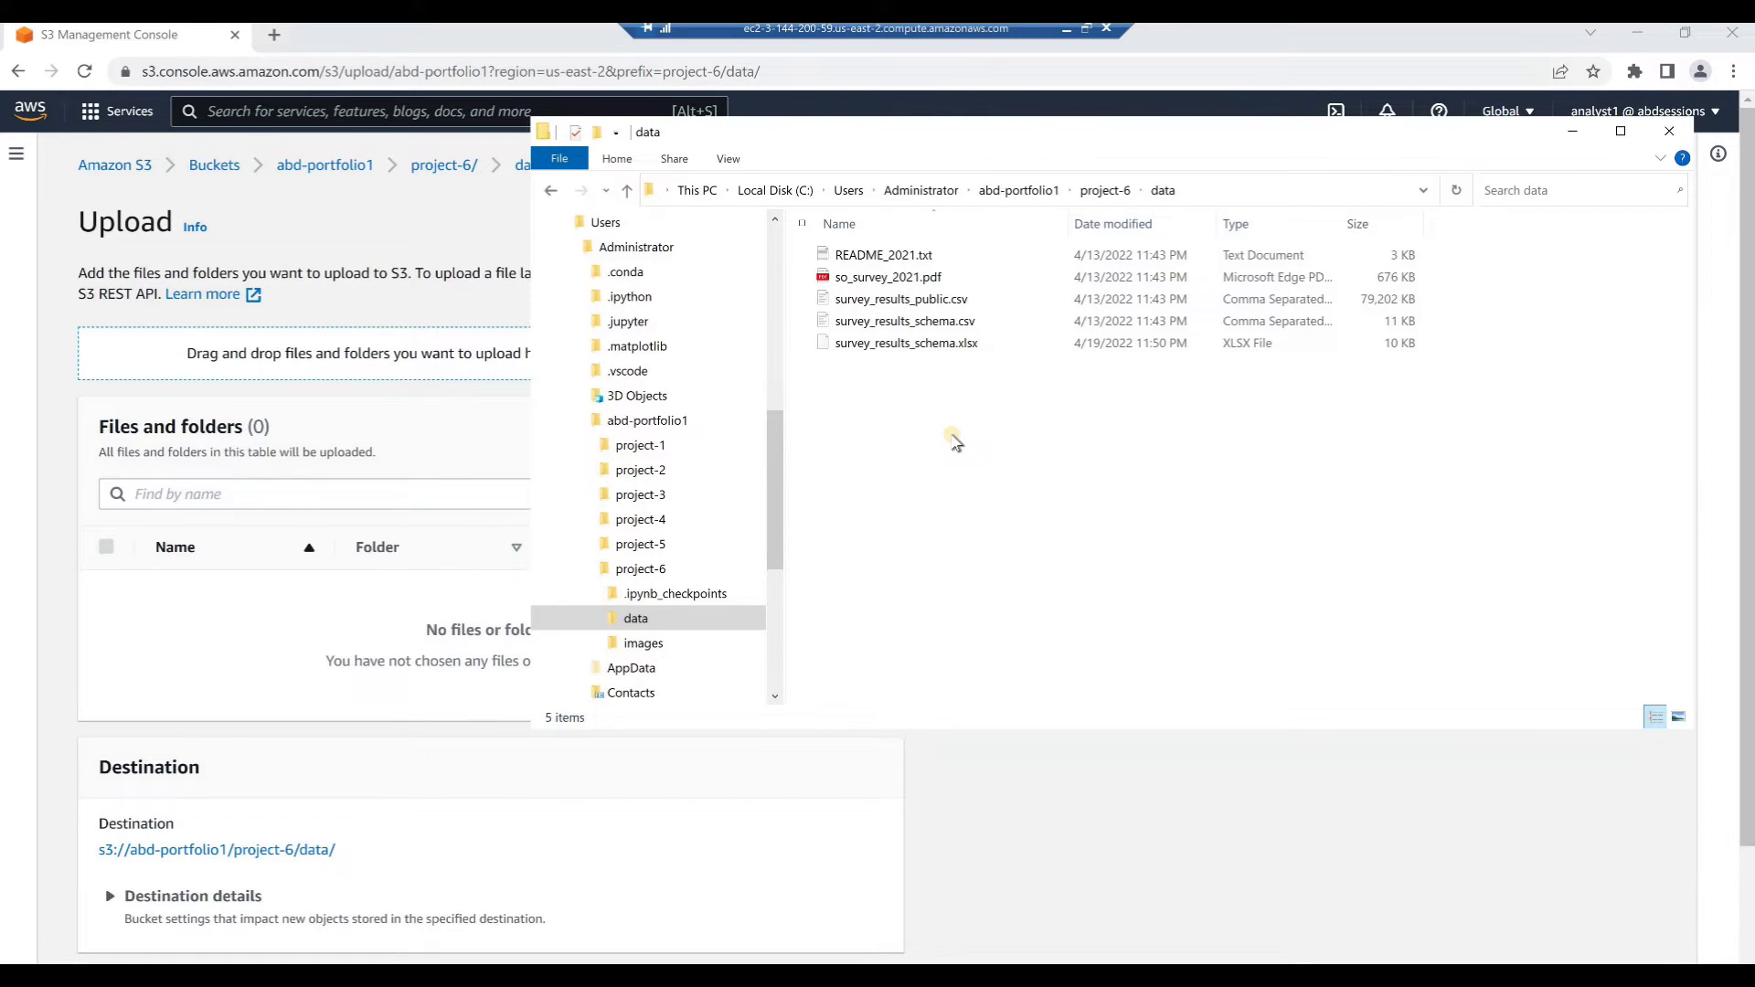
key(ctrl+a)
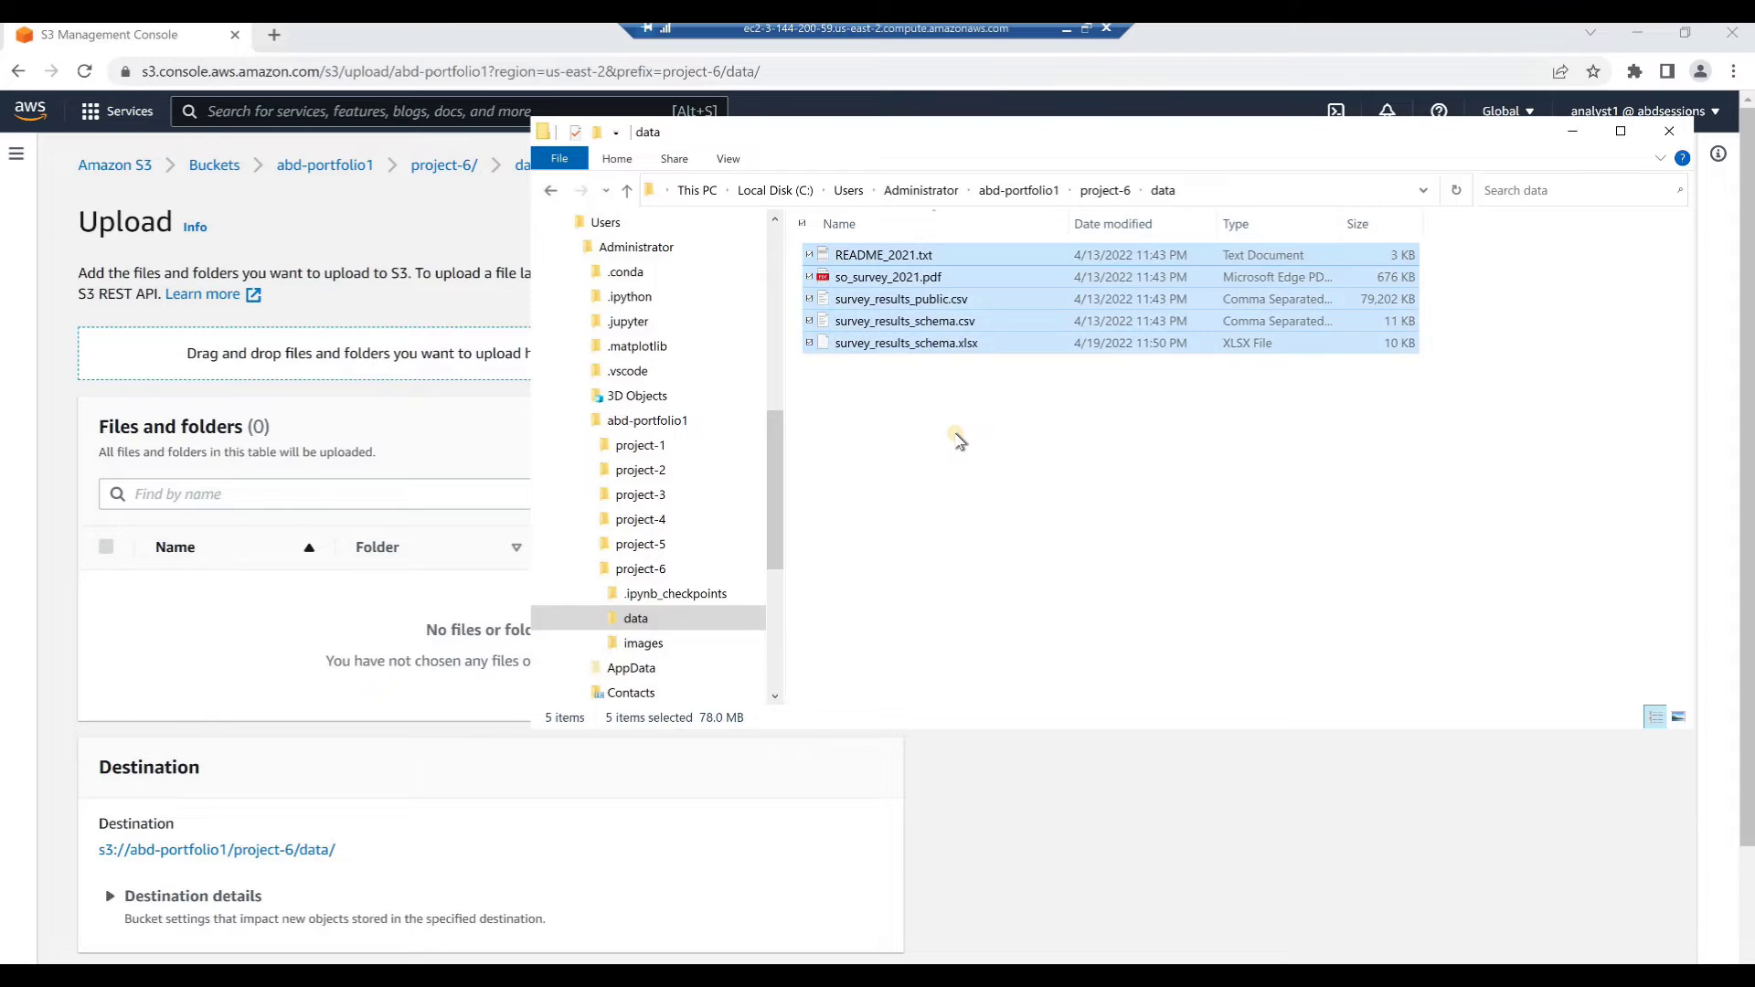
drag(935, 330, 271, 449)
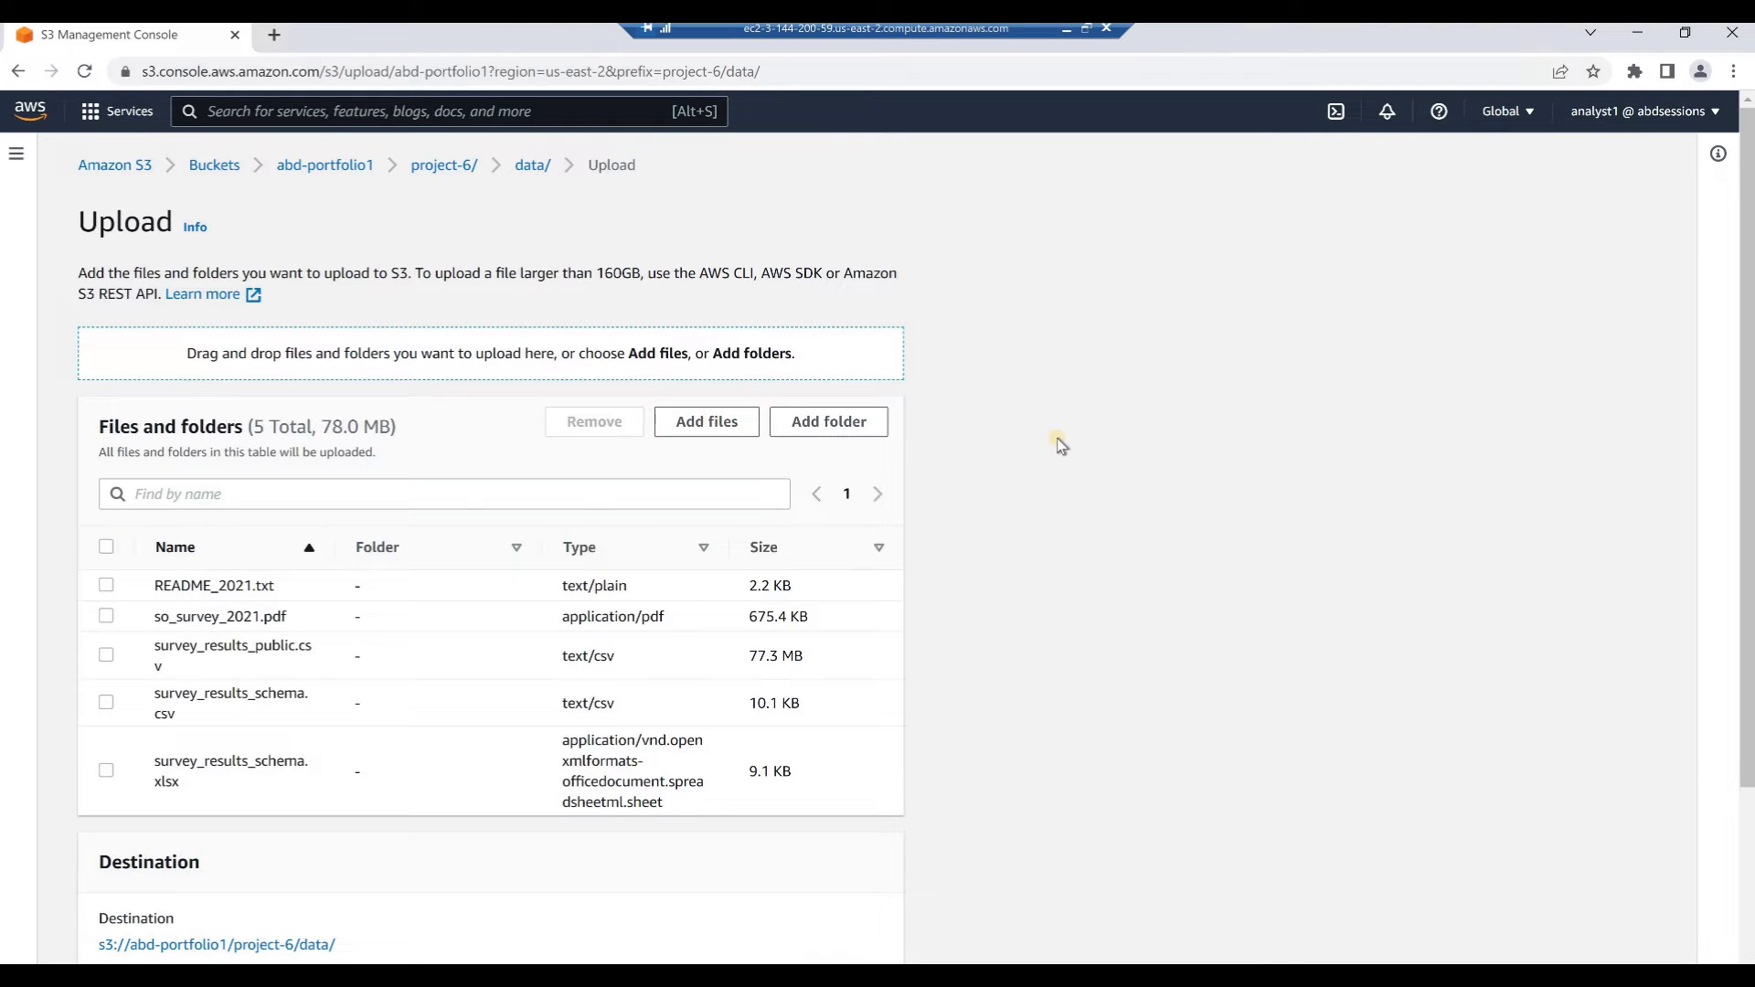
scroll(1060, 445, down, 3)
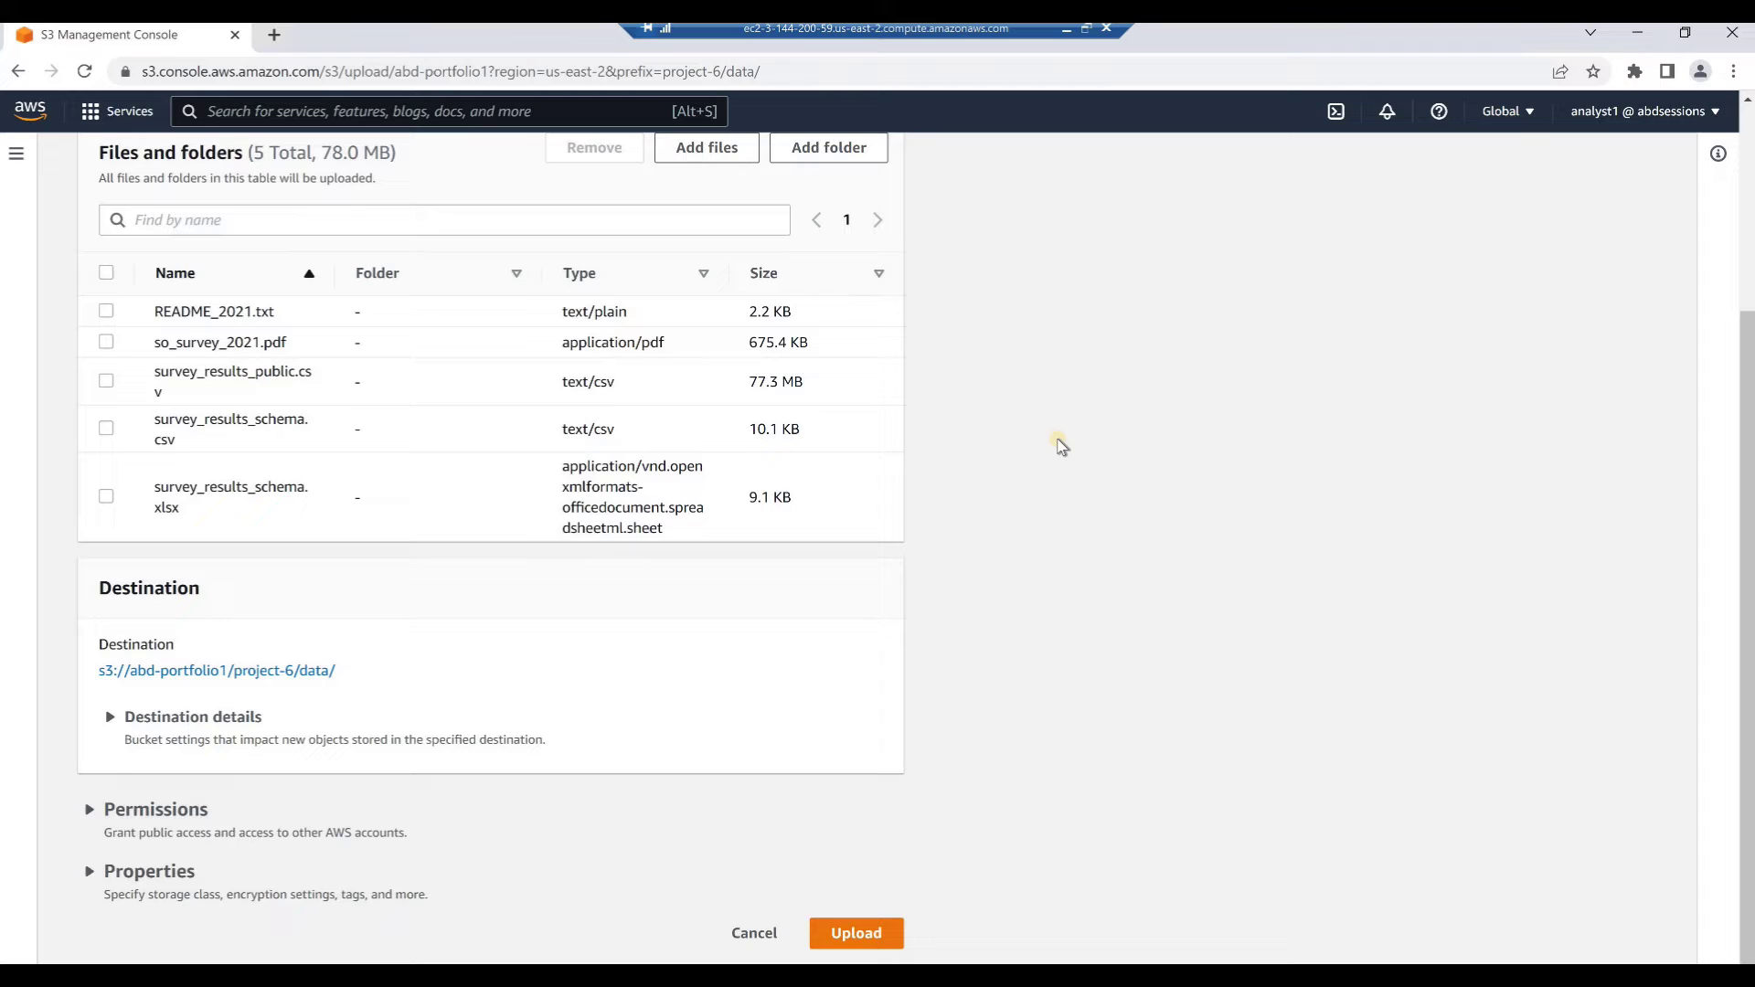
click(854, 934)
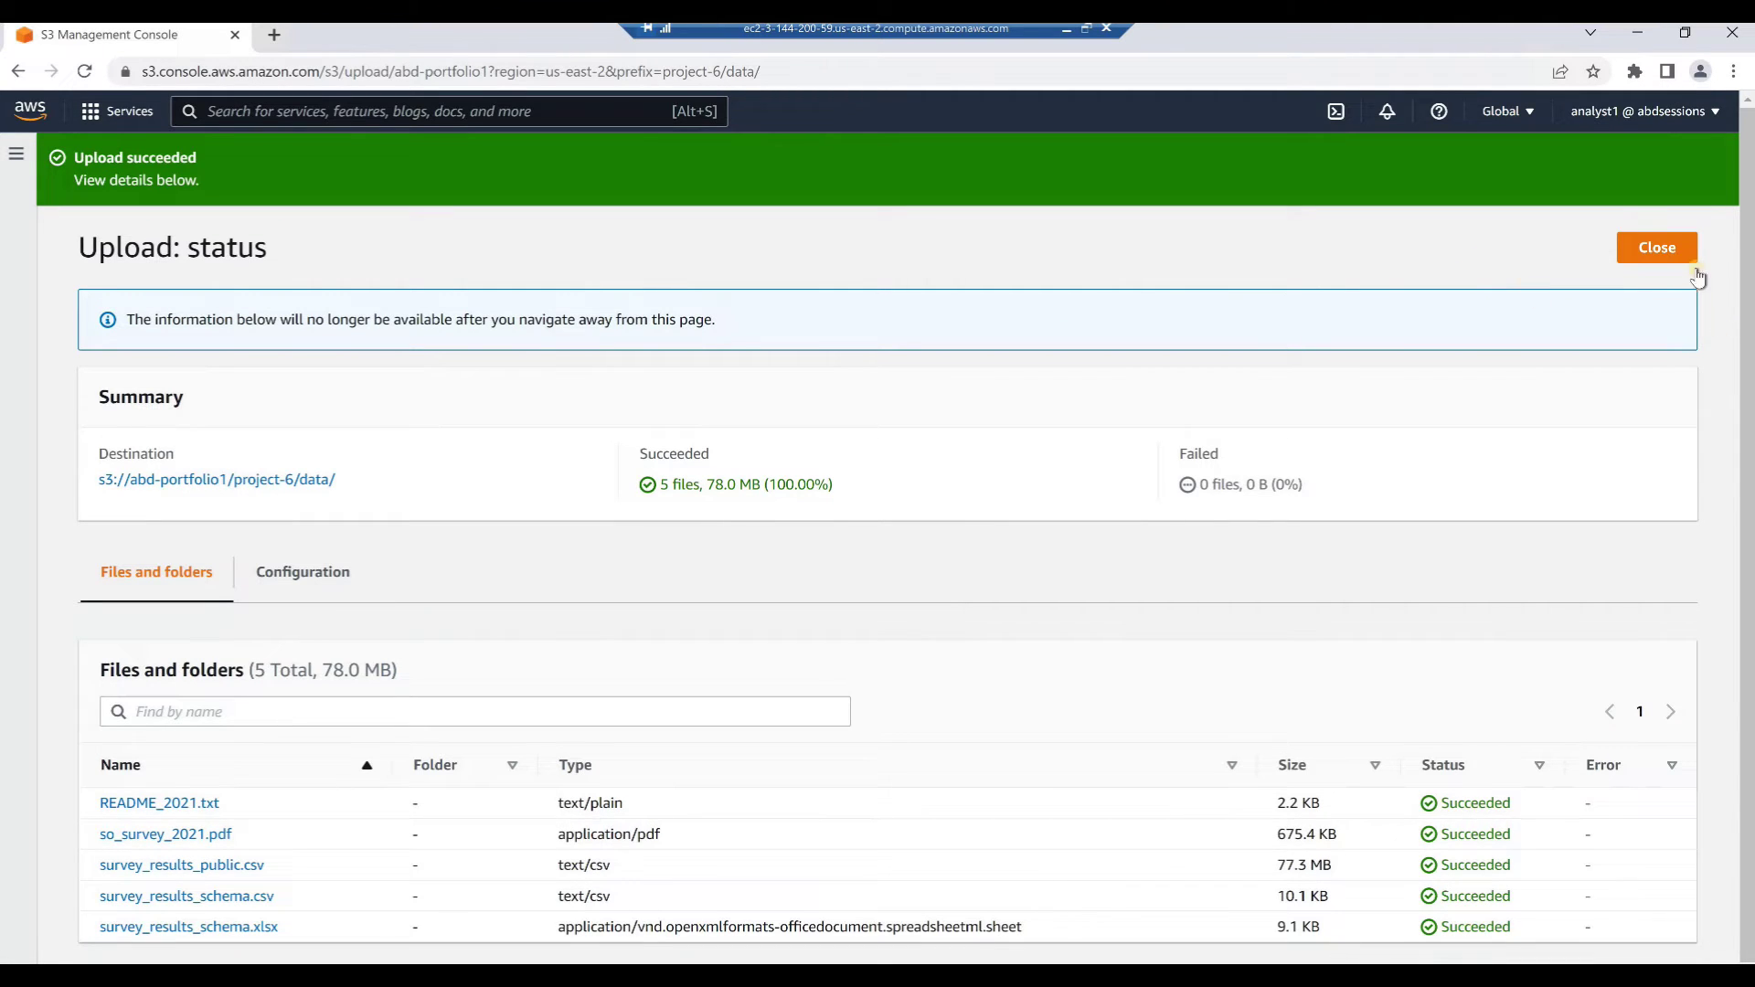
click(1655, 259)
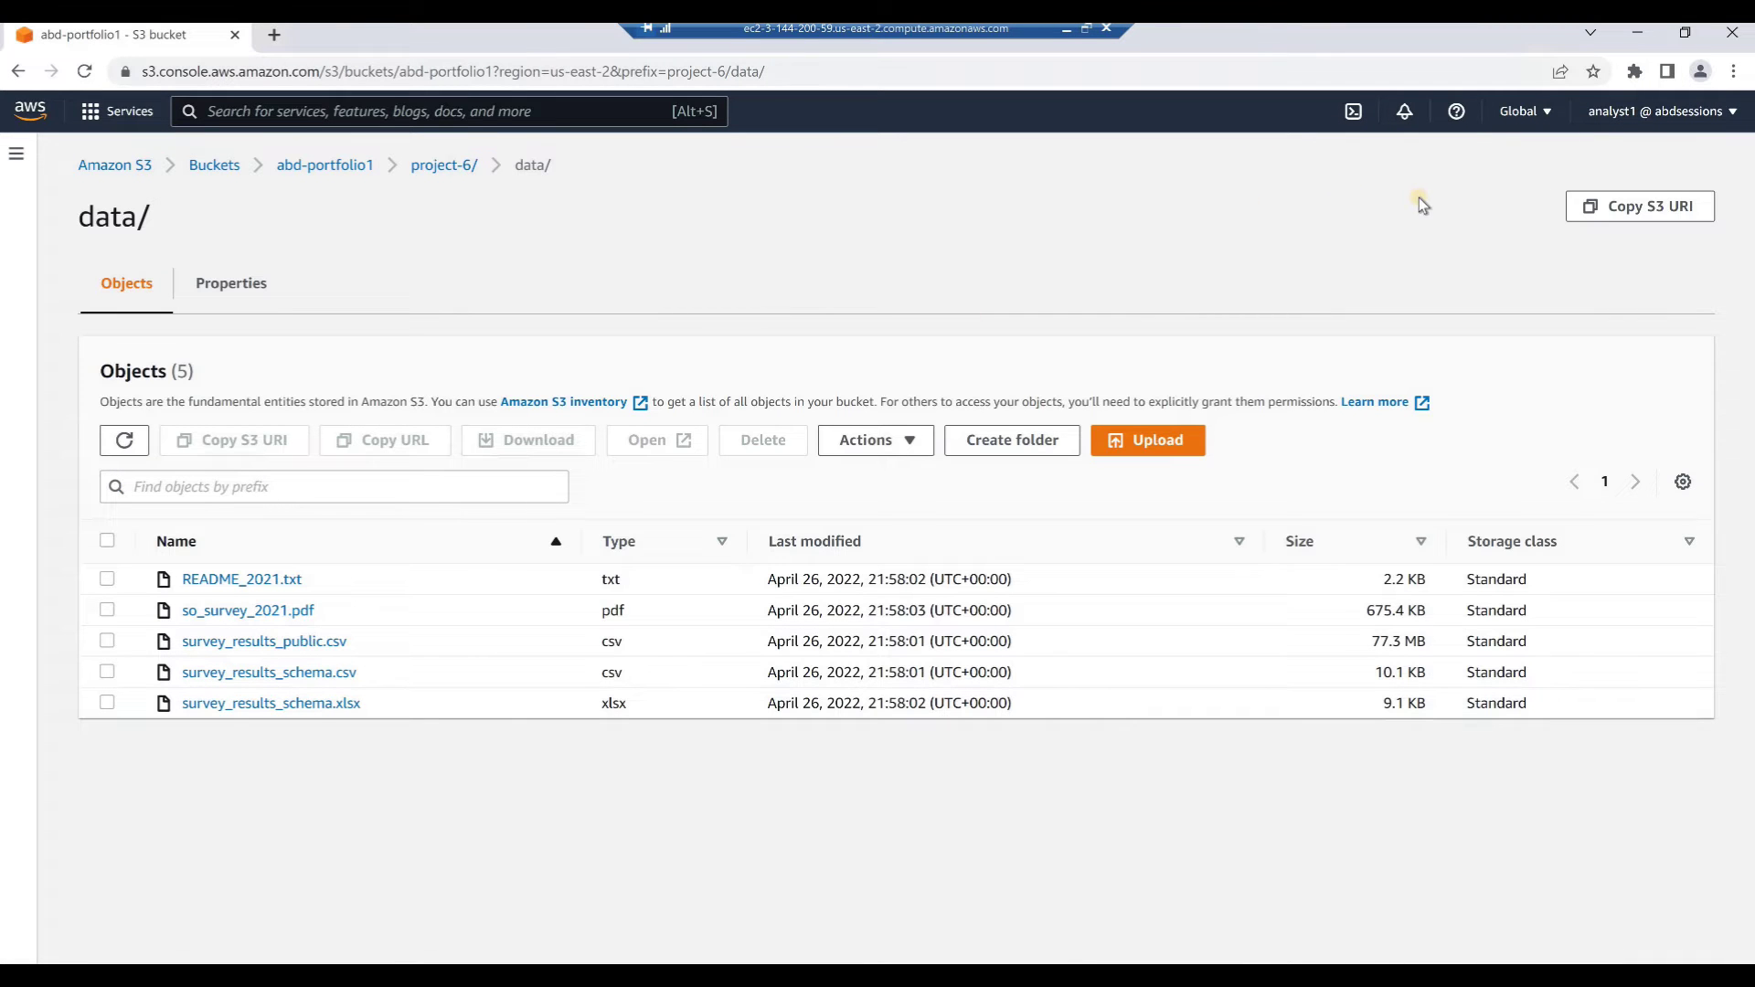
- Sign out of the AWS console, close the browser and disconnect the remote desktop session
click(1626, 114)
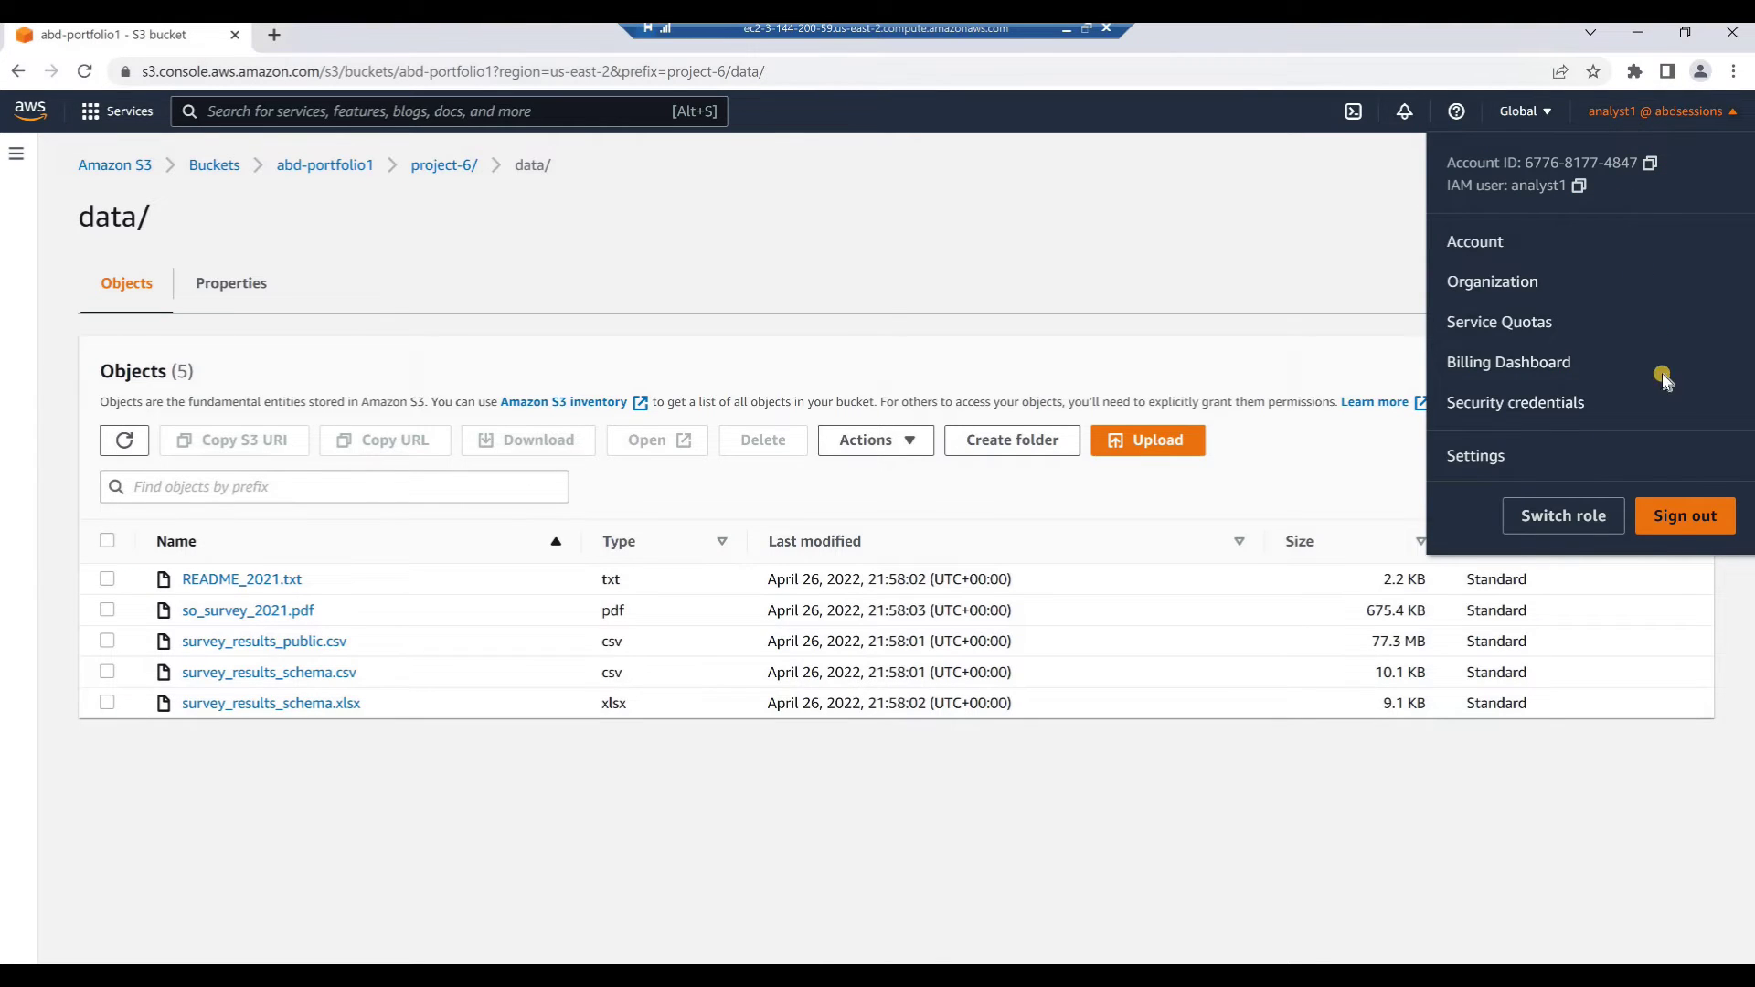
click(1674, 528)
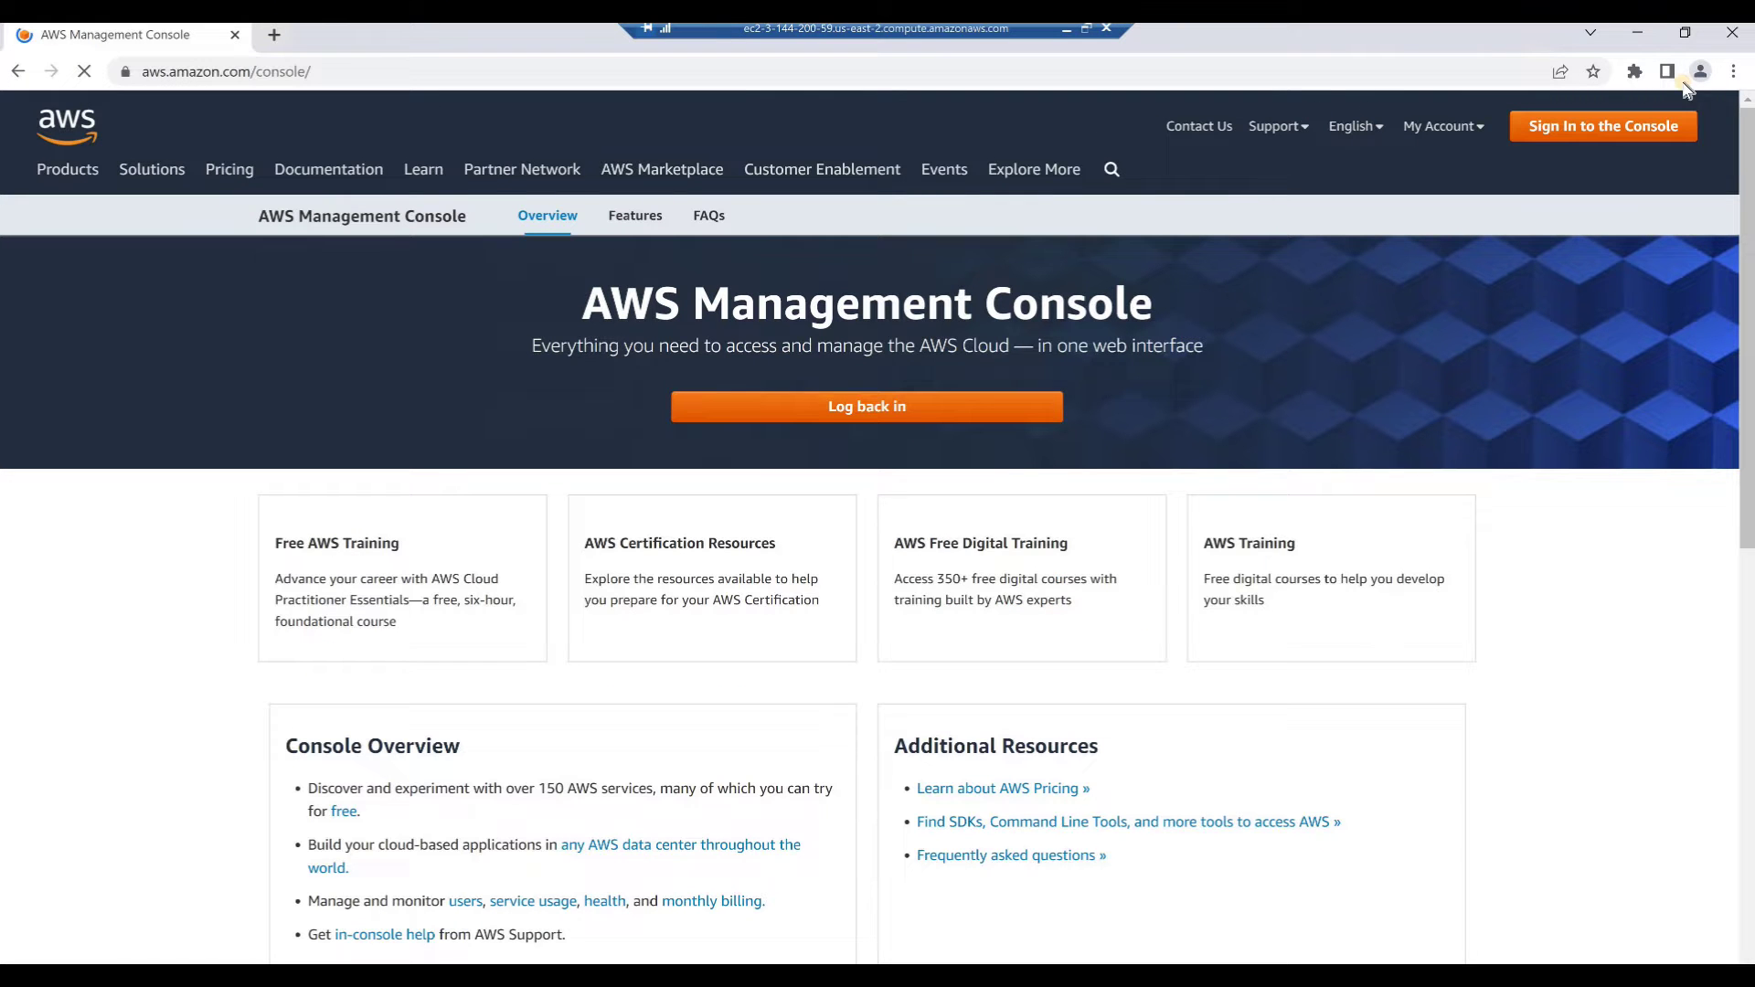
click(1727, 36)
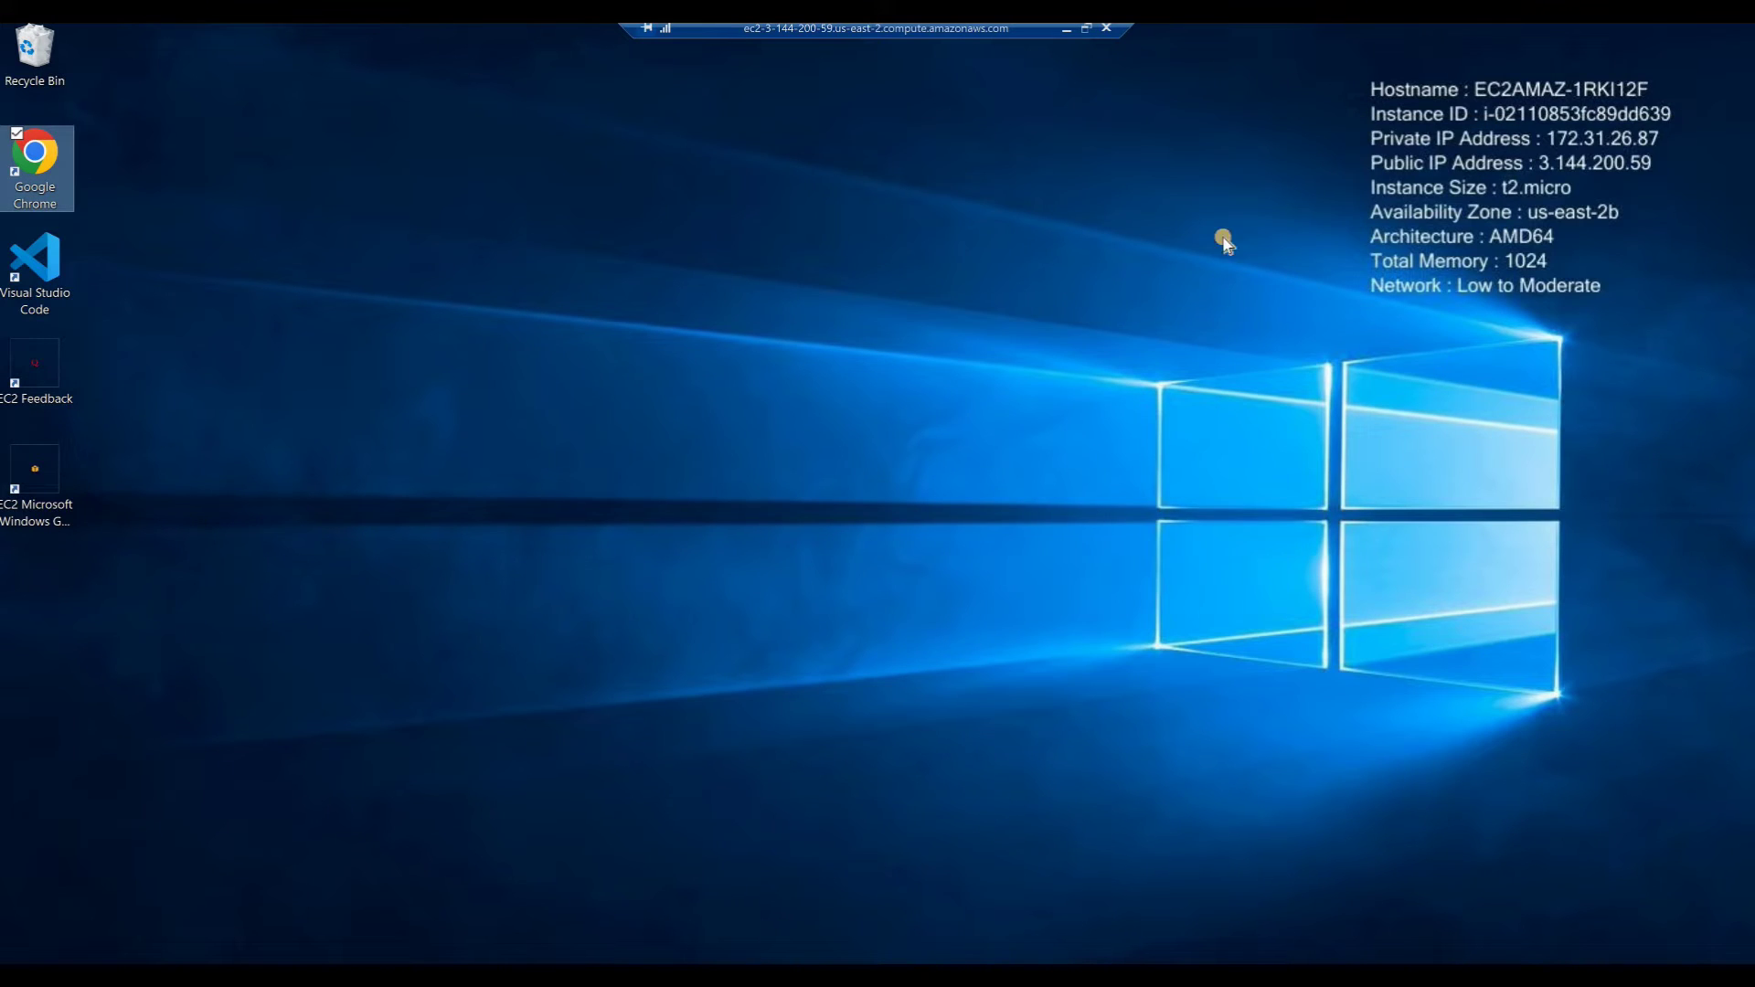
click(1105, 29)
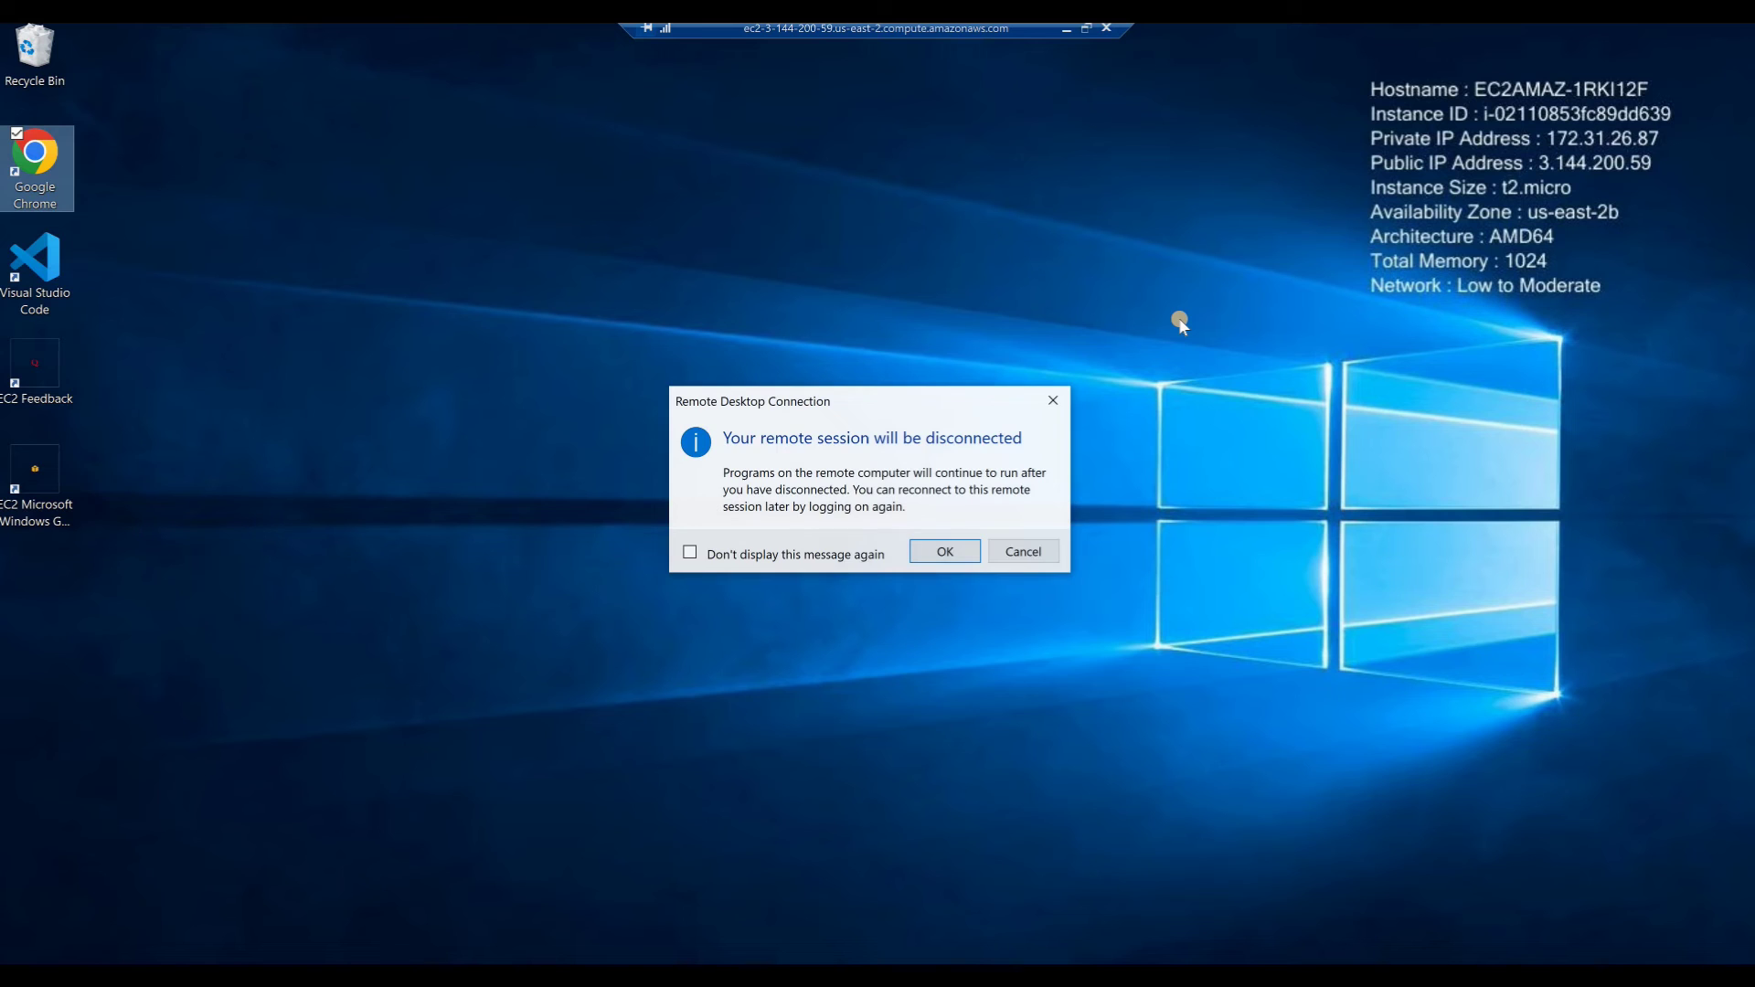
click(944, 551)
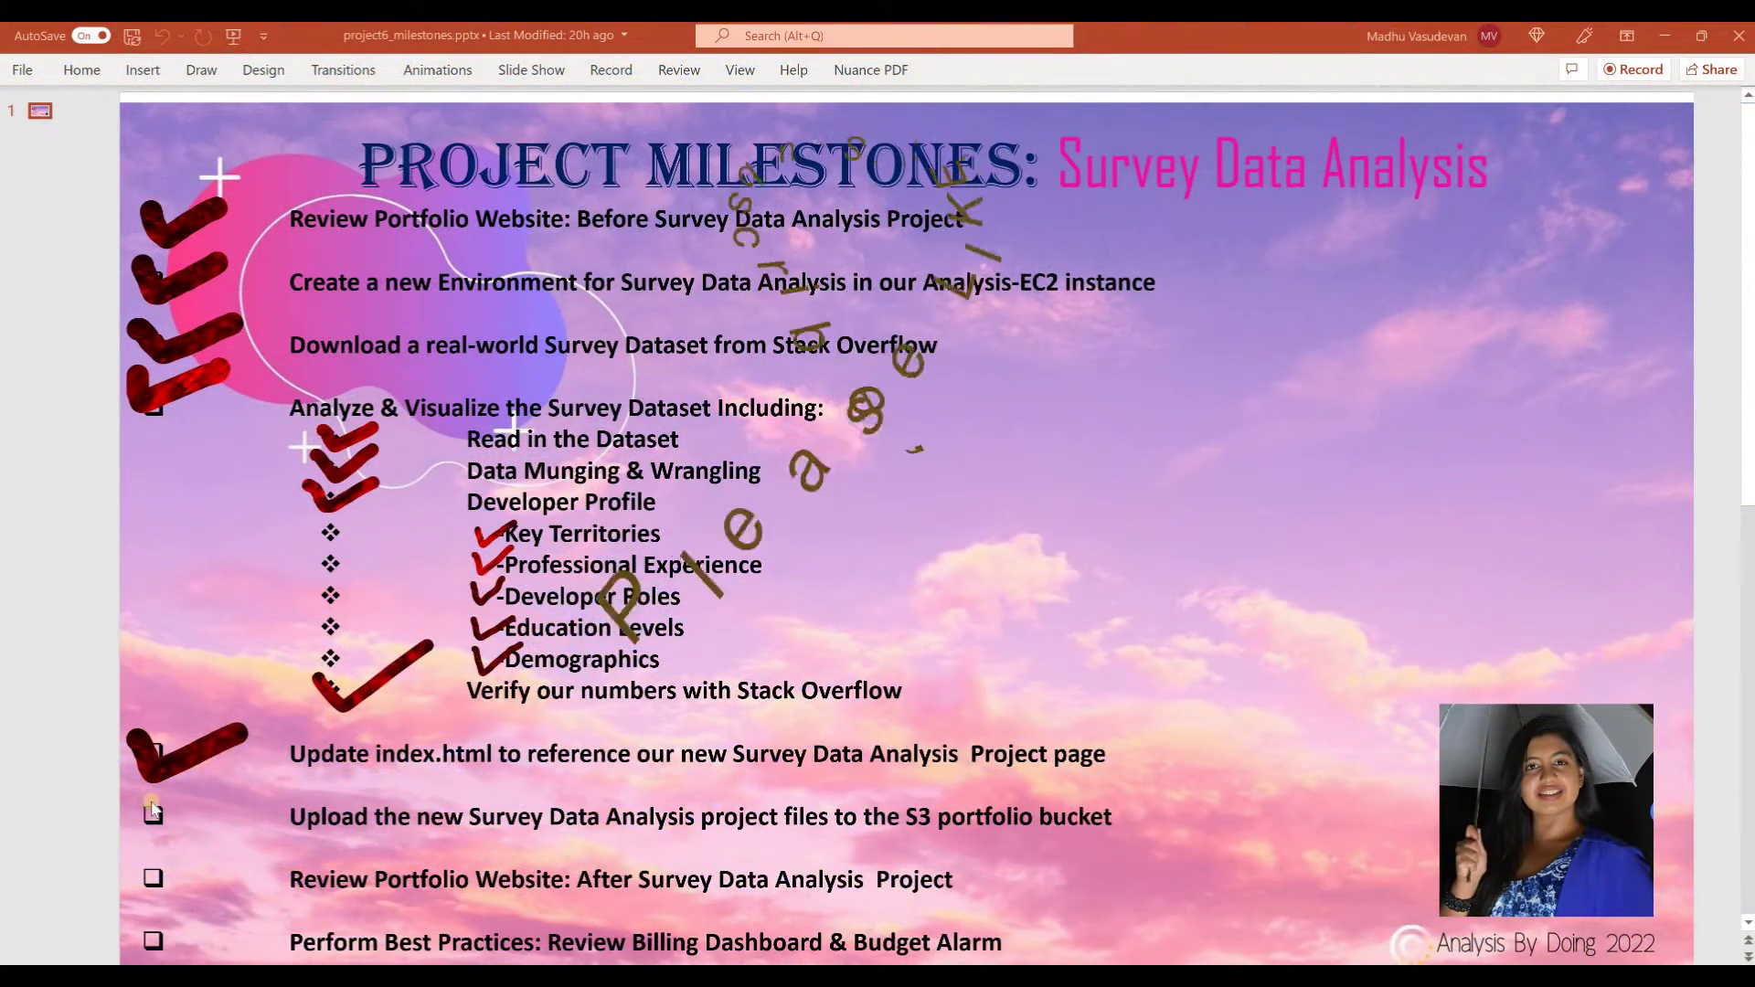
- Ink a check mark on the PowerPoint milestones slide beside uploading the Survey Data Analysis project files to the S3 portfolio bucket
mouse_move(134, 797)
mouse_down()
mouse_move(153, 829)
mouse_move(237, 799)
mouse_up()
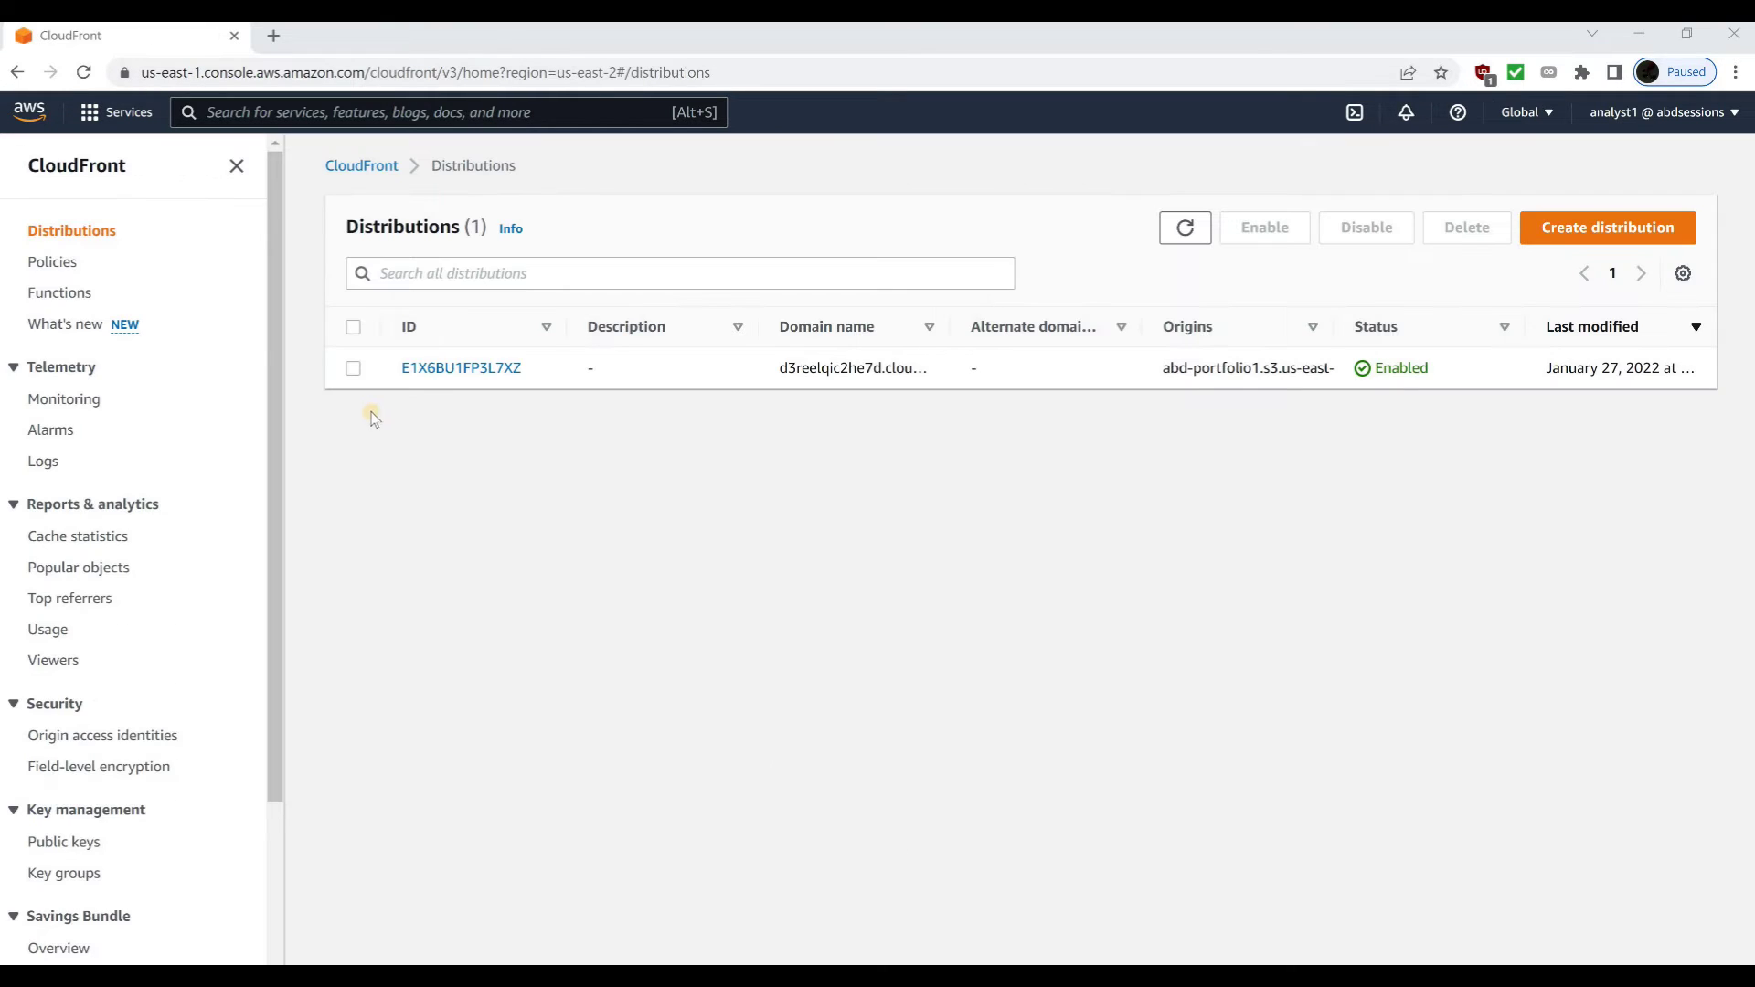
click(433, 369)
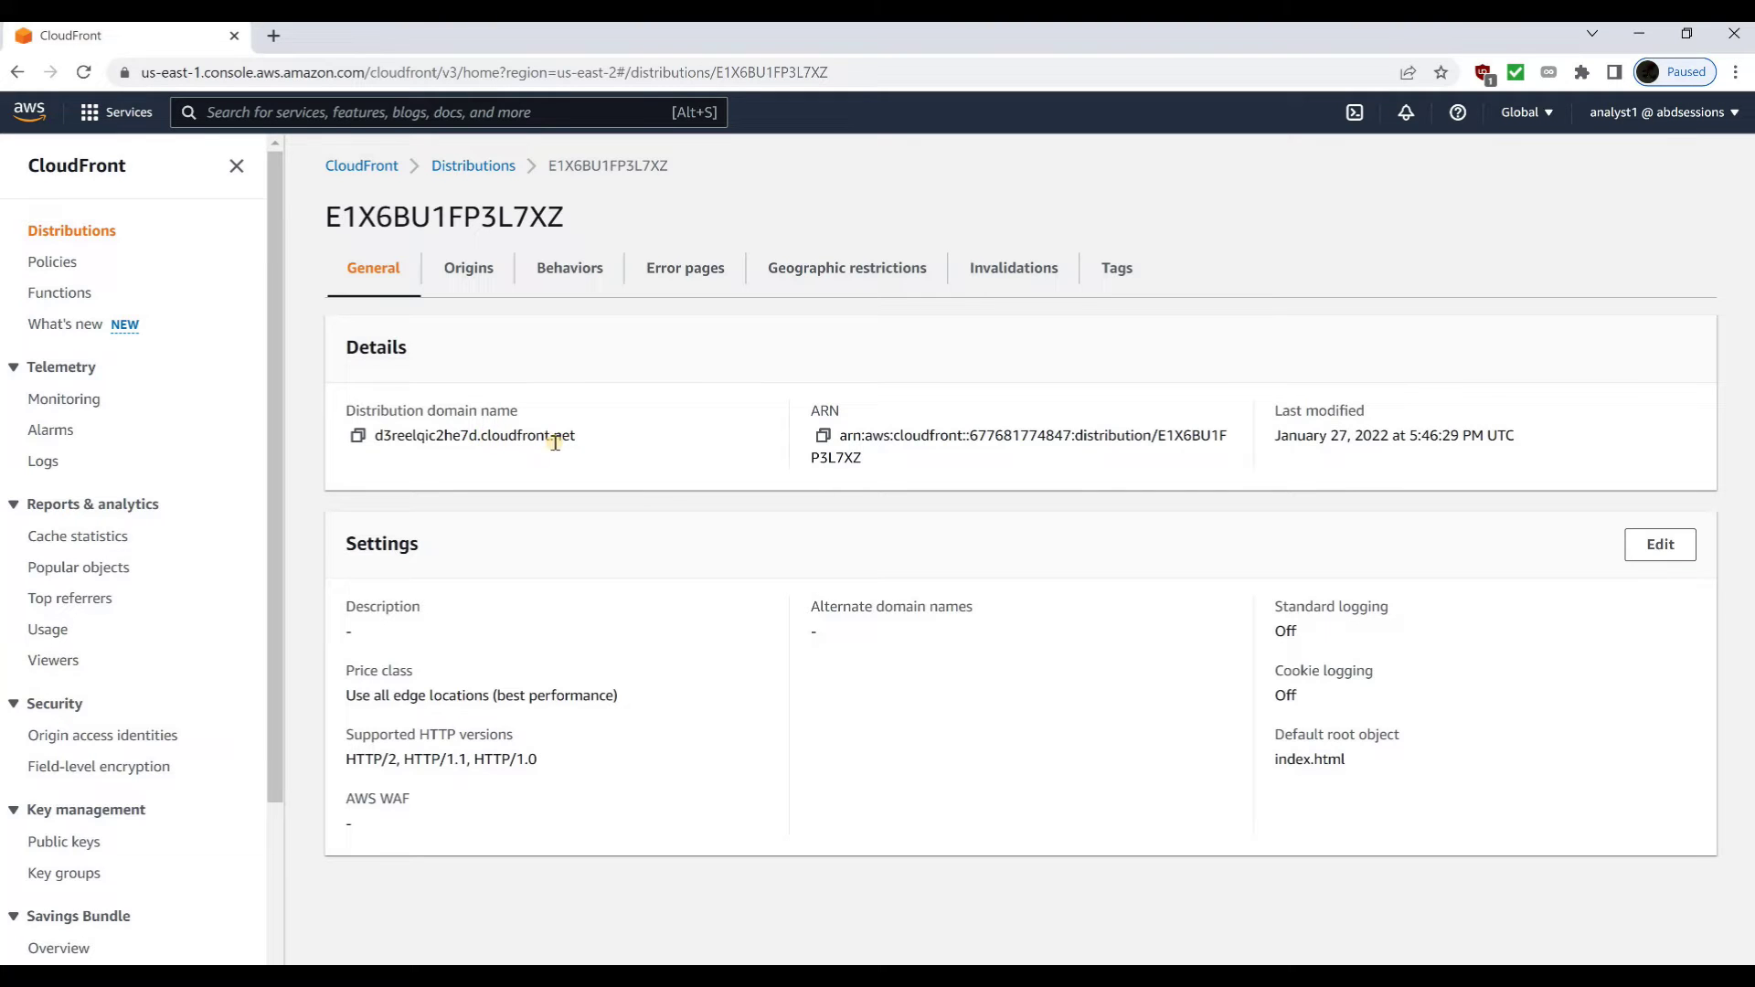
click(358, 440)
click(359, 439)
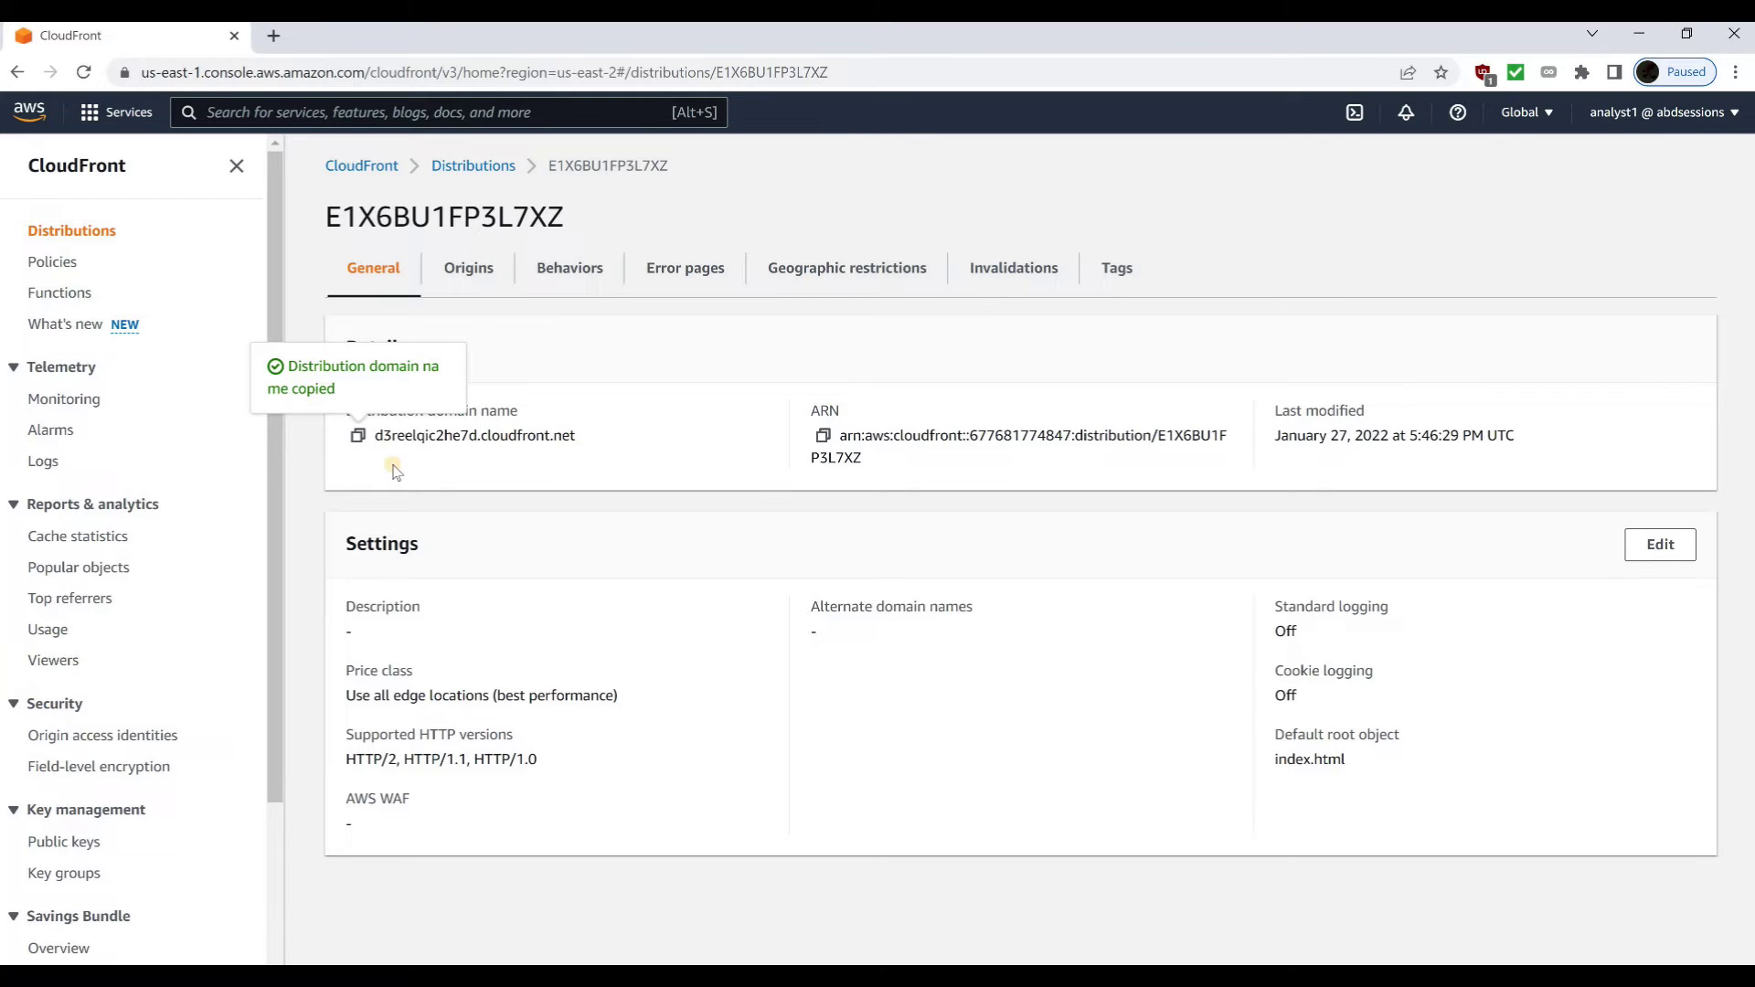
click(272, 36)
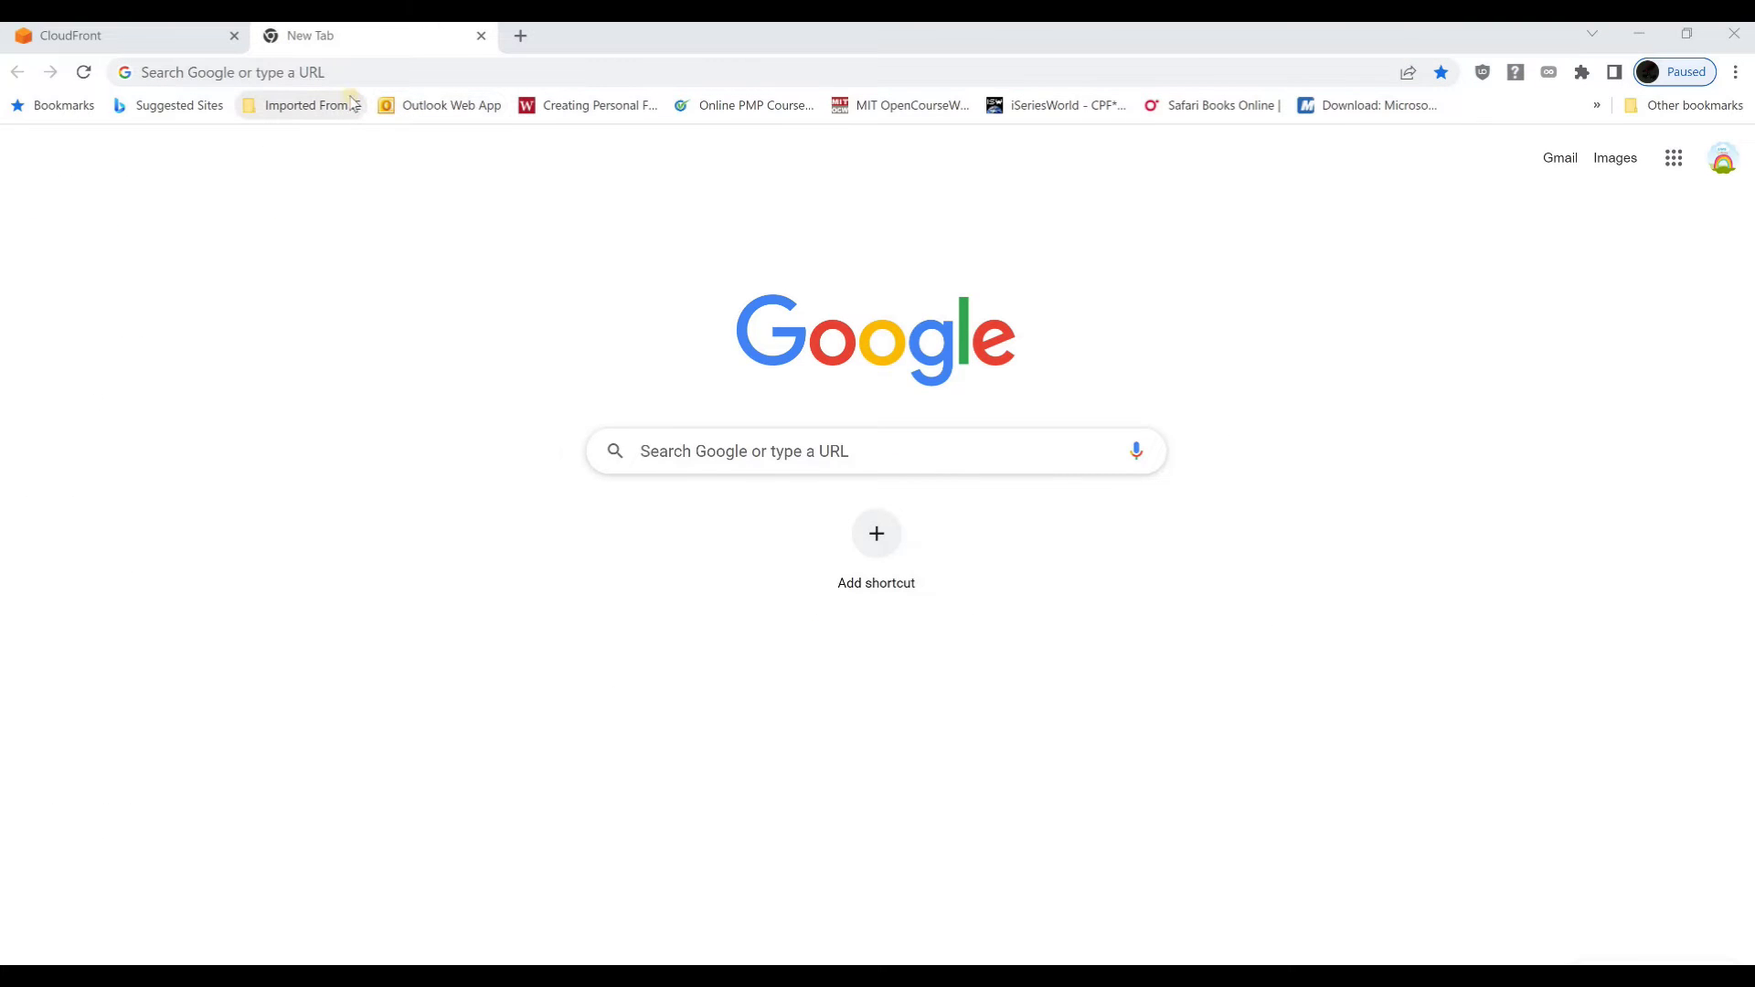
click(318, 71)
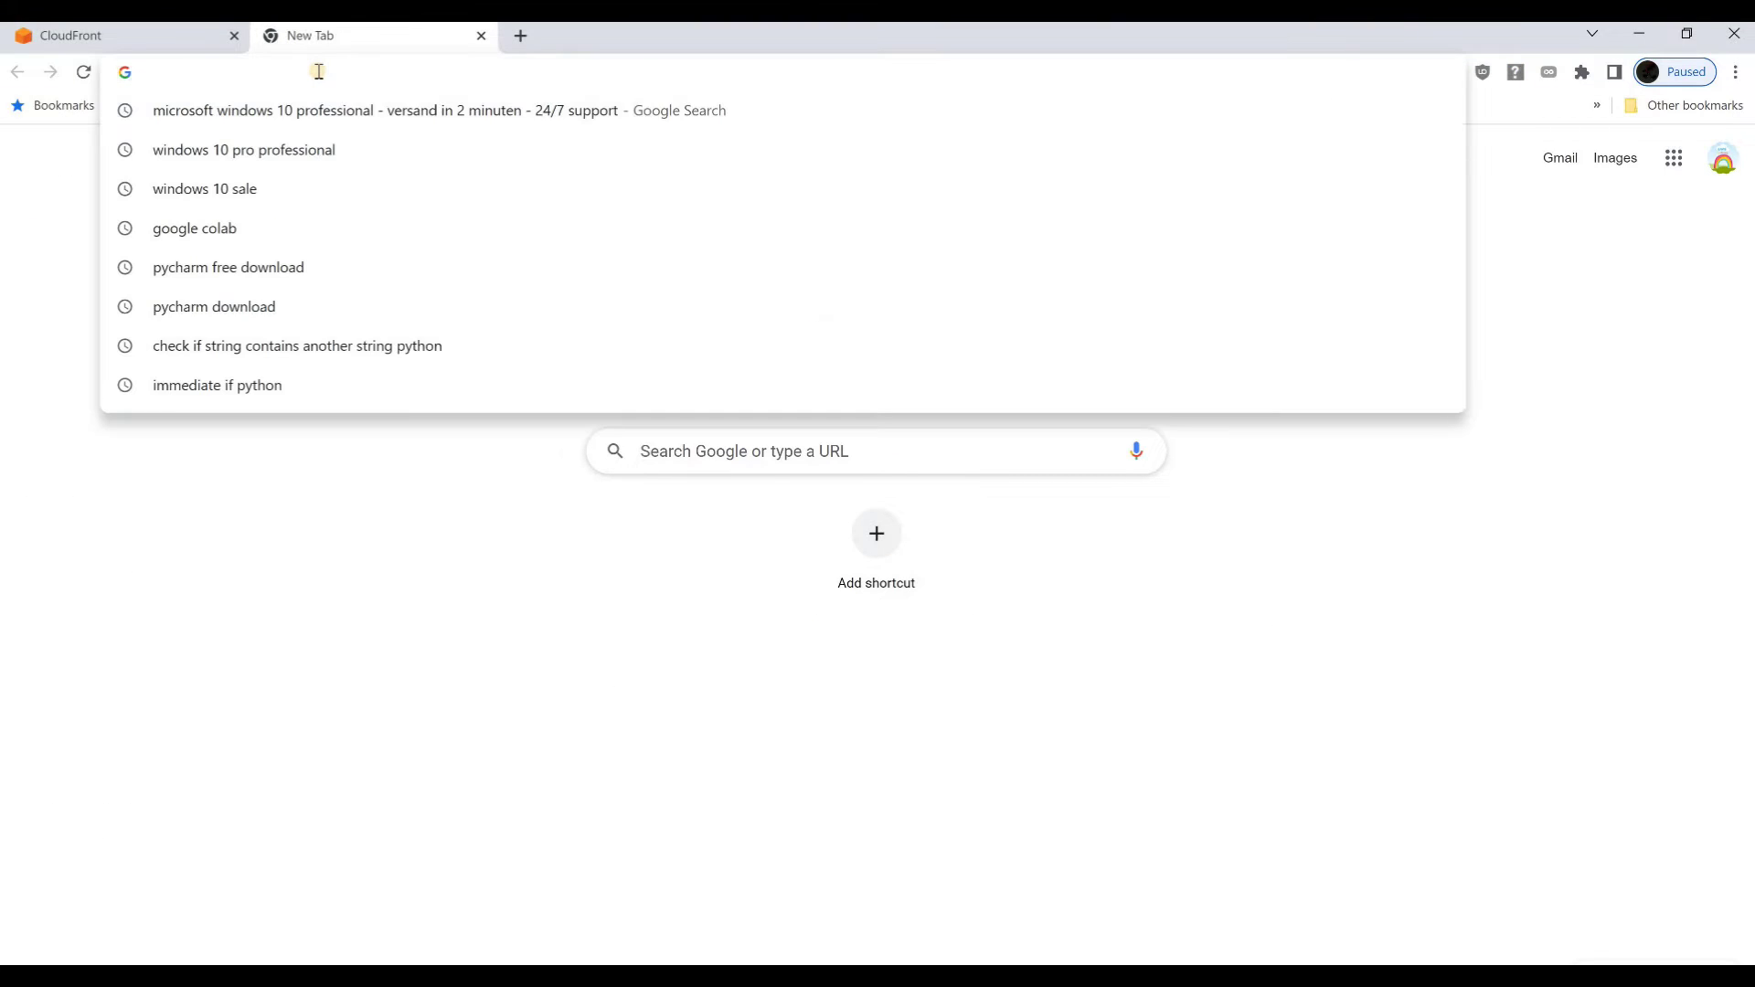
key(ctrl+v)
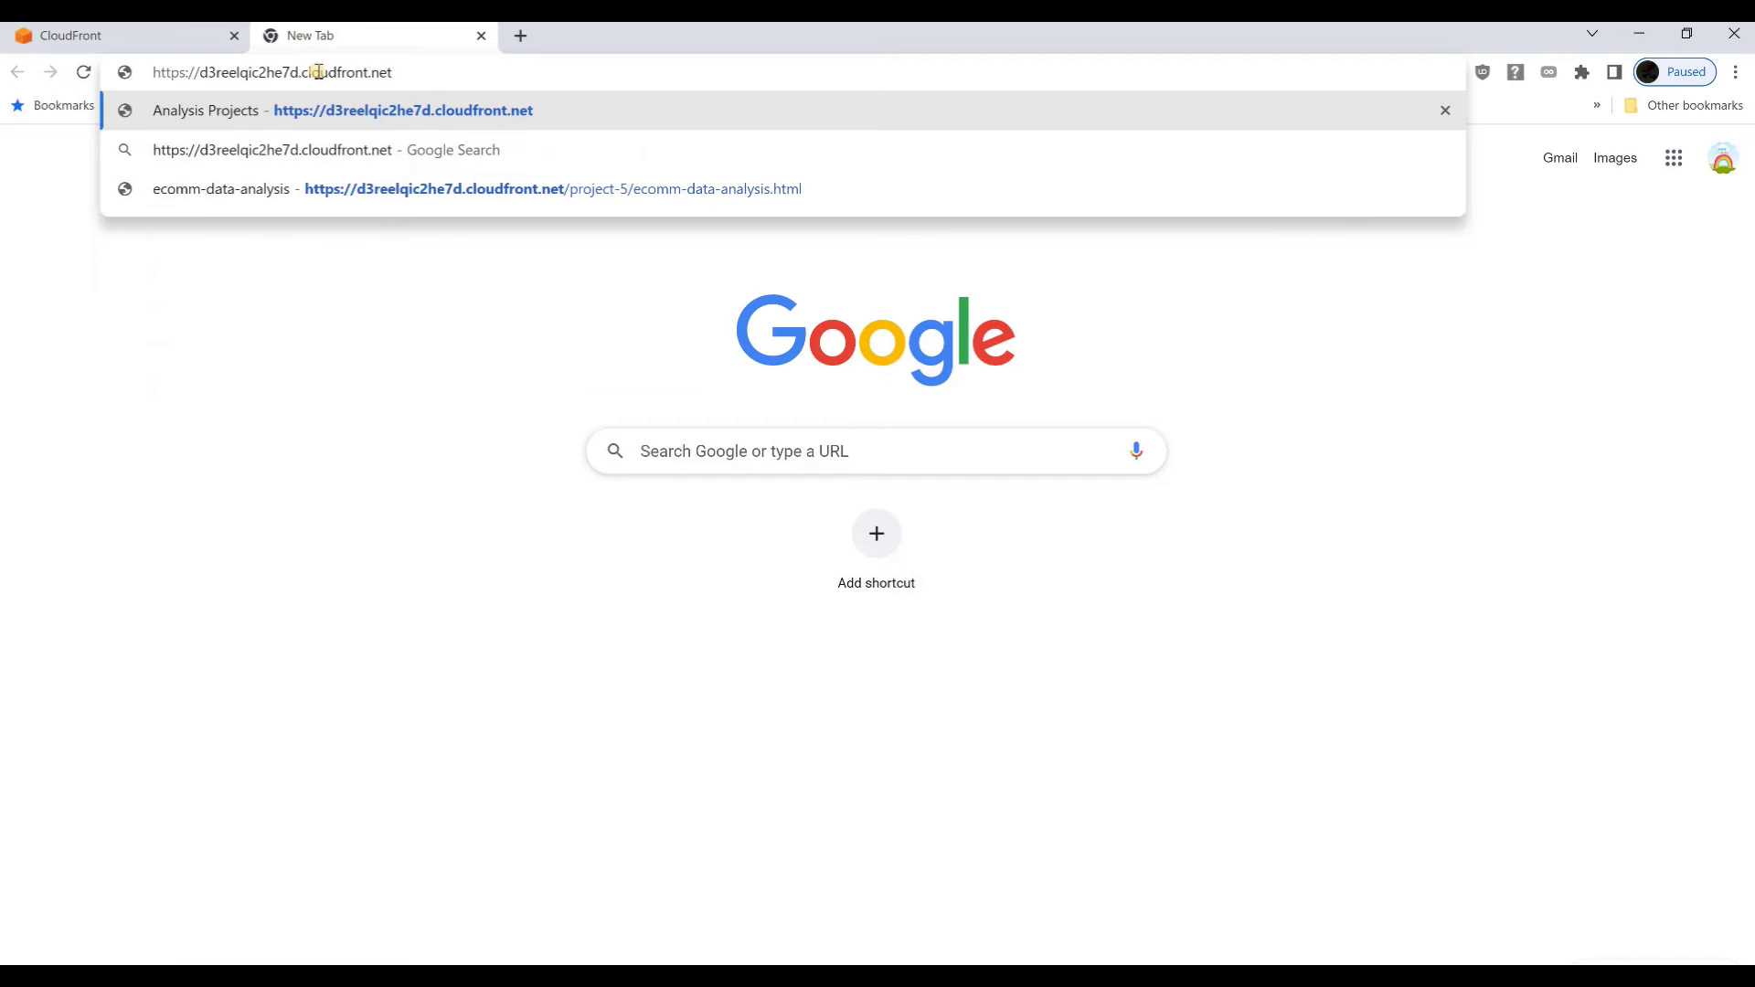
key(Return)
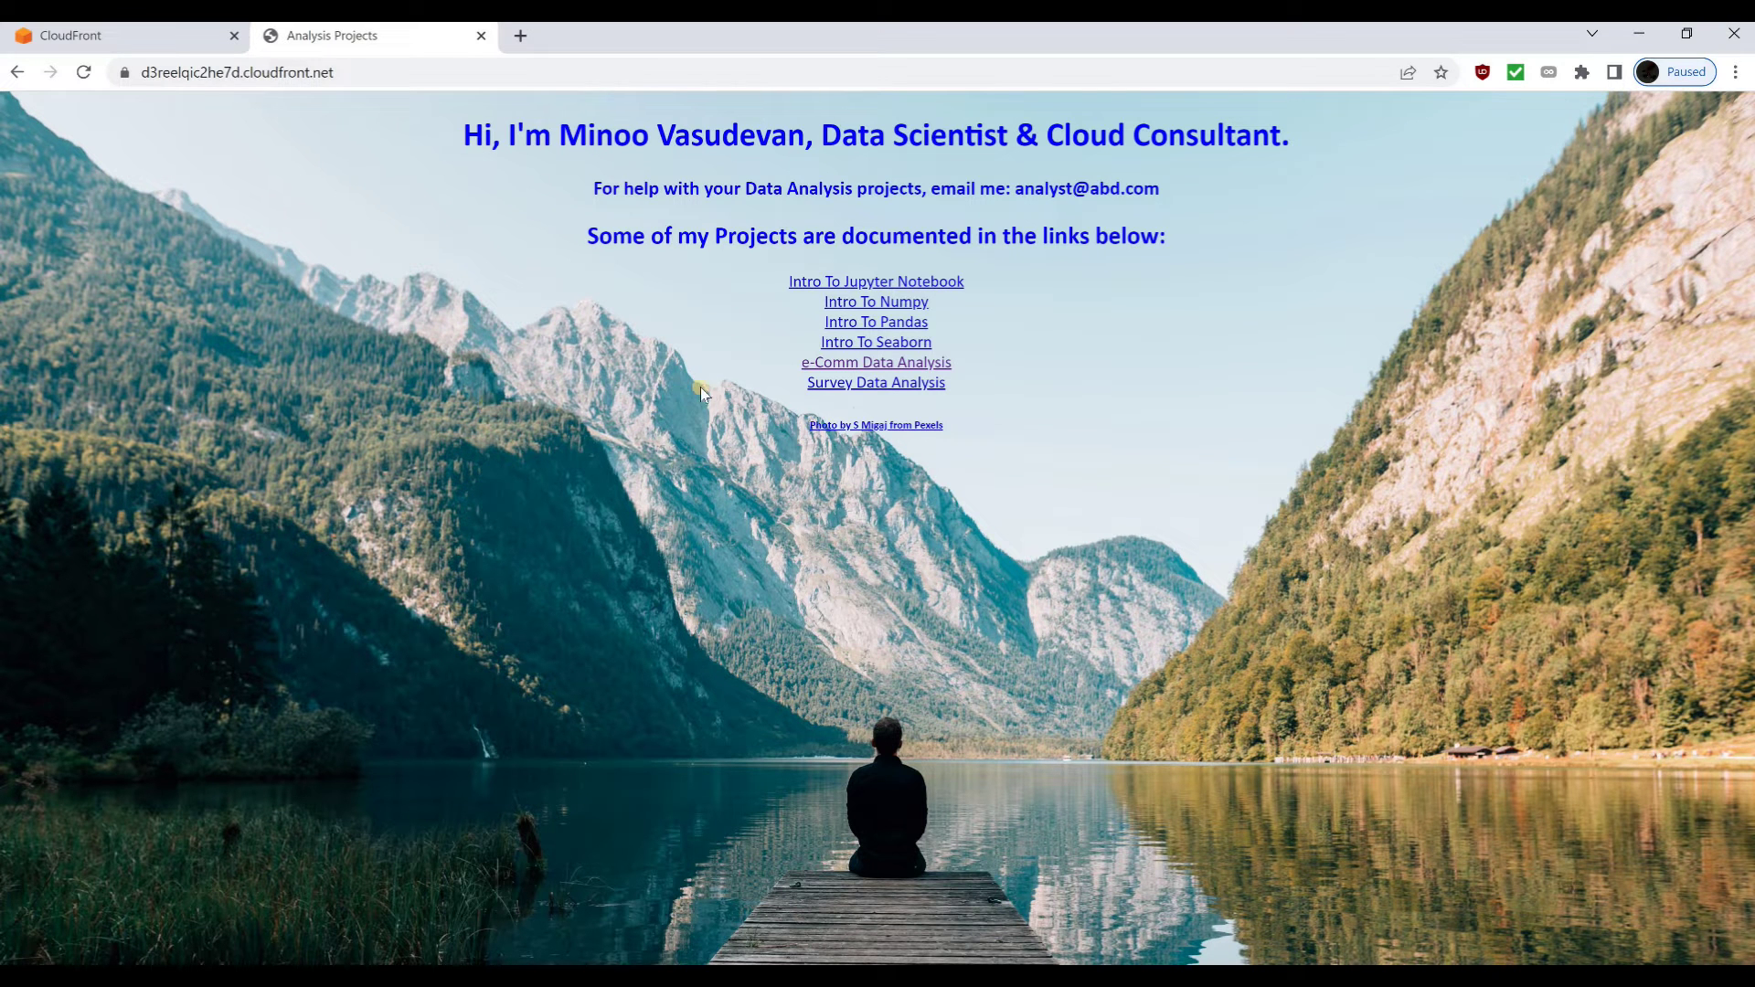
- Open the Survey Data Analysis project page and examine its charts on US states, age at first coding and learning methods
click(855, 387)
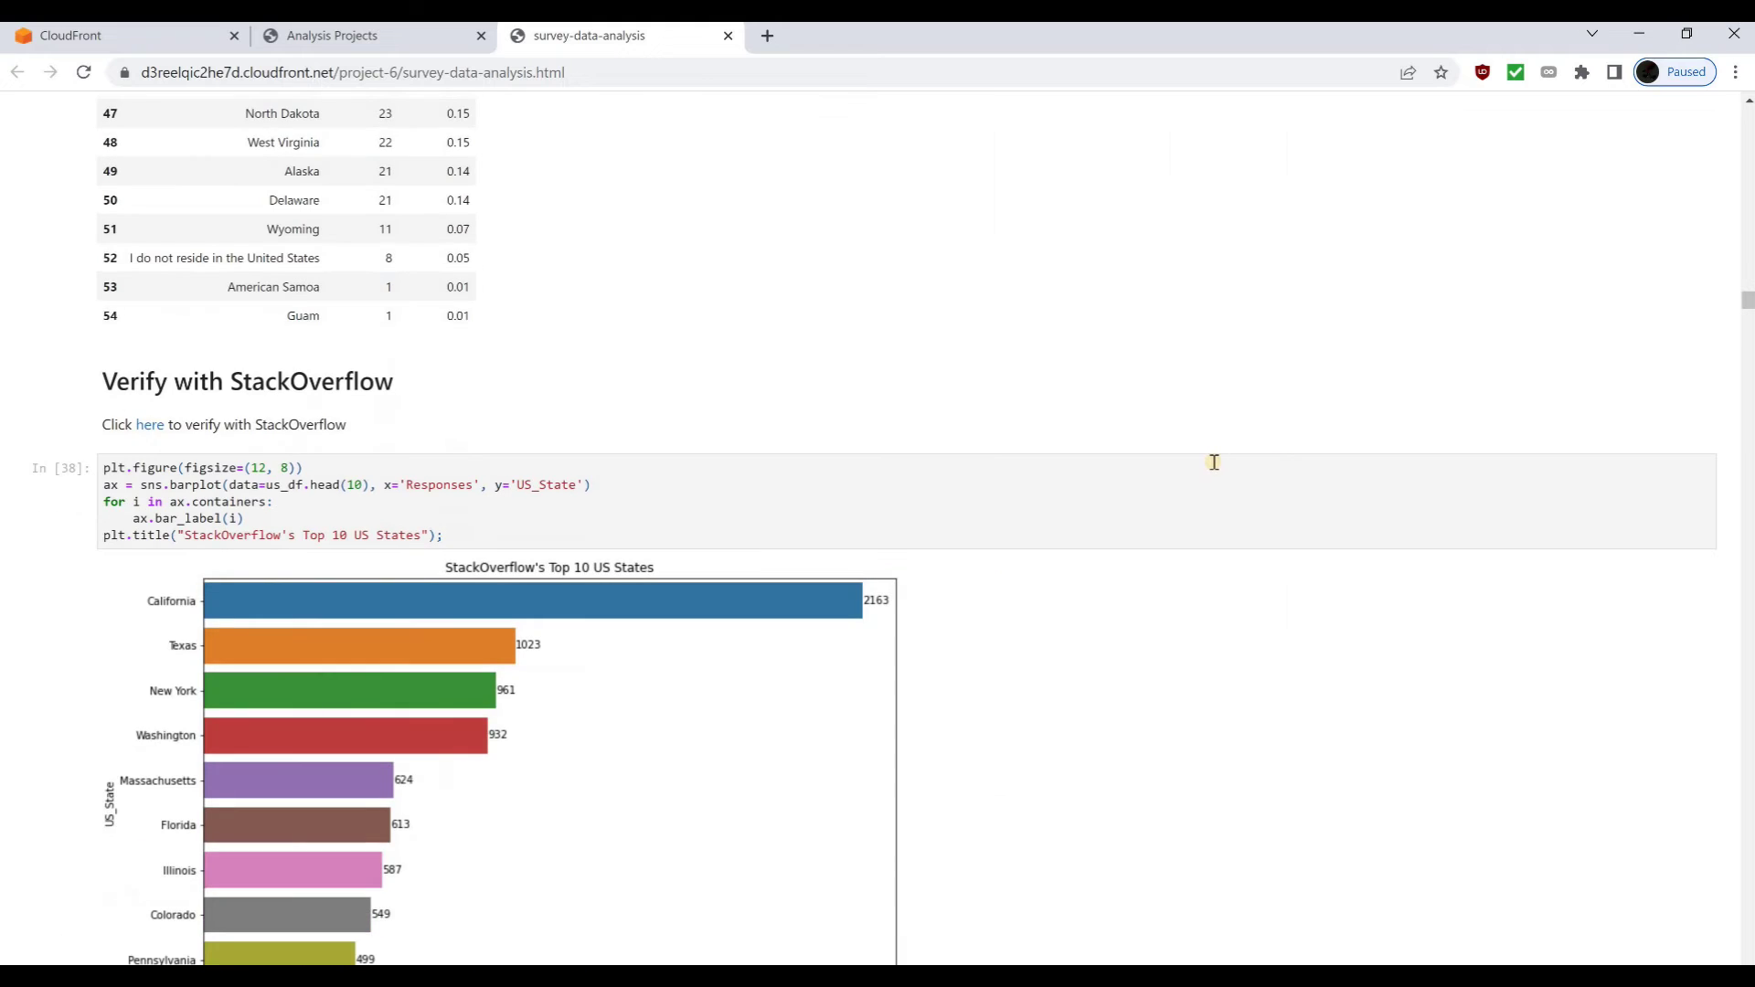
scroll(1215, 462, down, 3)
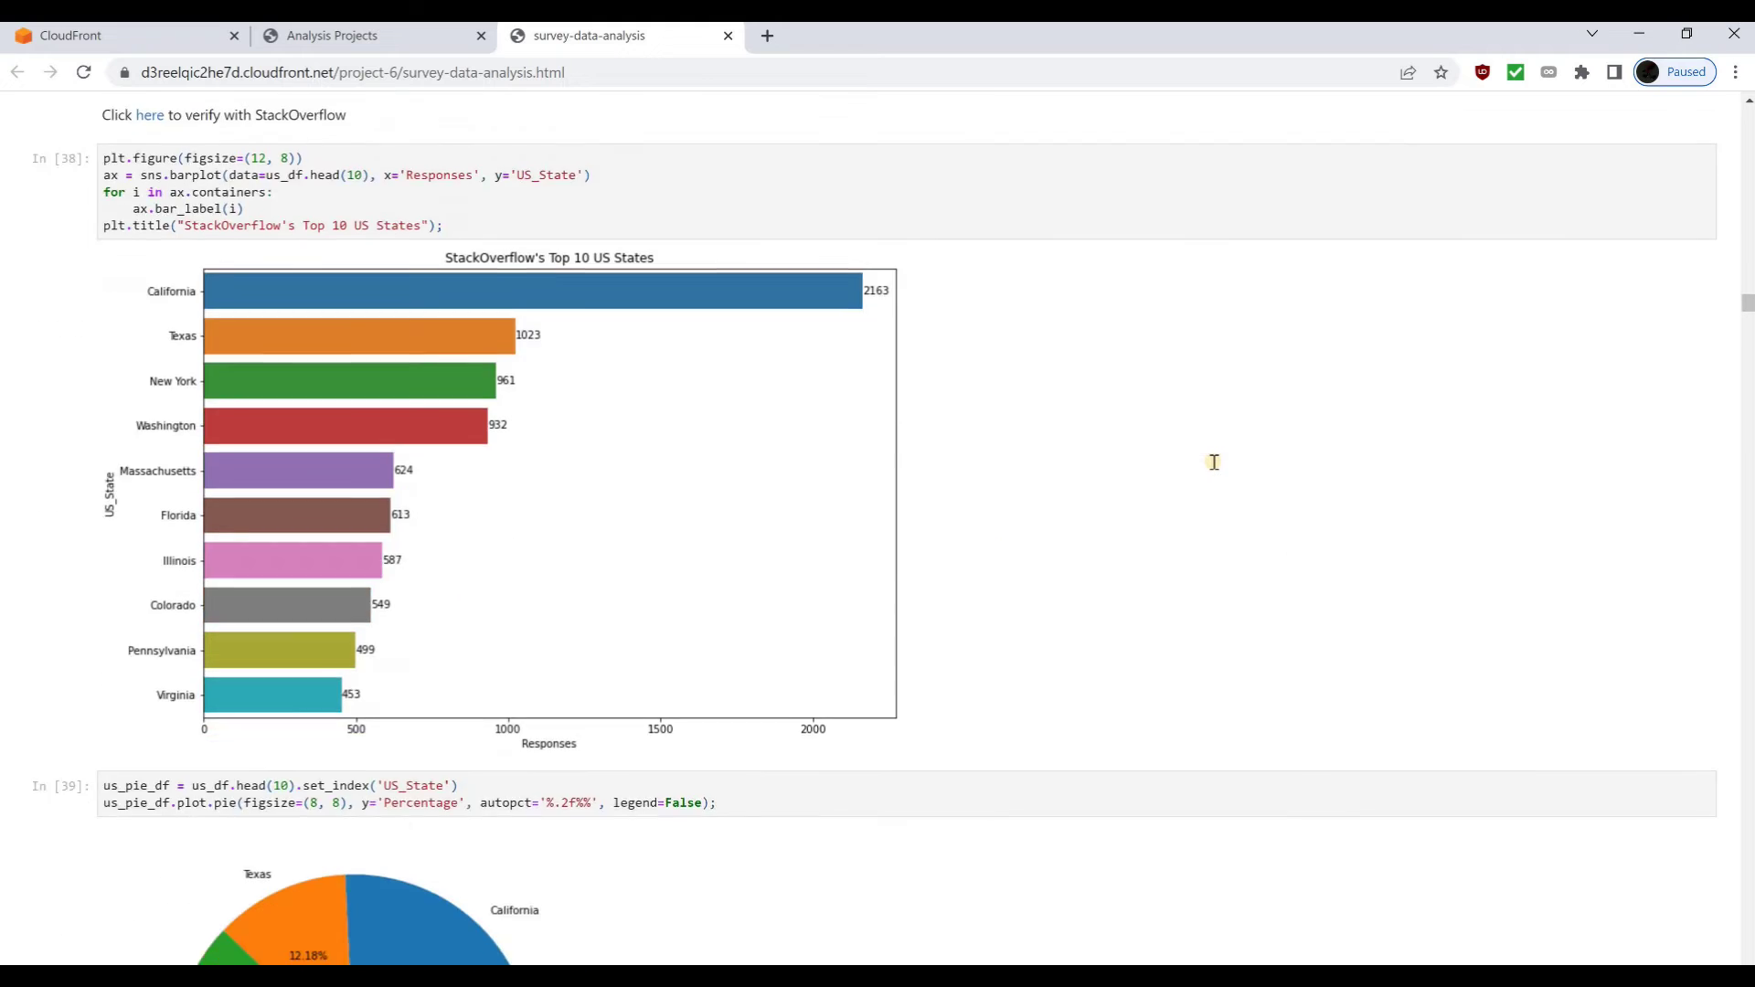
scroll(1214, 467, down, 2)
scroll(1214, 467, down, 17)
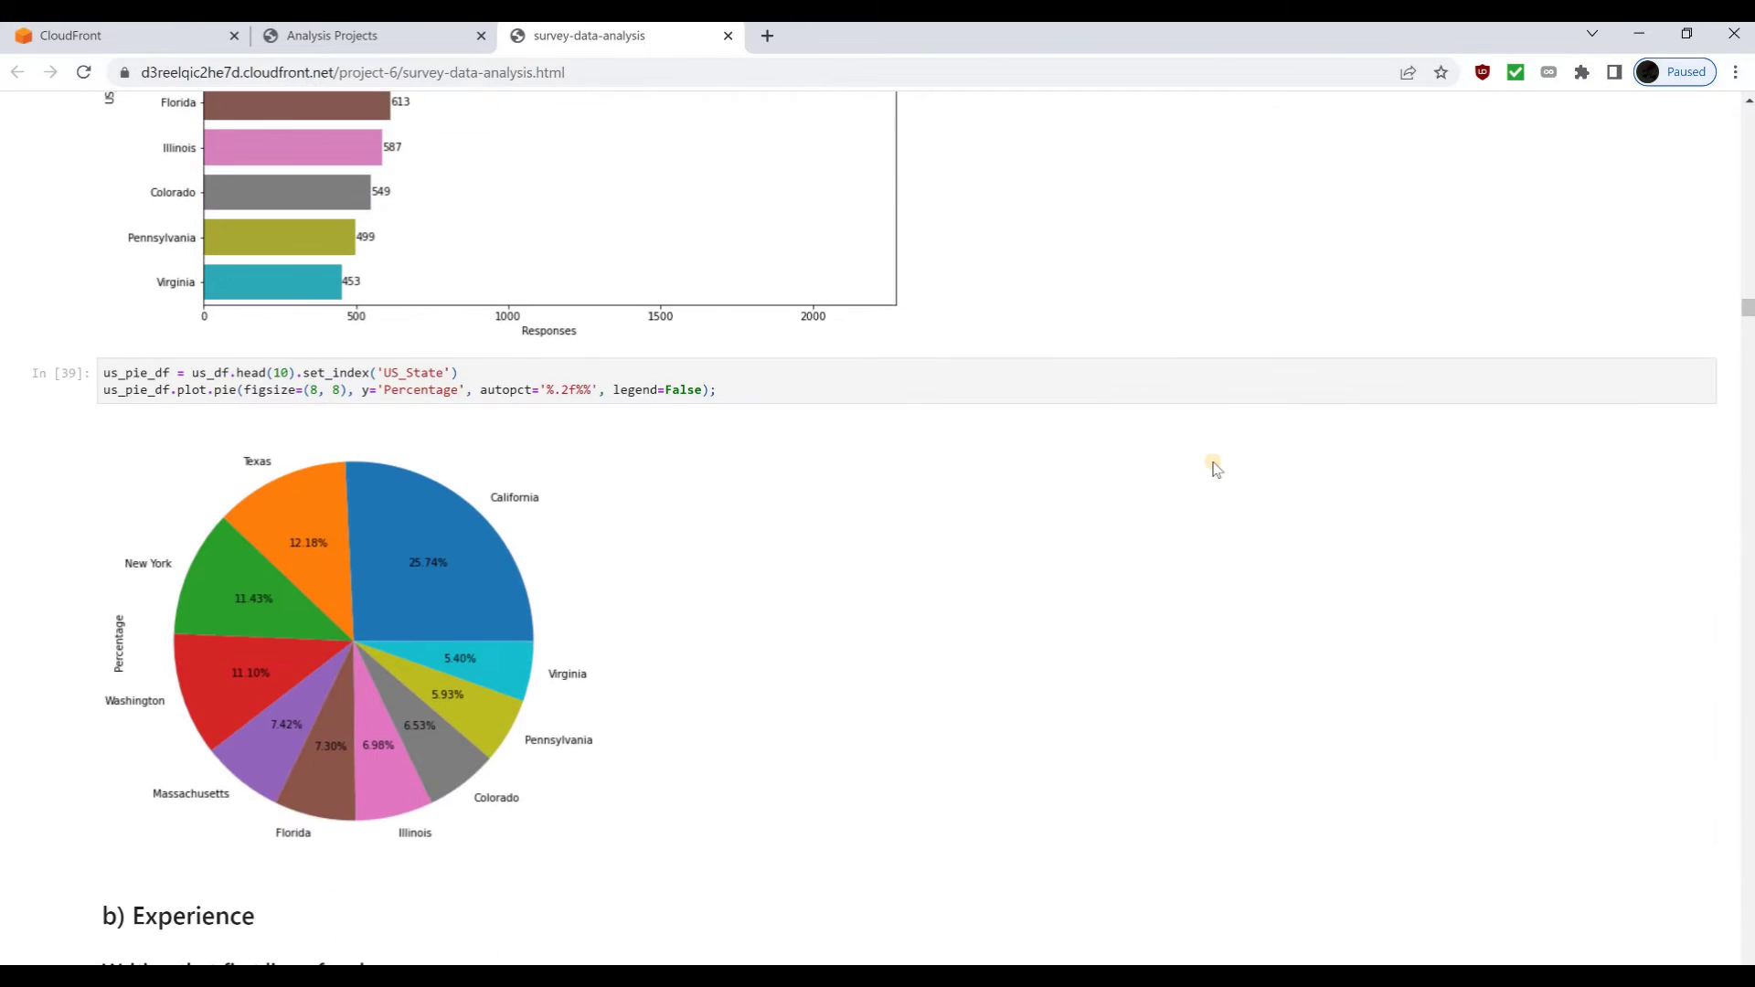
scroll(1210, 468, down, 16)
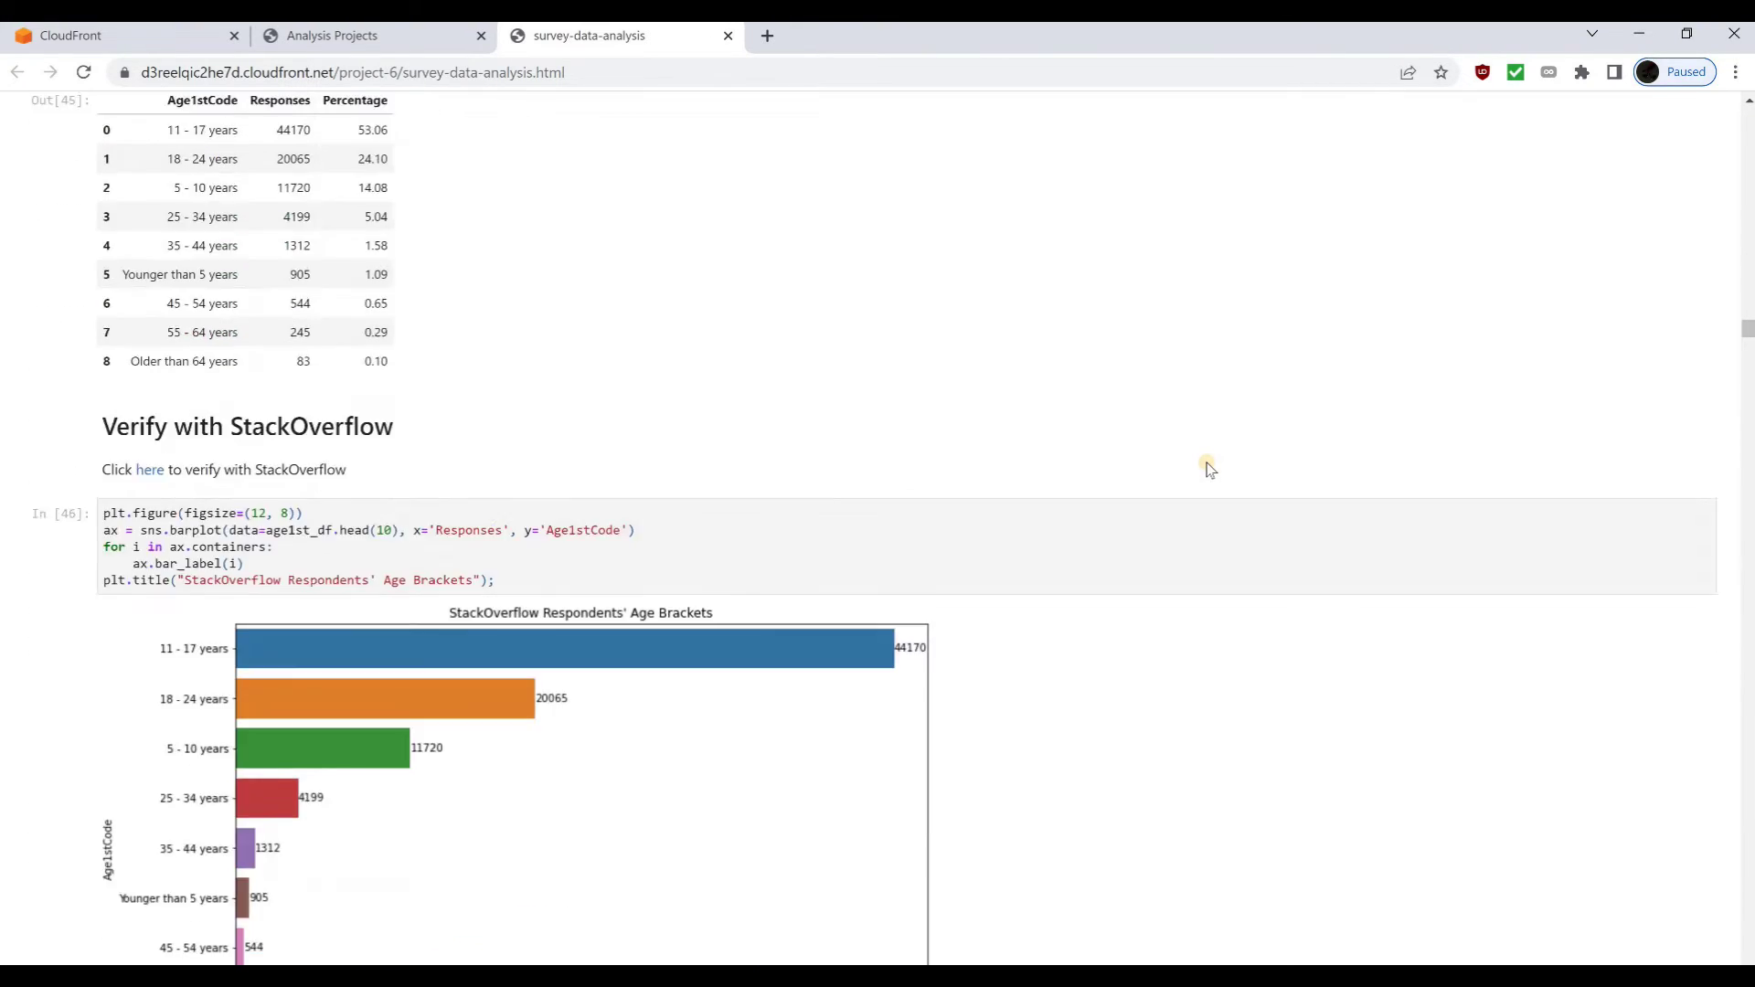
scroll(1210, 468, down, 15)
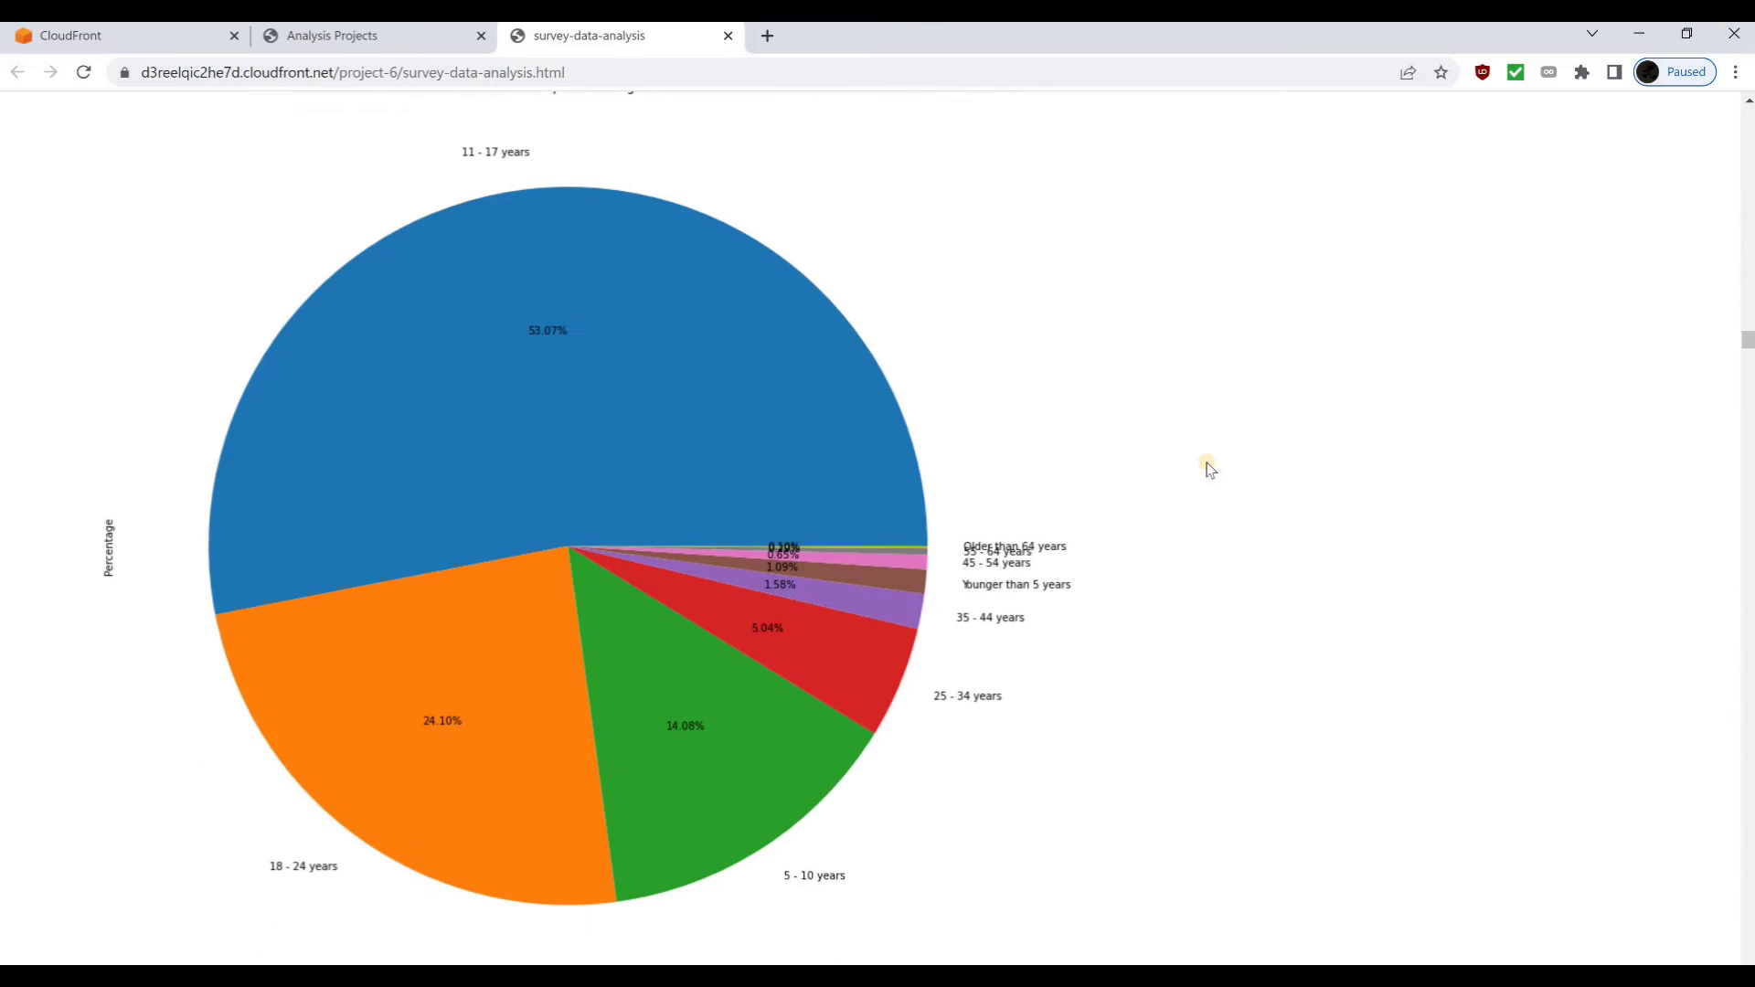
scroll(1209, 469, down, 9)
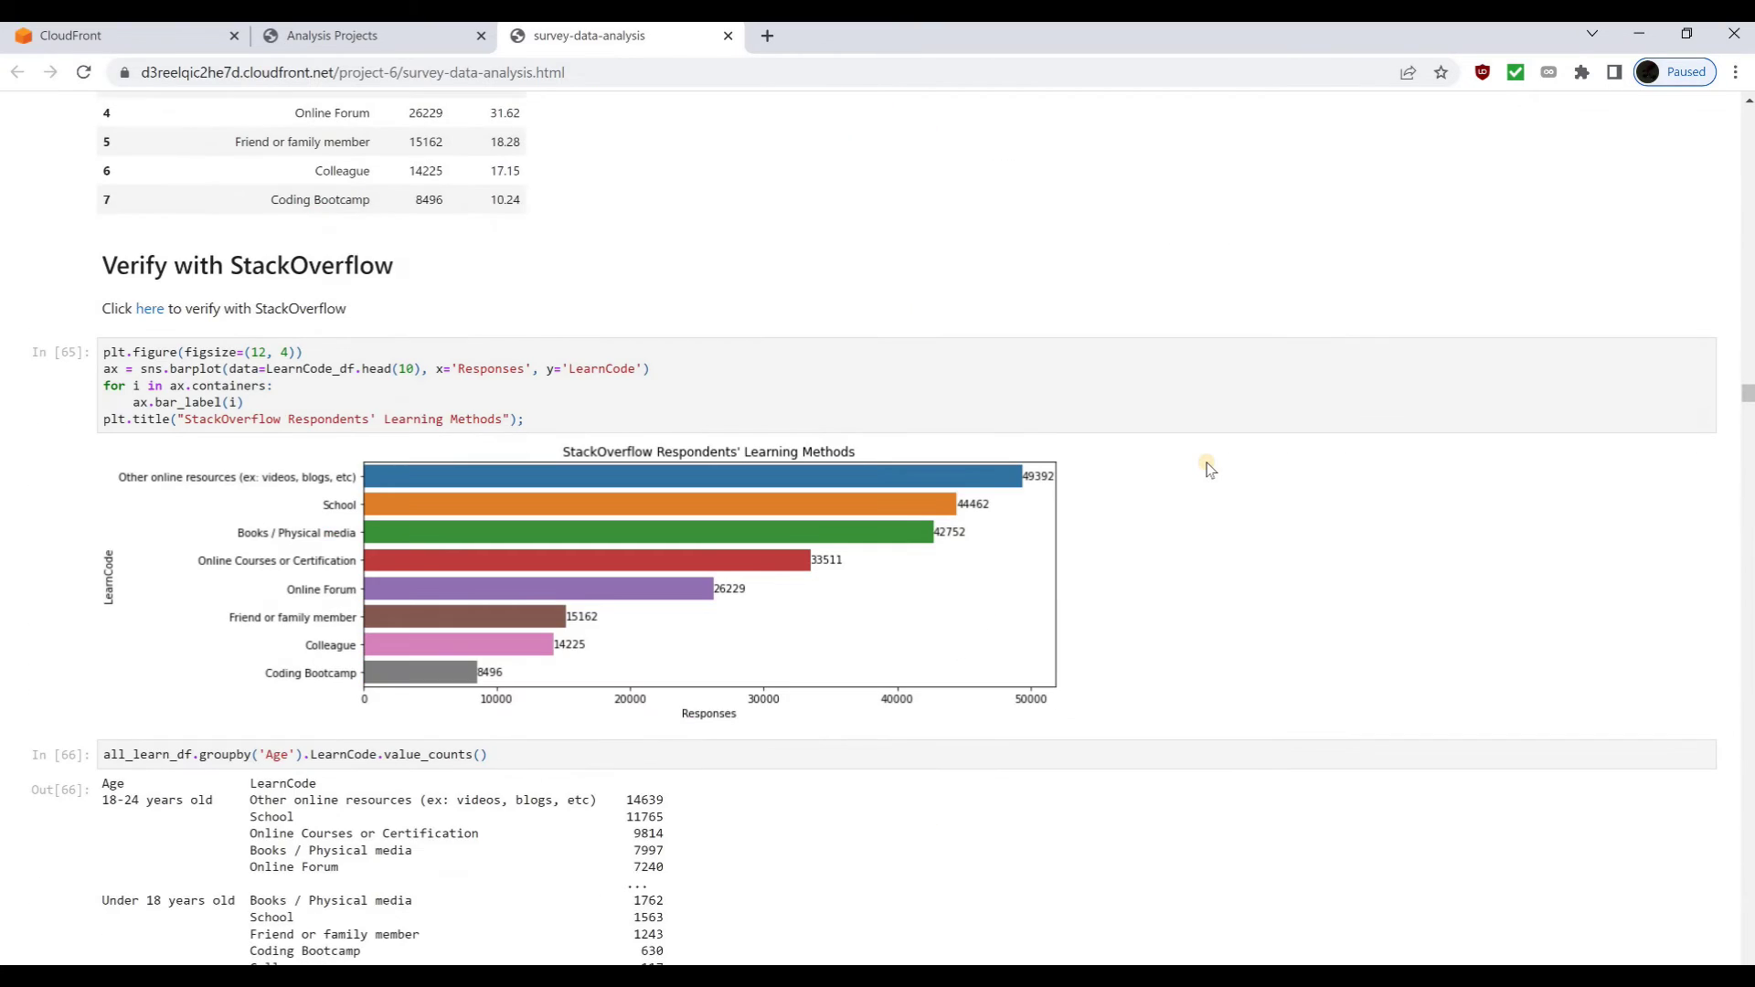
scroll(1209, 468, down, 12)
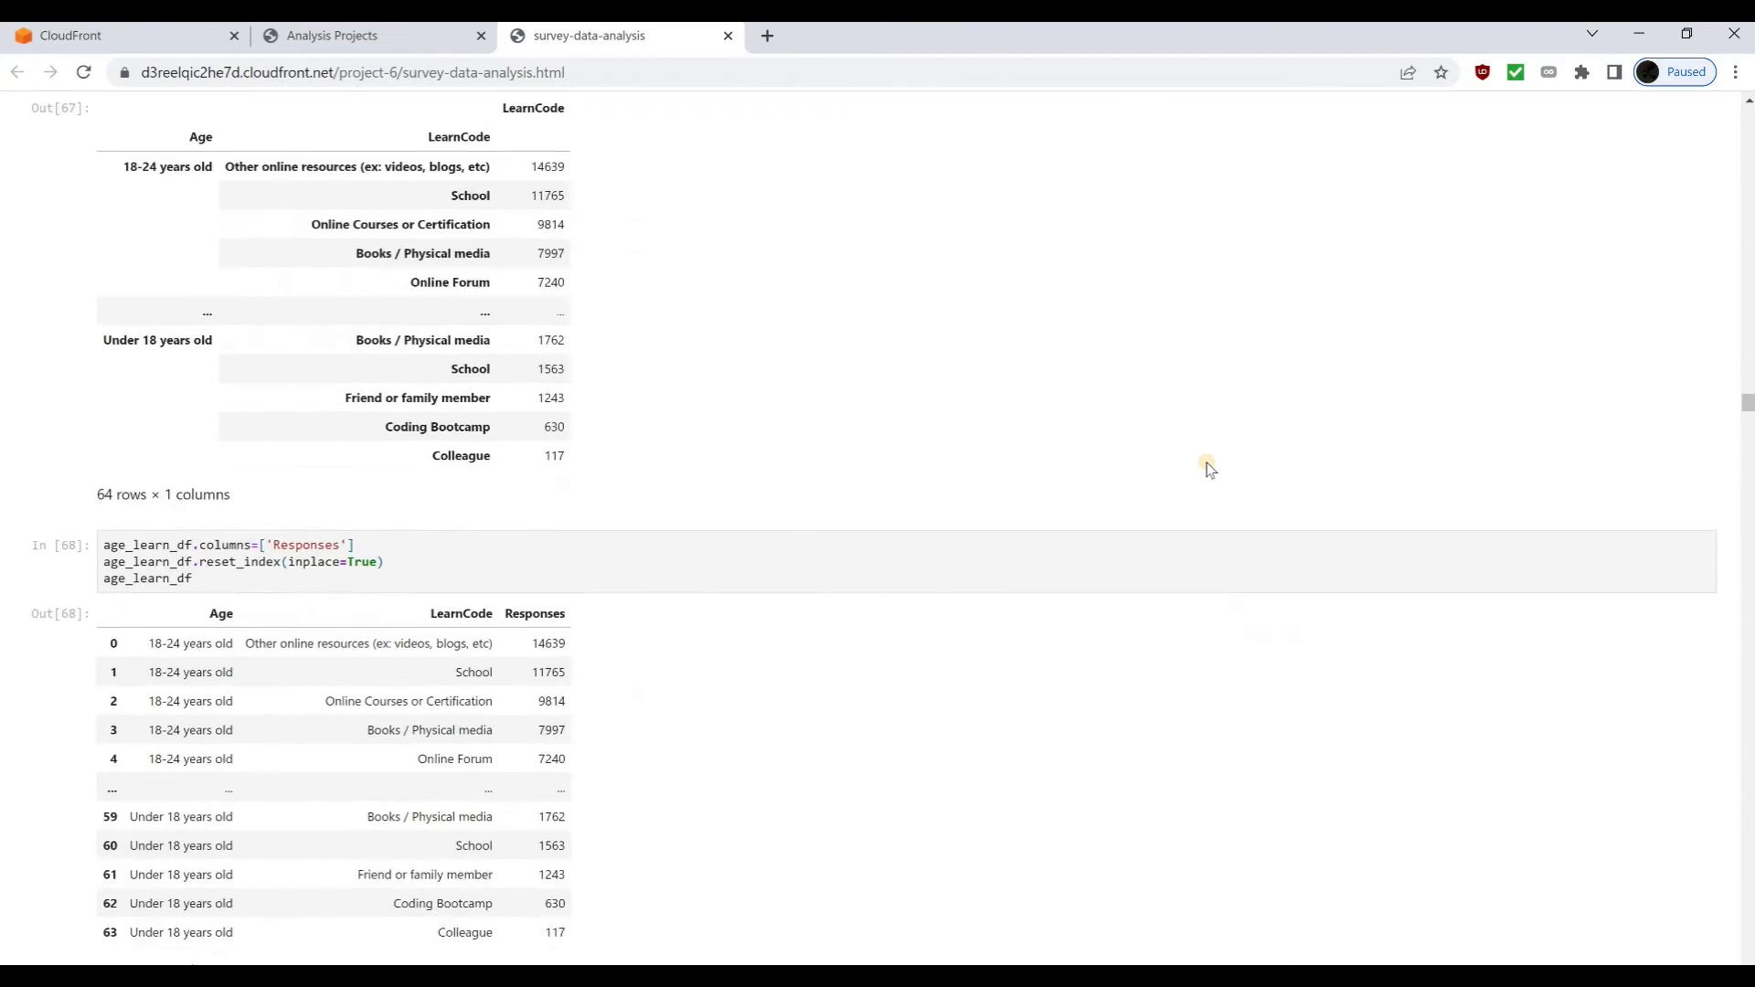
scroll(699, 452, down, 3)
scroll(697, 450, down, 6)
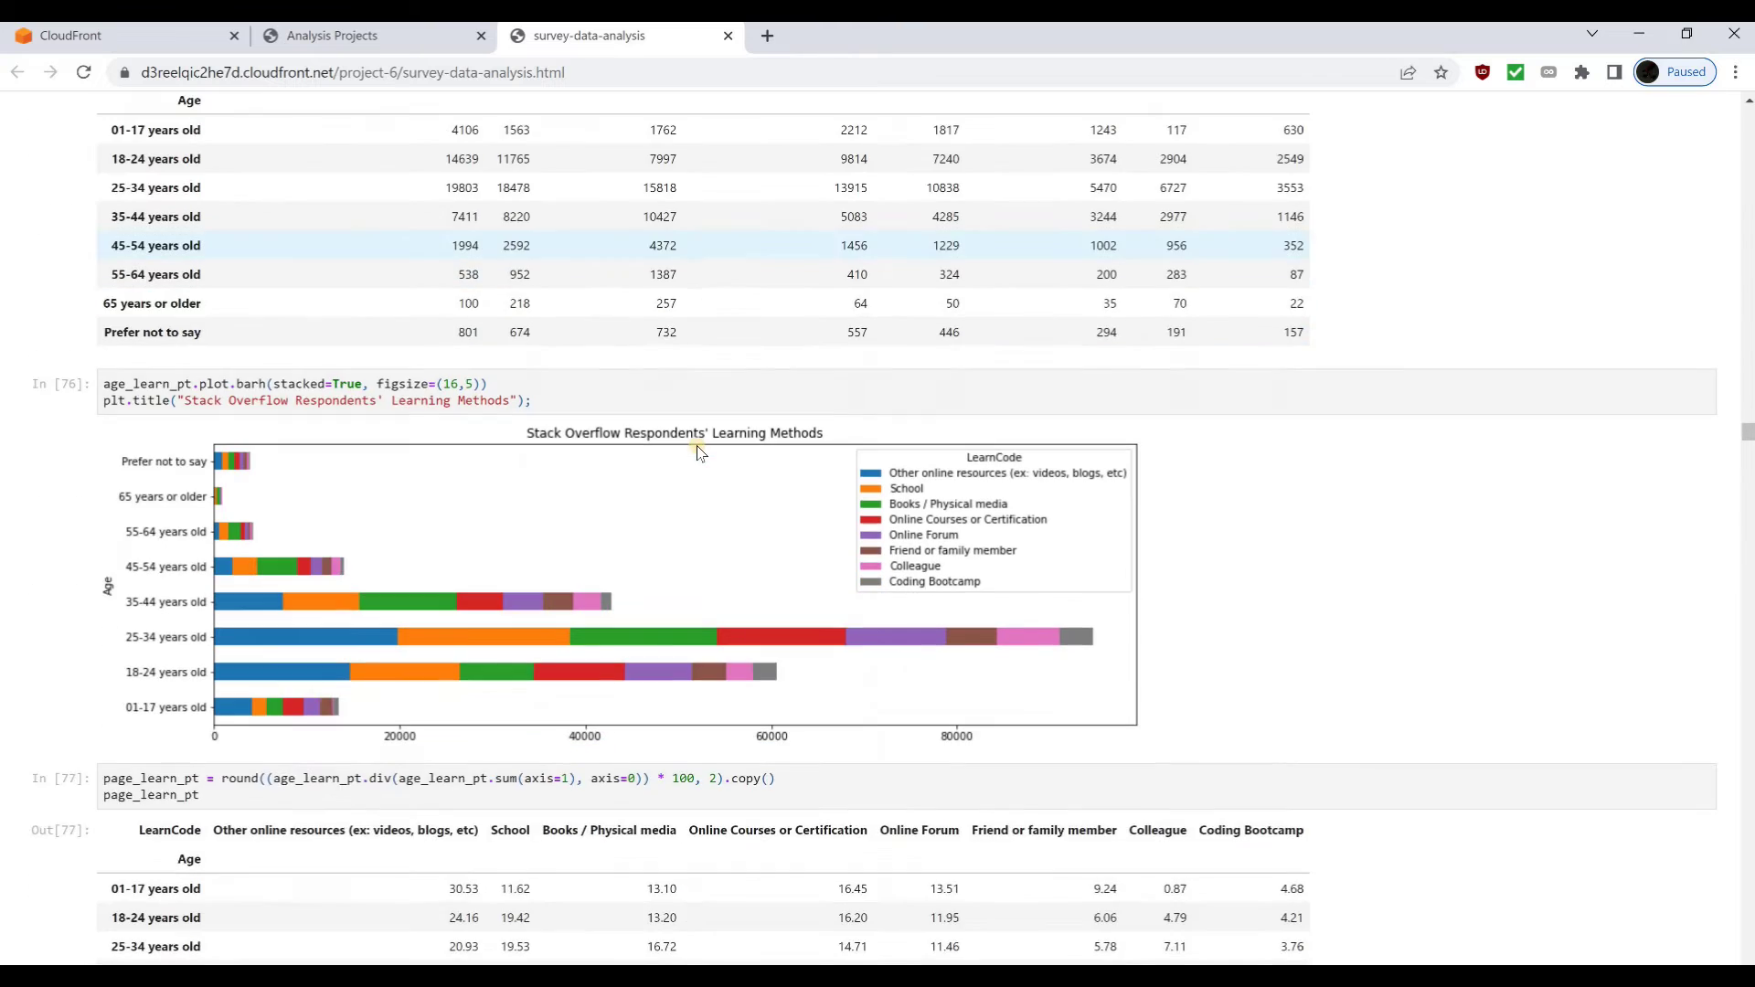
scroll(697, 450, down, 20)
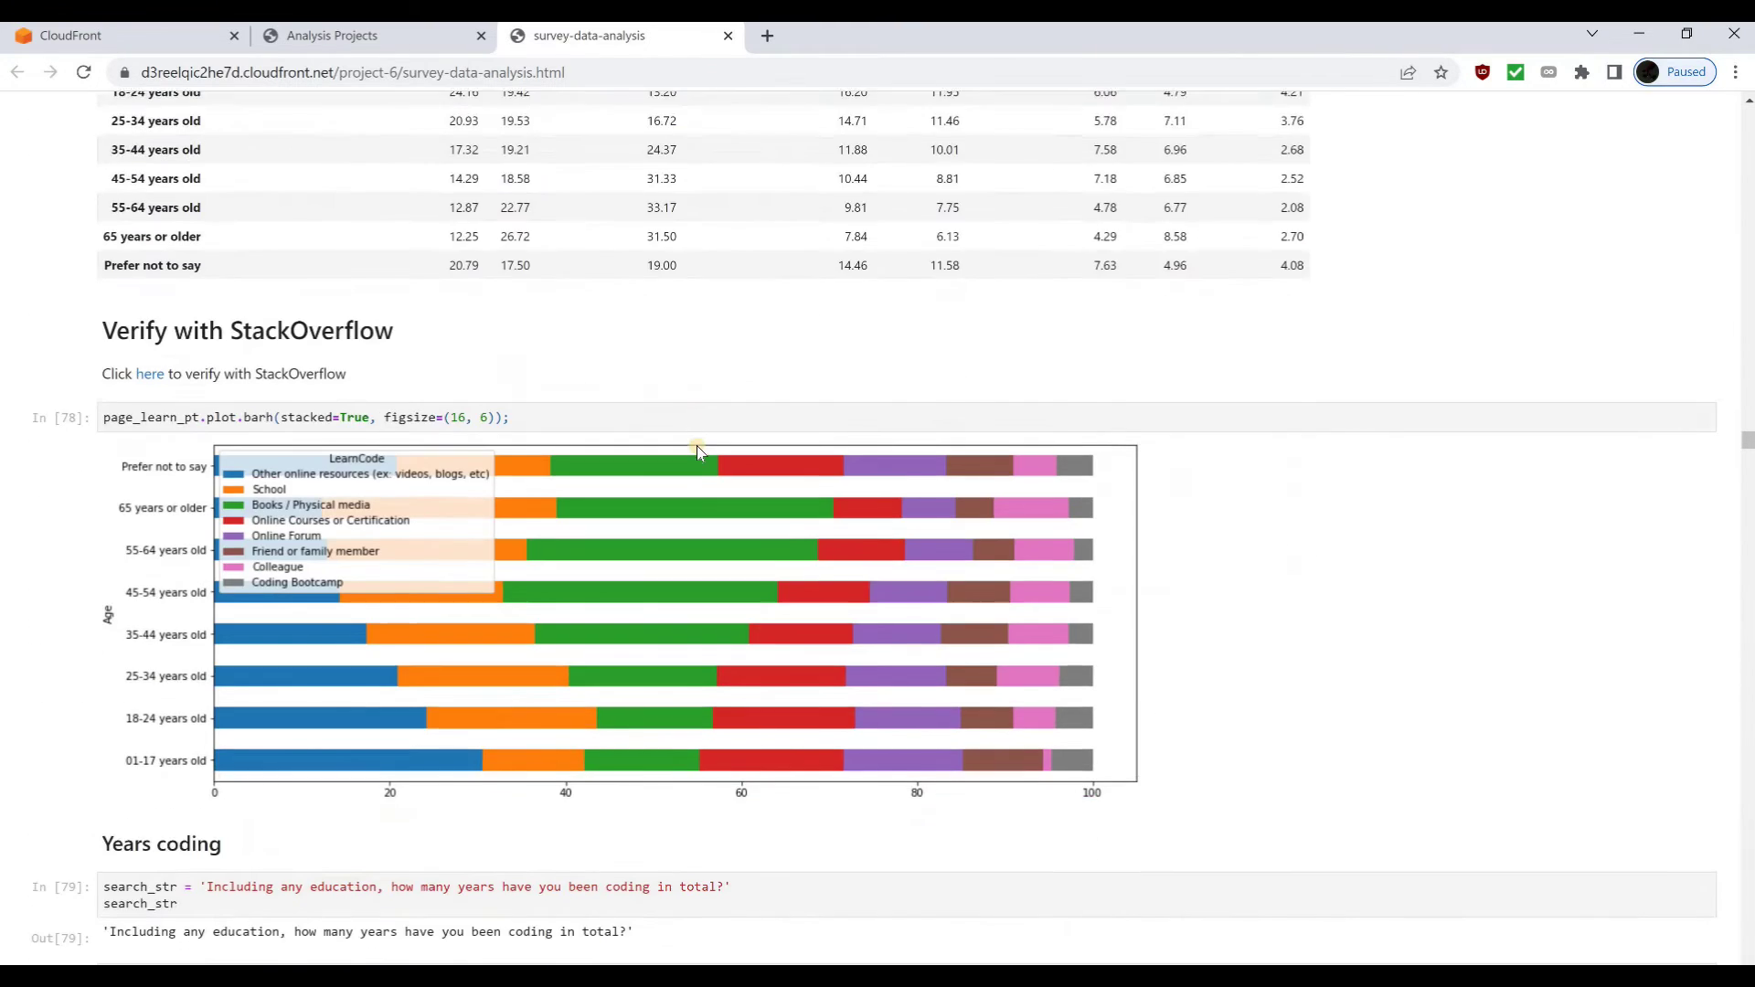
- Examine the project page's charts on total coding years, average coding years by country and professional coding years
scroll(688, 443, down, 5)
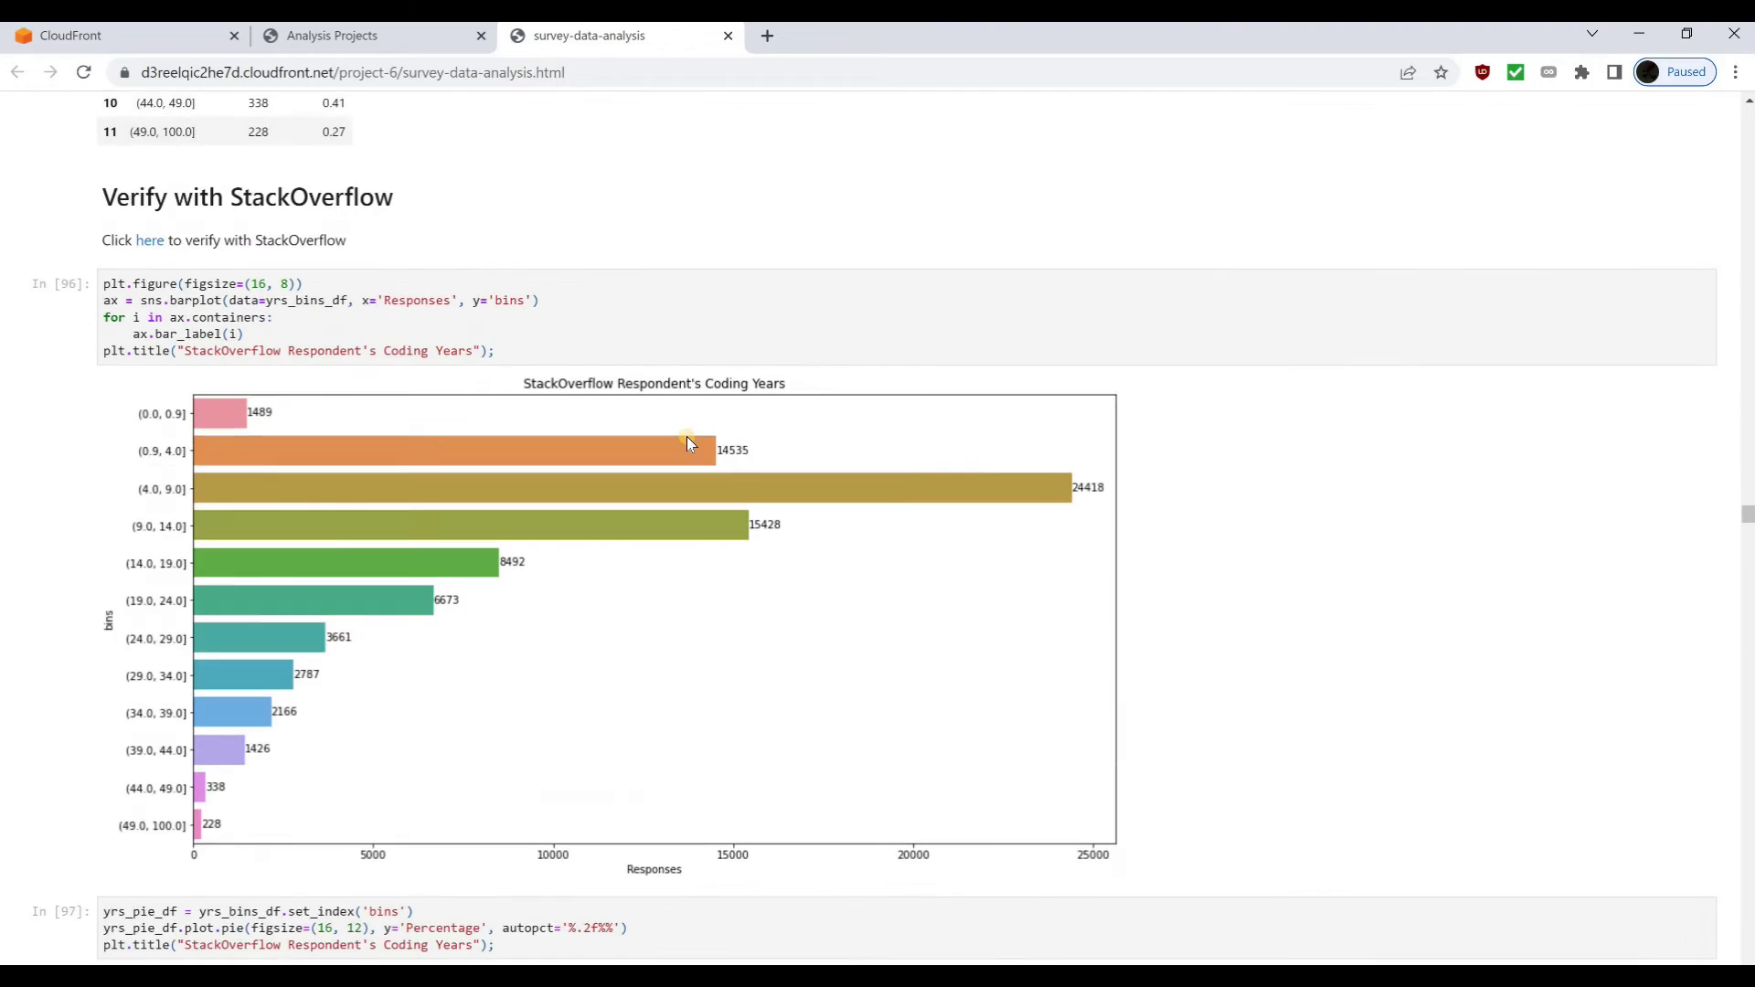
scroll(687, 443, down, 9)
scroll(688, 443, down, 20)
scroll(687, 443, down, 18)
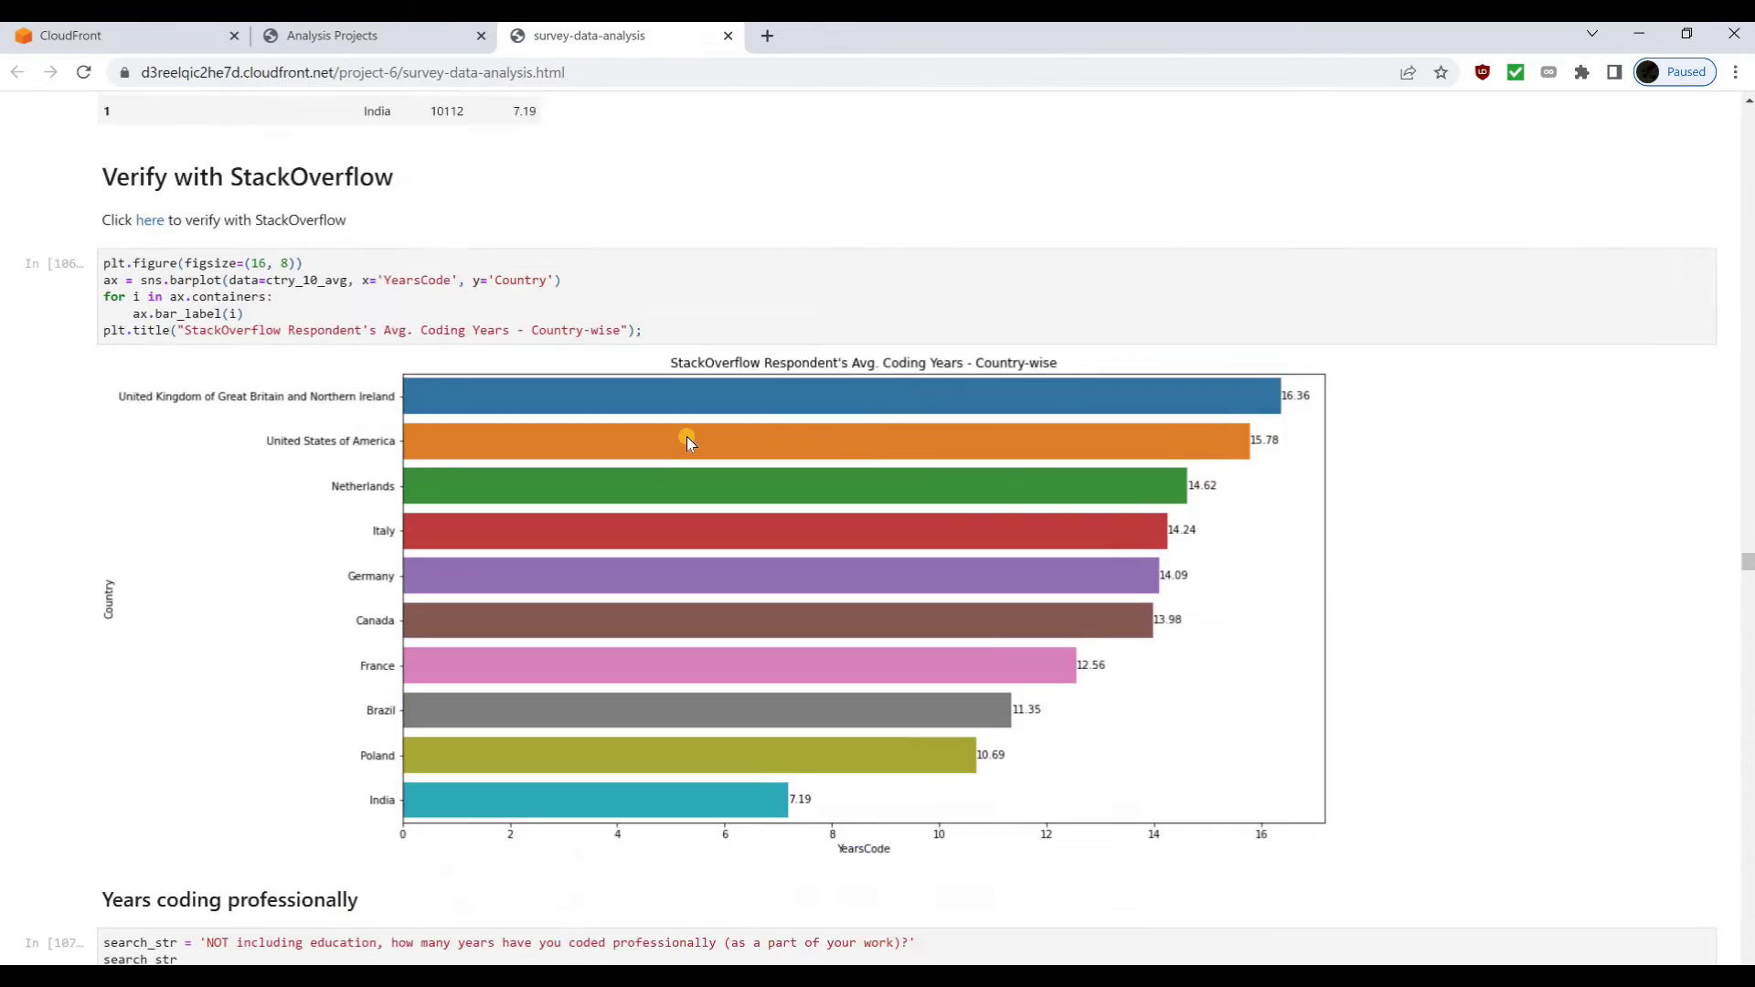
scroll(688, 444, up, 2)
scroll(687, 443, down, 4)
scroll(687, 443, down, 20)
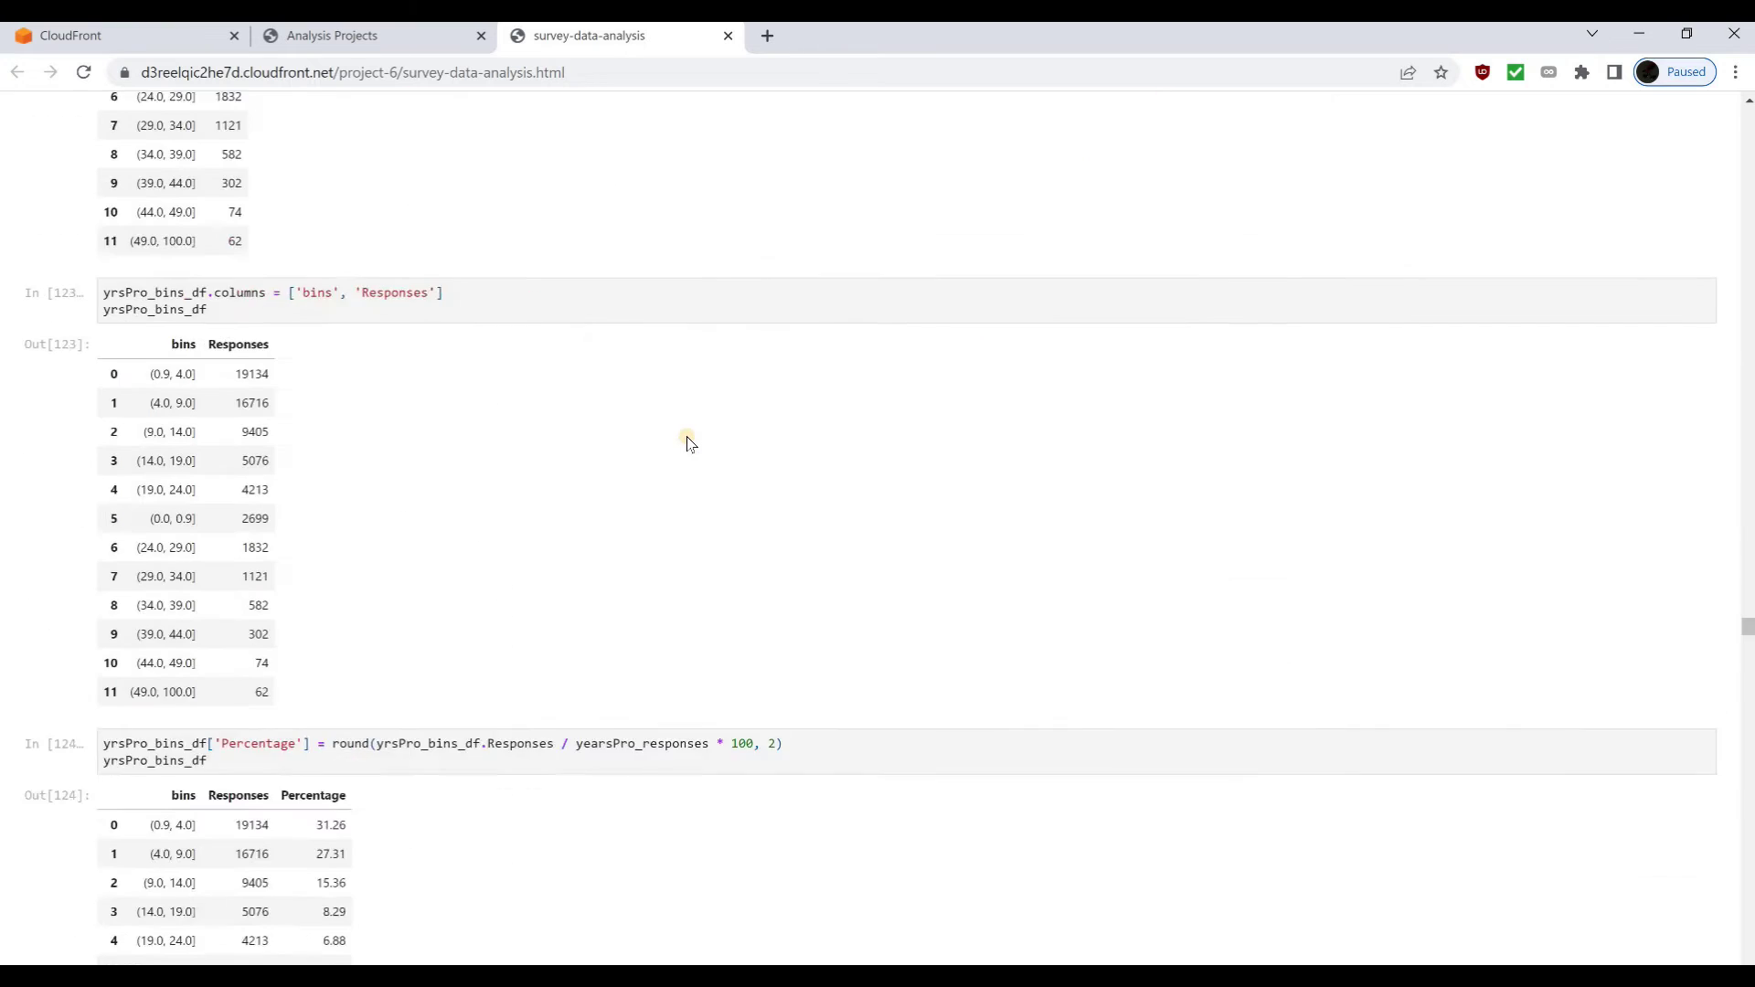
scroll(688, 437, down, 20)
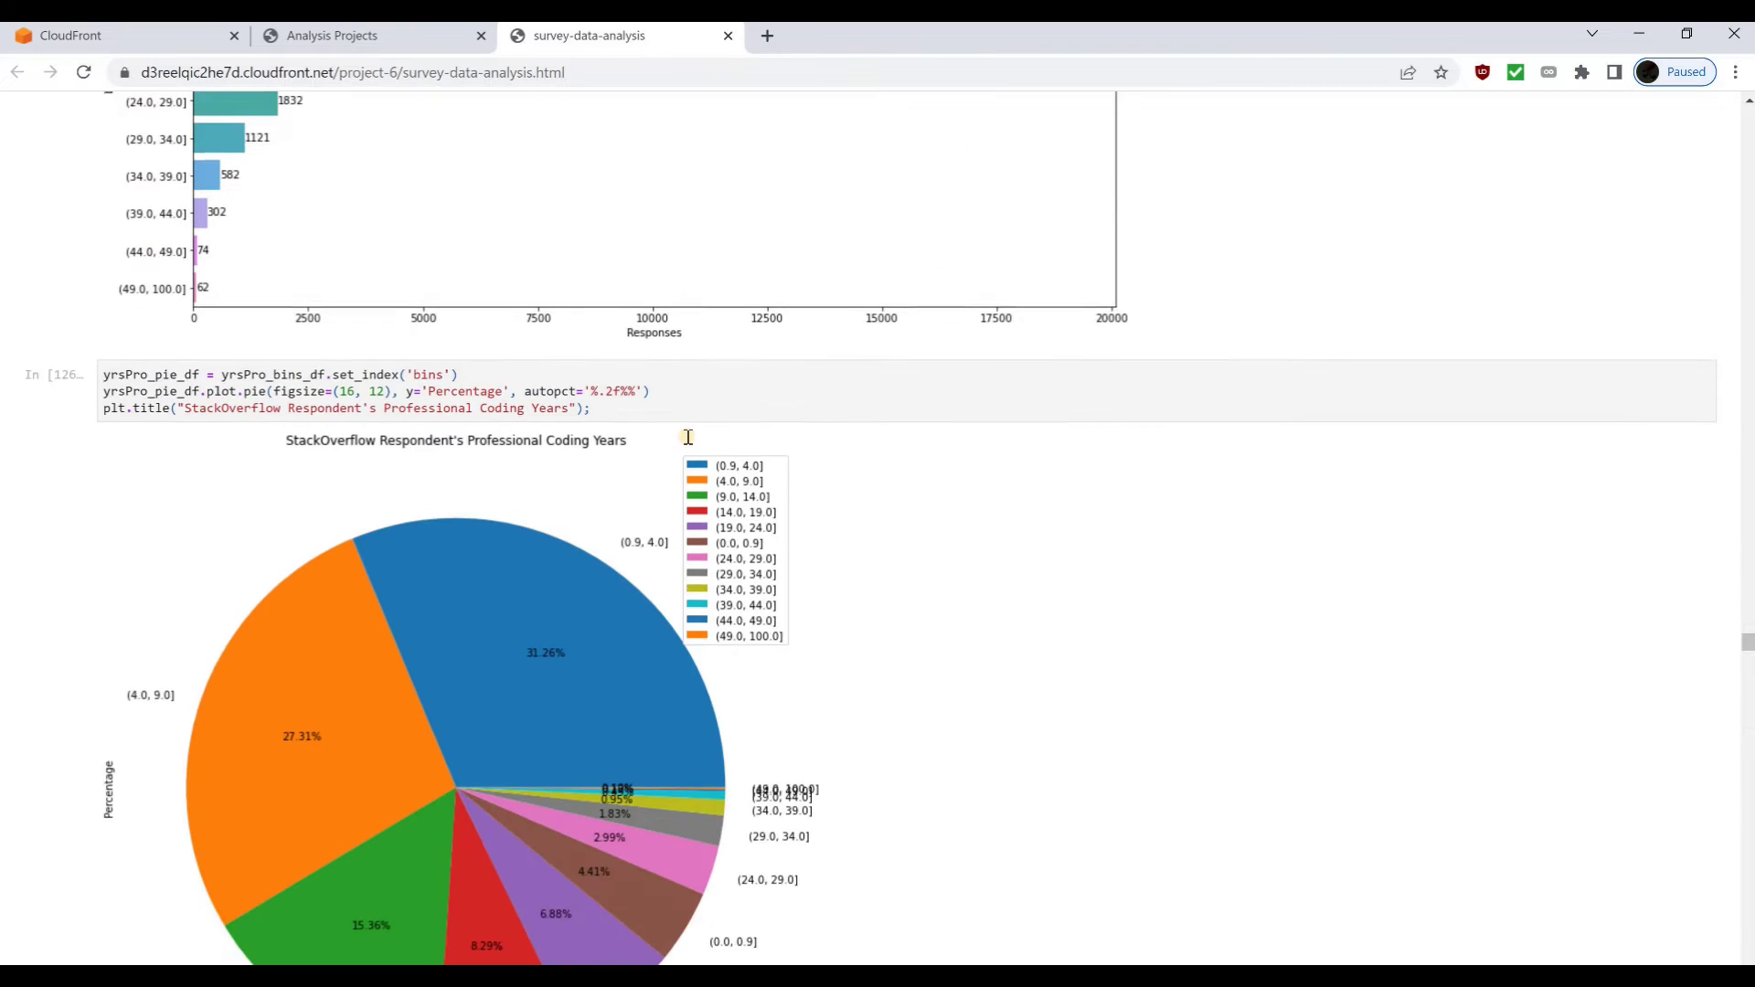
scroll(688, 437, down, 10)
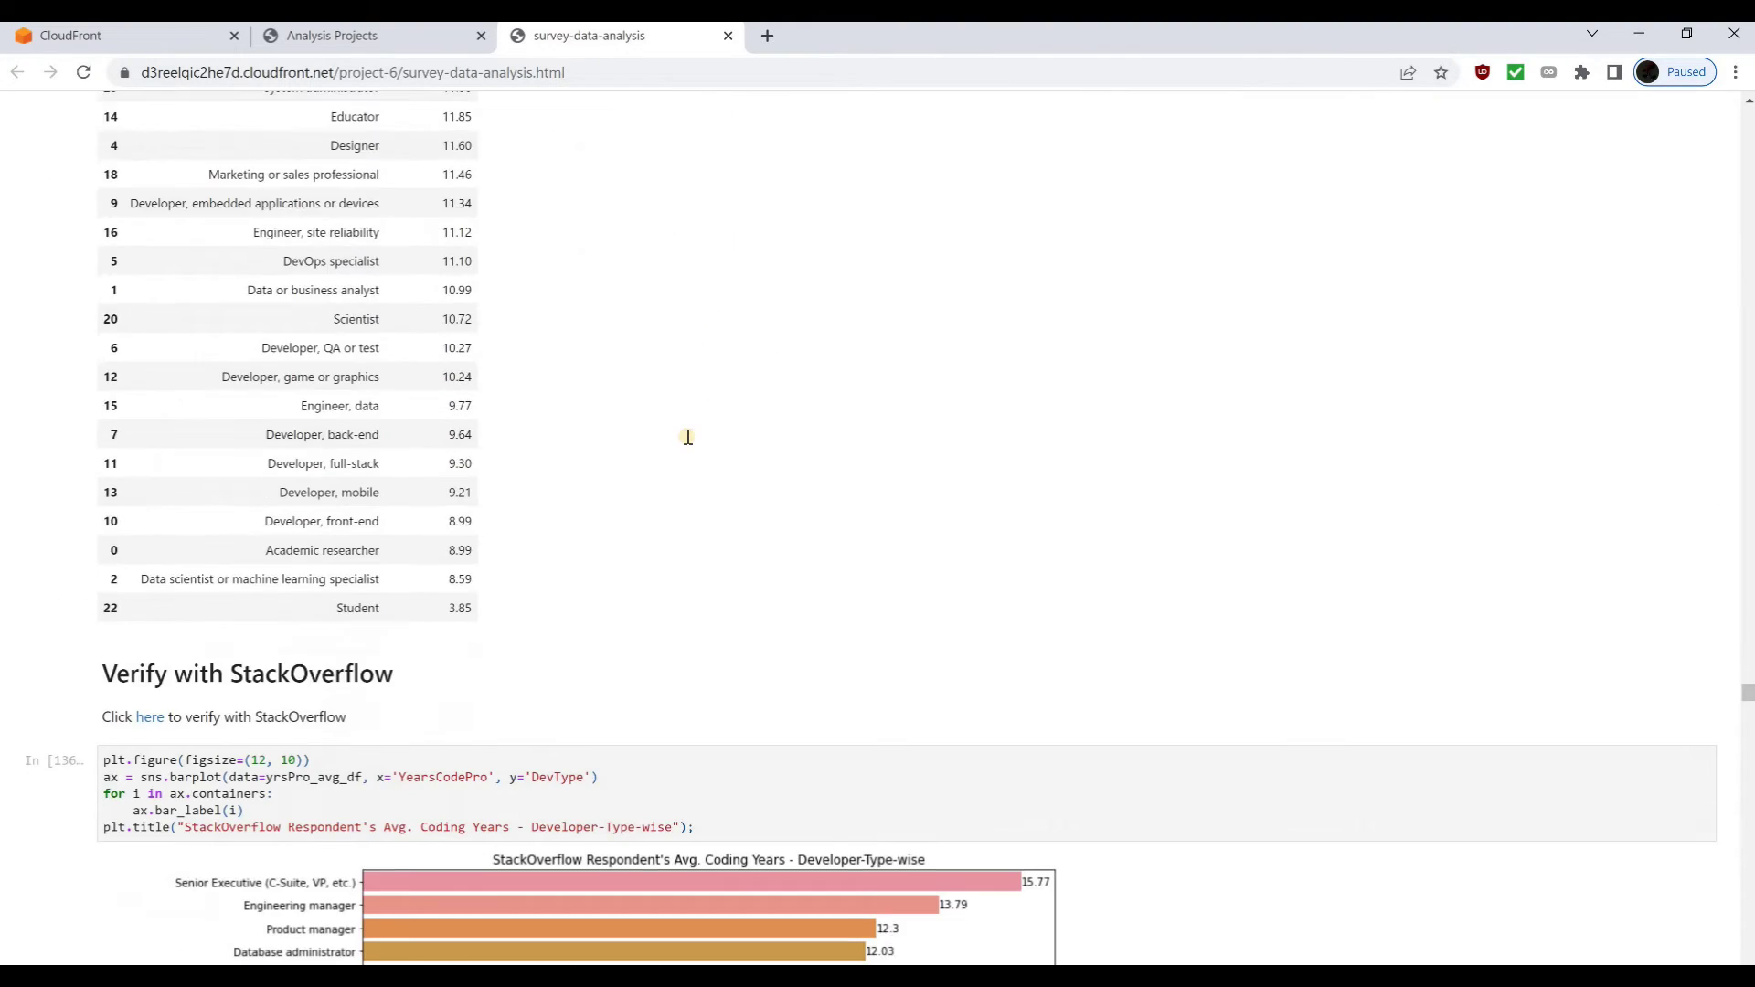
- Examine the project page's sections on developer types, education levels and age demographics, including their bar and pie charts
scroll(688, 437, down, 5)
scroll(688, 438, down, 15)
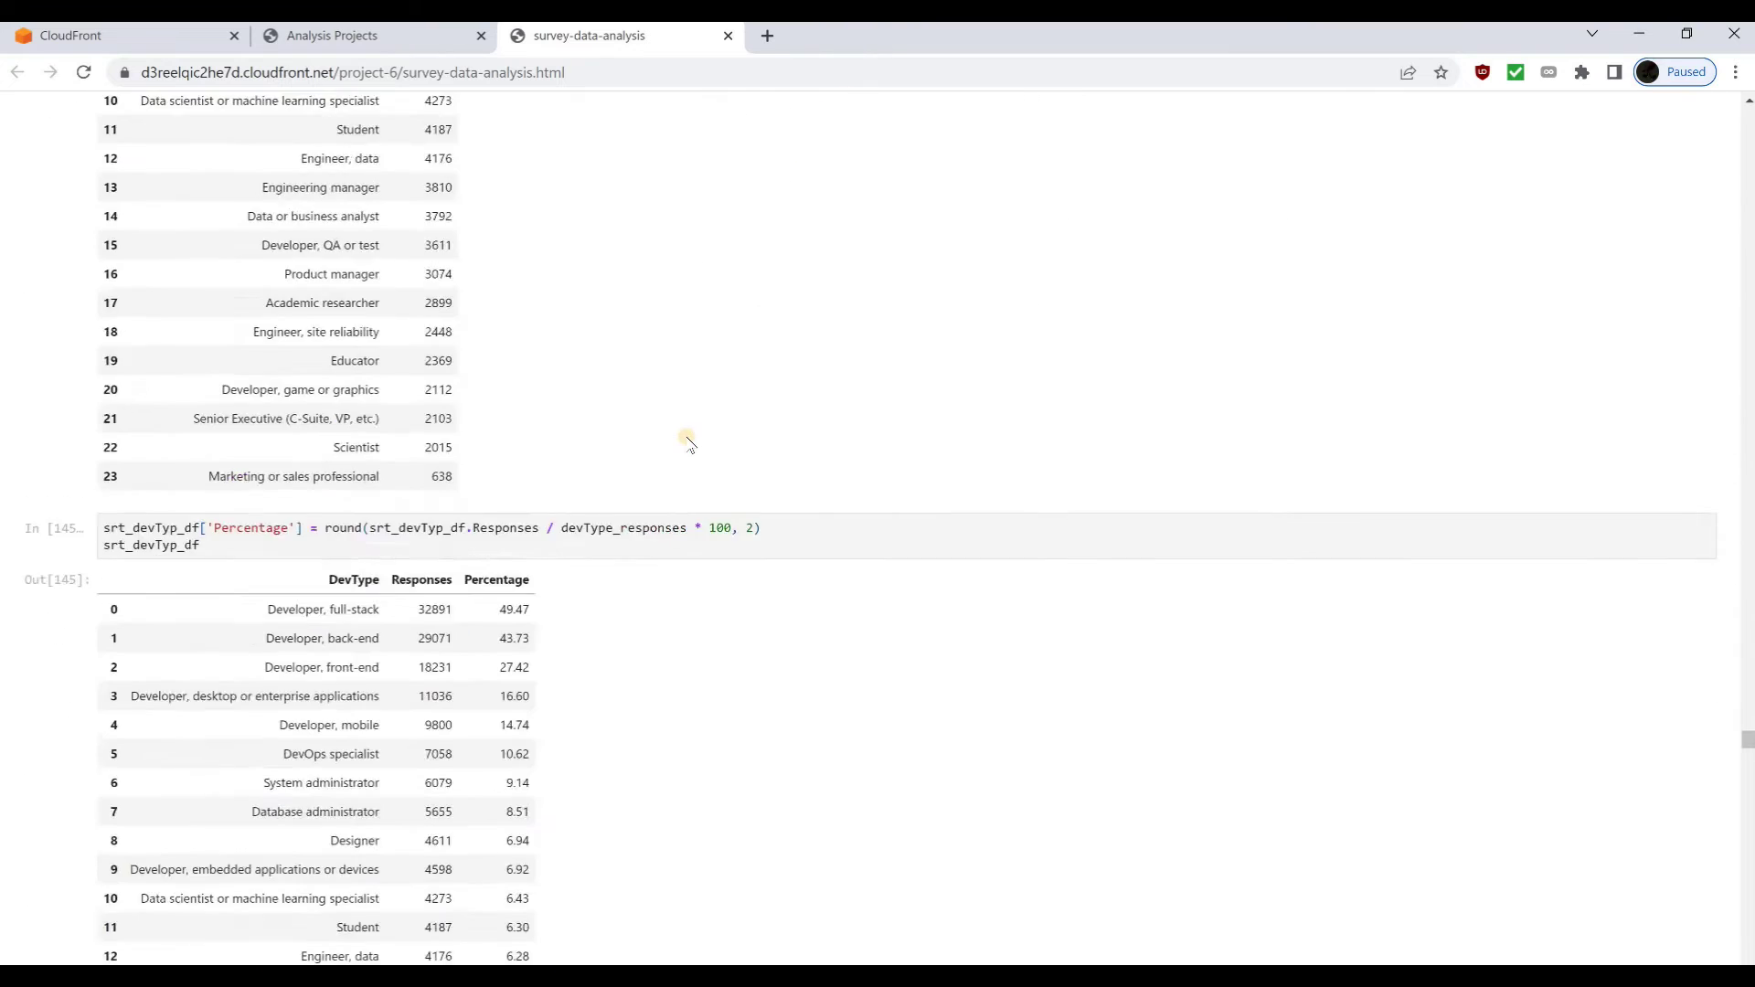
scroll(687, 437, down, 14)
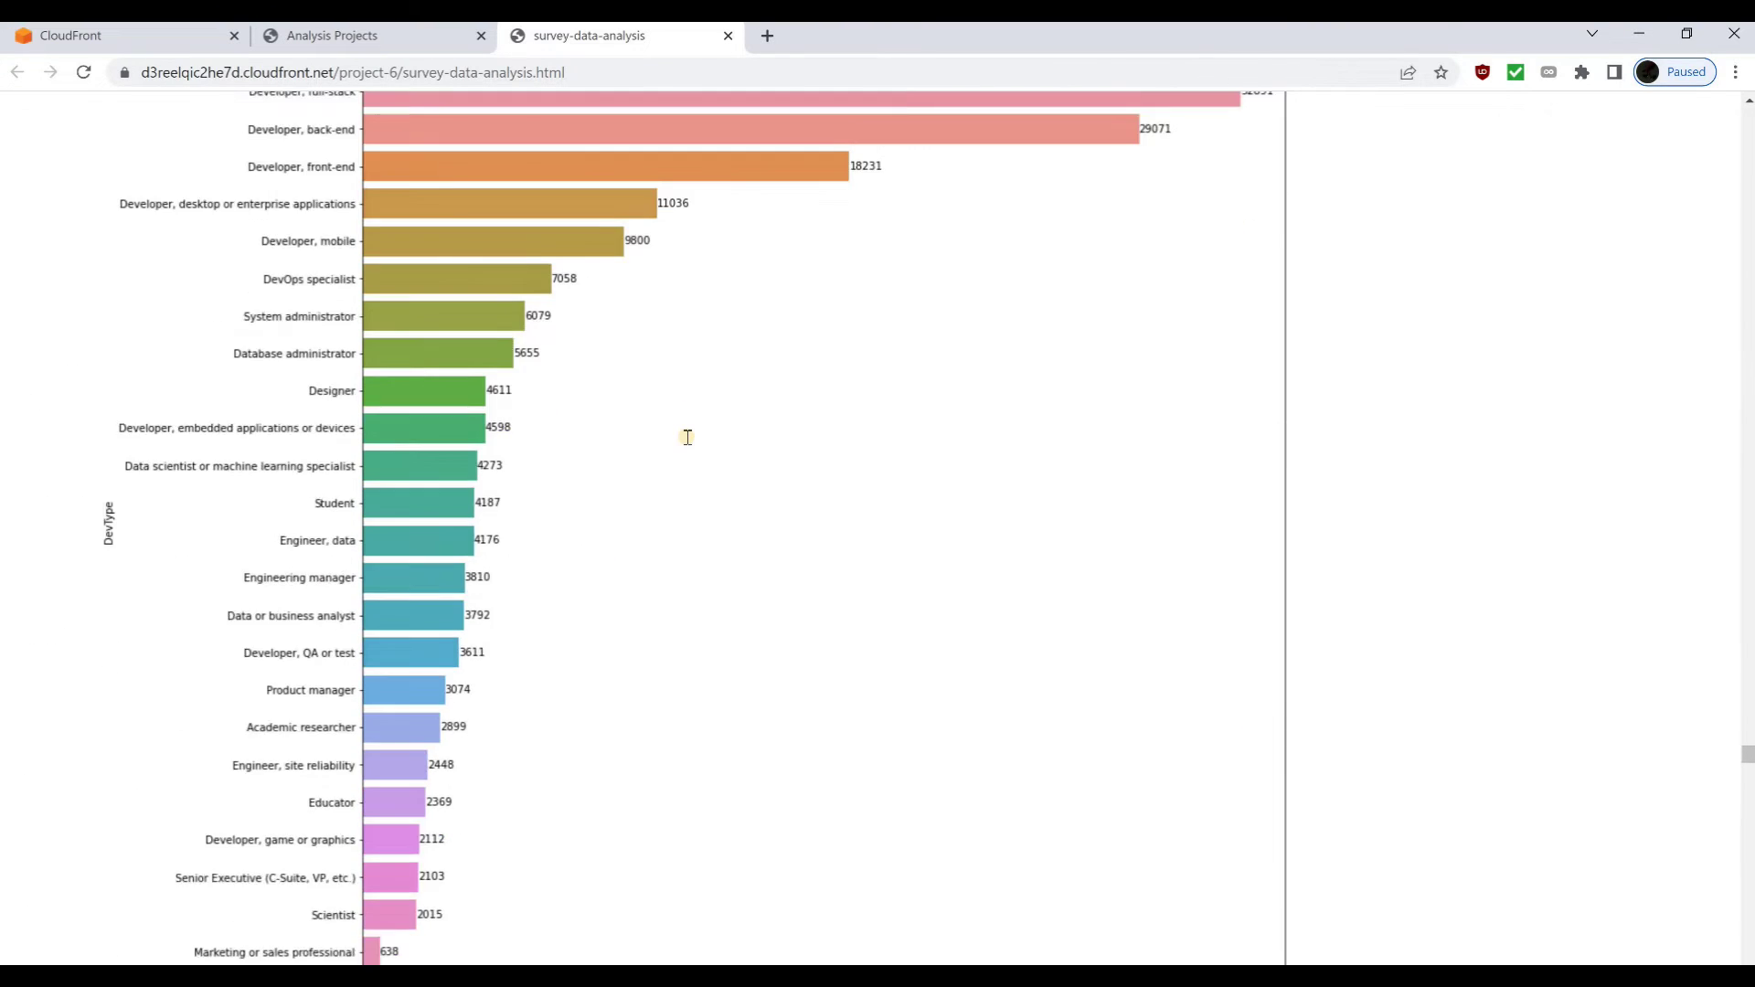
scroll(687, 437, down, 15)
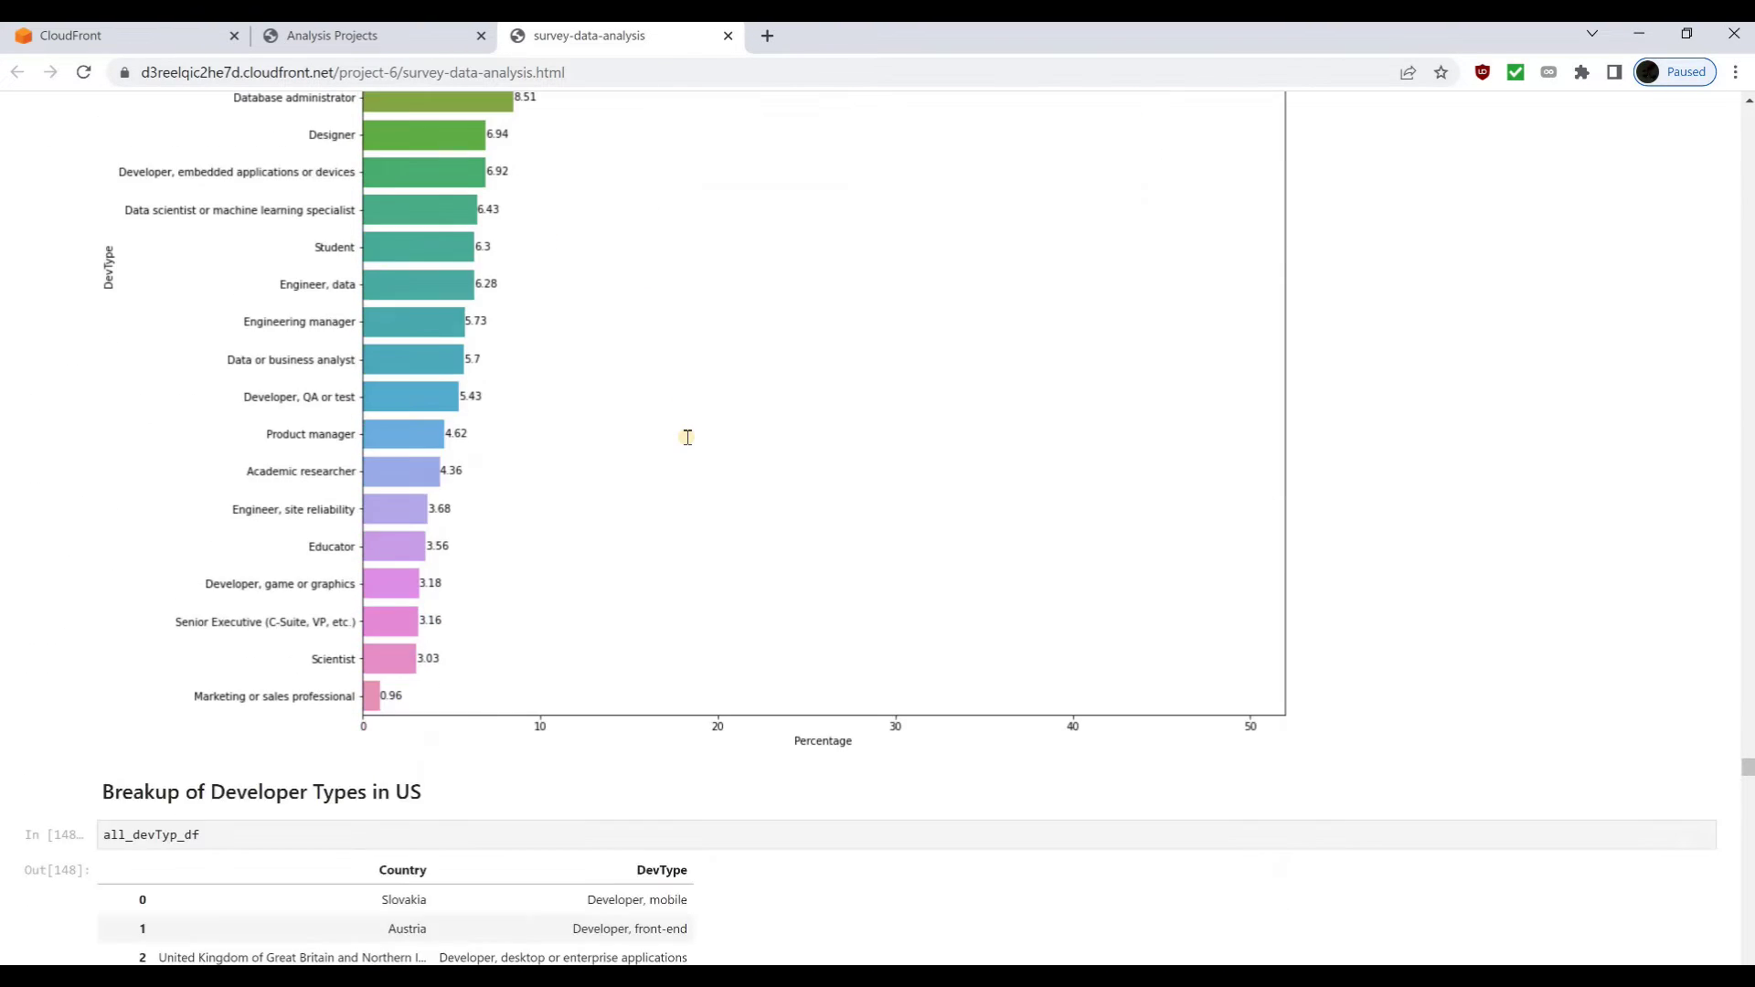
scroll(688, 437, down, 9)
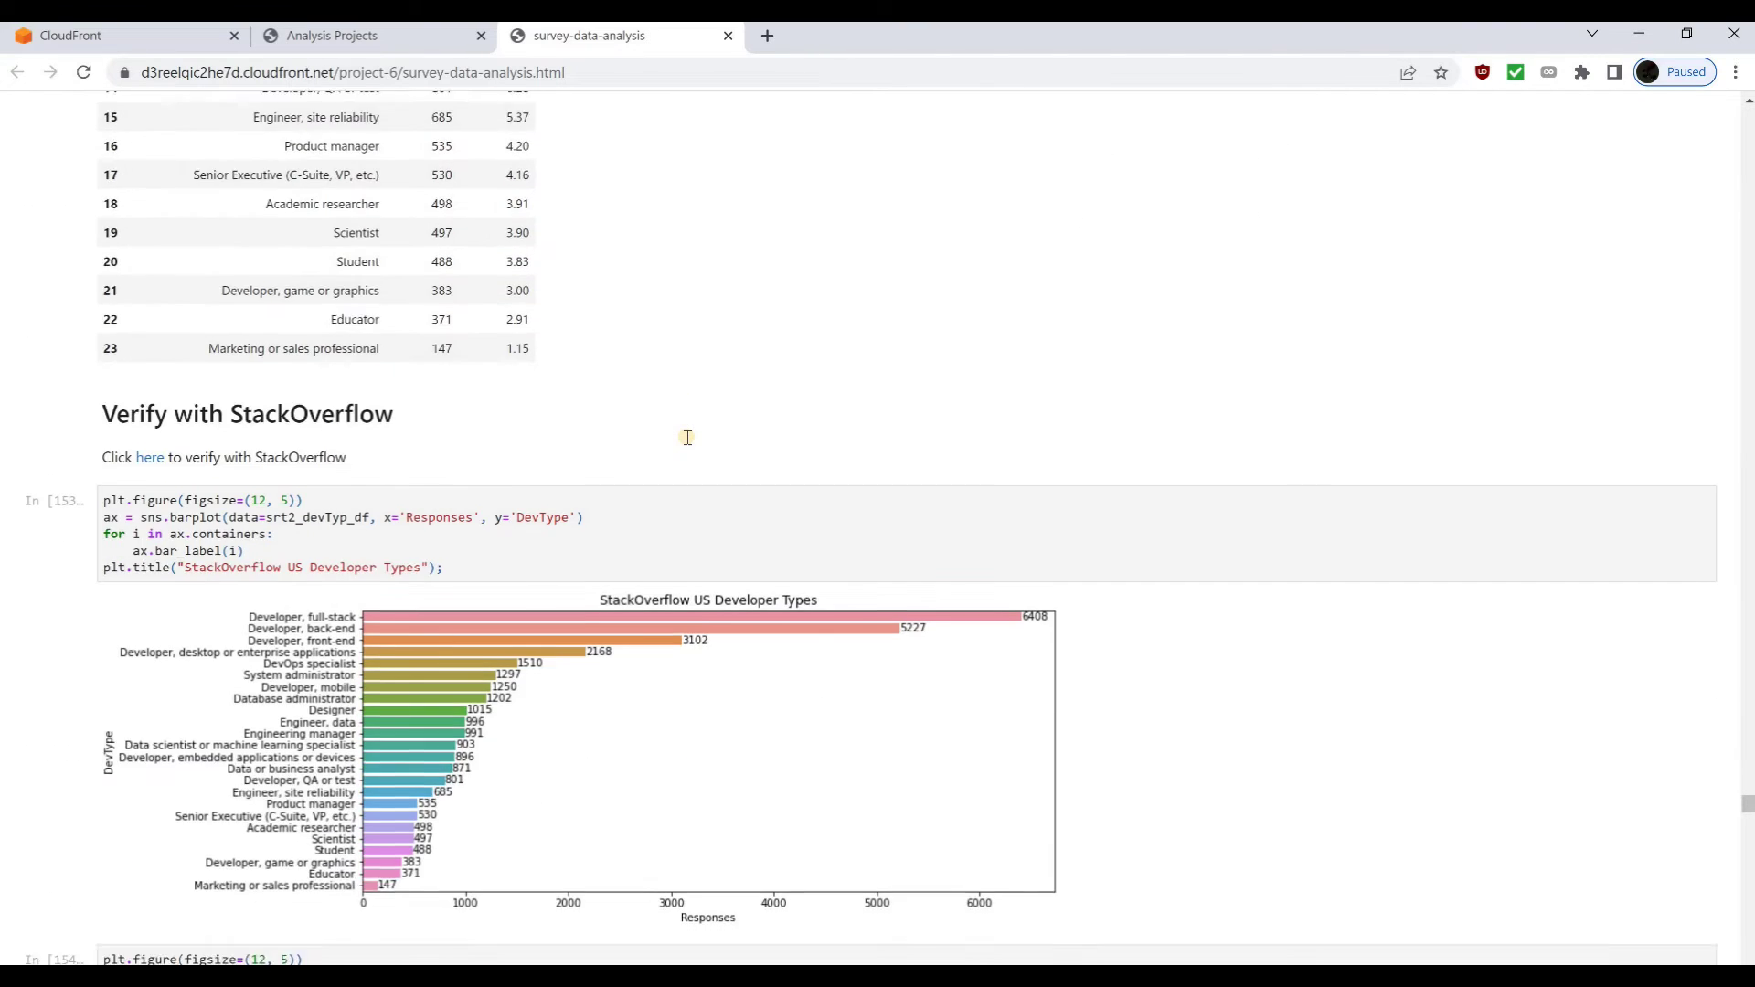
scroll(687, 439, down, 20)
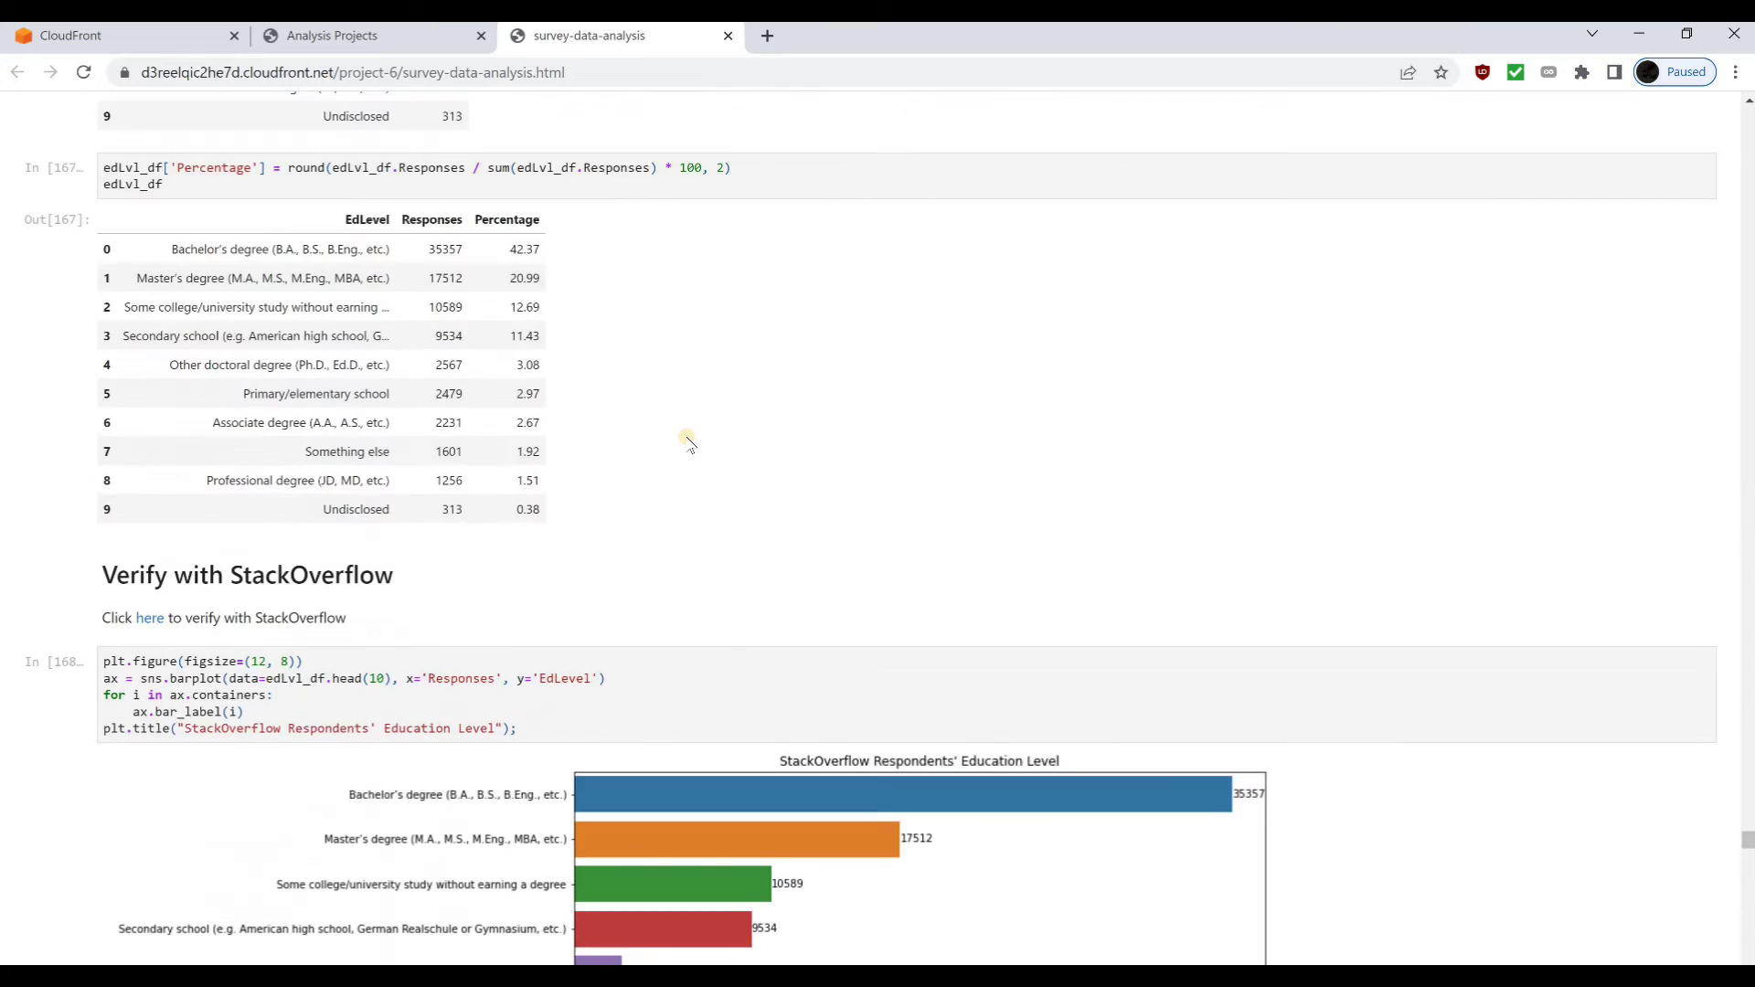
scroll(687, 442, down, 20)
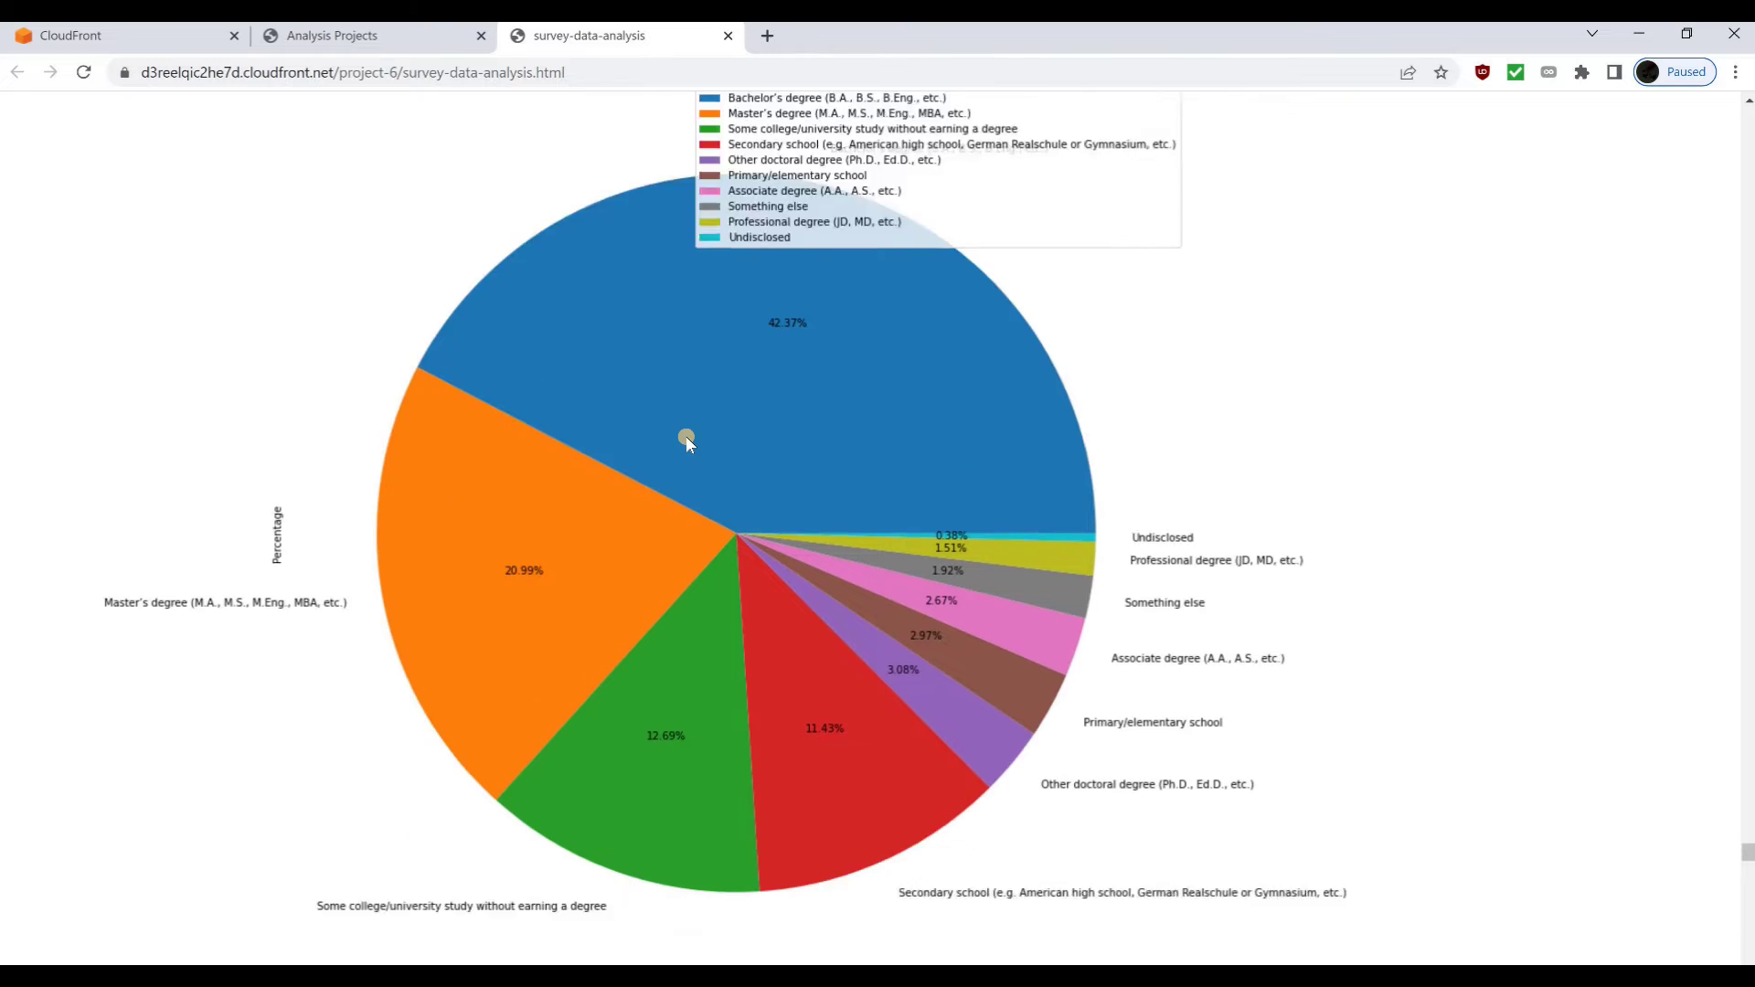
scroll(687, 442, down, 15)
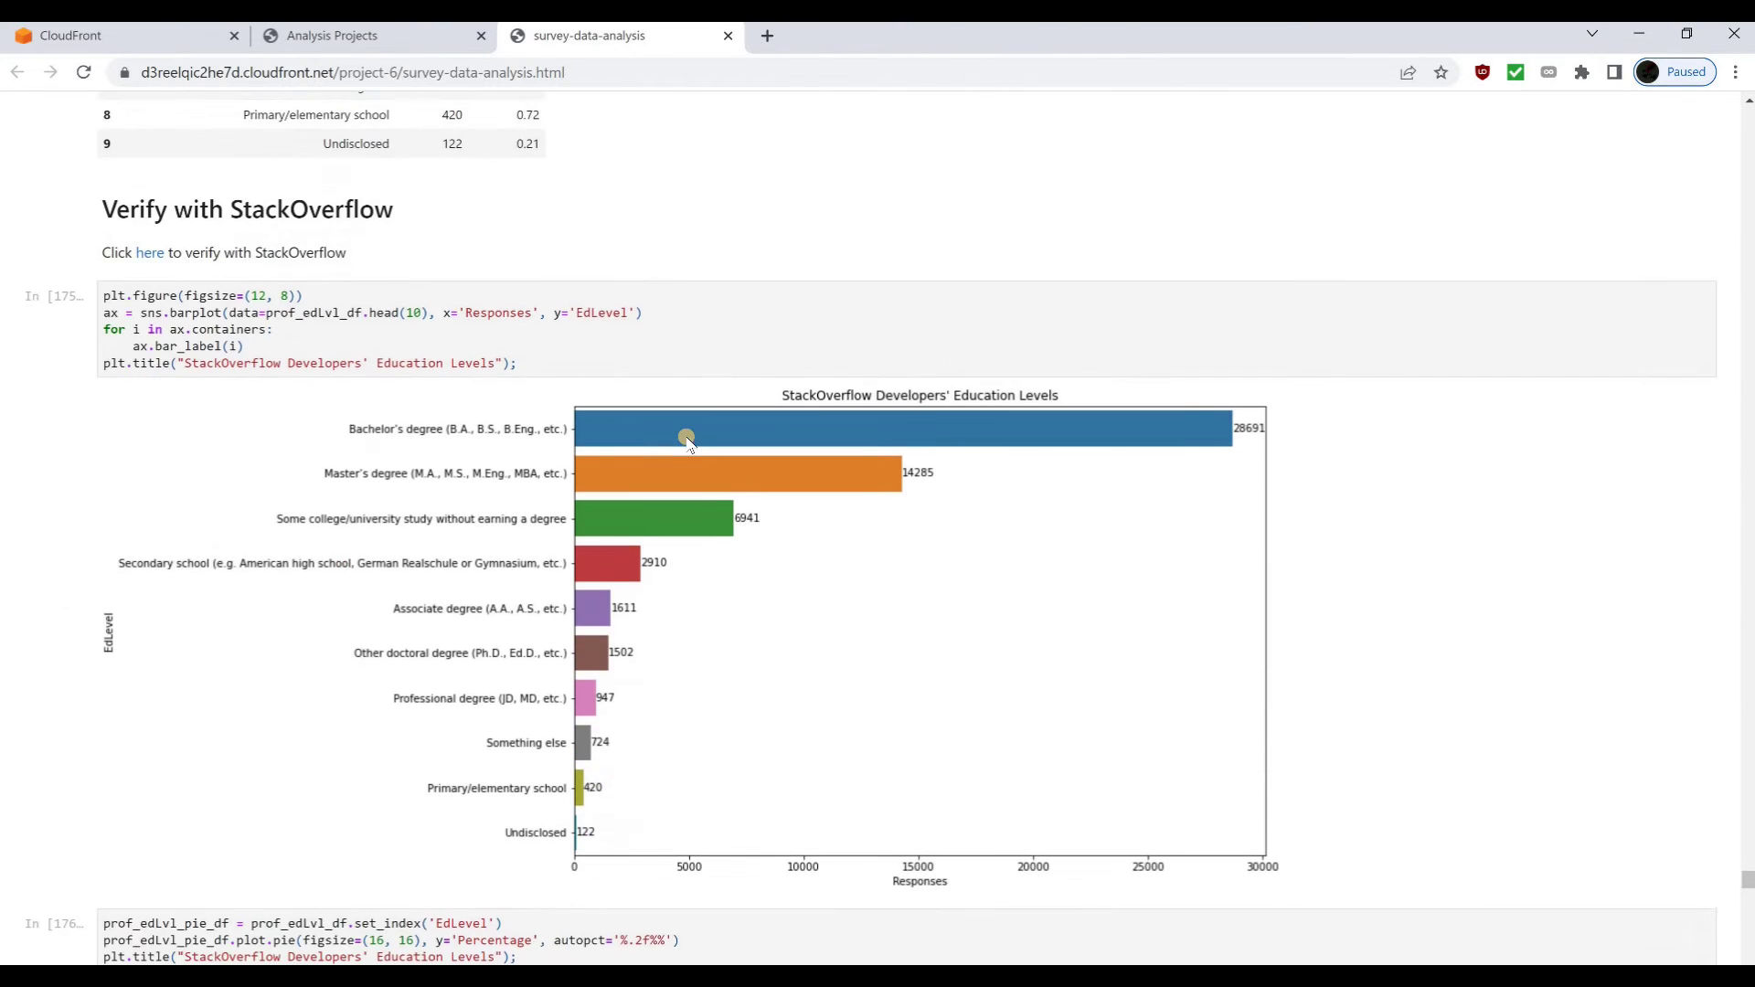
scroll(688, 443, down, 20)
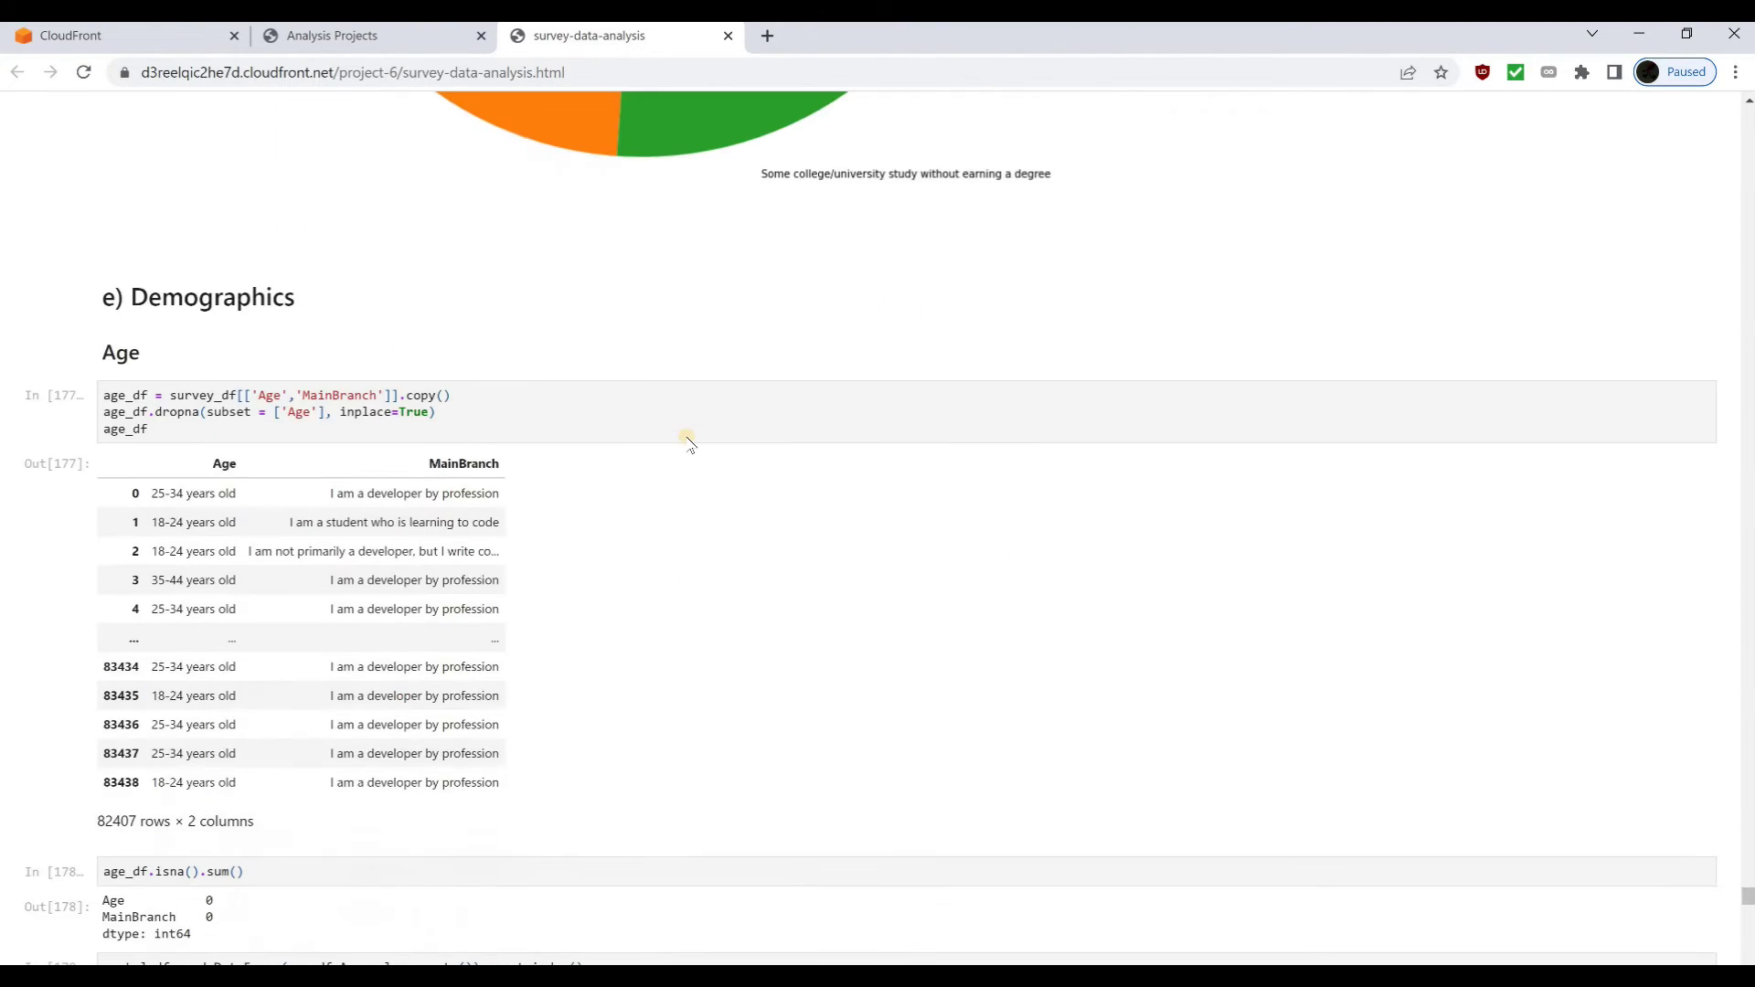
scroll(688, 442, down, 15)
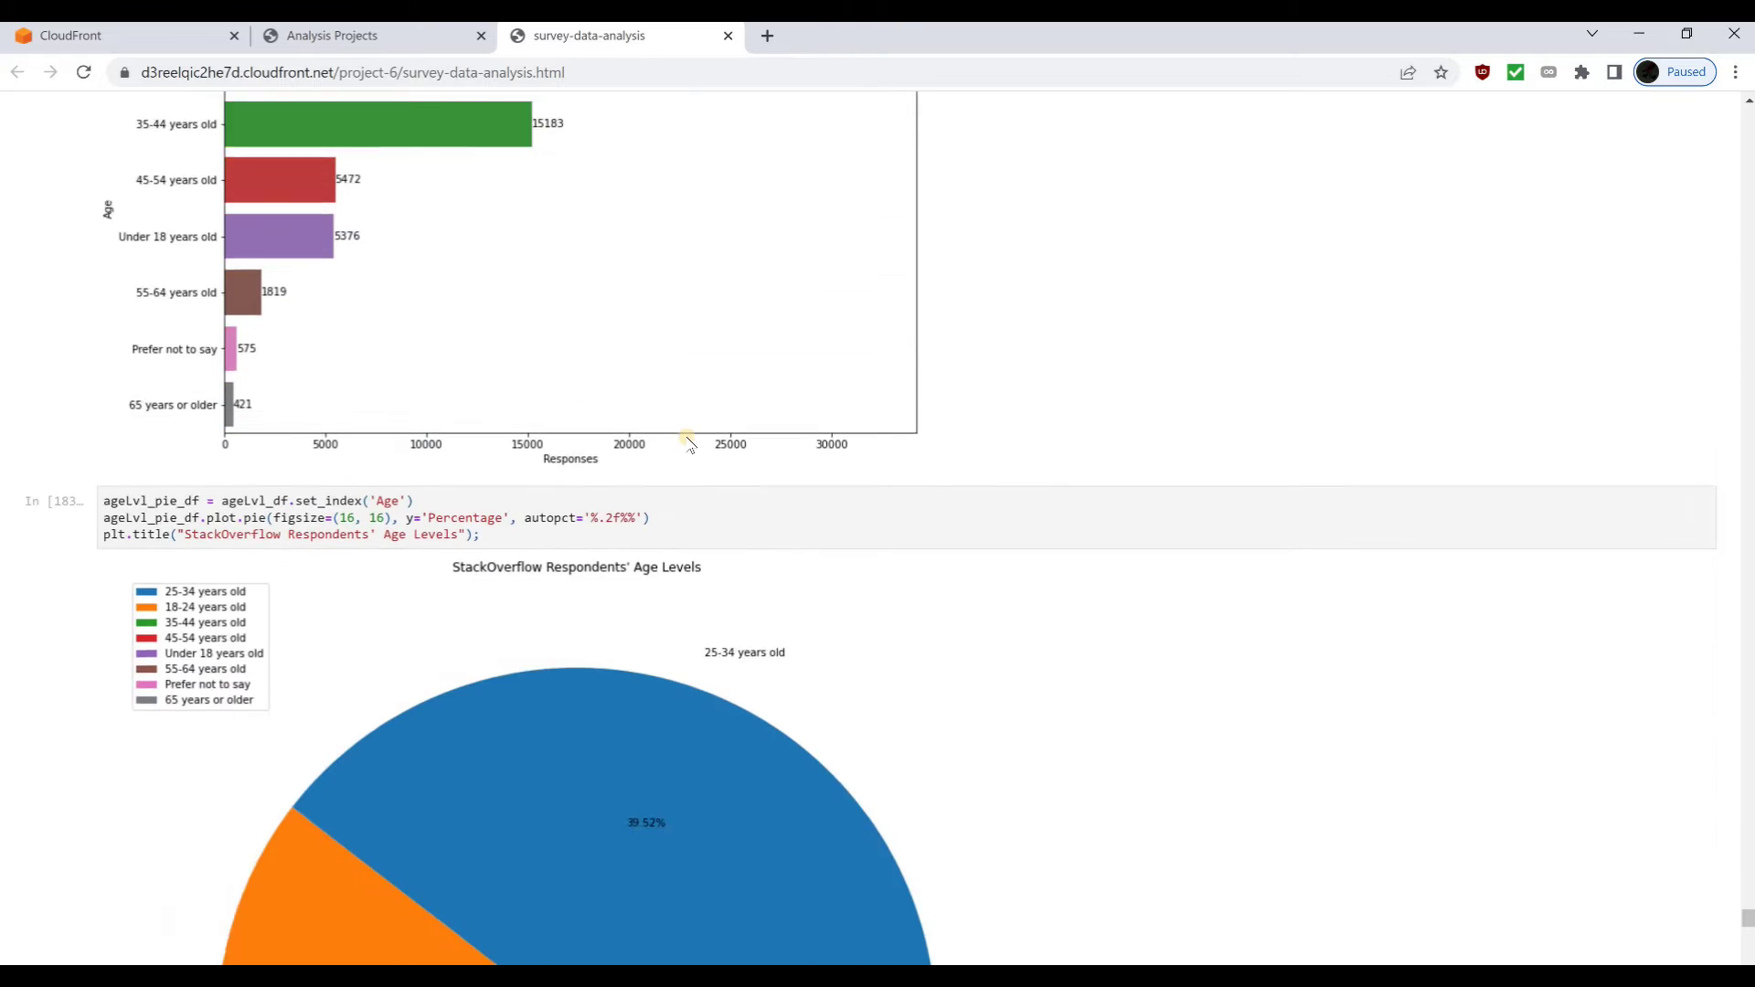
scroll(687, 442, down, 15)
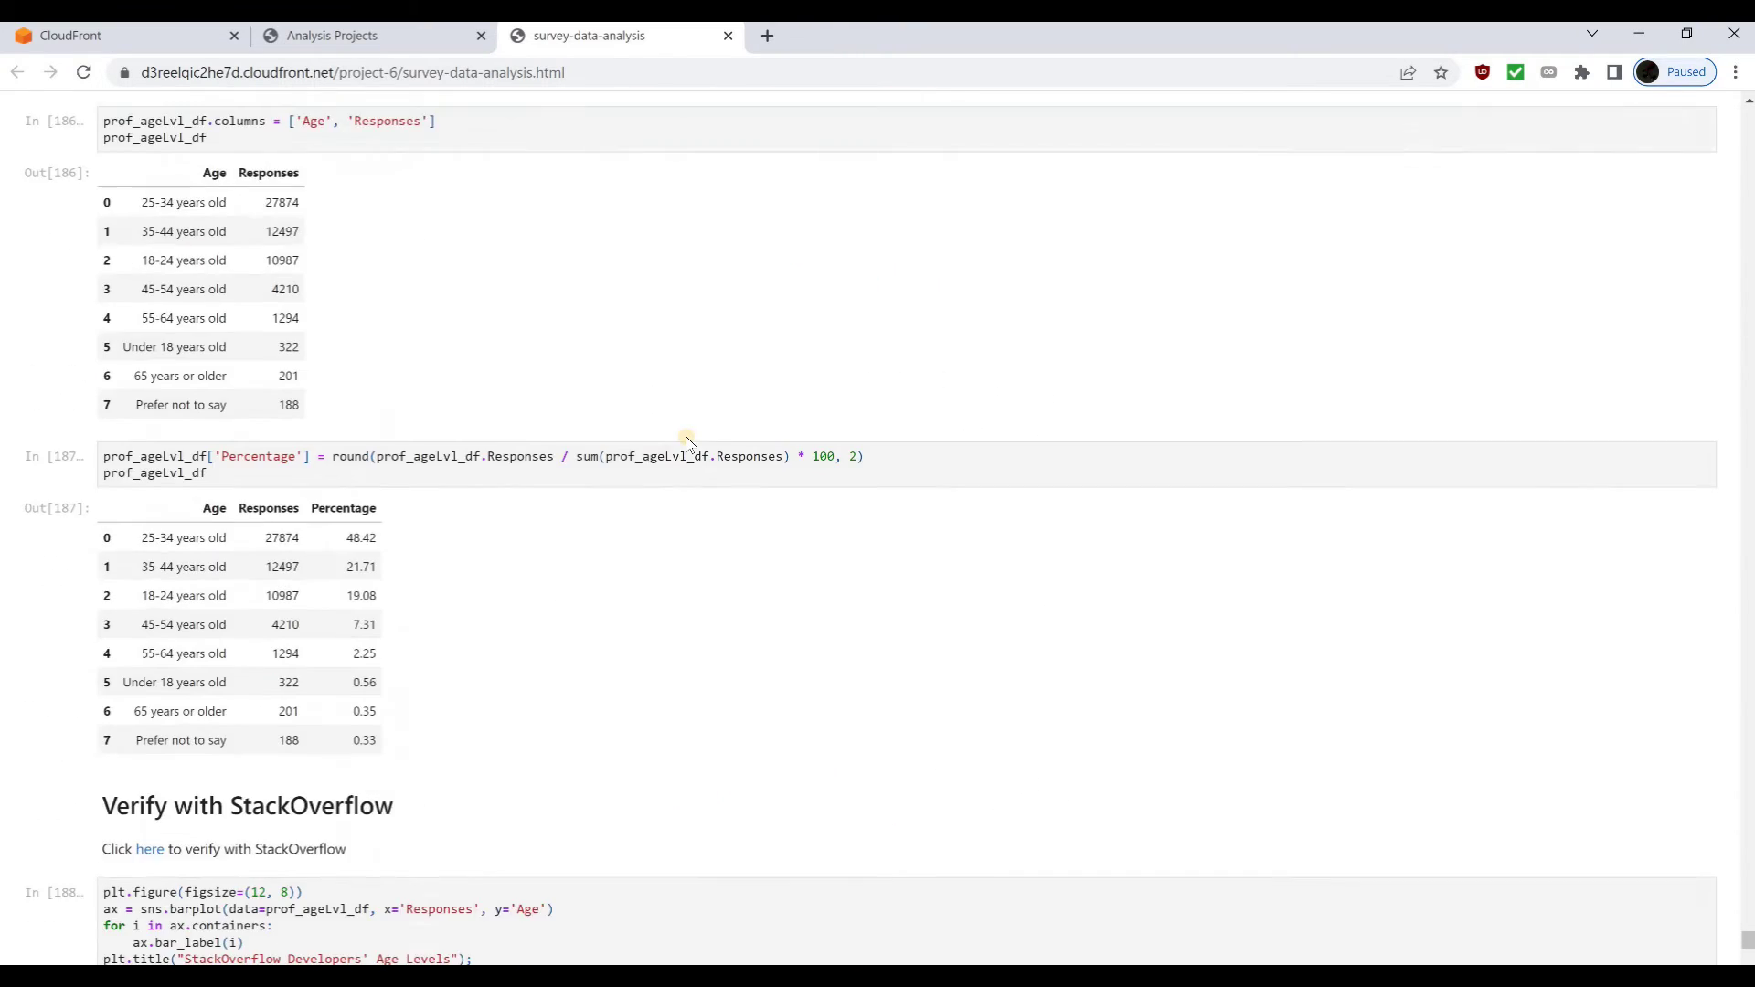
scroll(687, 443, down, 12)
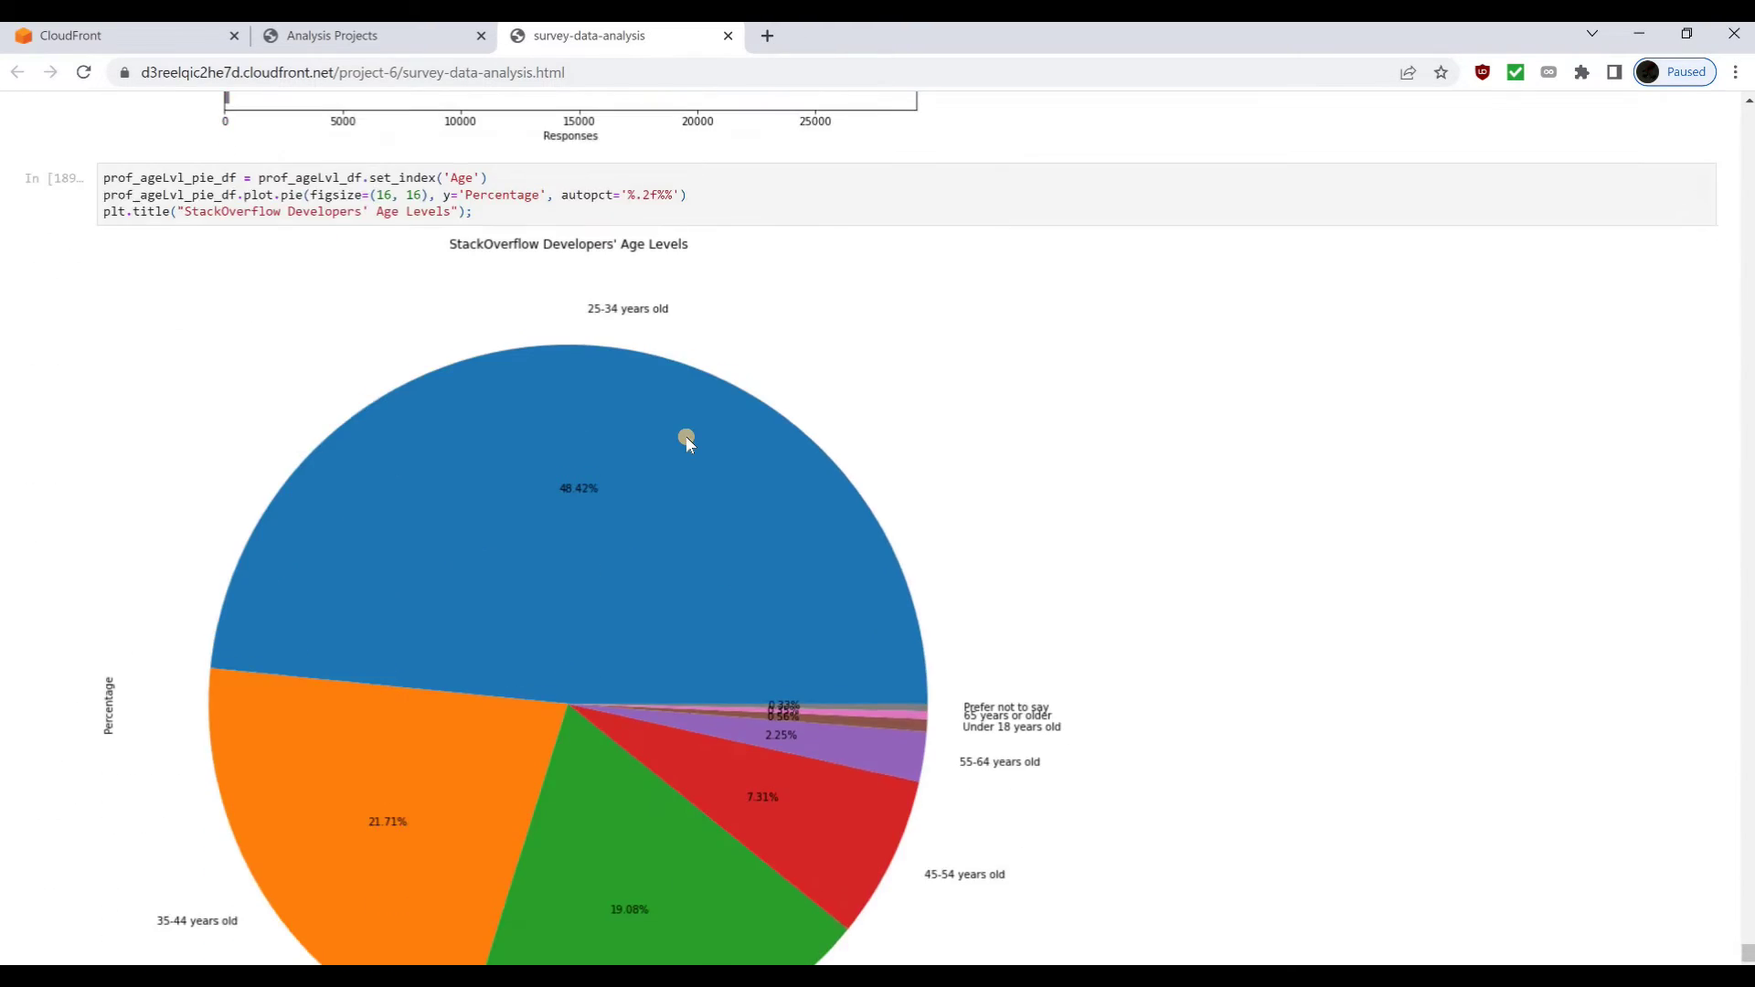
- Save the project notebook linked near the end of the page to Downloads as survey-data-analysis.ipynb and show it in its folder
scroll(688, 443, down, 20)
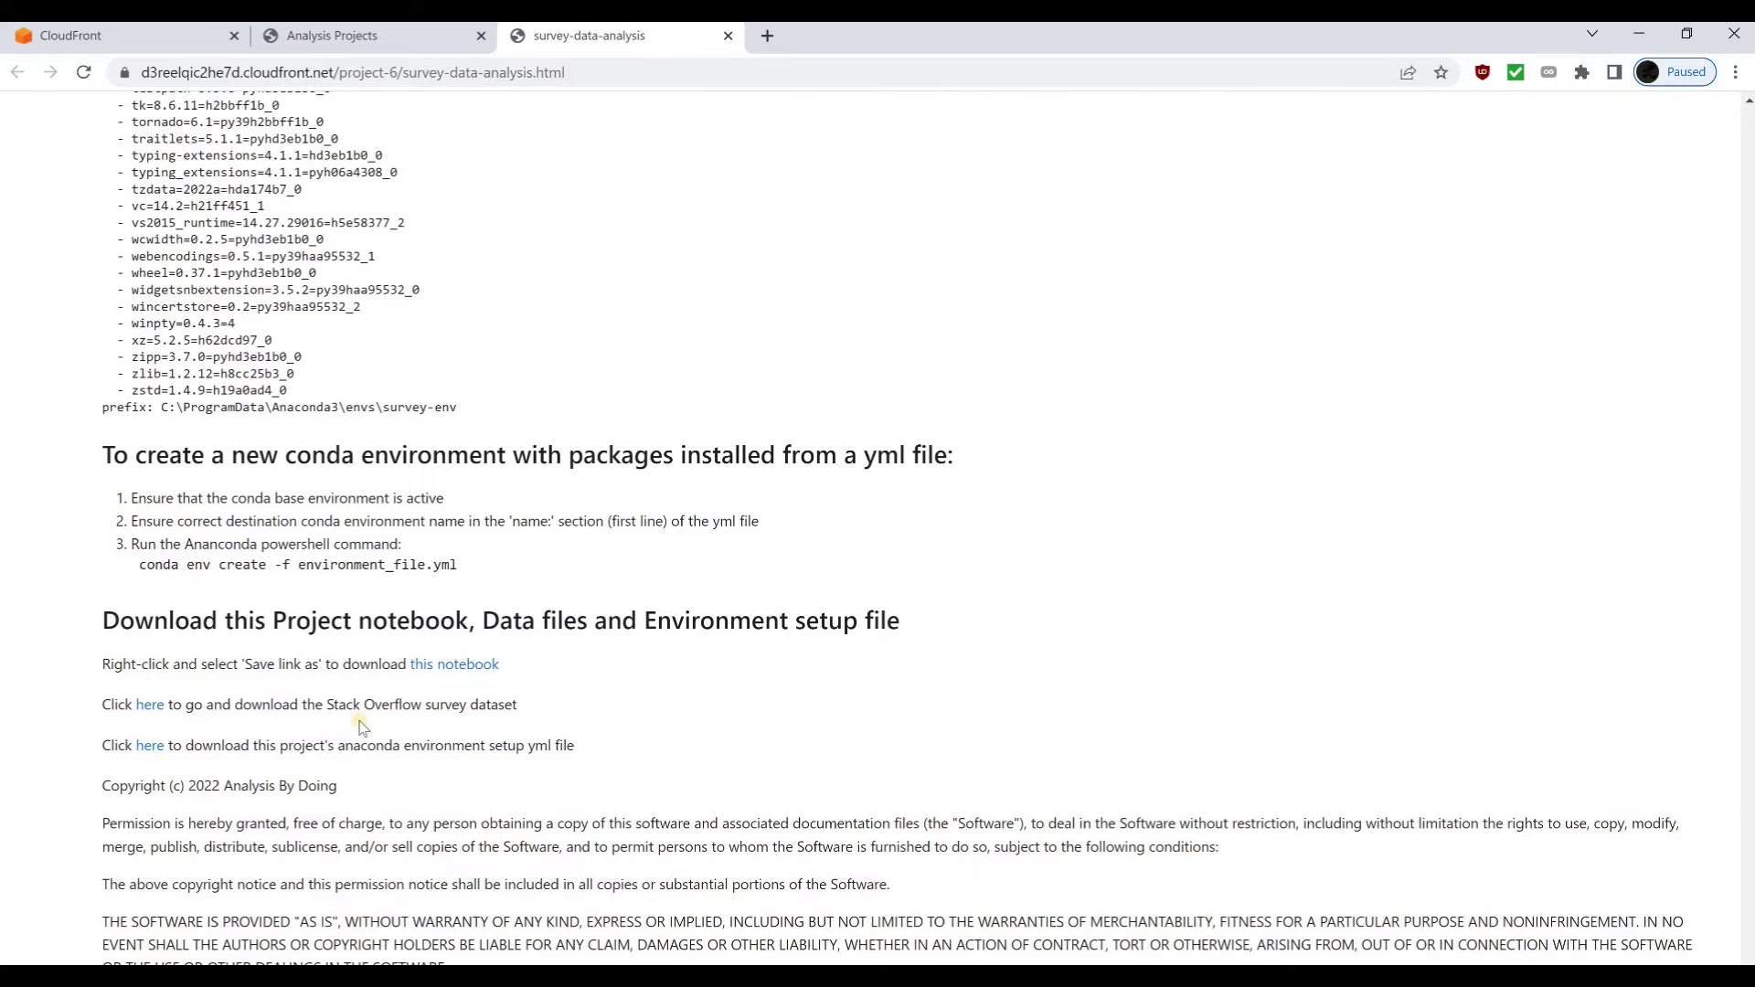
right_click(443, 669)
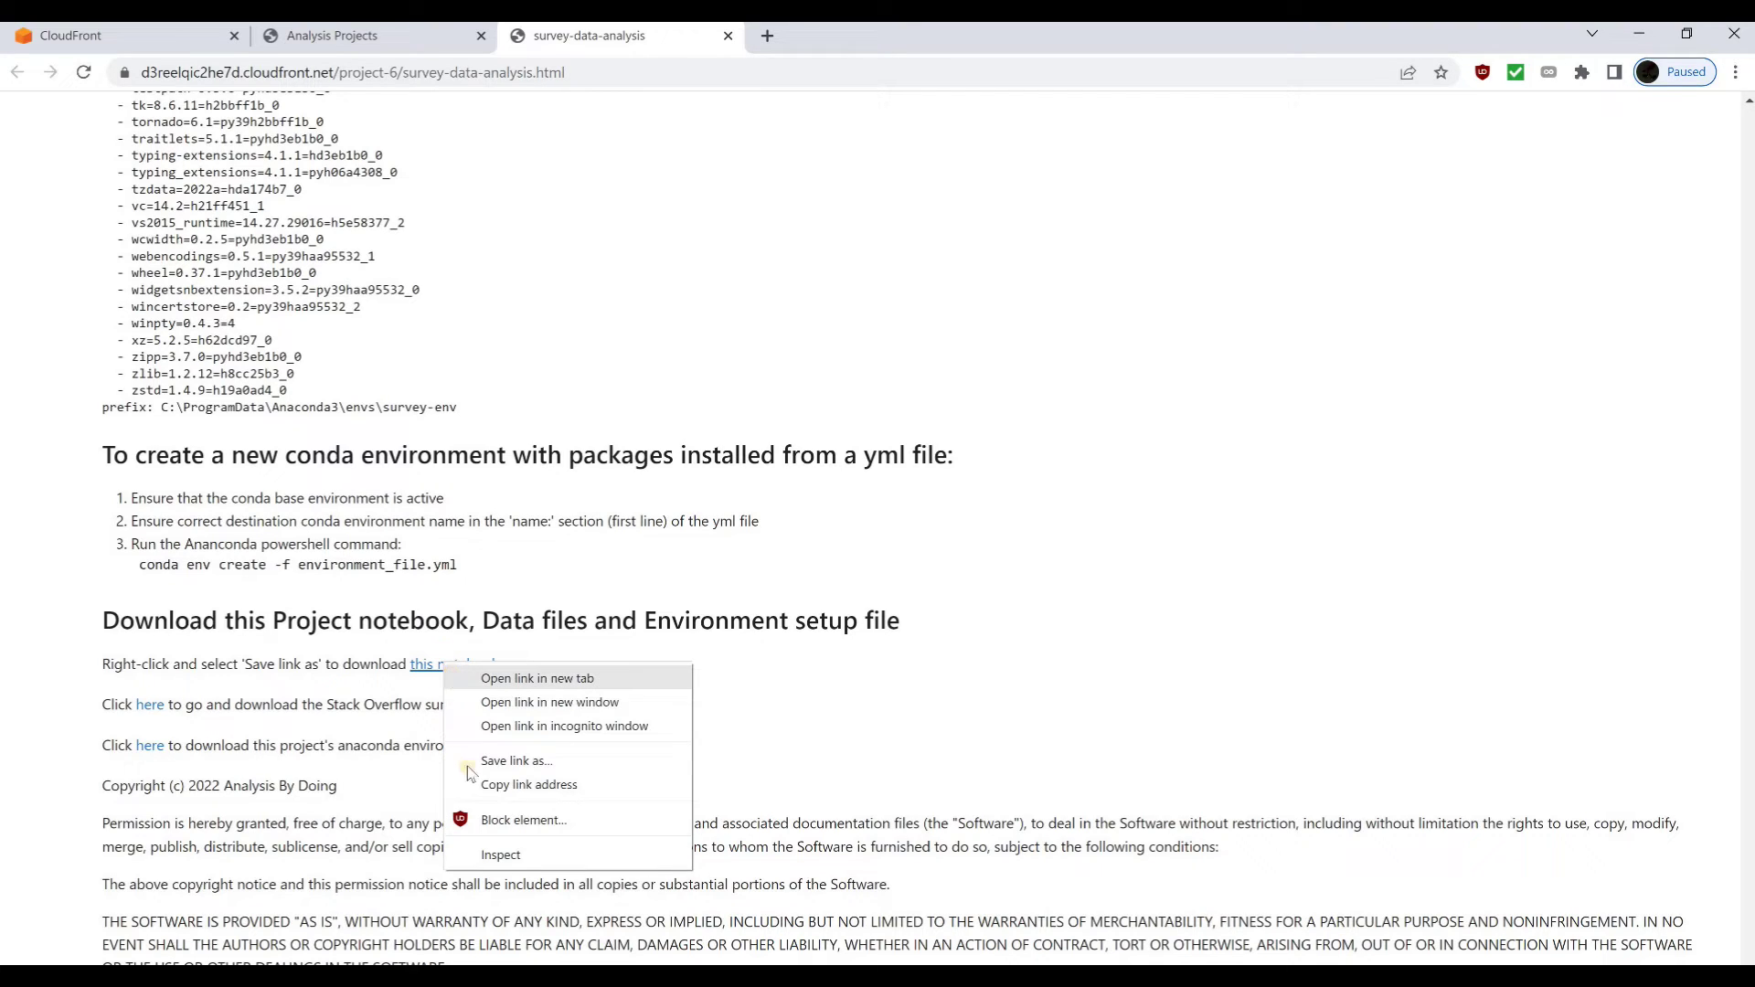
click(508, 763)
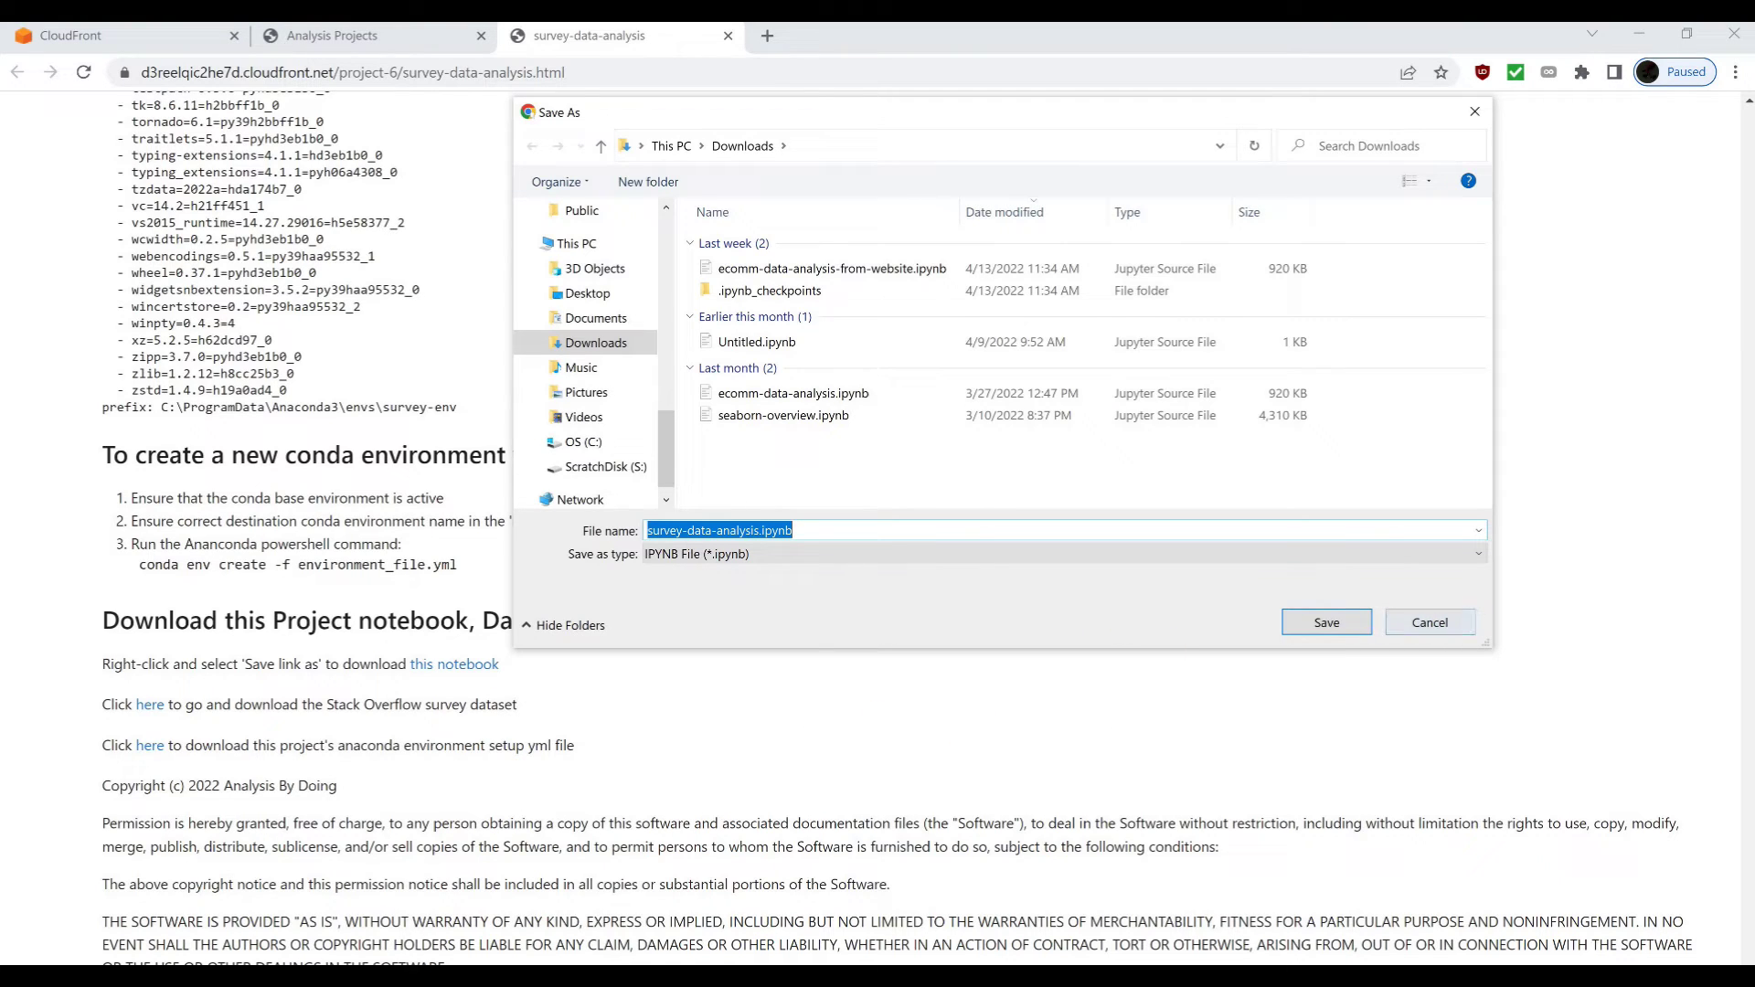
key(Return)
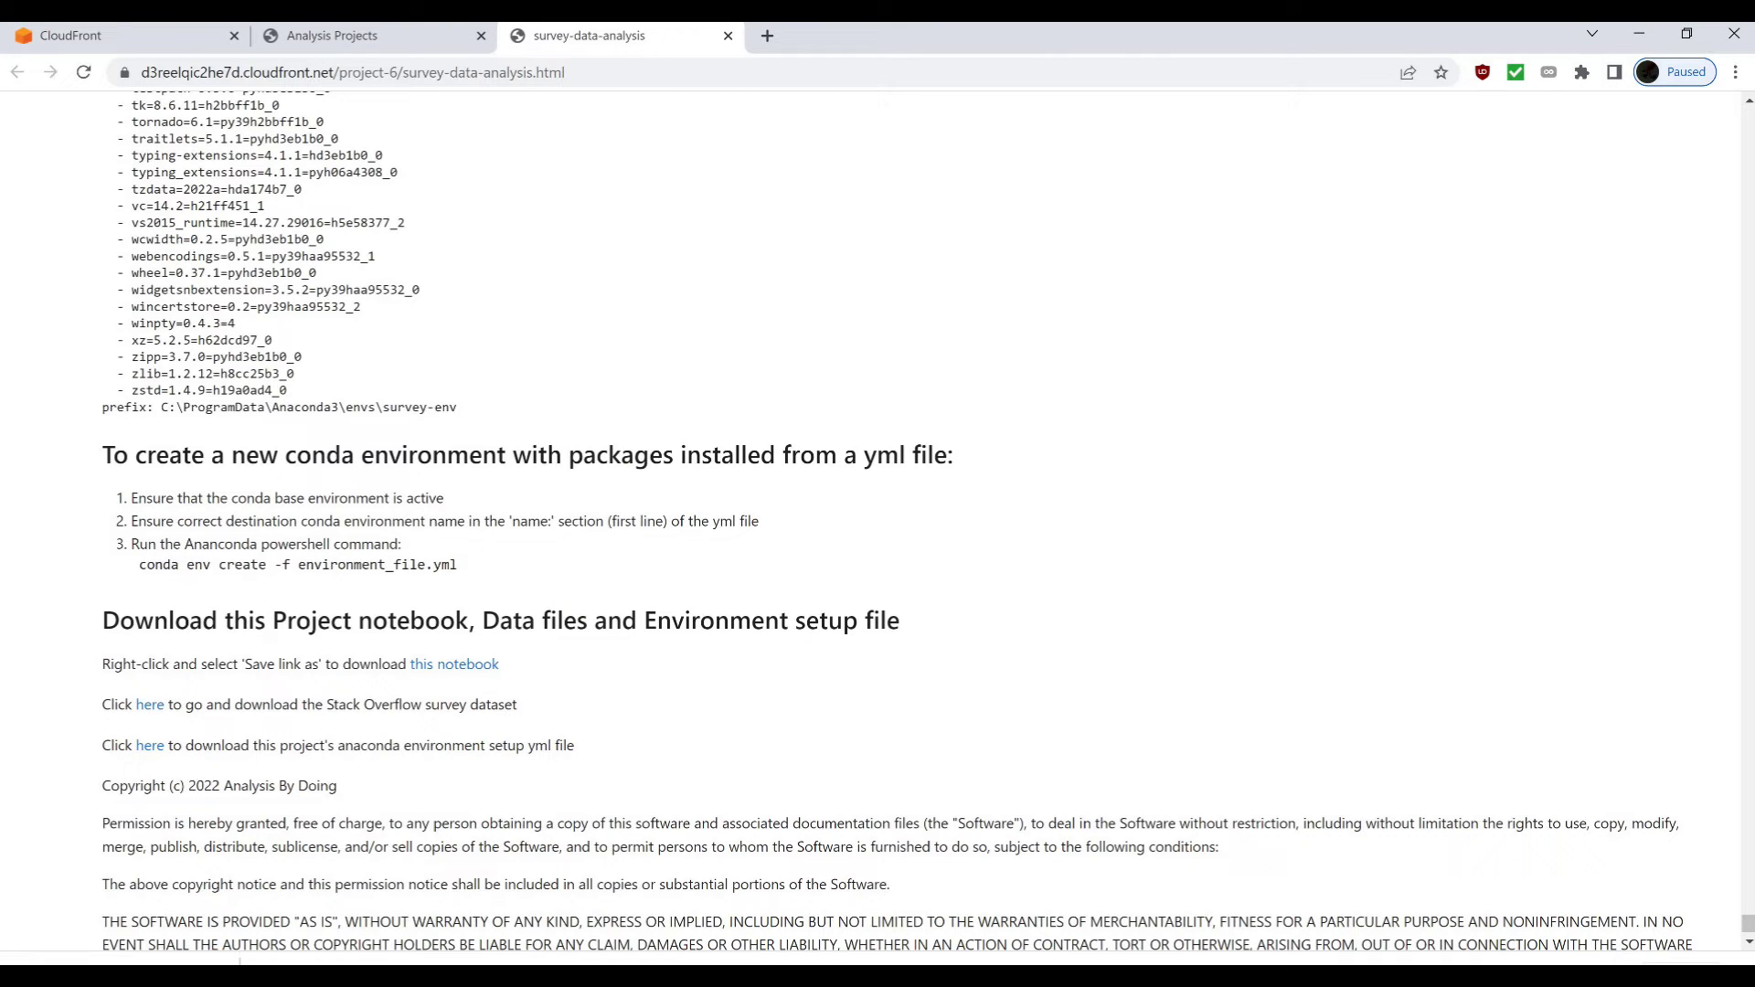
right_click(225, 956)
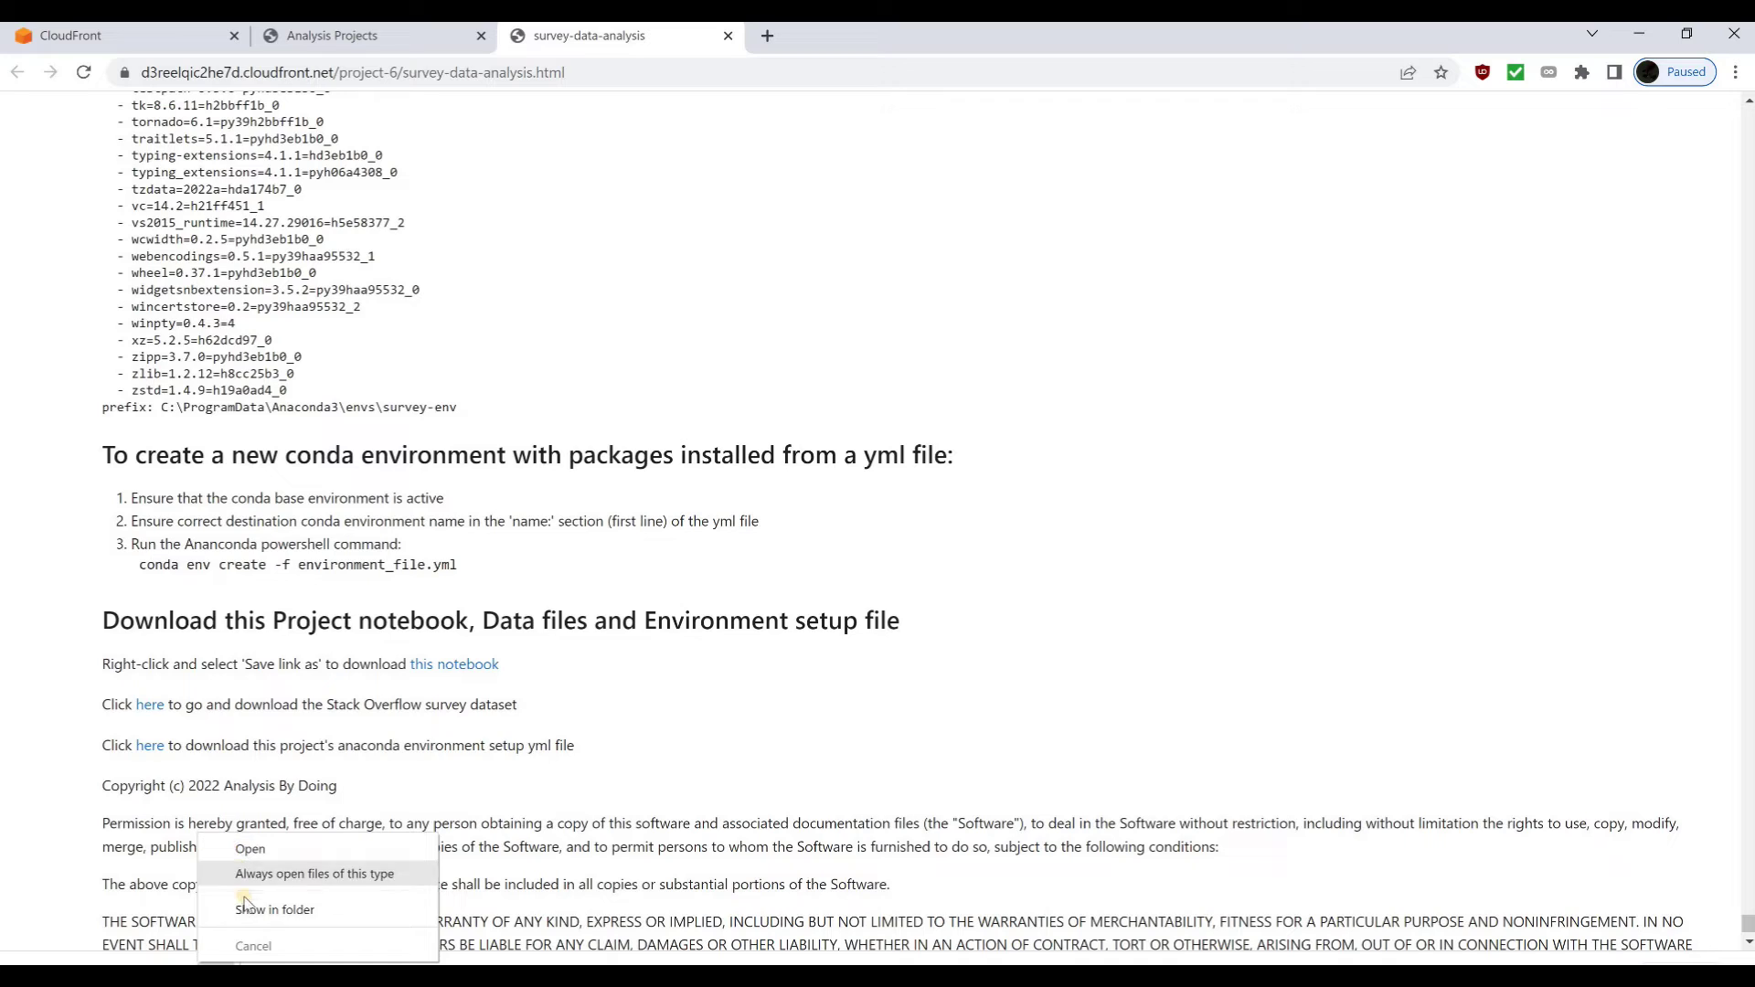
click(247, 908)
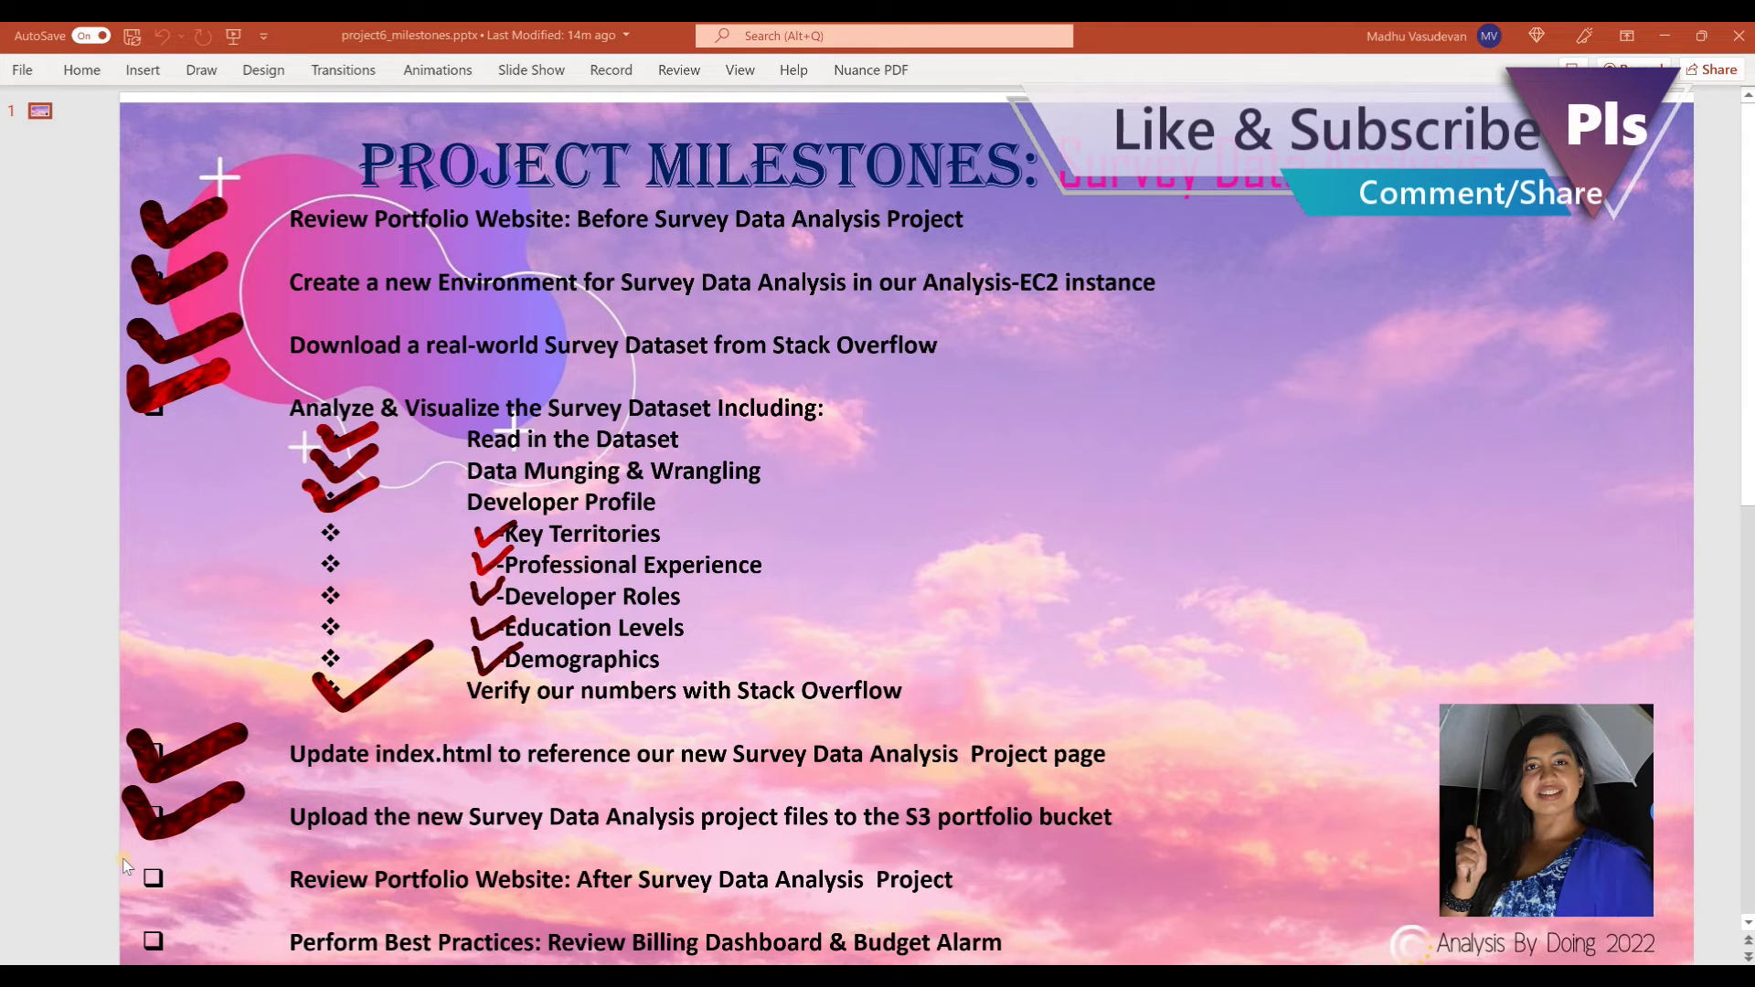
- Switch to the PowerPoint milestones slide and ink a check mark beside reviewing the portfolio website after the Survey Data Analysis project
mouse_move(125, 866)
mouse_down()
mouse_move(144, 885)
mouse_move(210, 861)
mouse_up()
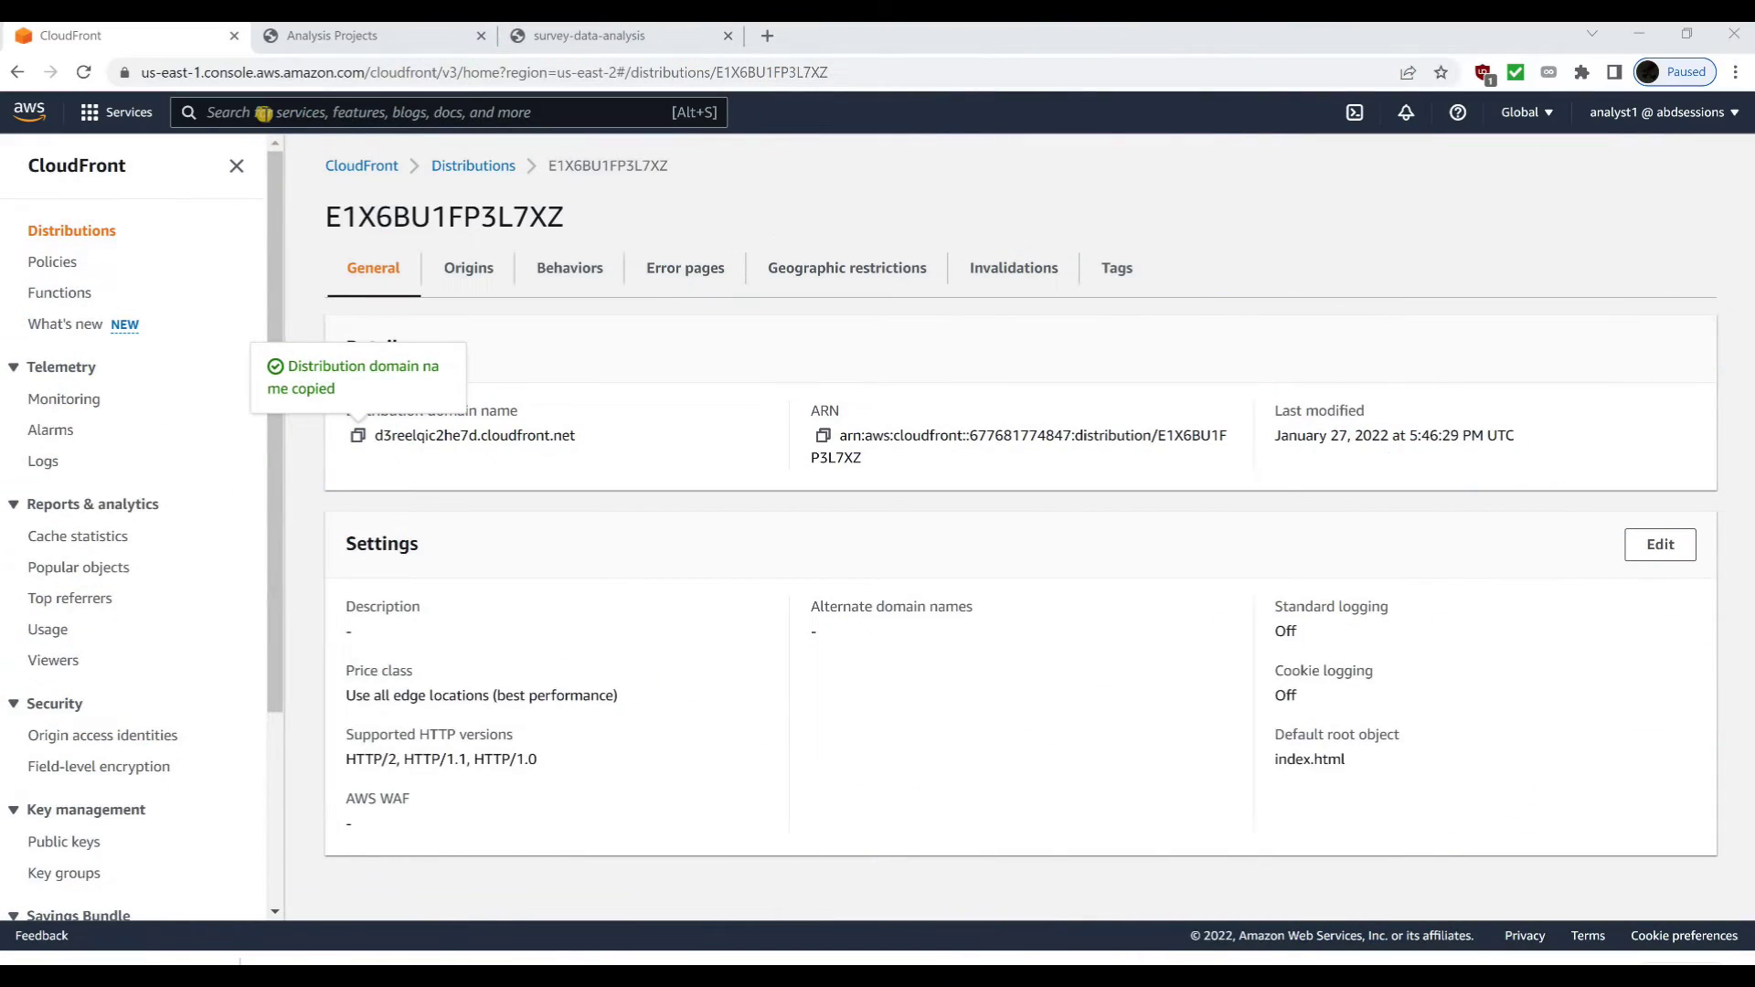
- Return to the AWS console in the browser, search for ec2 and open the EC2 instances list
click(265, 114)
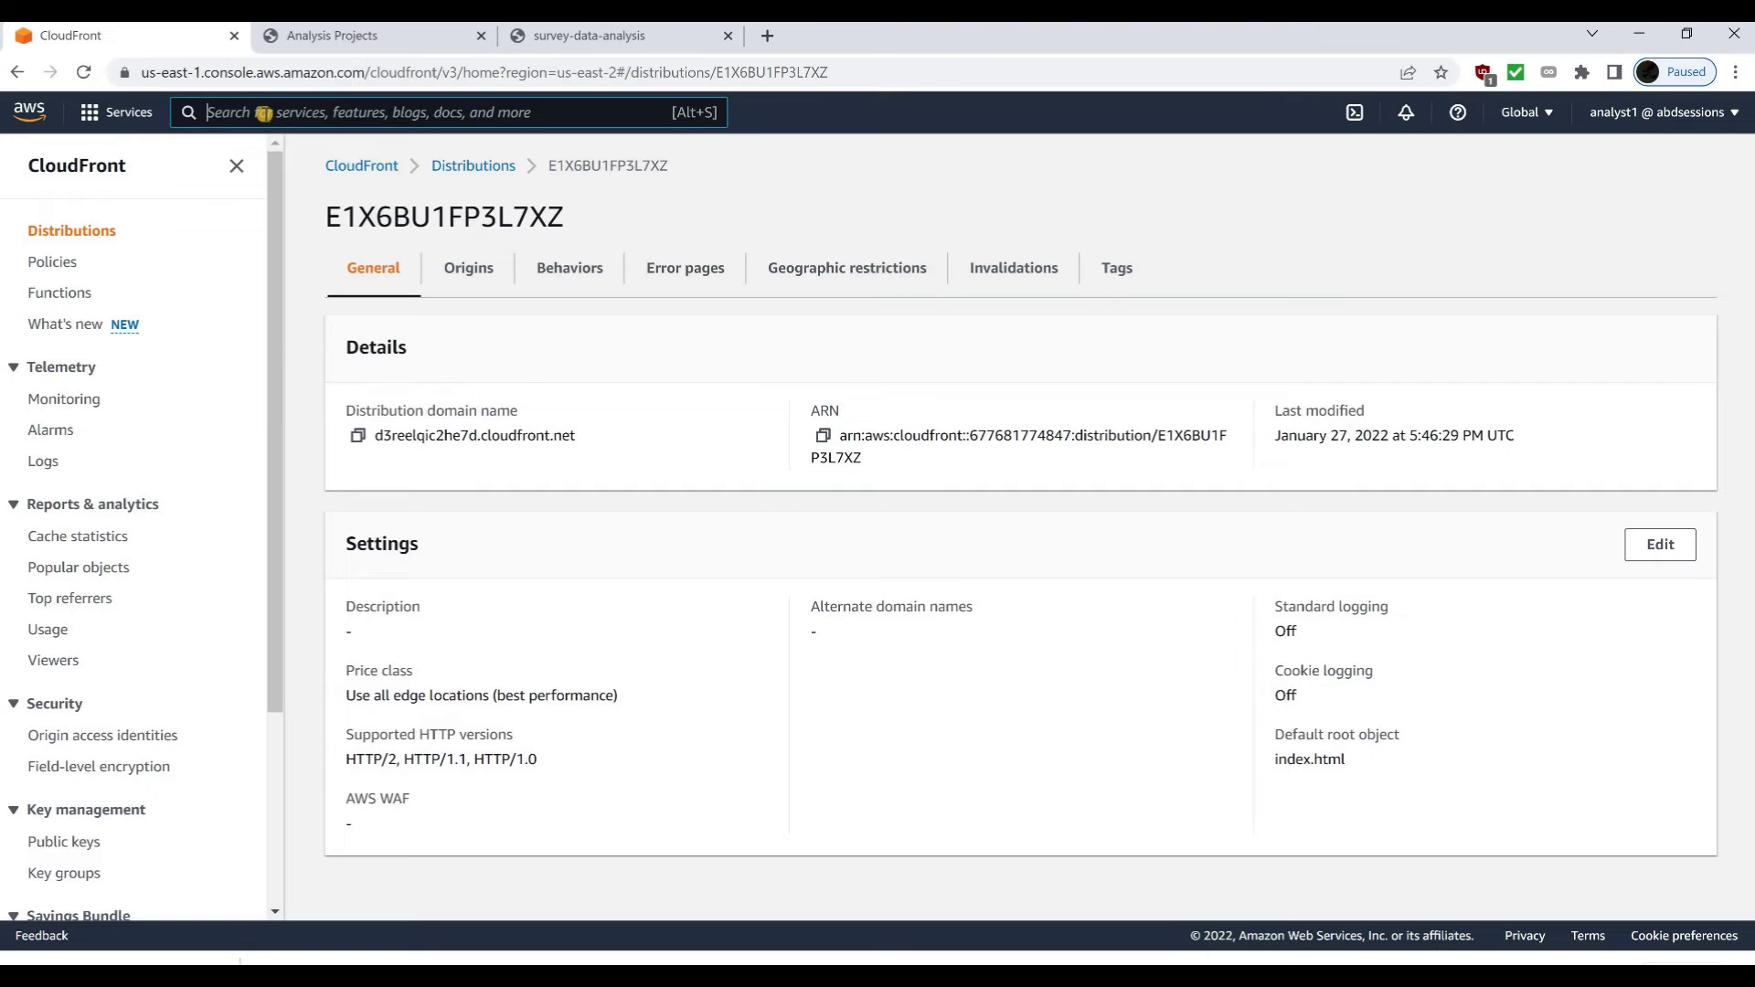
text(ec2)
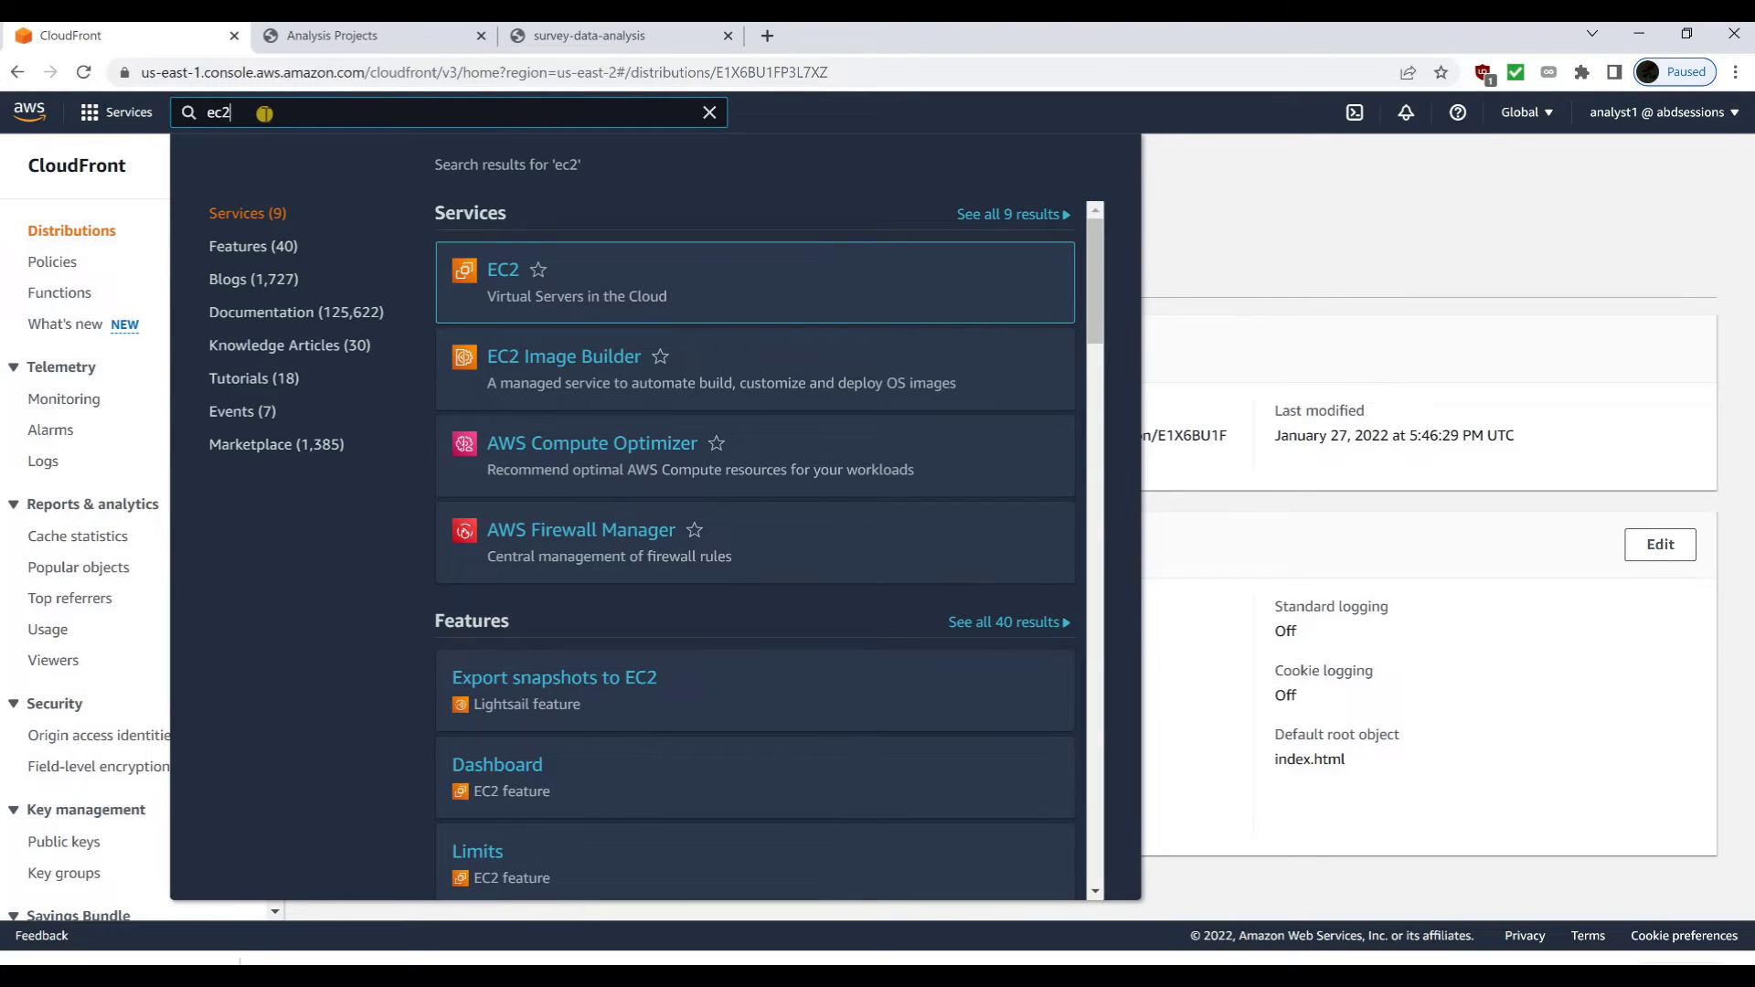
key(Return)
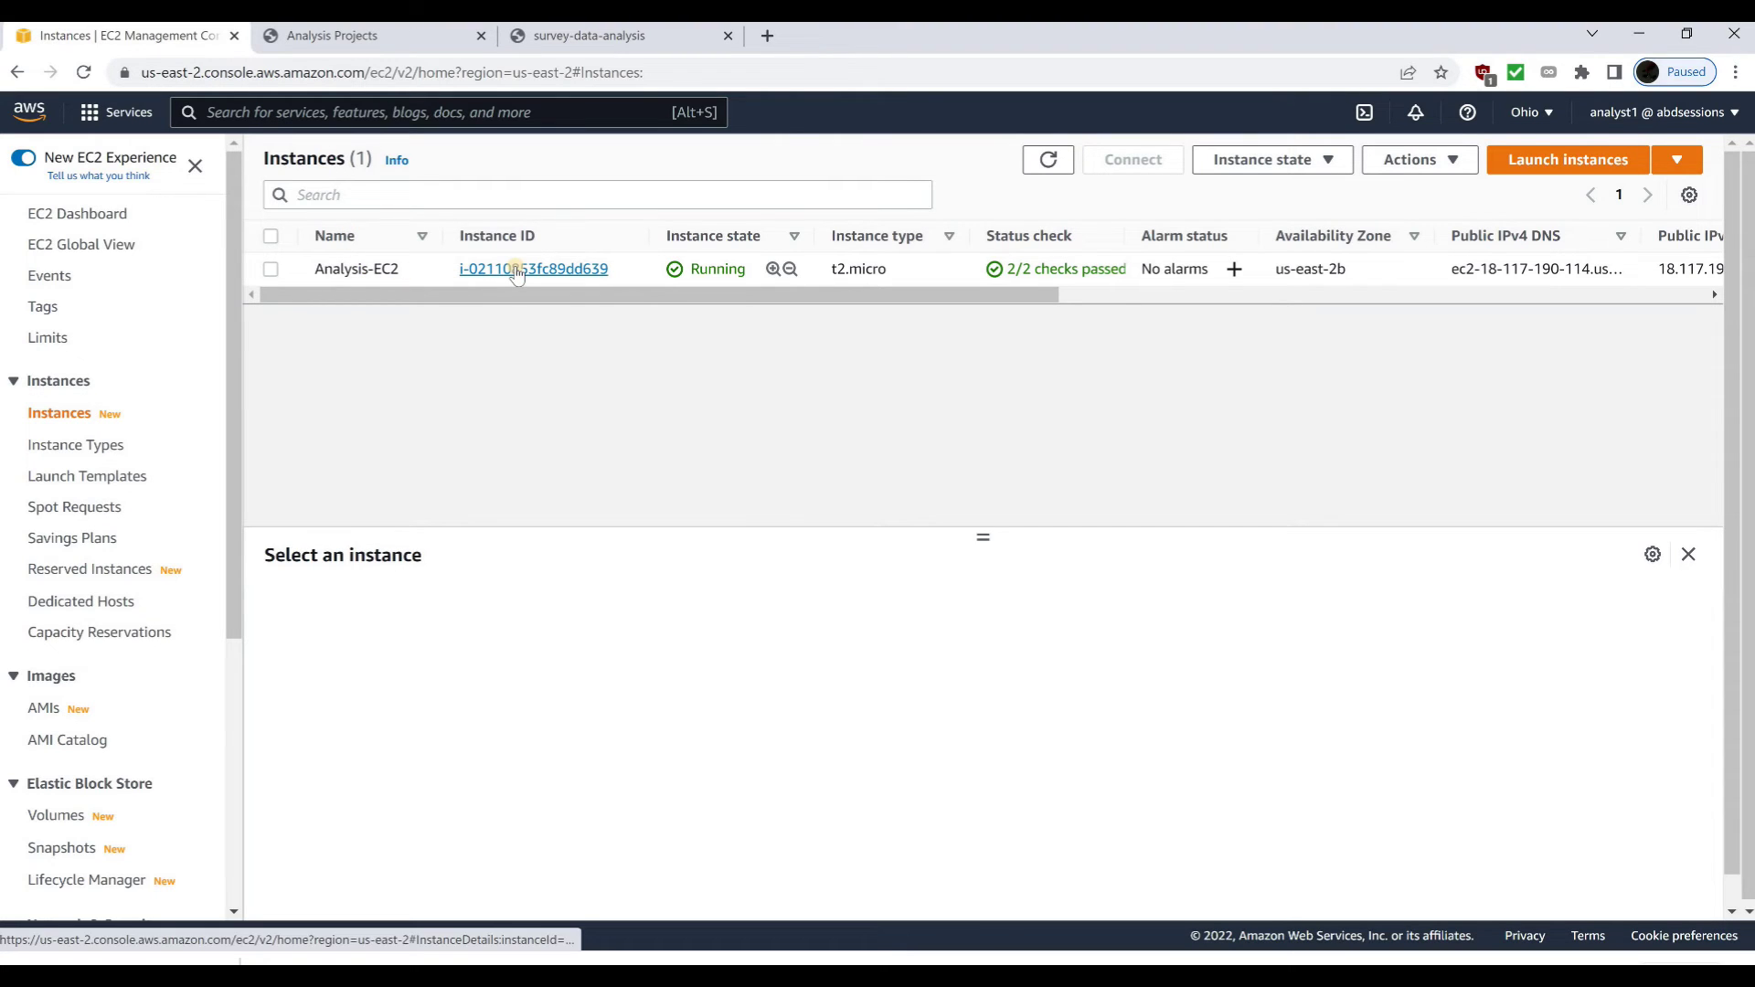
- Confirm the US East (Ohio) region, stop the Analysis-EC2 instance and refresh the instances list
click(1534, 119)
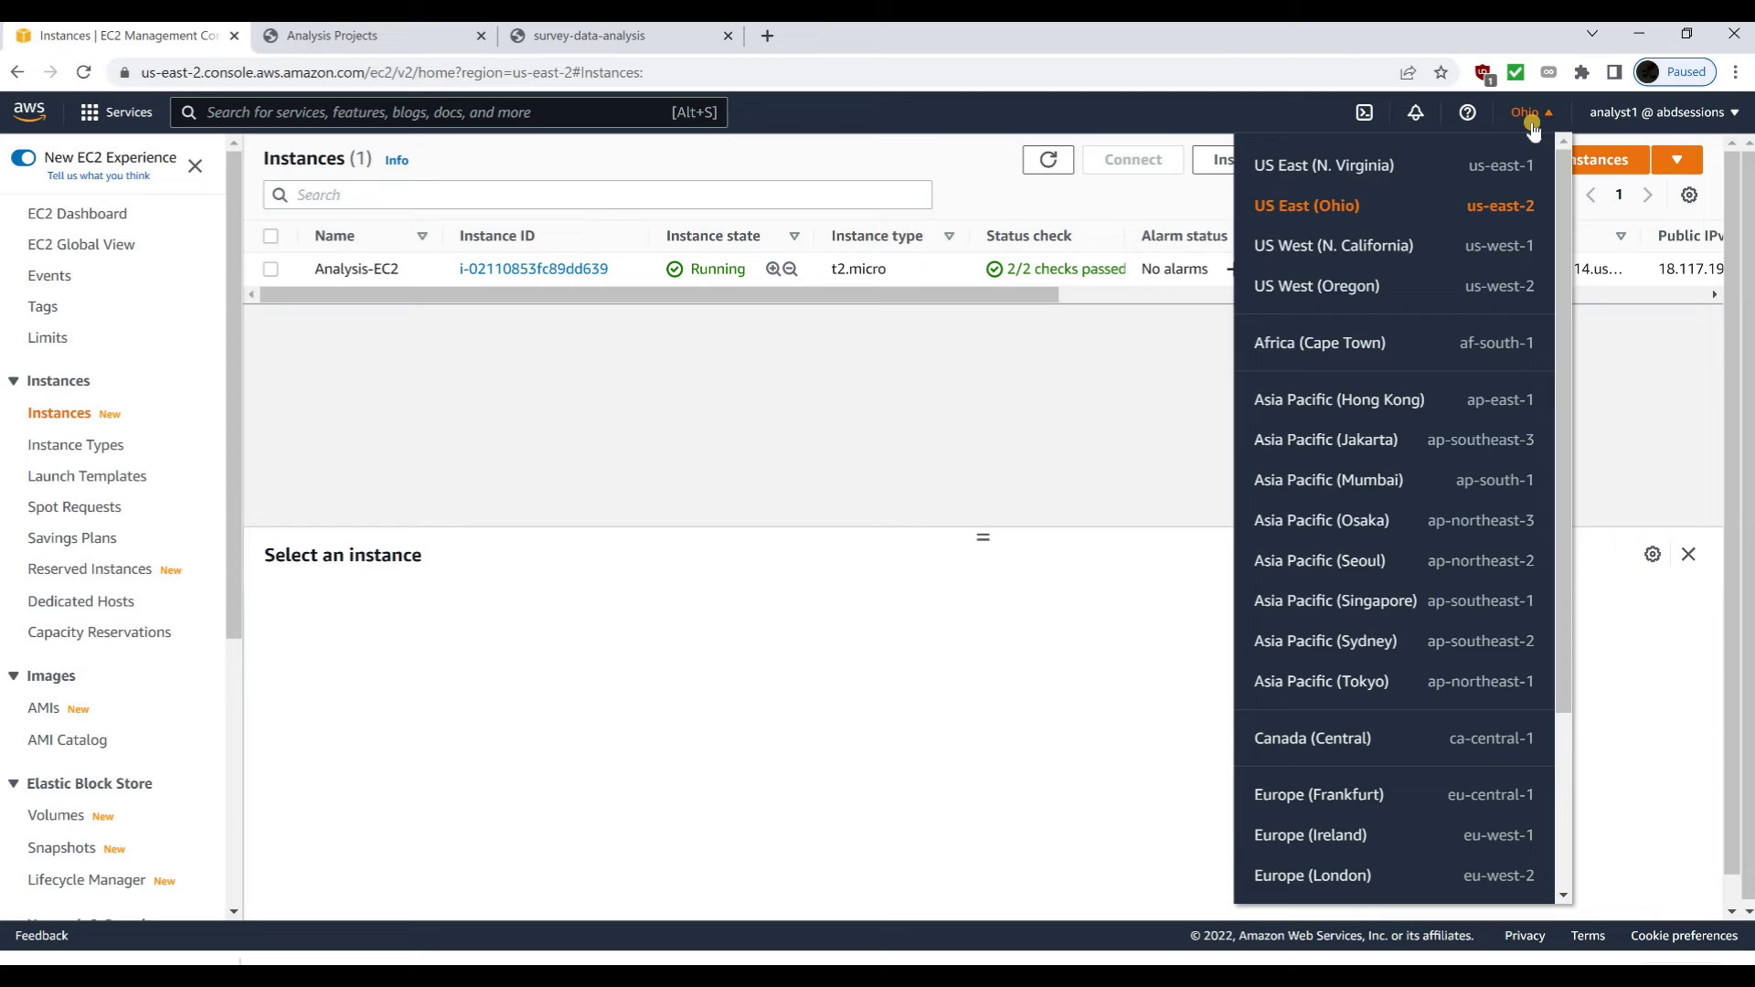
click(1270, 208)
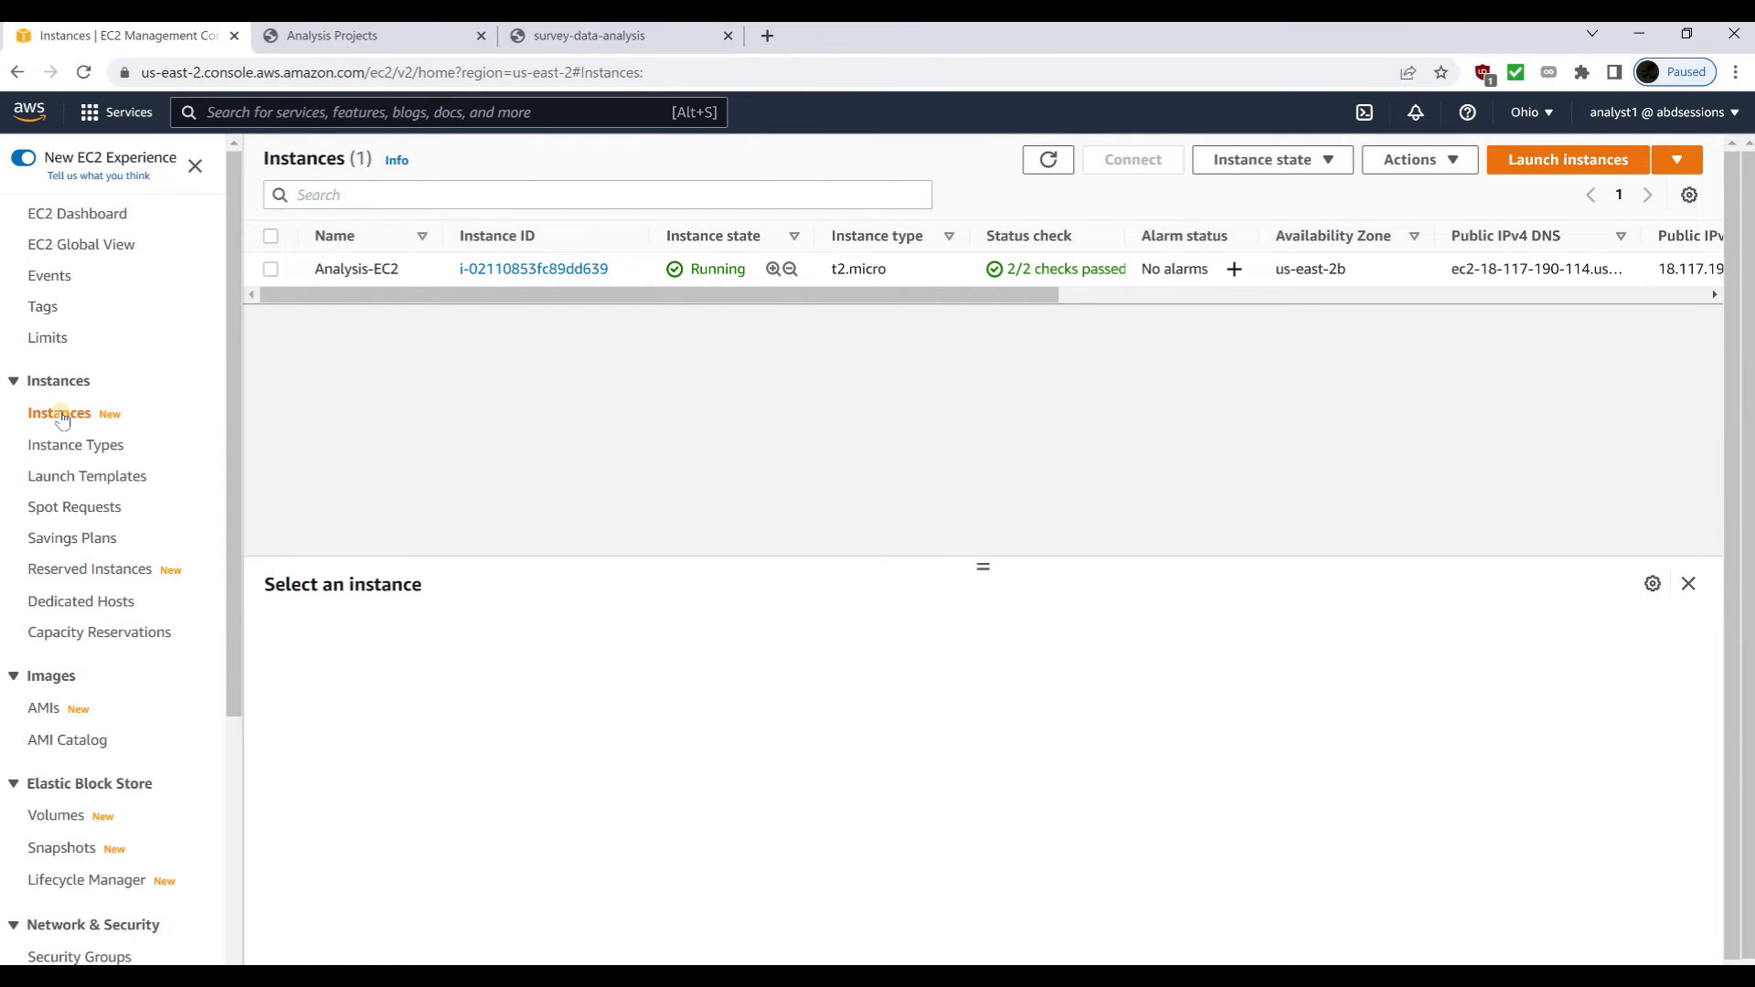
click(271, 268)
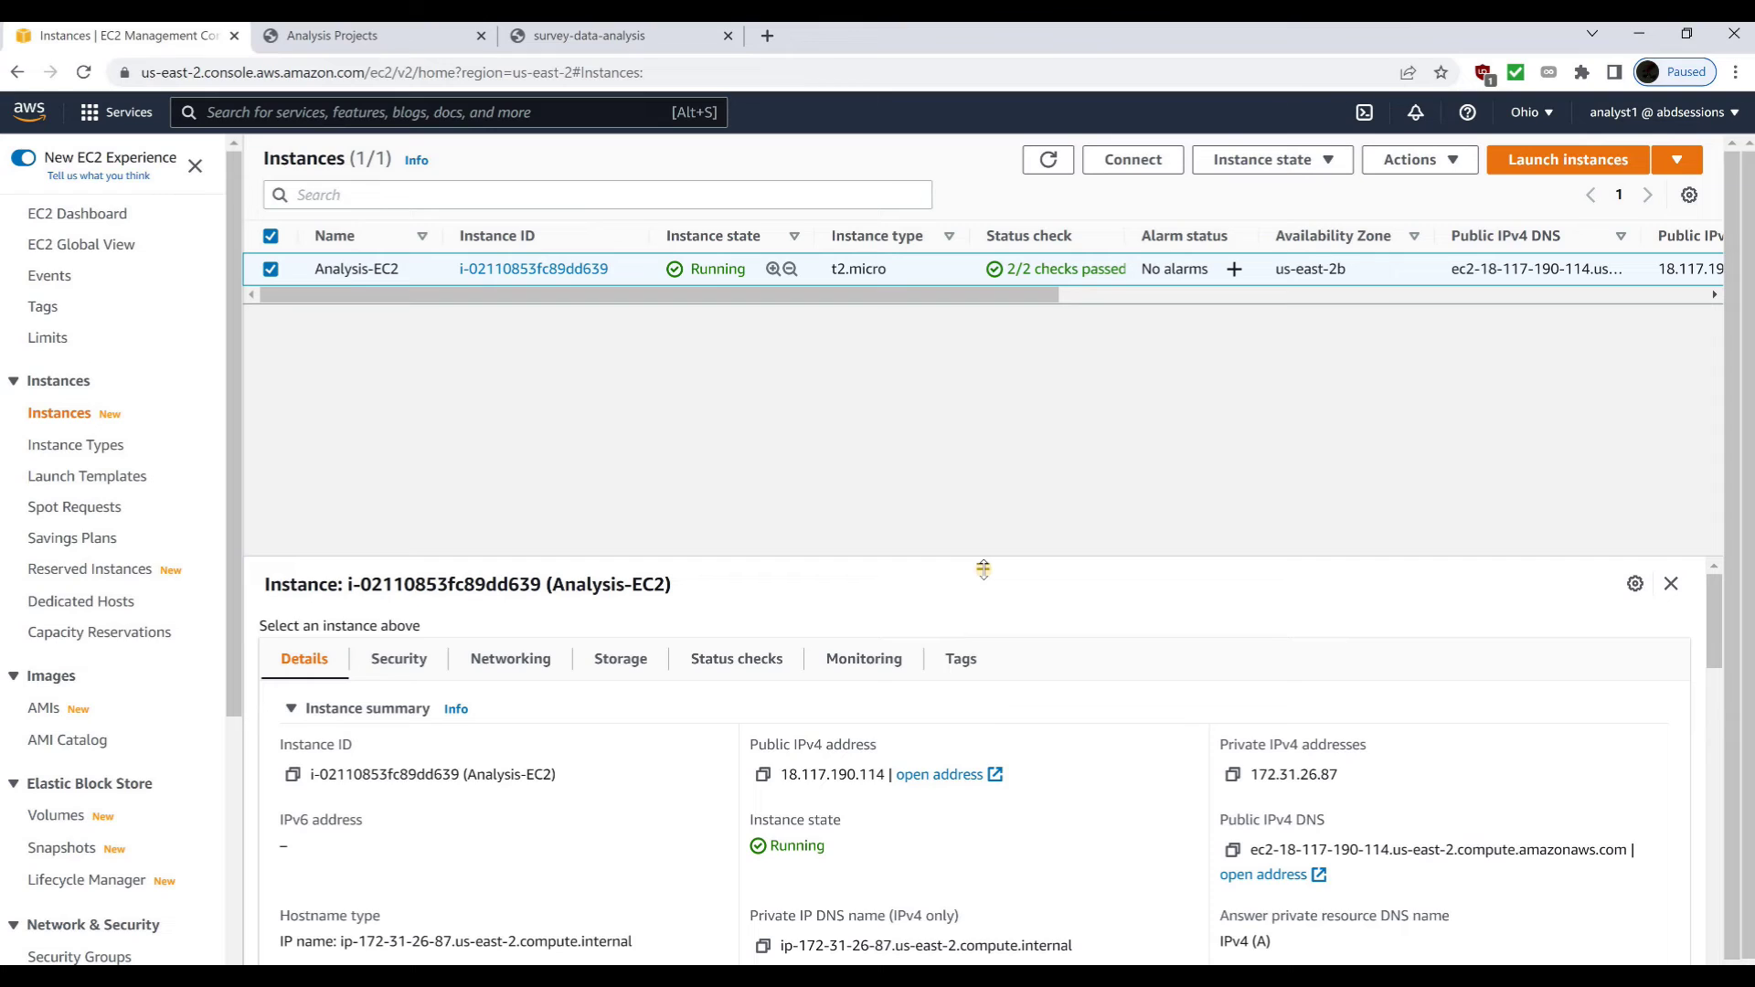
click(1238, 161)
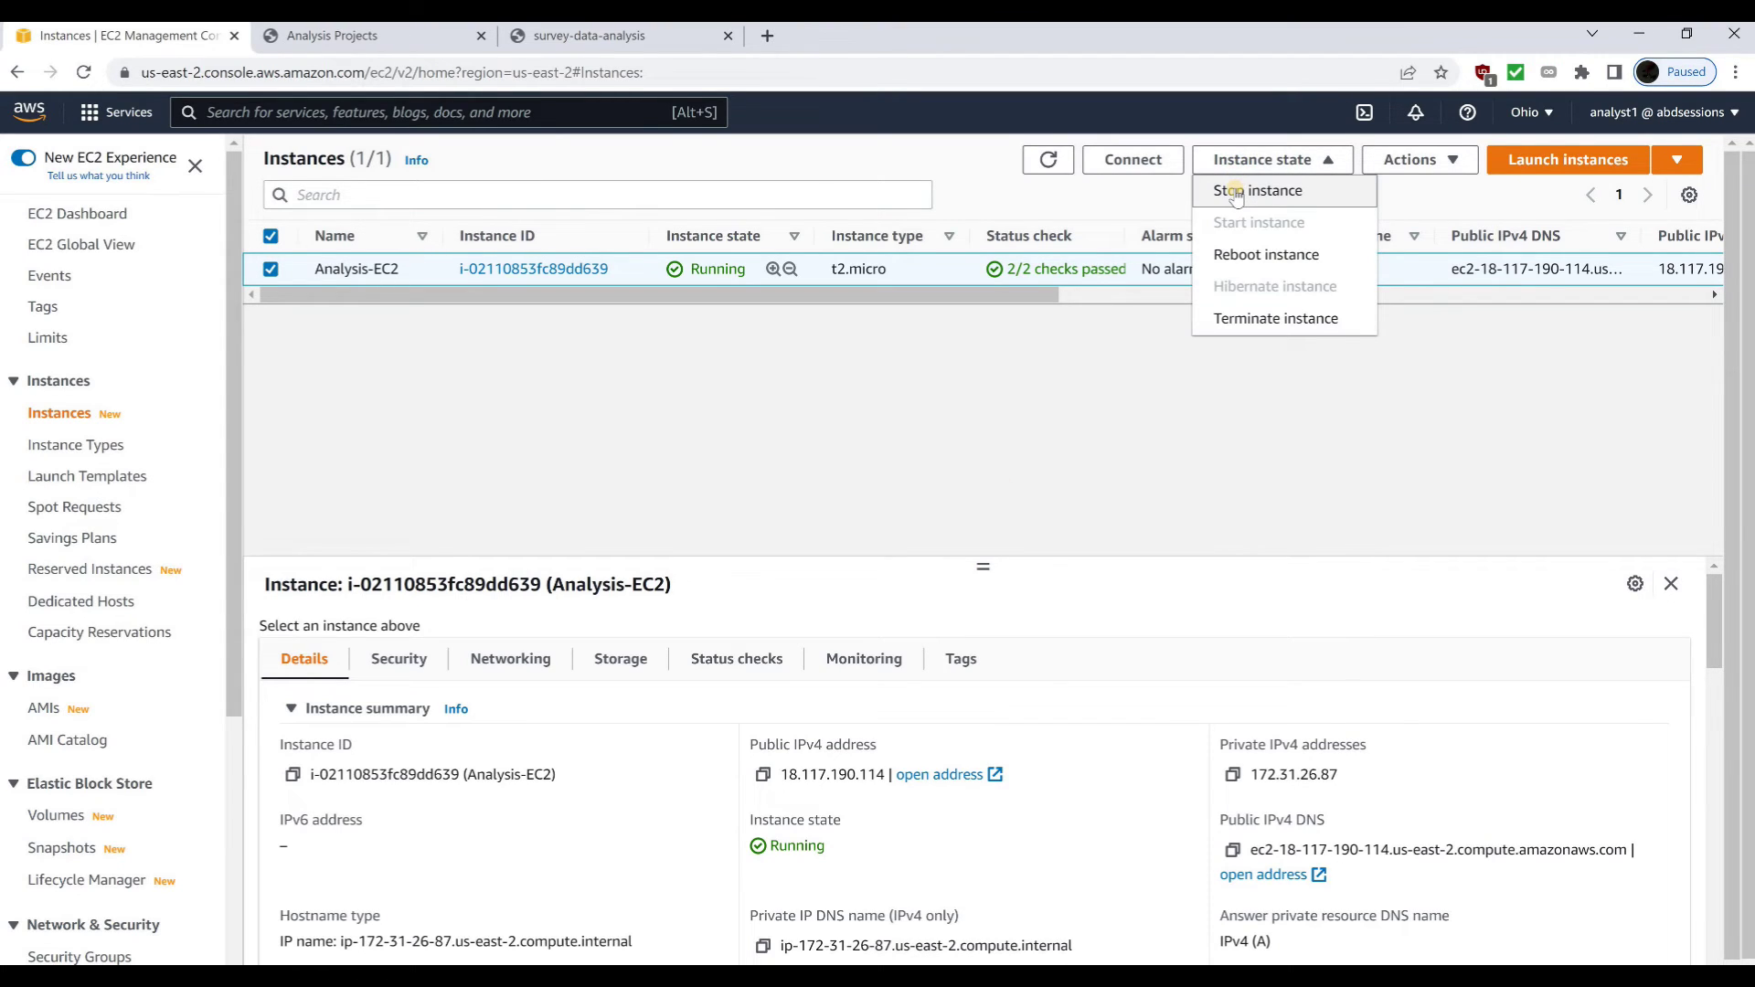
click(1238, 192)
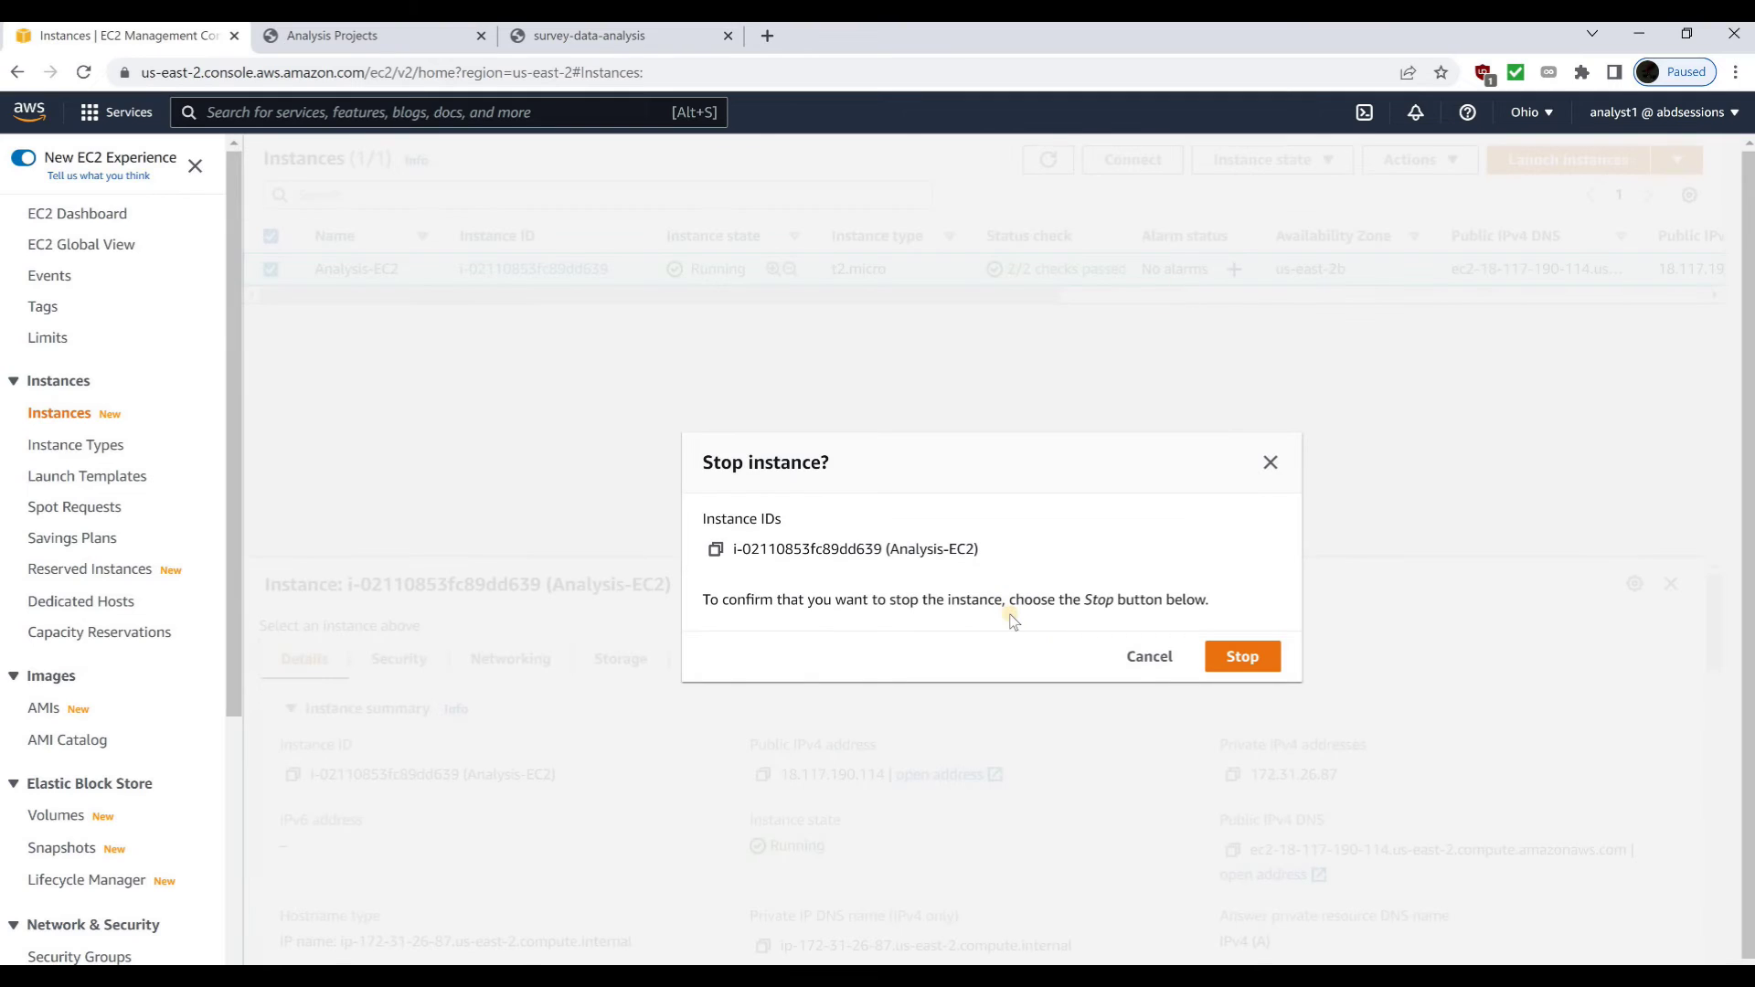
click(1230, 663)
click(1047, 215)
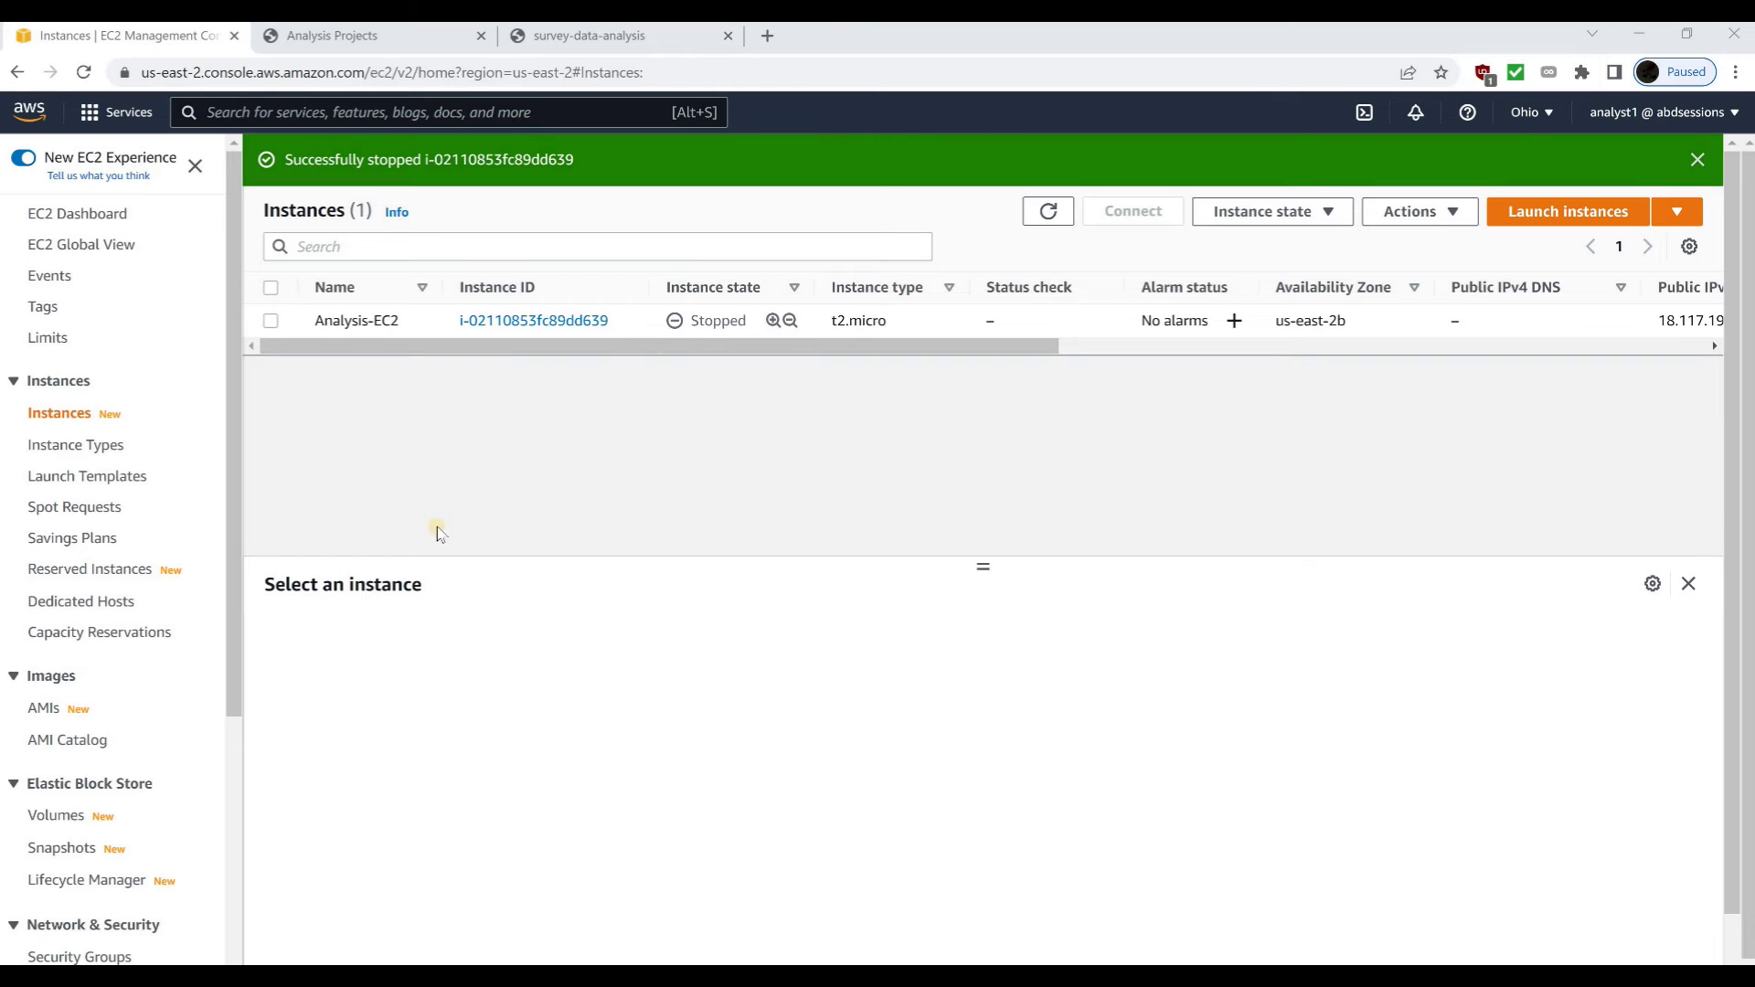
- Open the AWS Billing Dashboard and examine its summary, highest cost, cost trend by service and account cost trend
click(1637, 115)
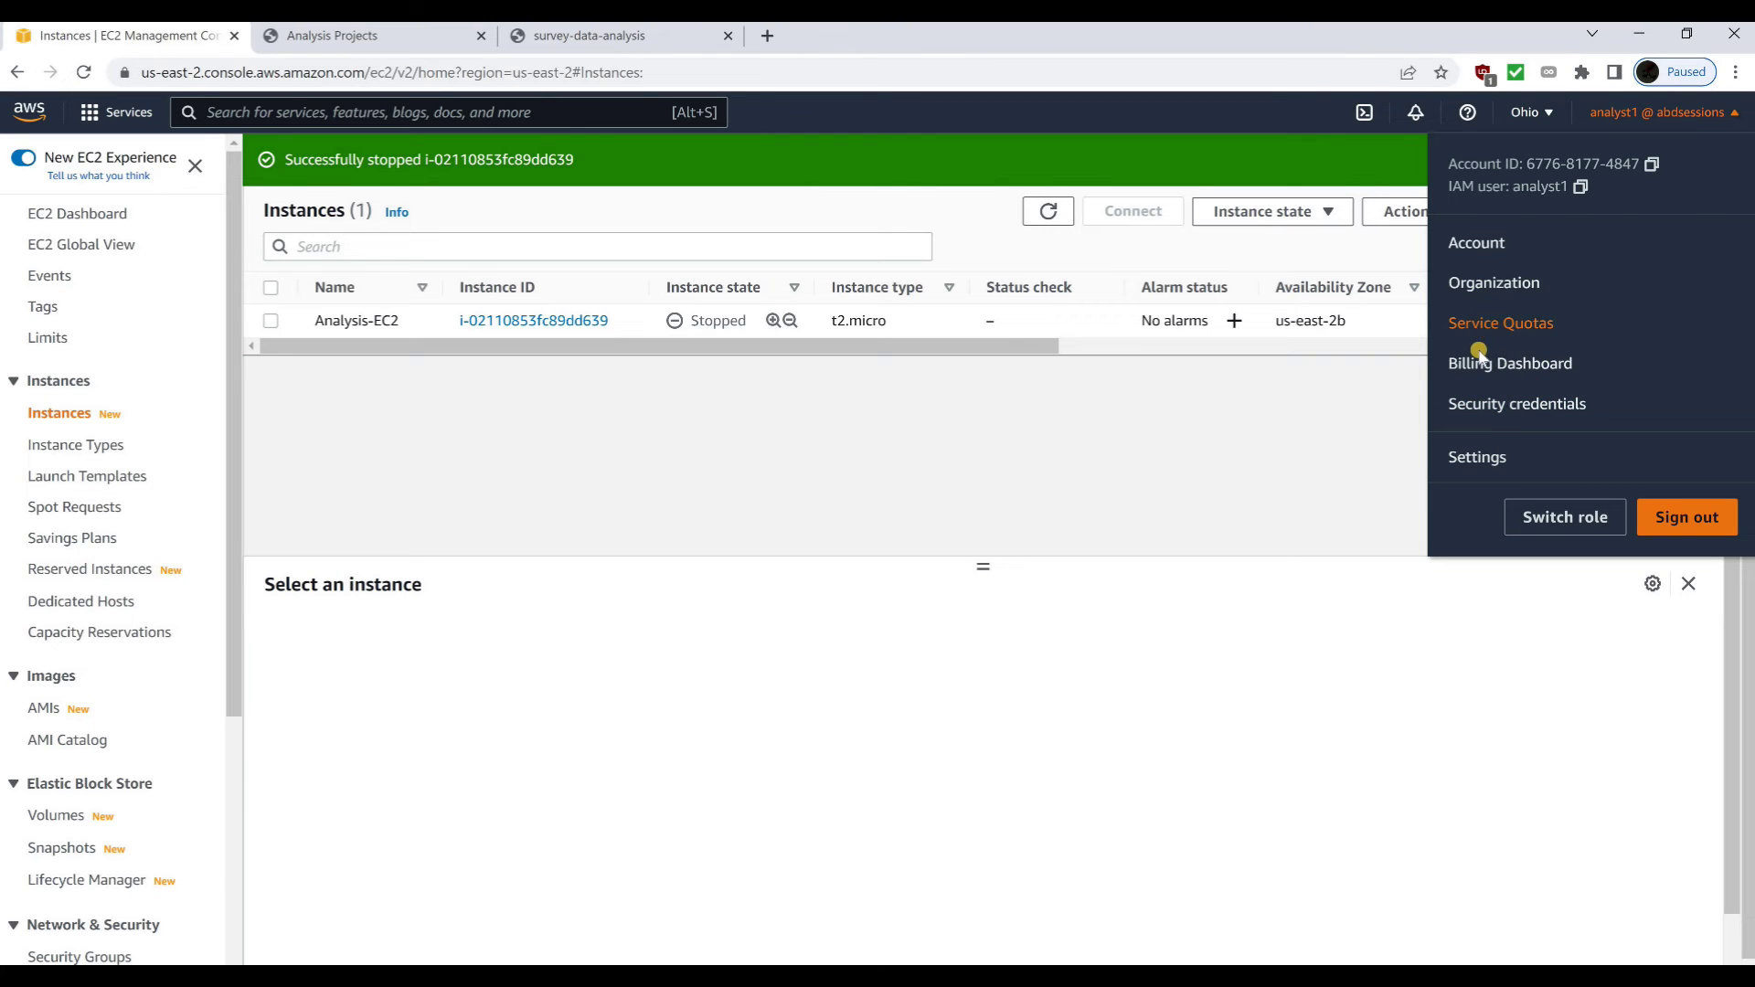
click(1477, 366)
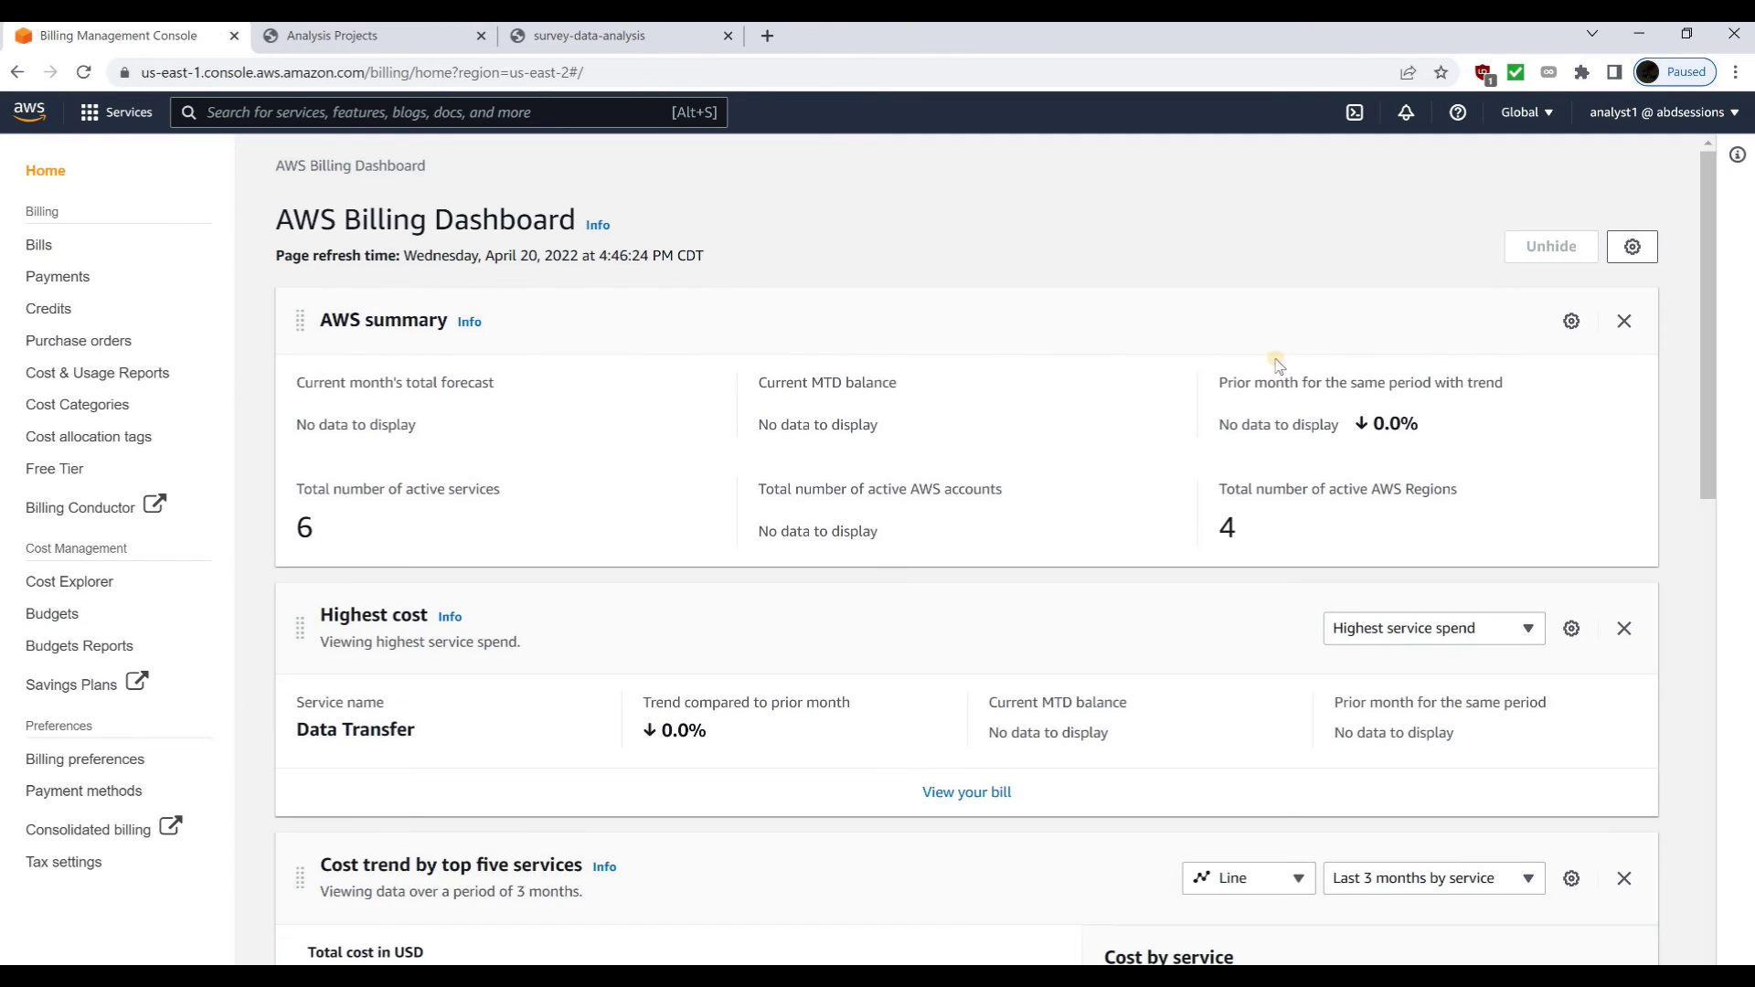
scroll(1324, 497, down, 5)
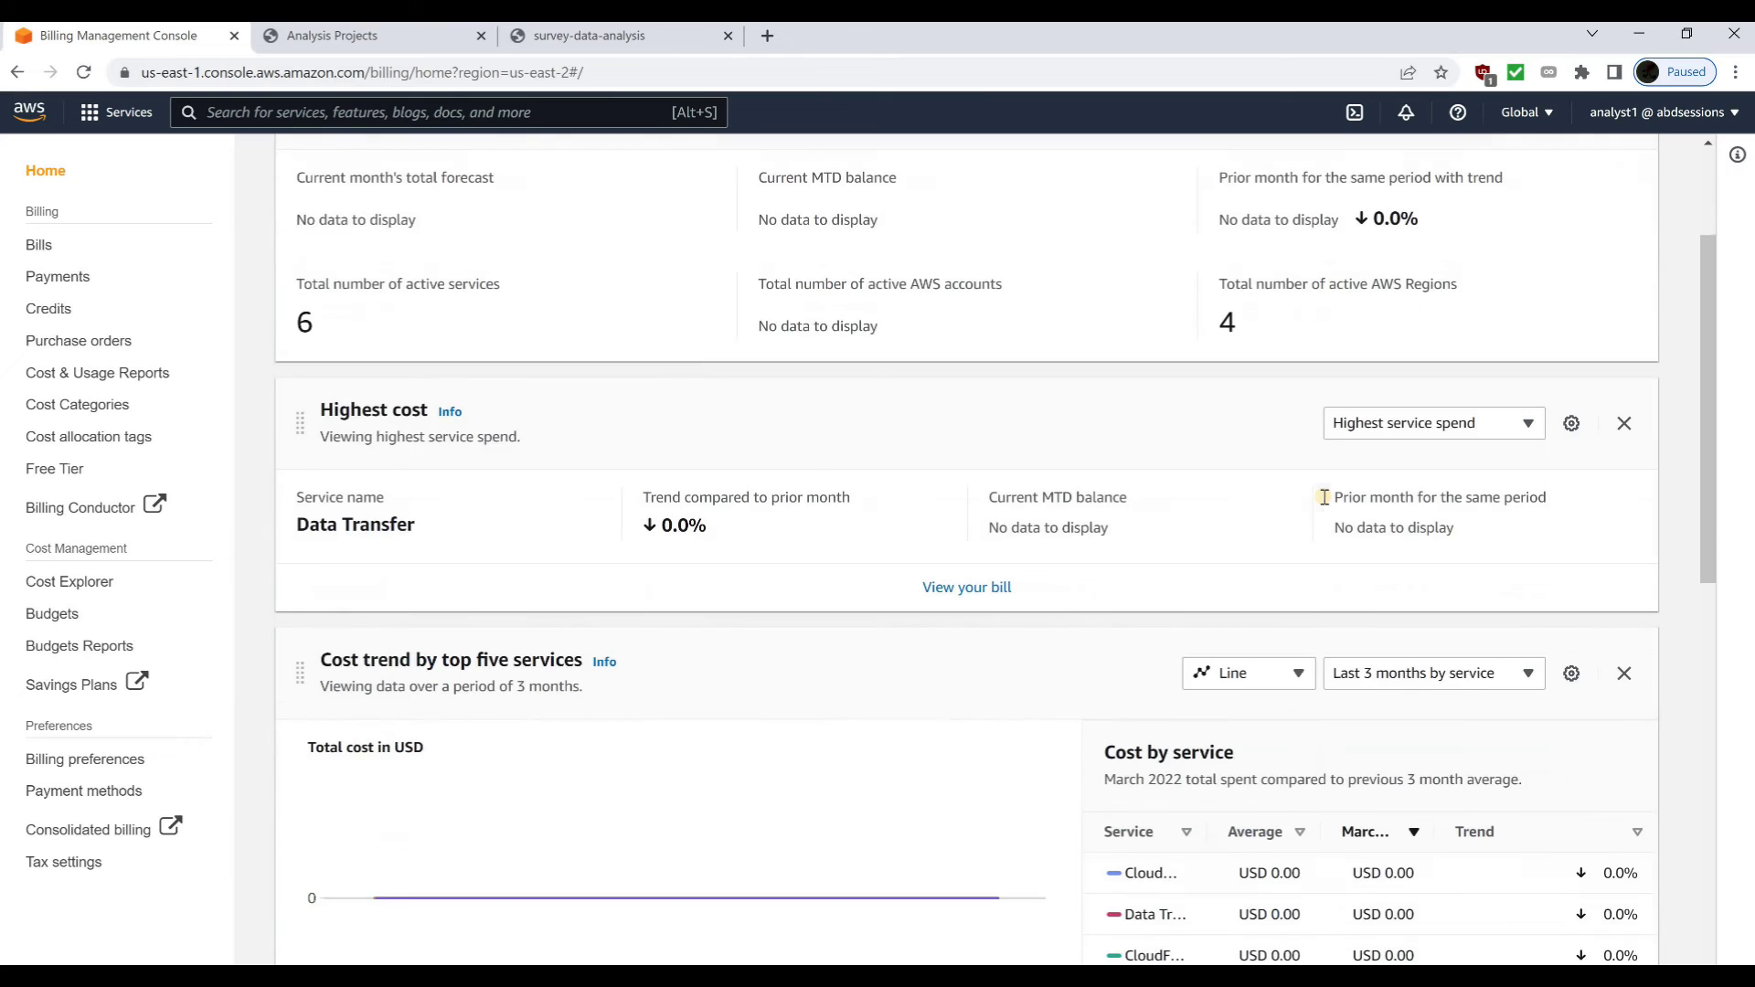
scroll(1323, 495, down, 5)
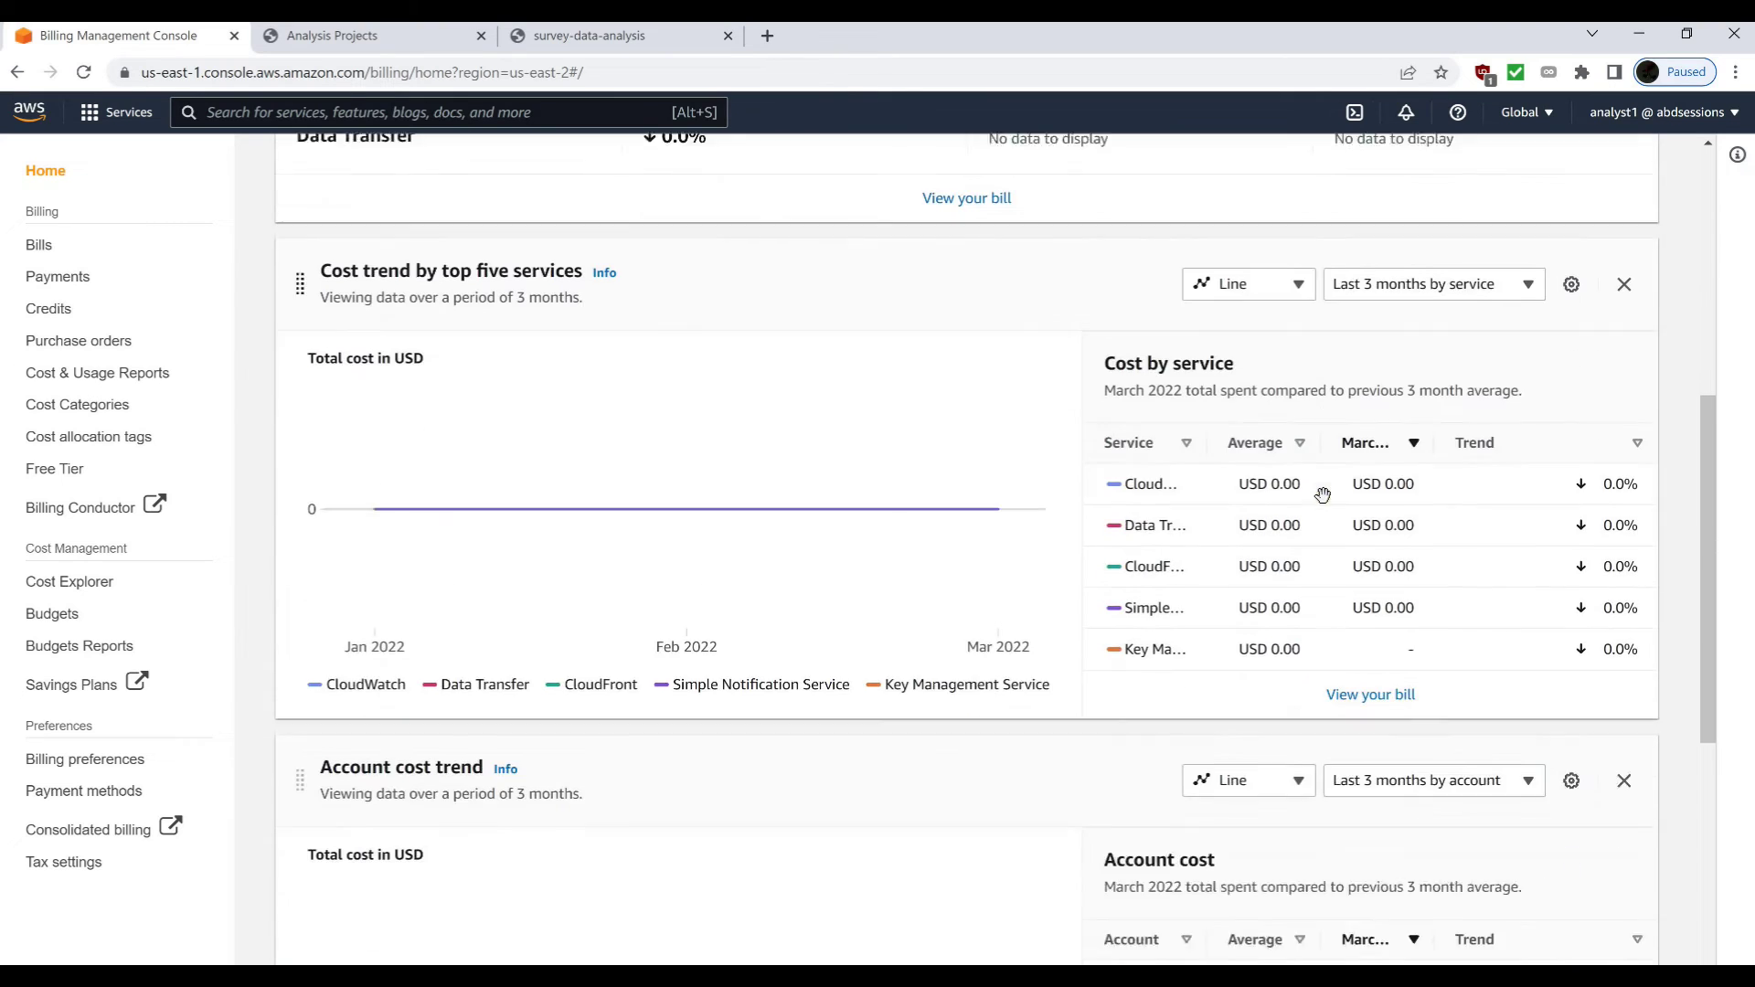
scroll(1324, 501, down, 3)
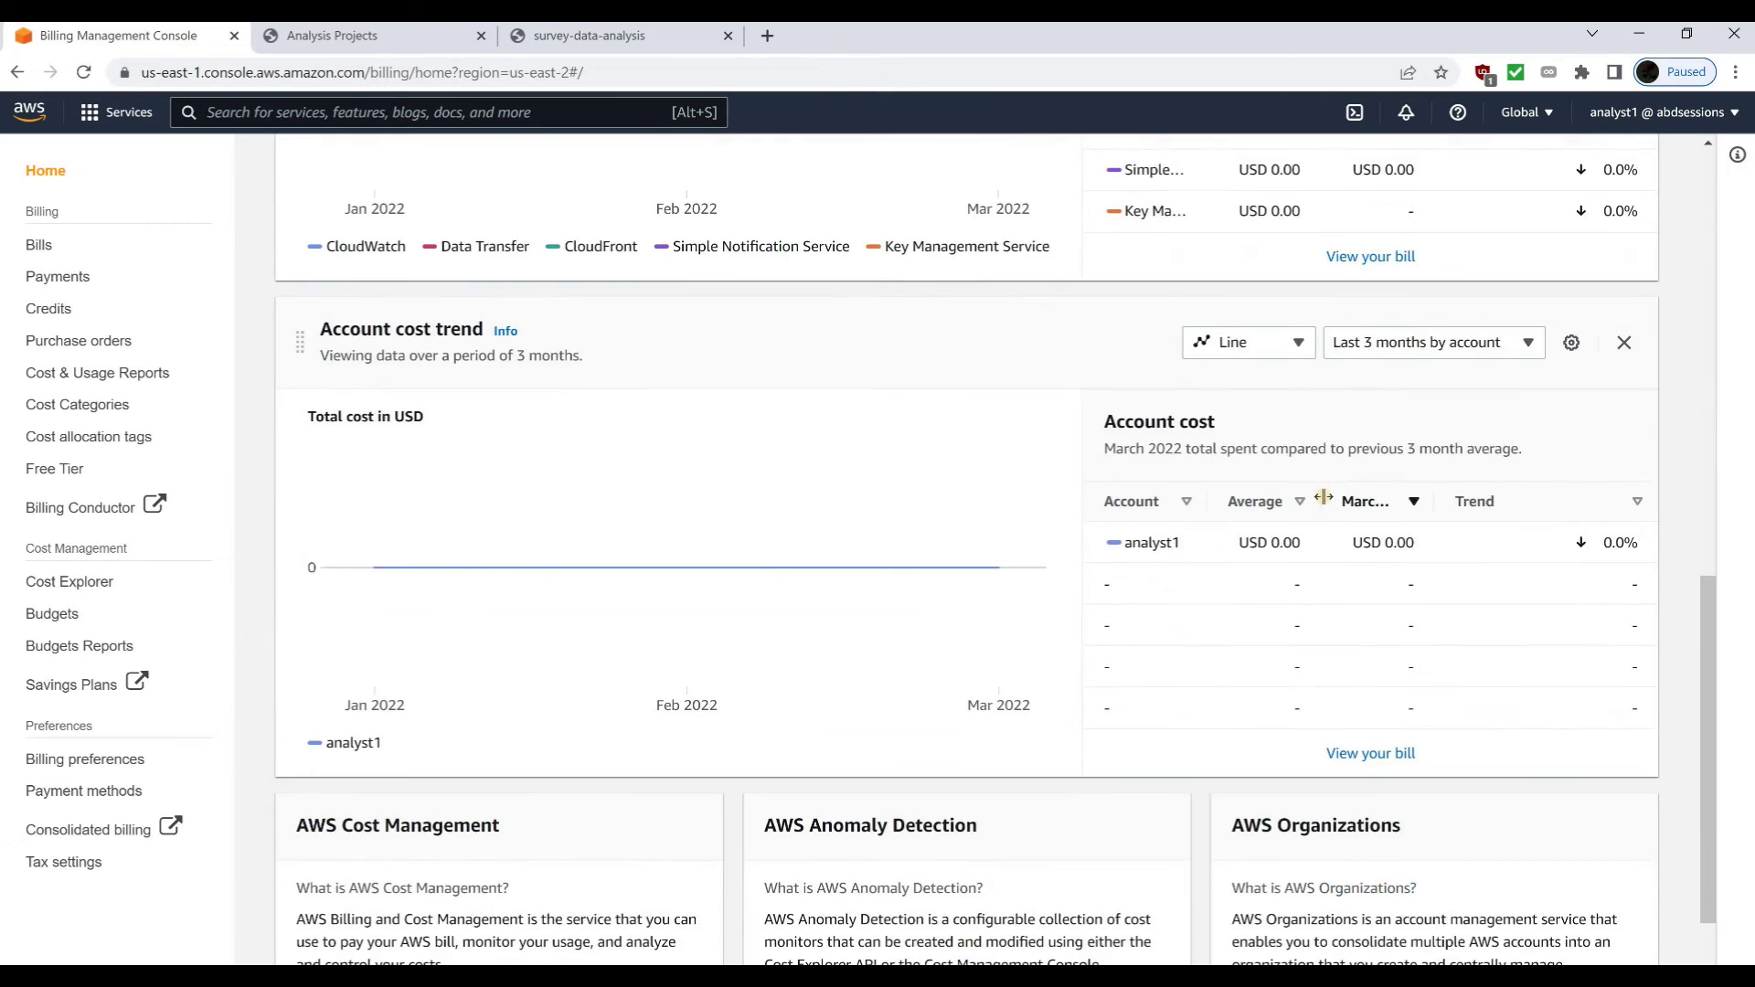
scroll(1326, 501, up, 9)
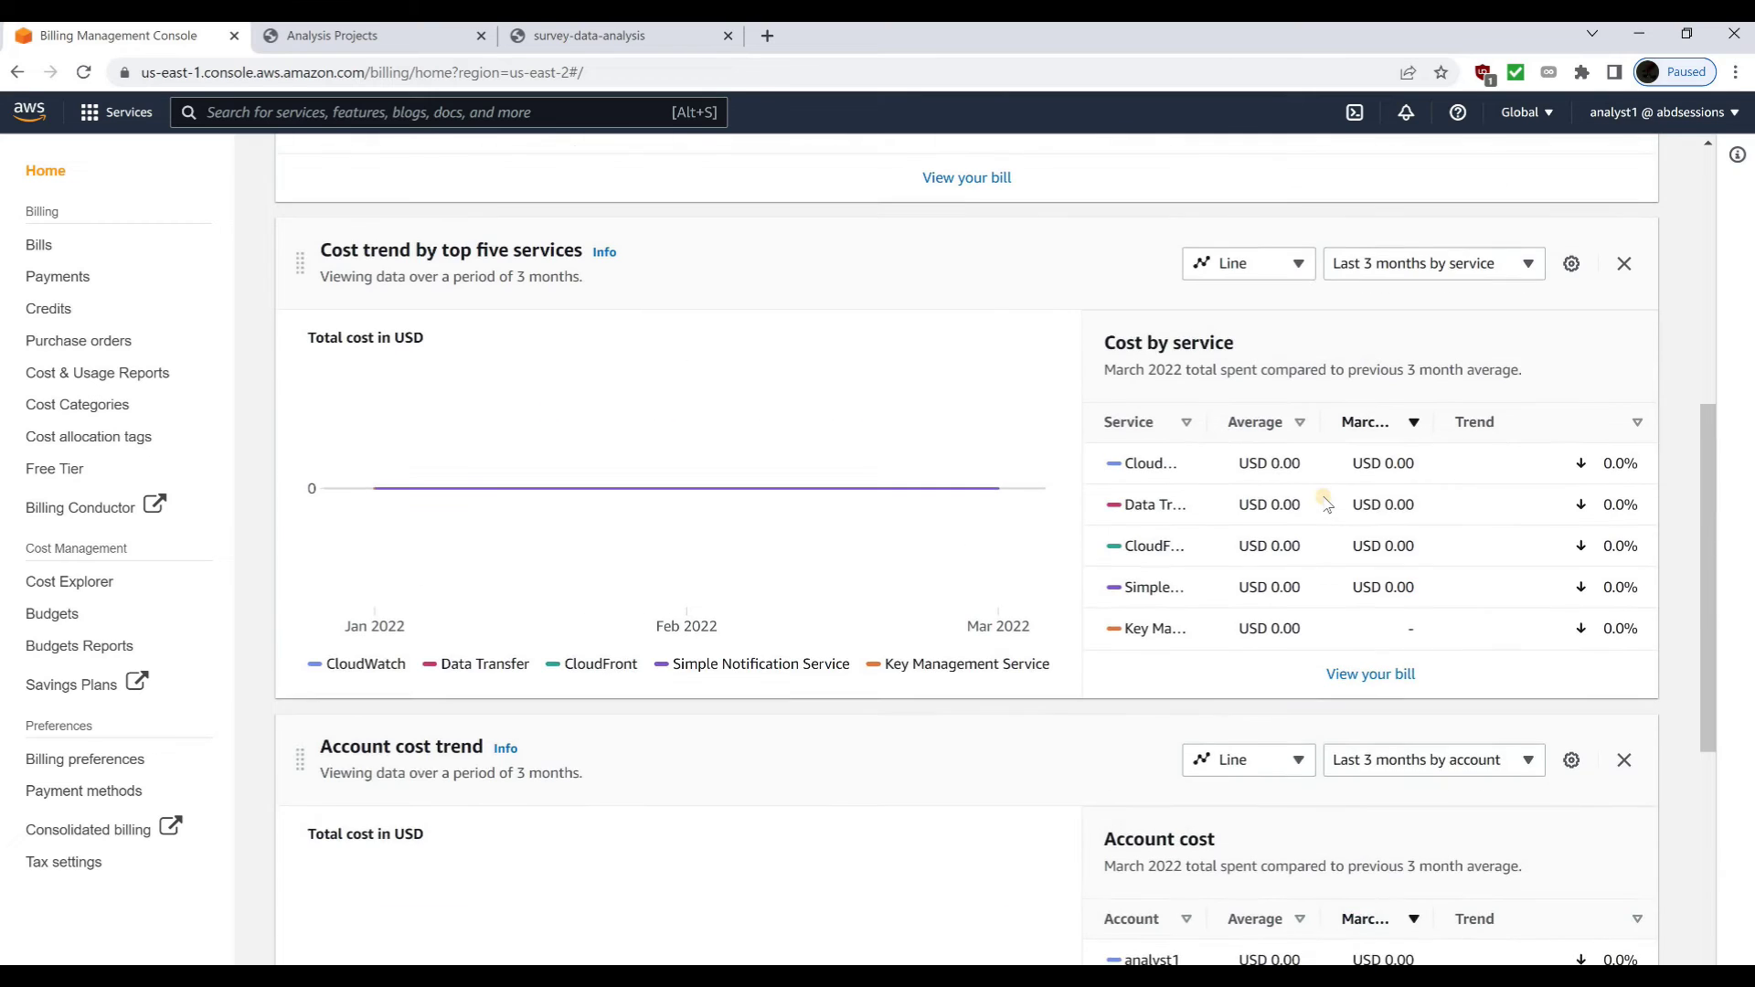
scroll(1323, 496, down, 7)
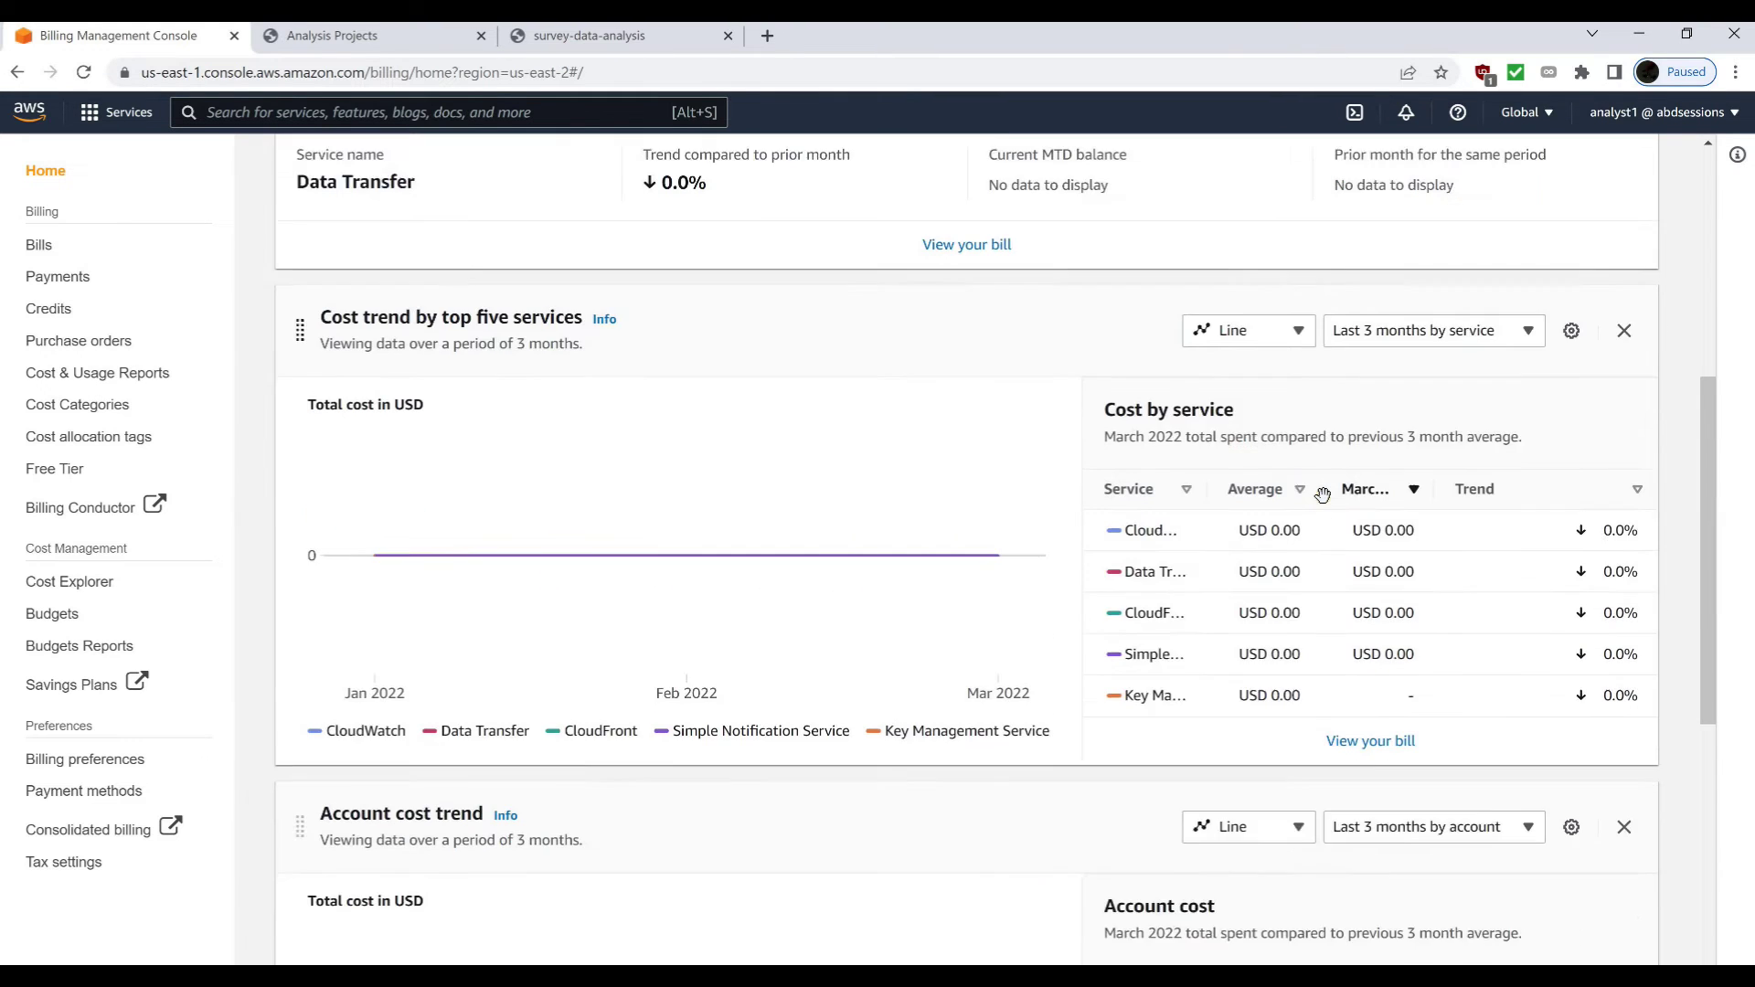
scroll(1324, 496, up, 11)
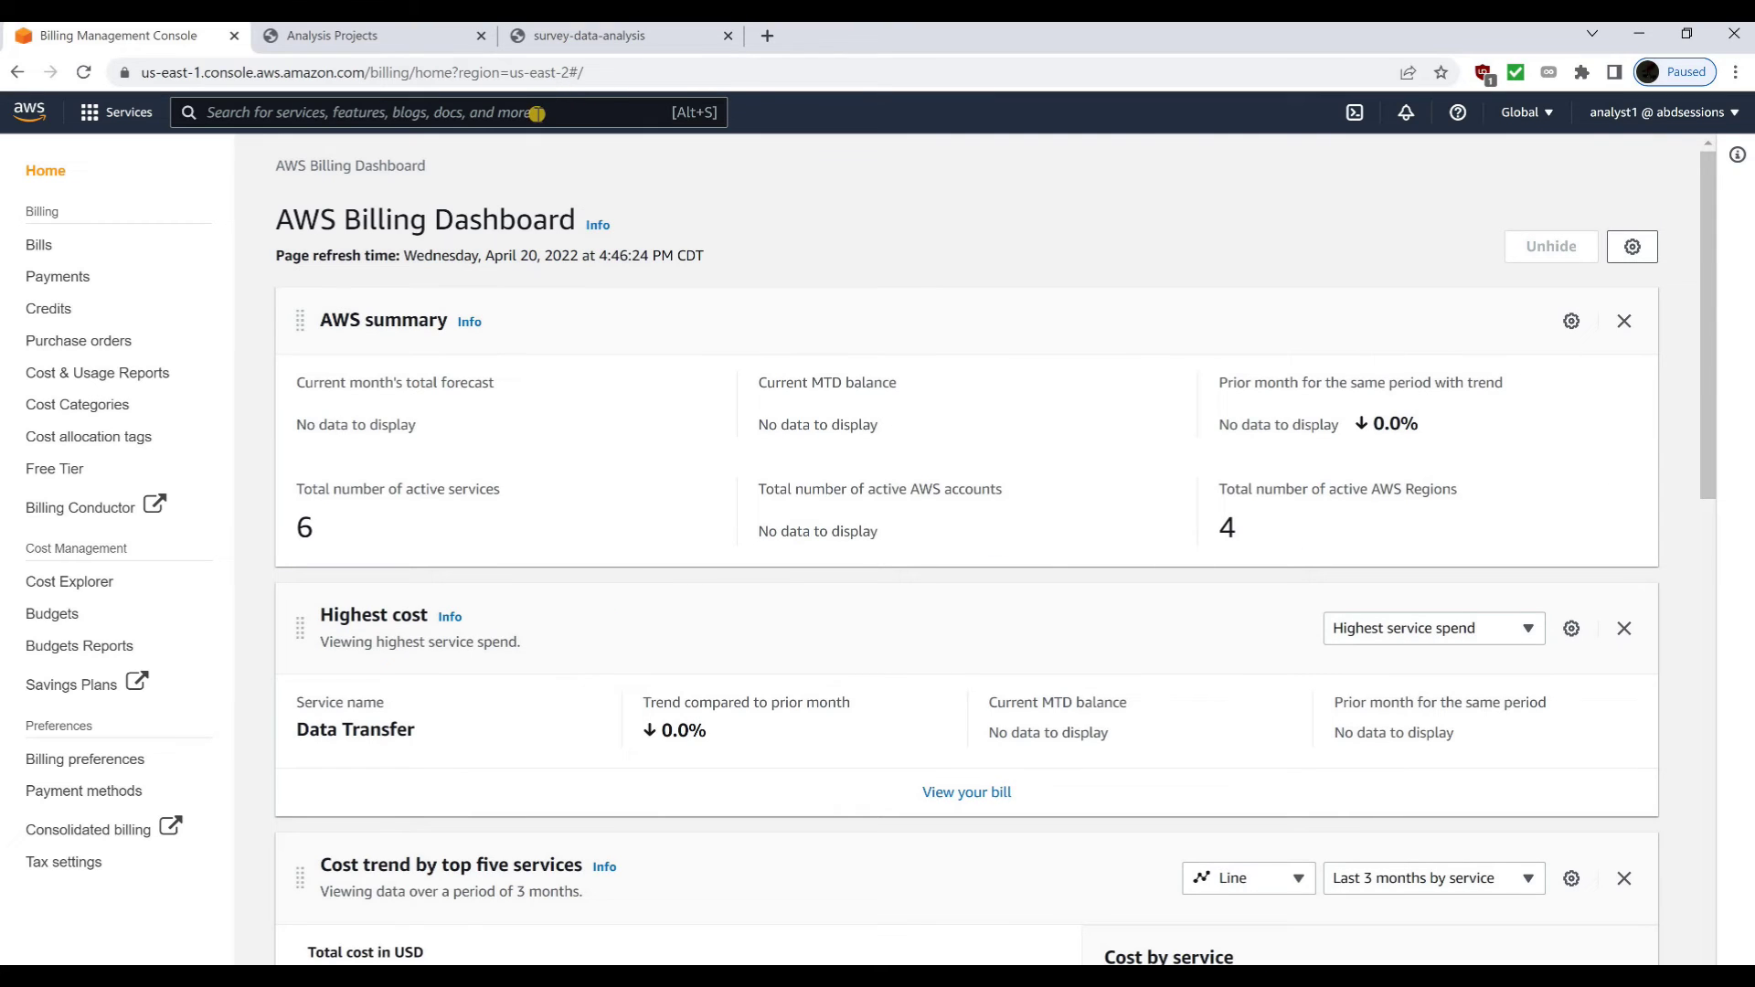
- Search for cloudwatch, open the CloudWatch overview and switch the region to US East (N. Virginia)
click(537, 114)
text(cloudwatch)
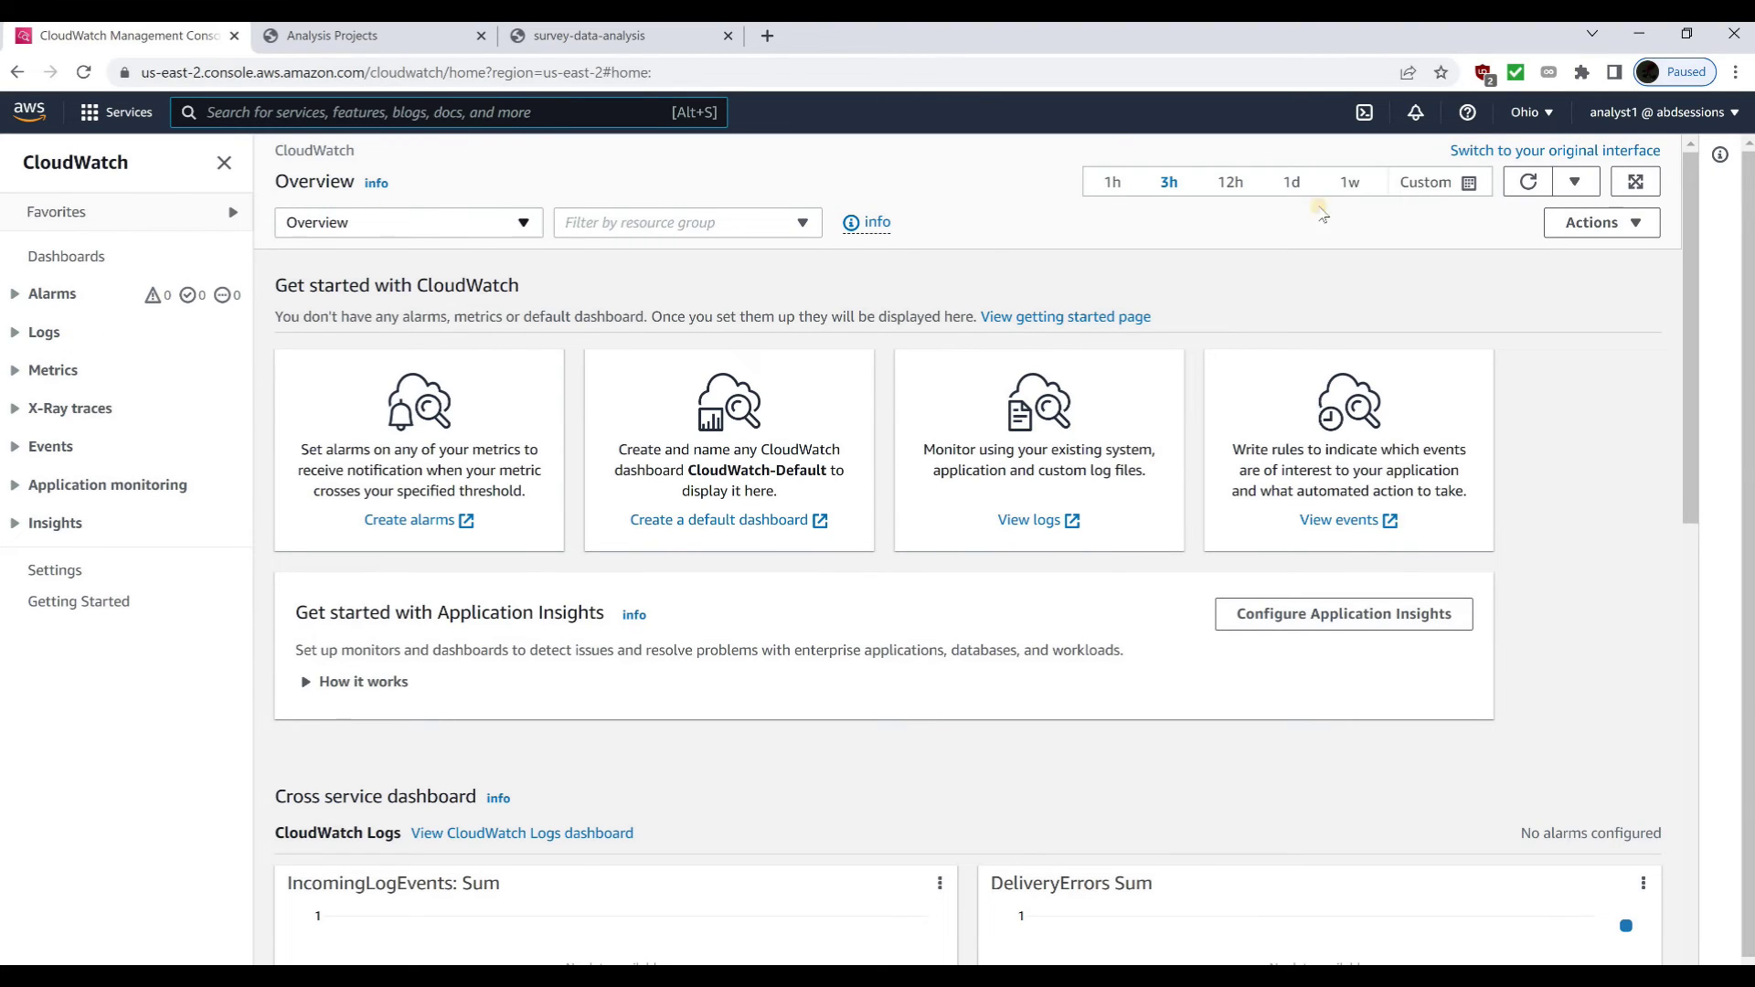
click(1526, 113)
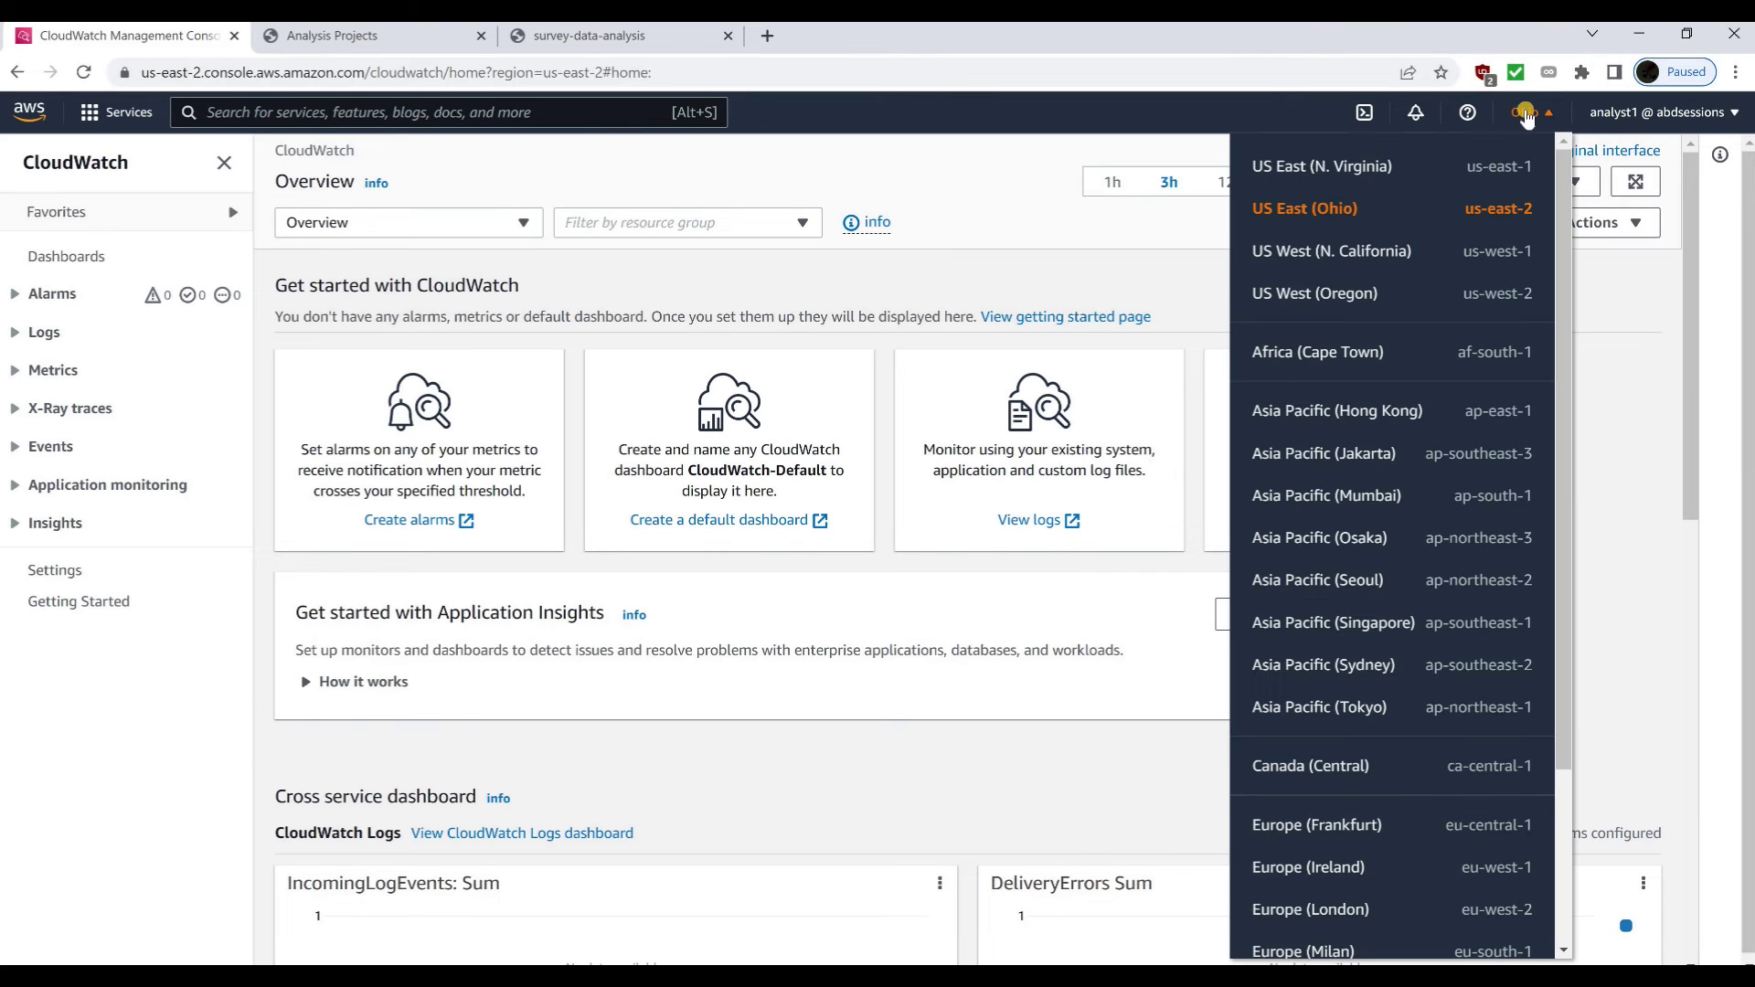
click(1290, 168)
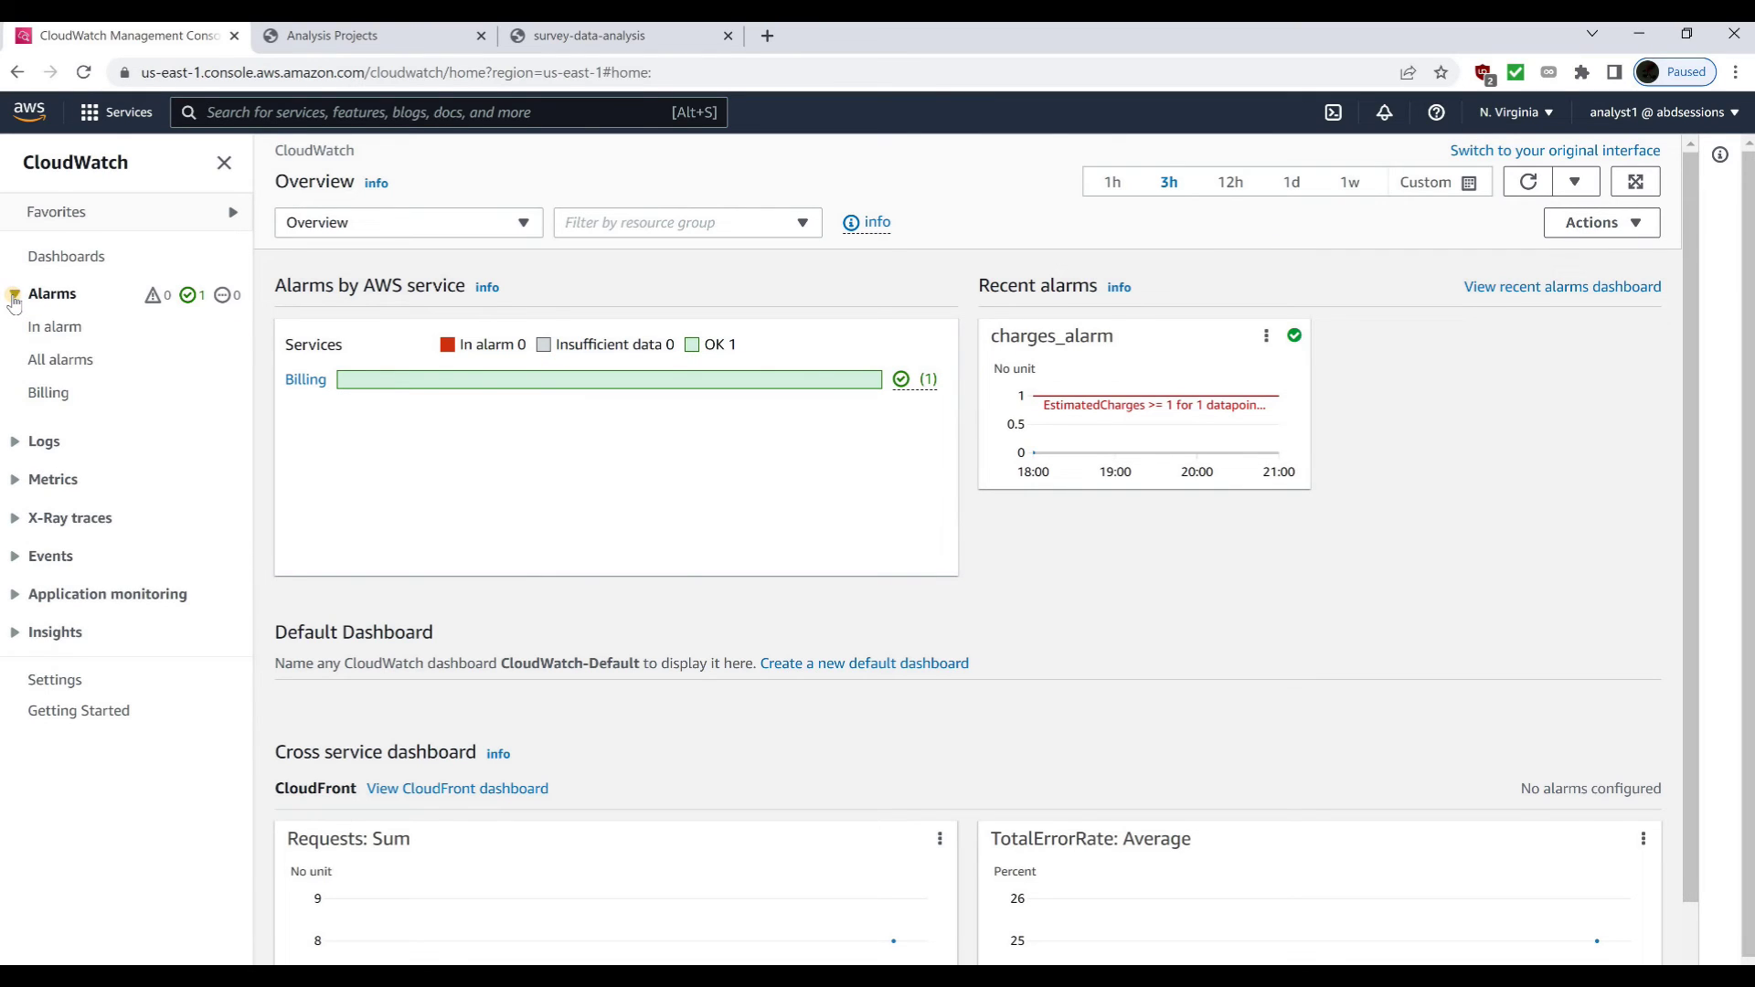
- Open charges_alarm from the CloudWatch billing alarms and review its graph, details and history
click(49, 393)
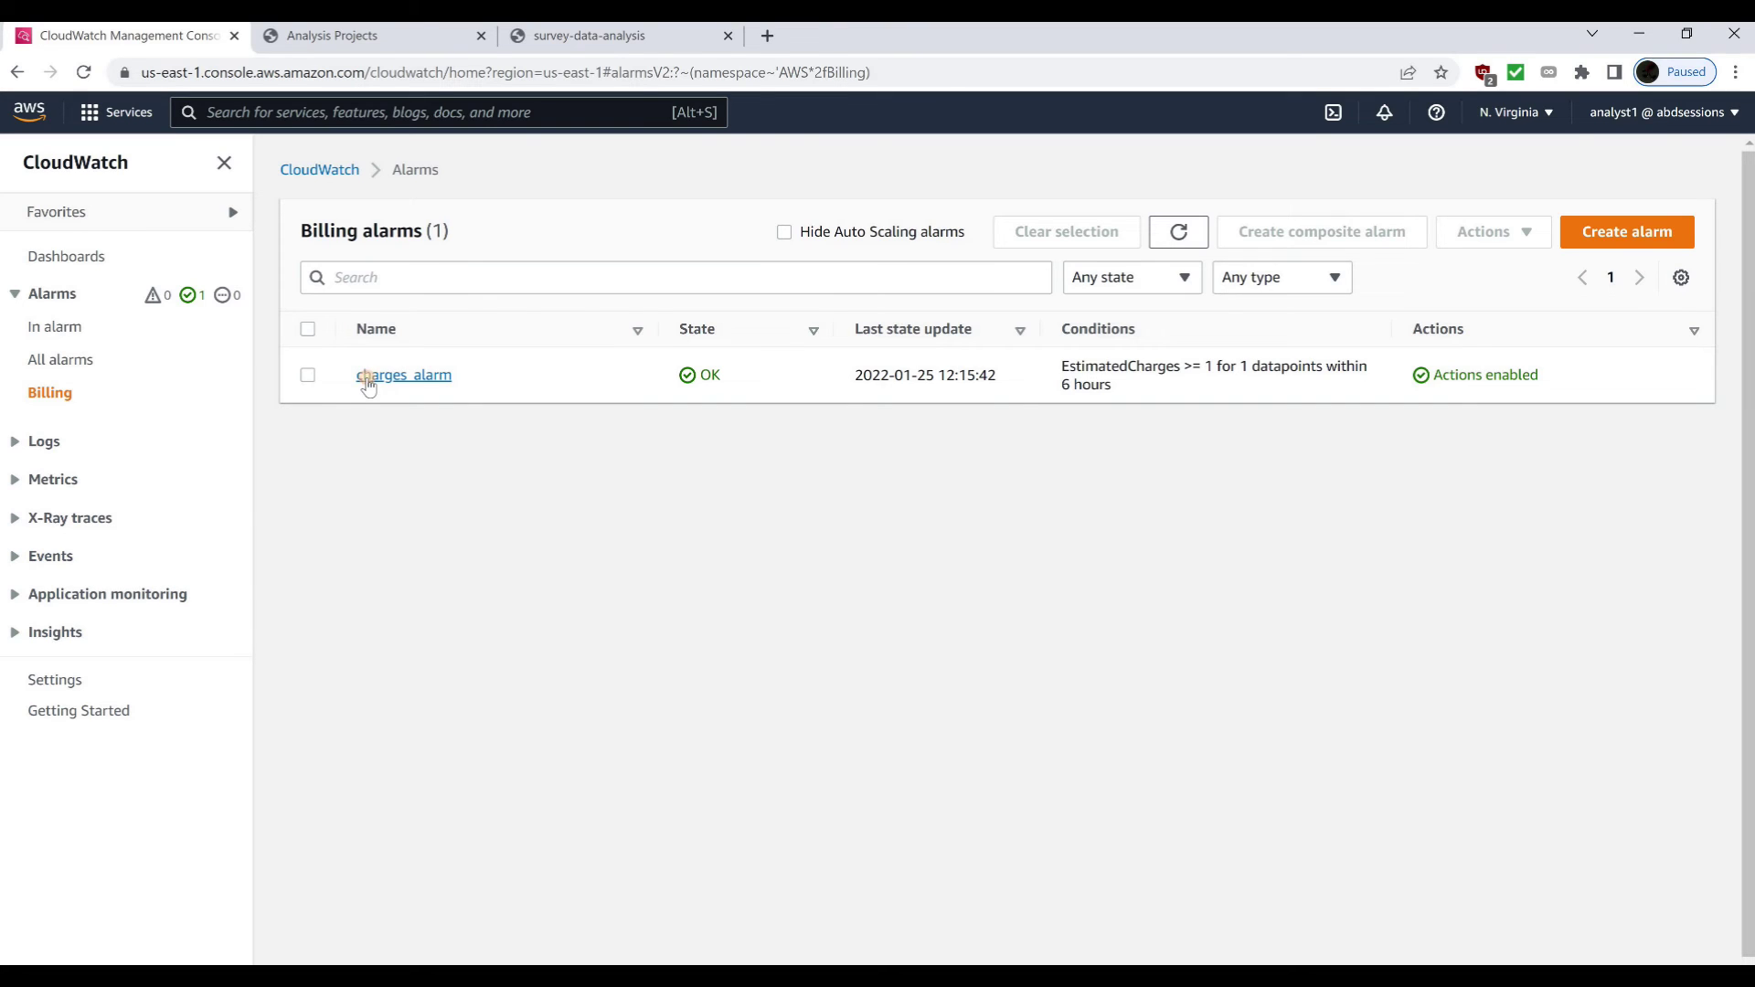
click(367, 377)
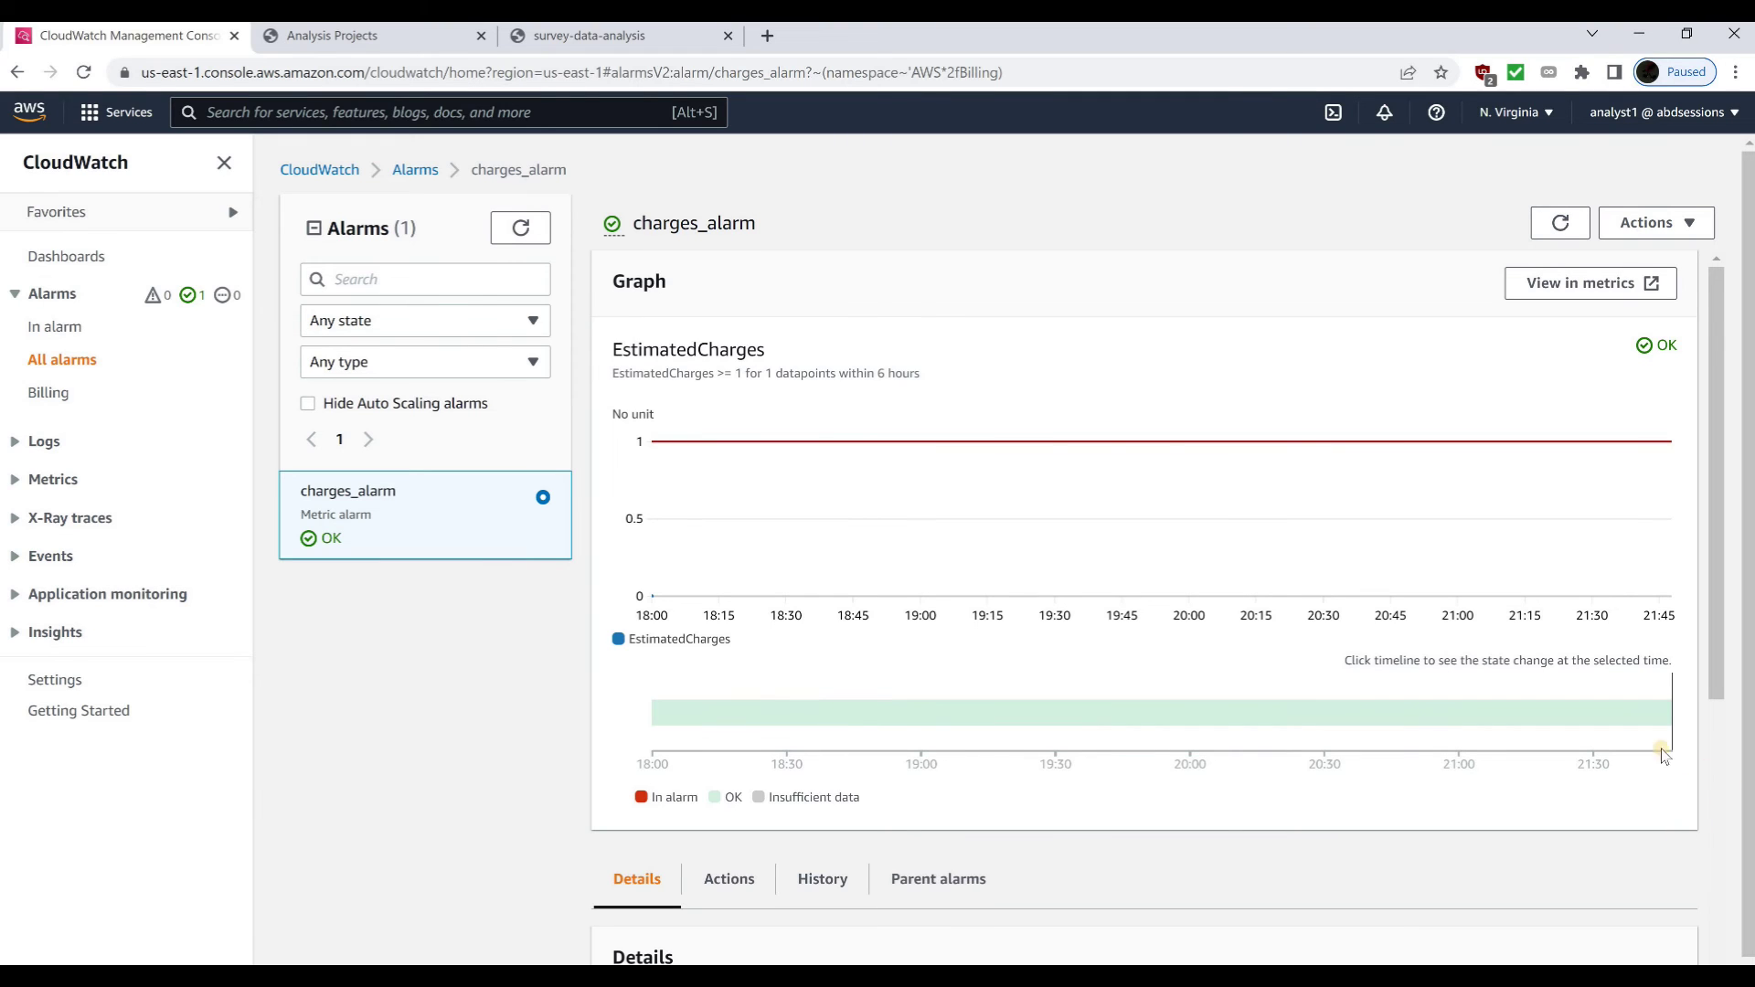
scroll(1702, 828, down, 2)
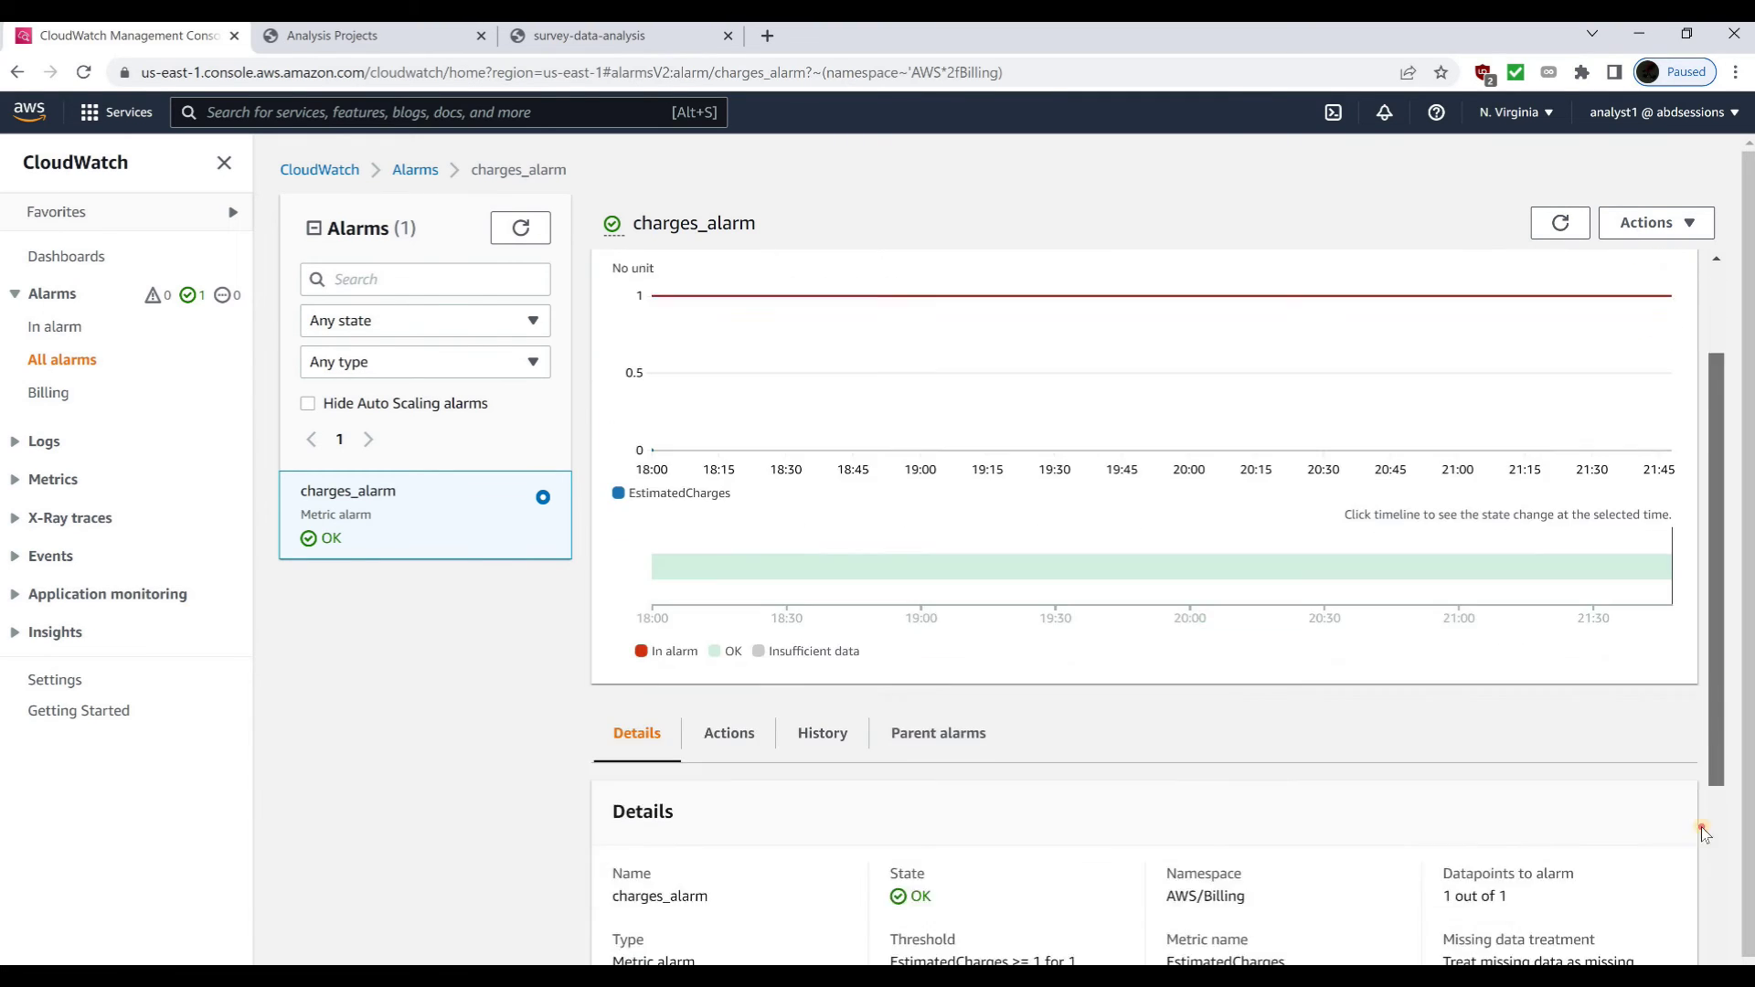
scroll(1702, 832, down, 3)
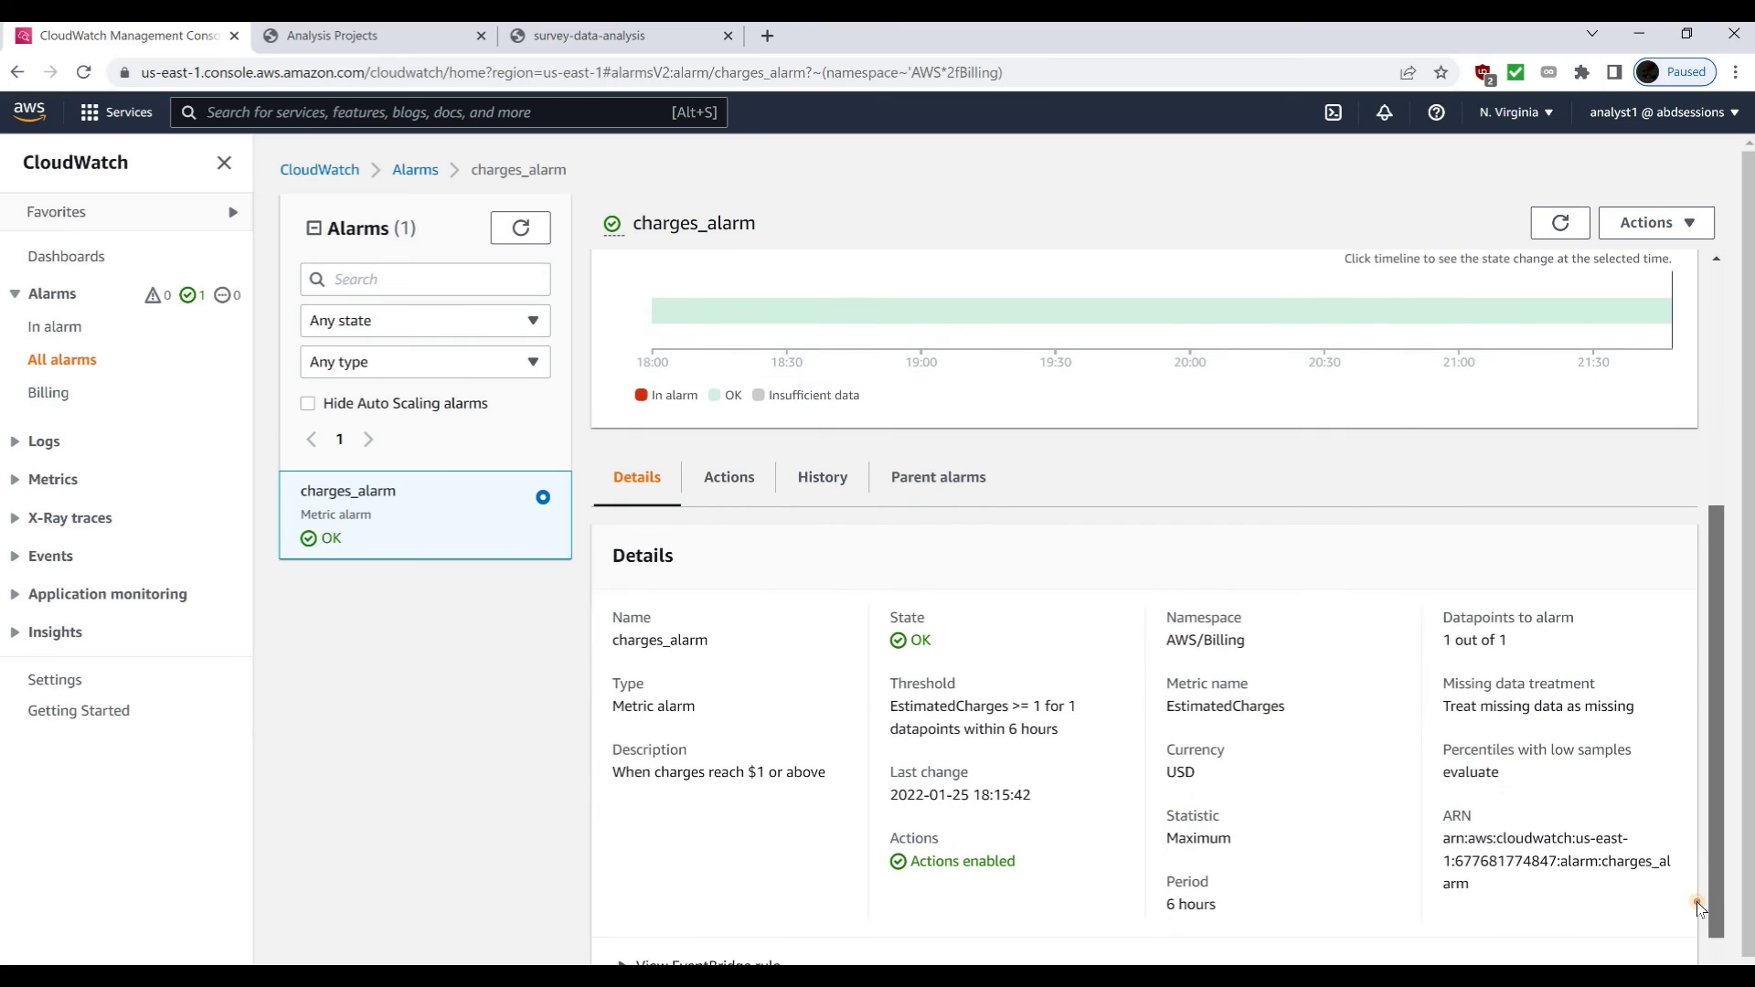
click(801, 479)
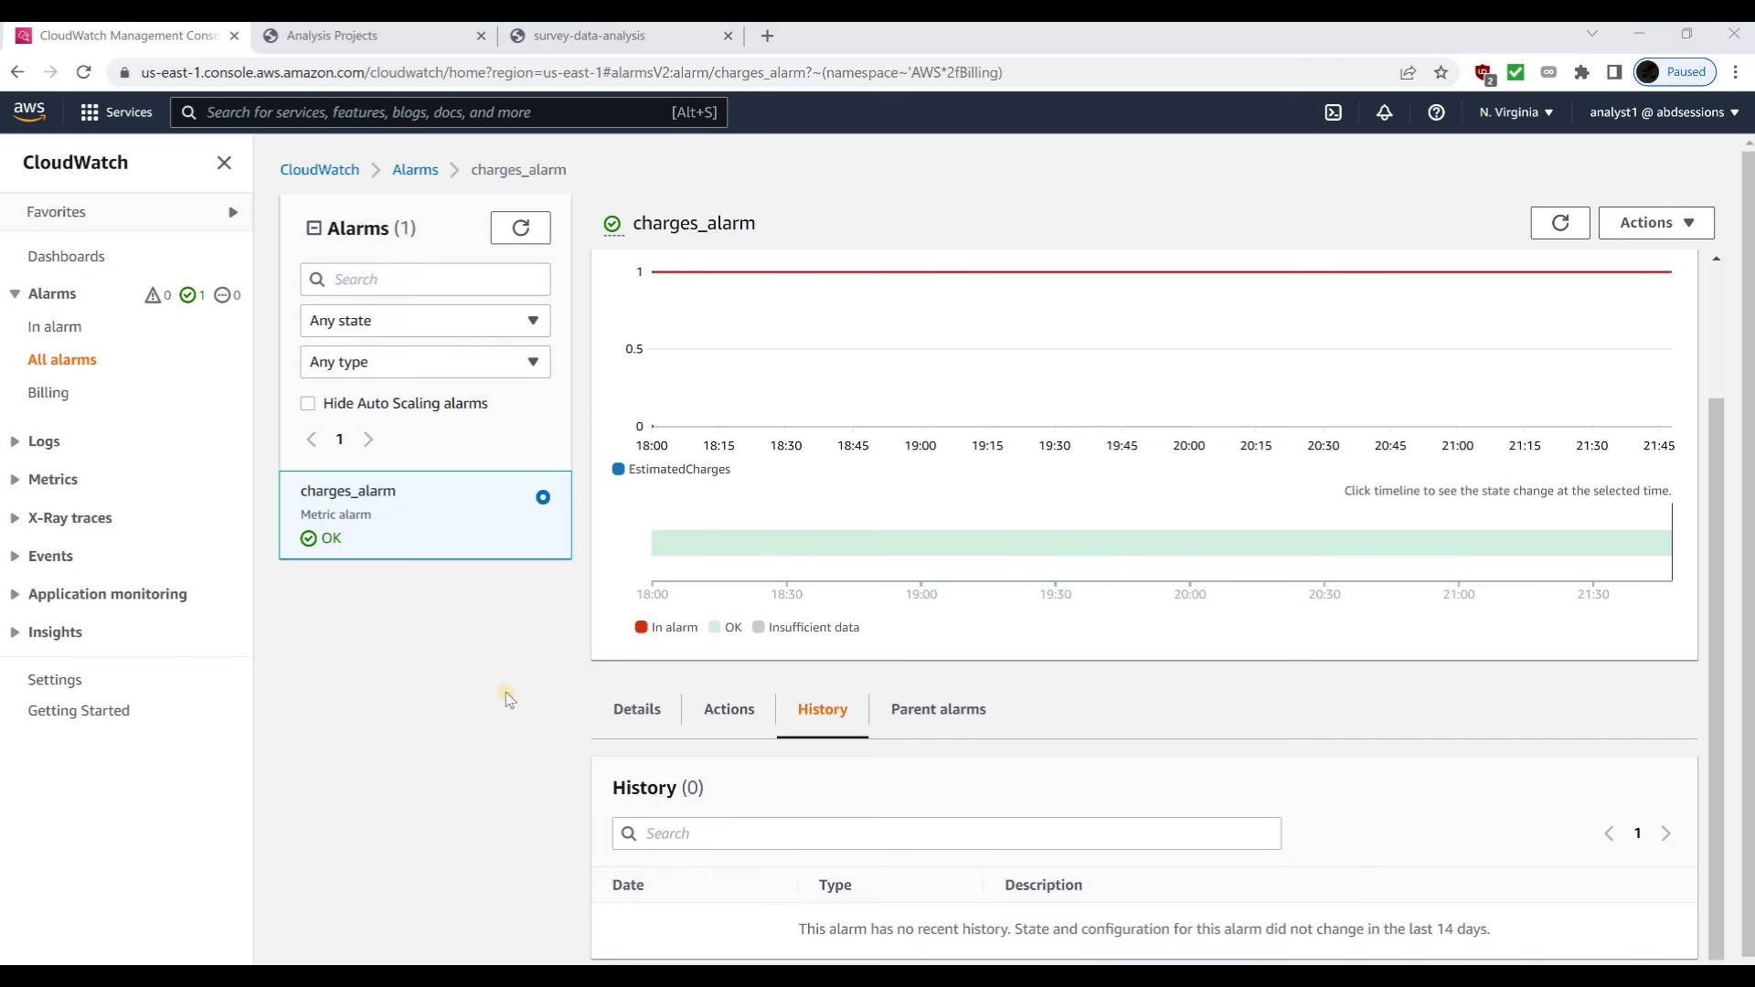
- Sign out of the AWS Management Console
click(1660, 112)
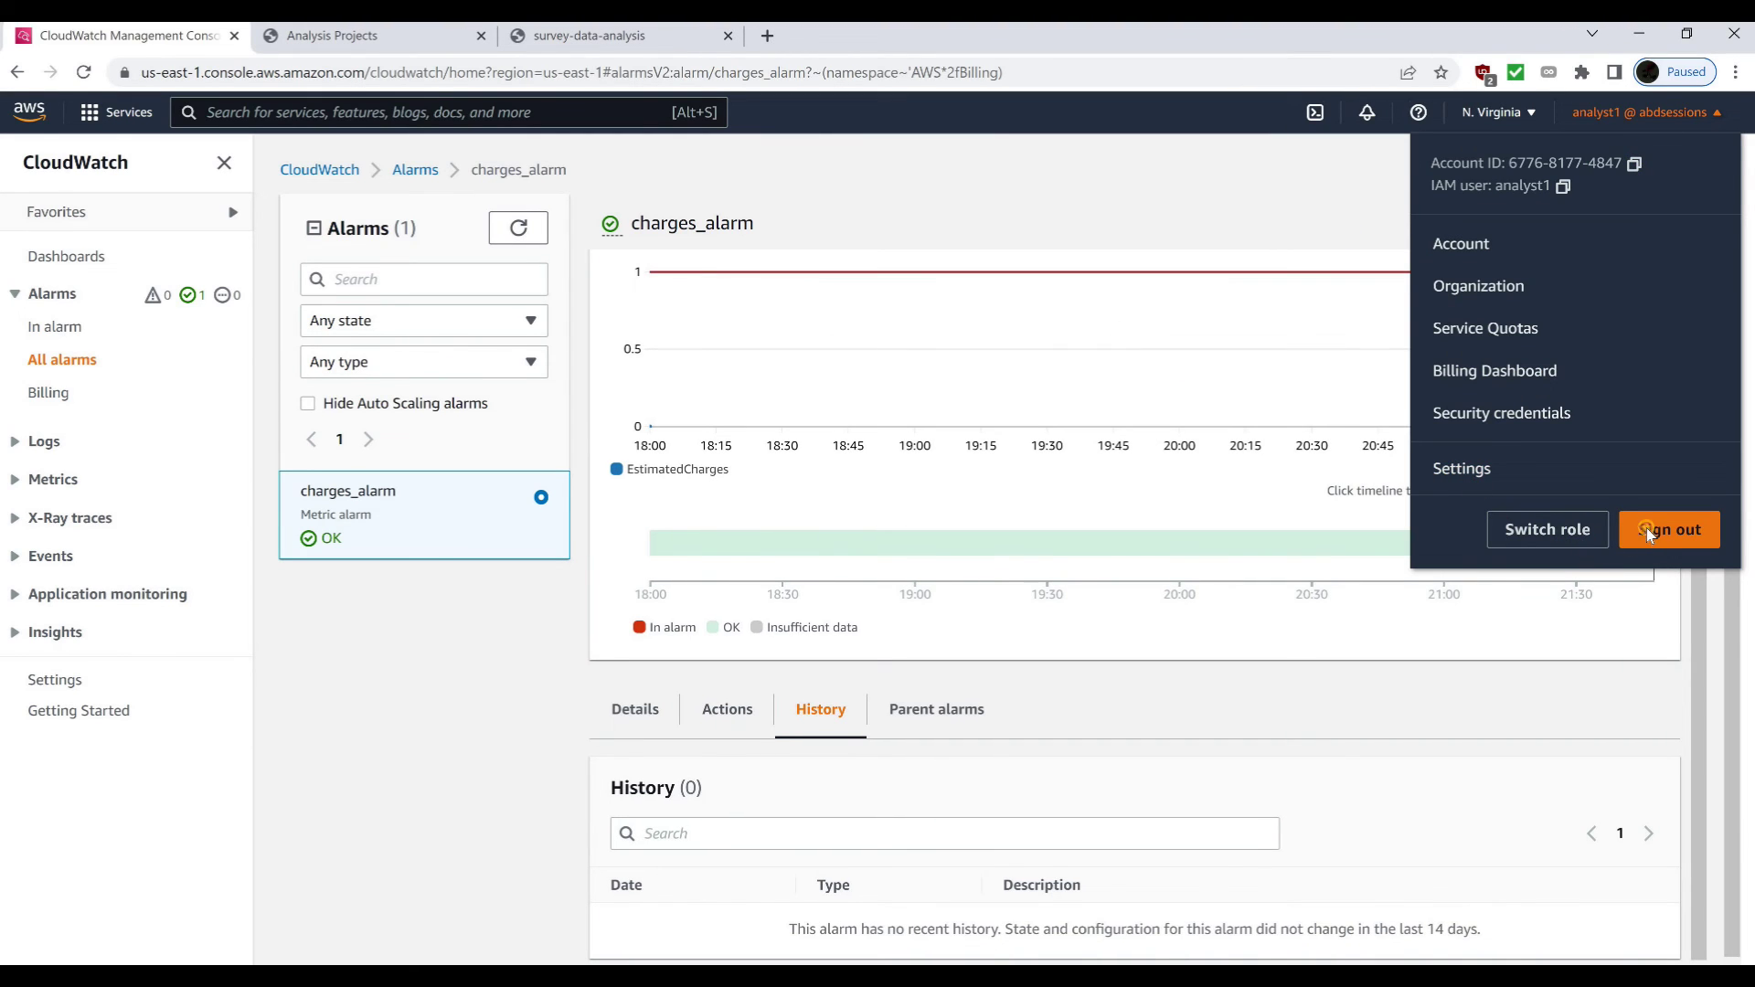
click(1648, 536)
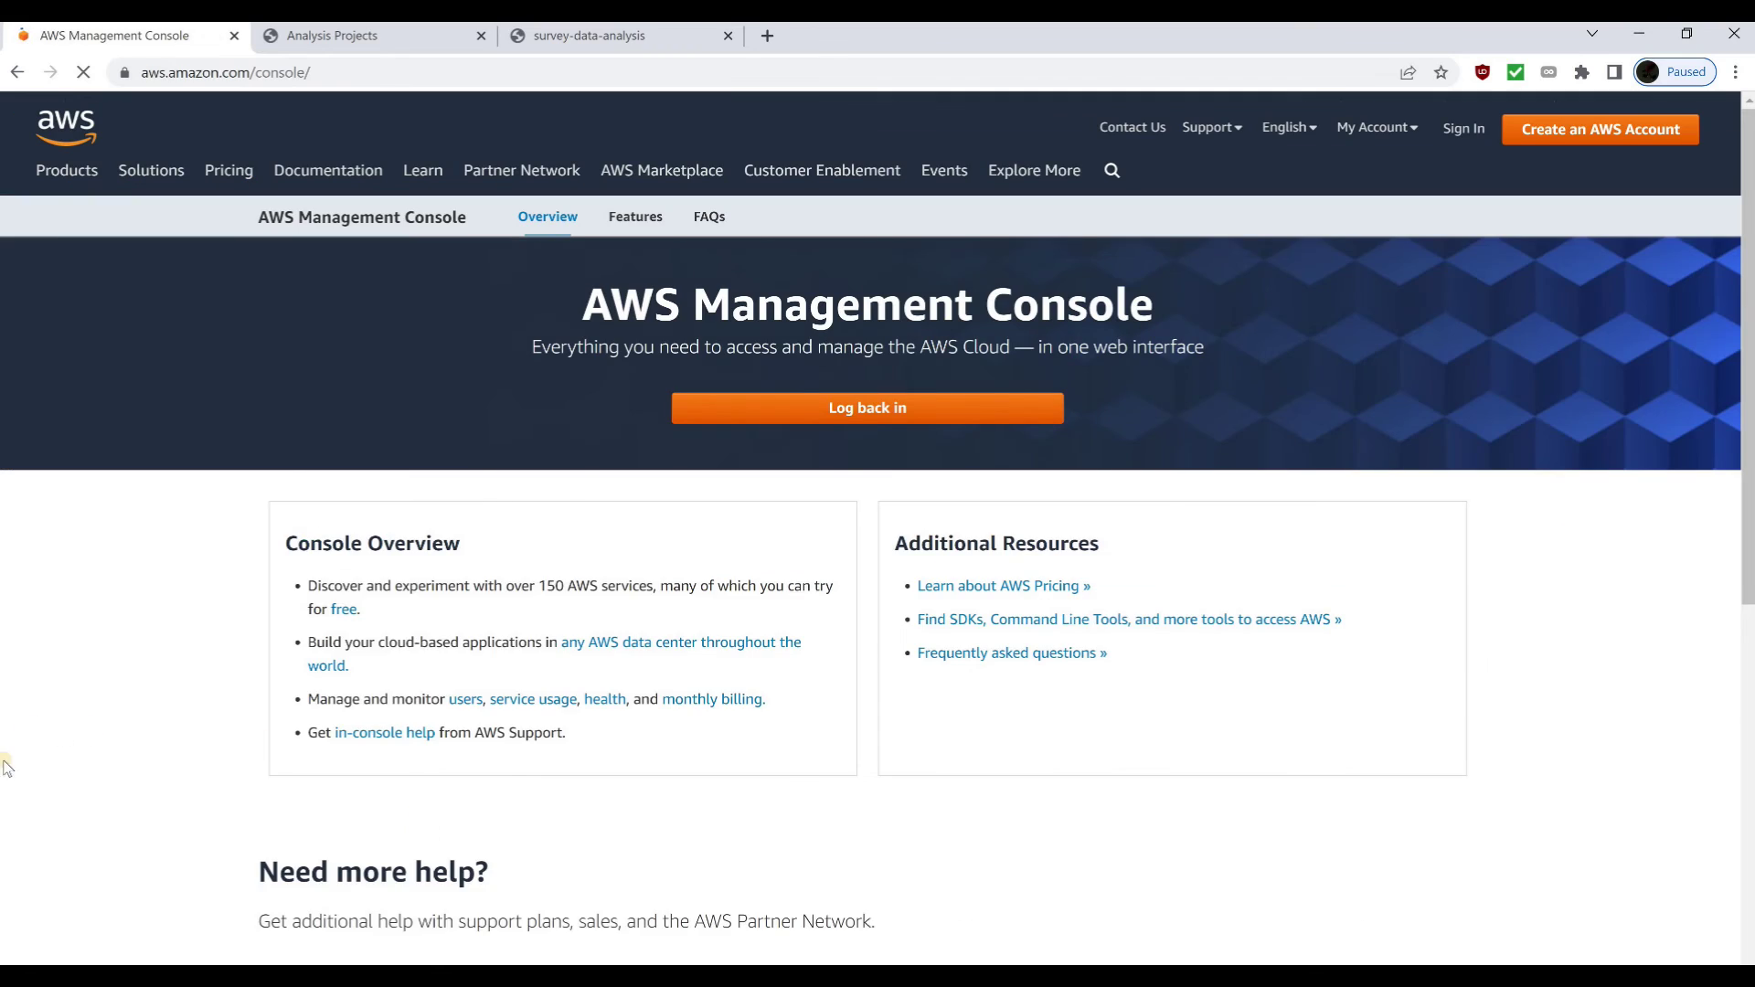